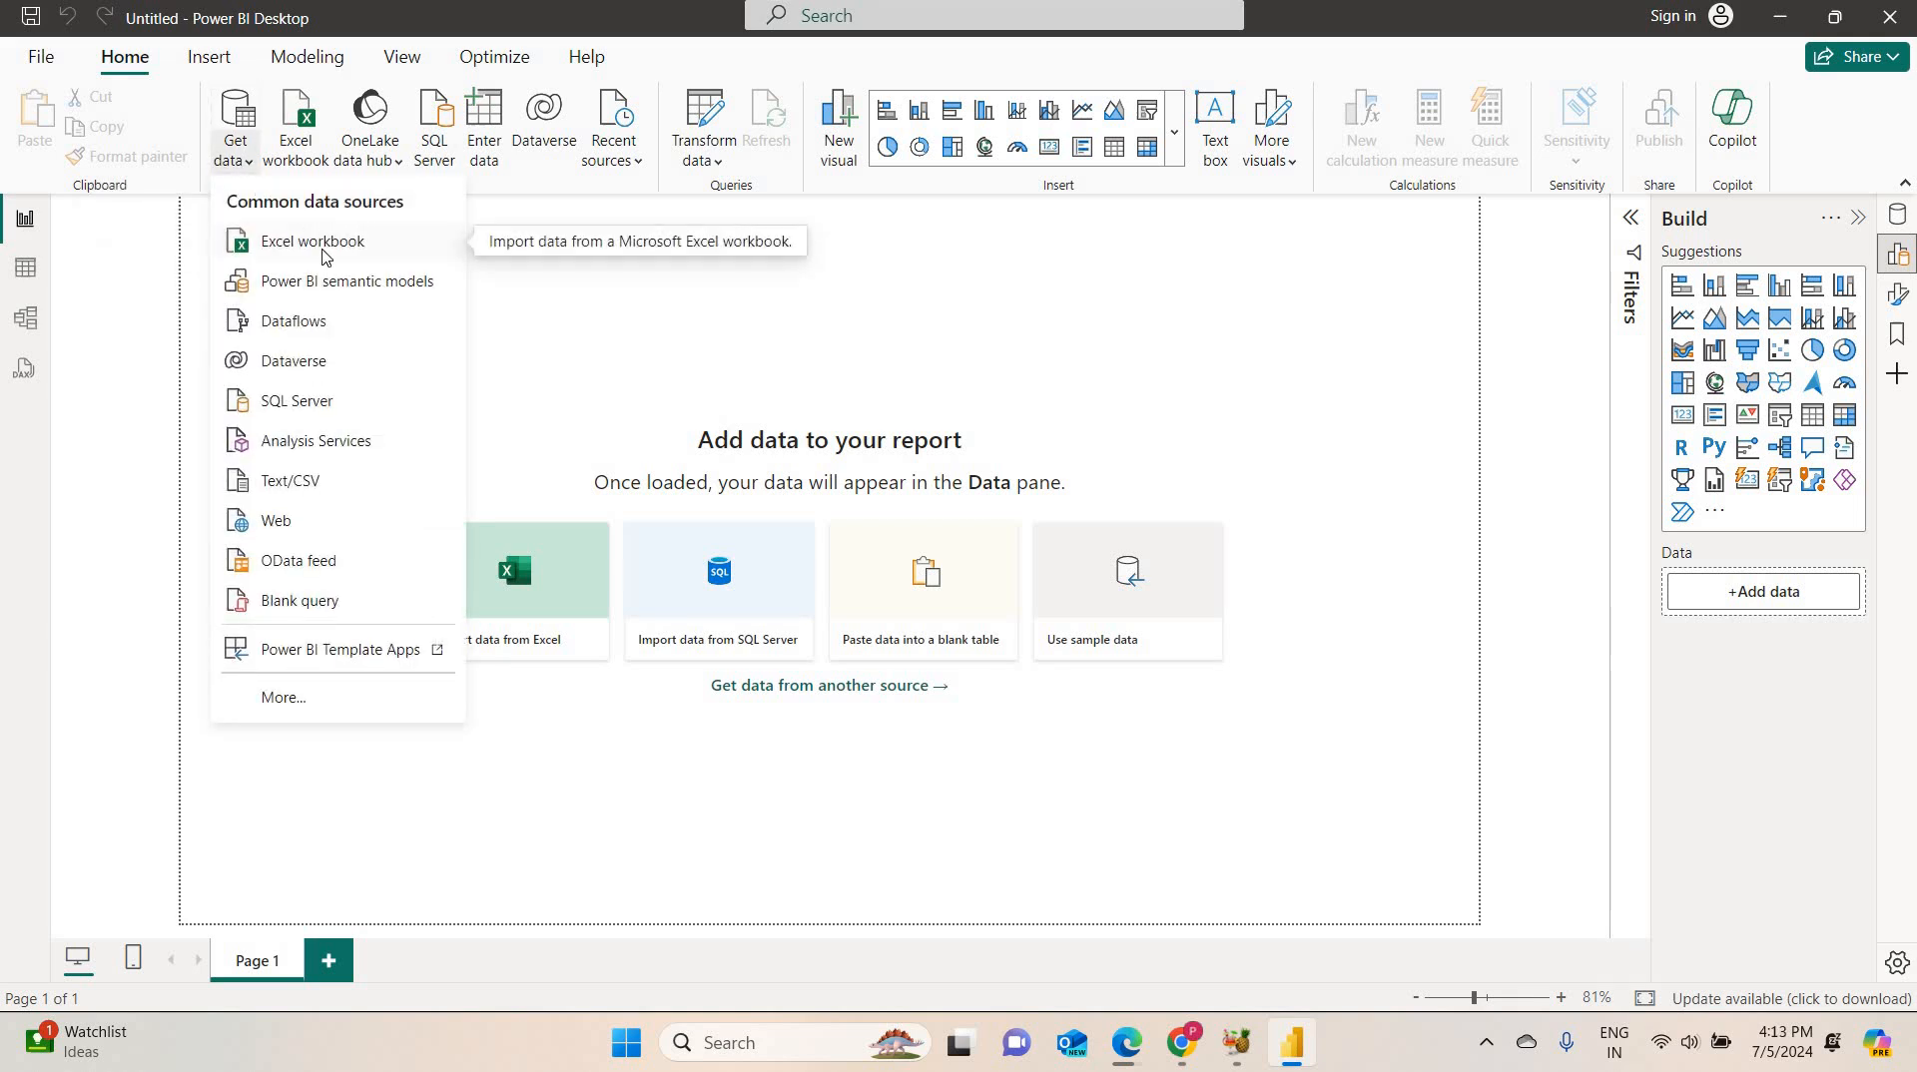
Connect to the Unclean Data Excel workbook in the Downloads folder as the data source.
click(321, 249)
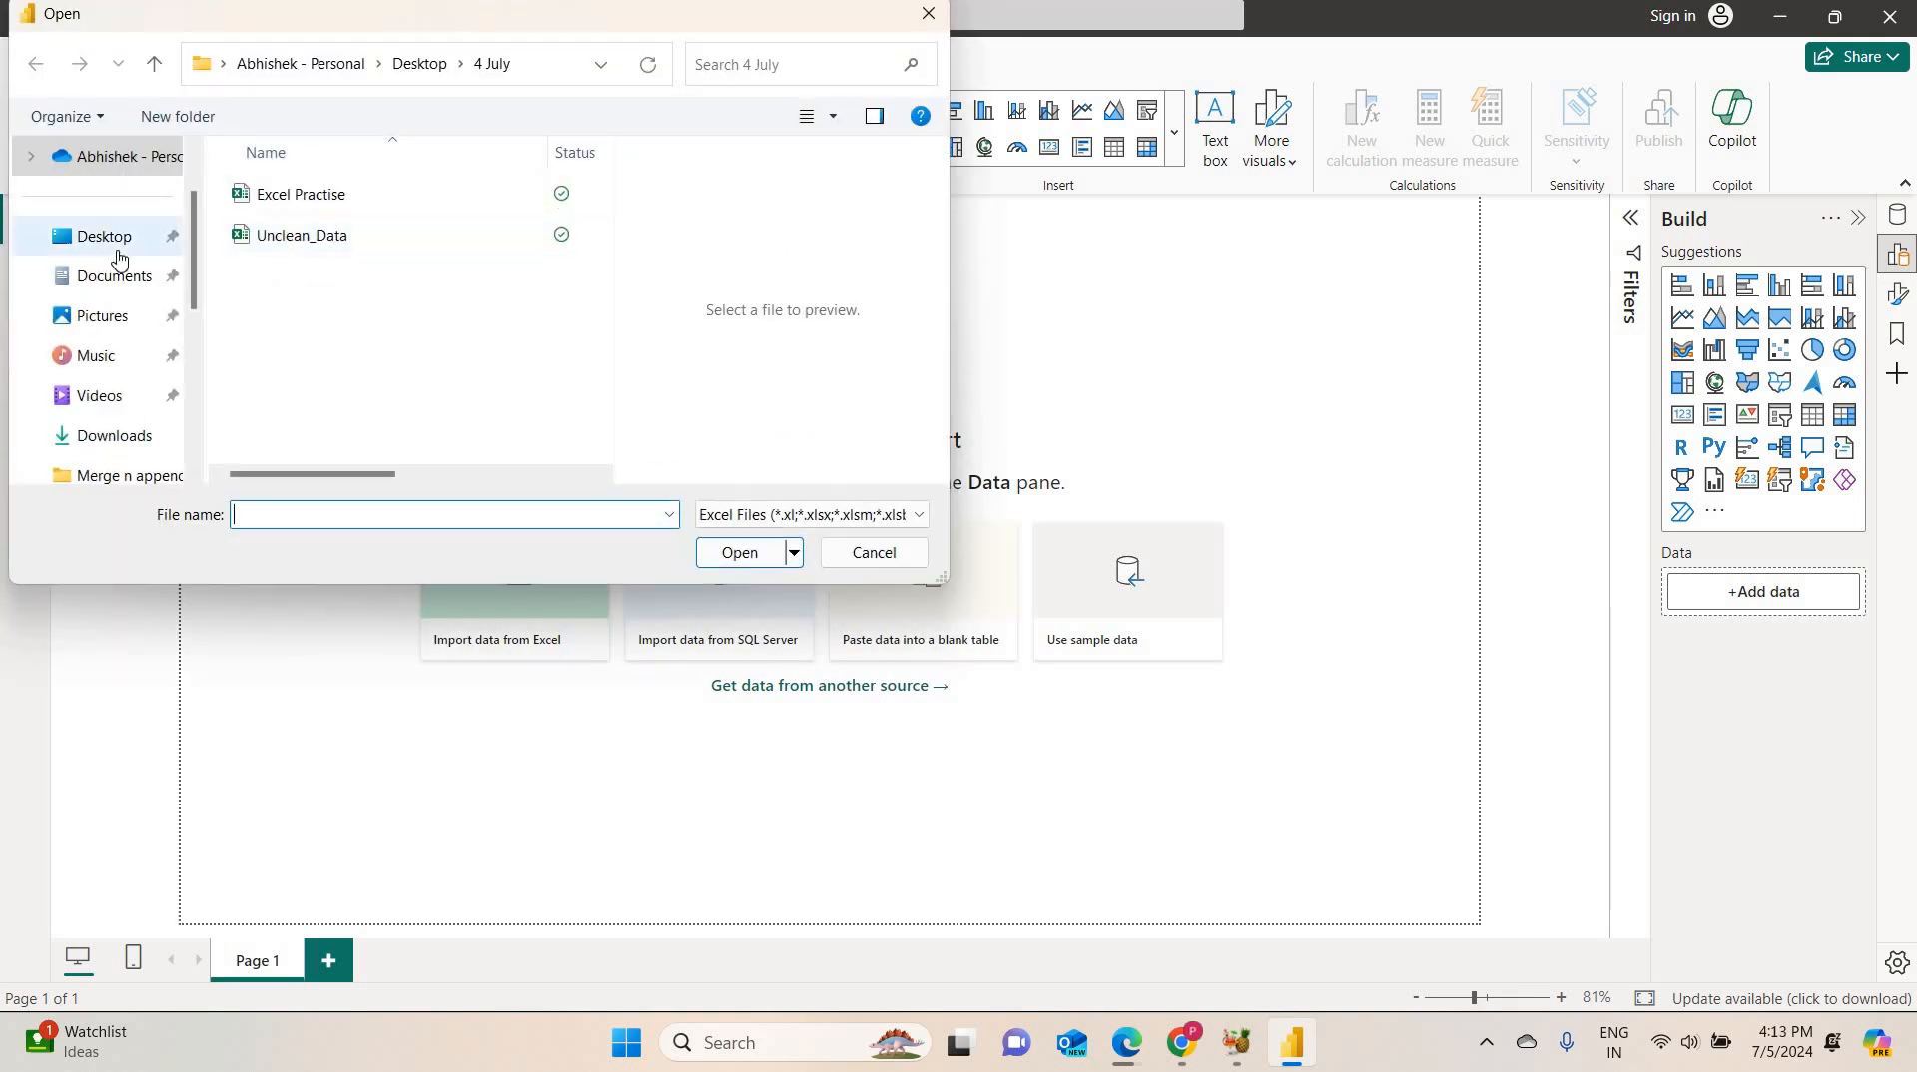
click(123, 437)
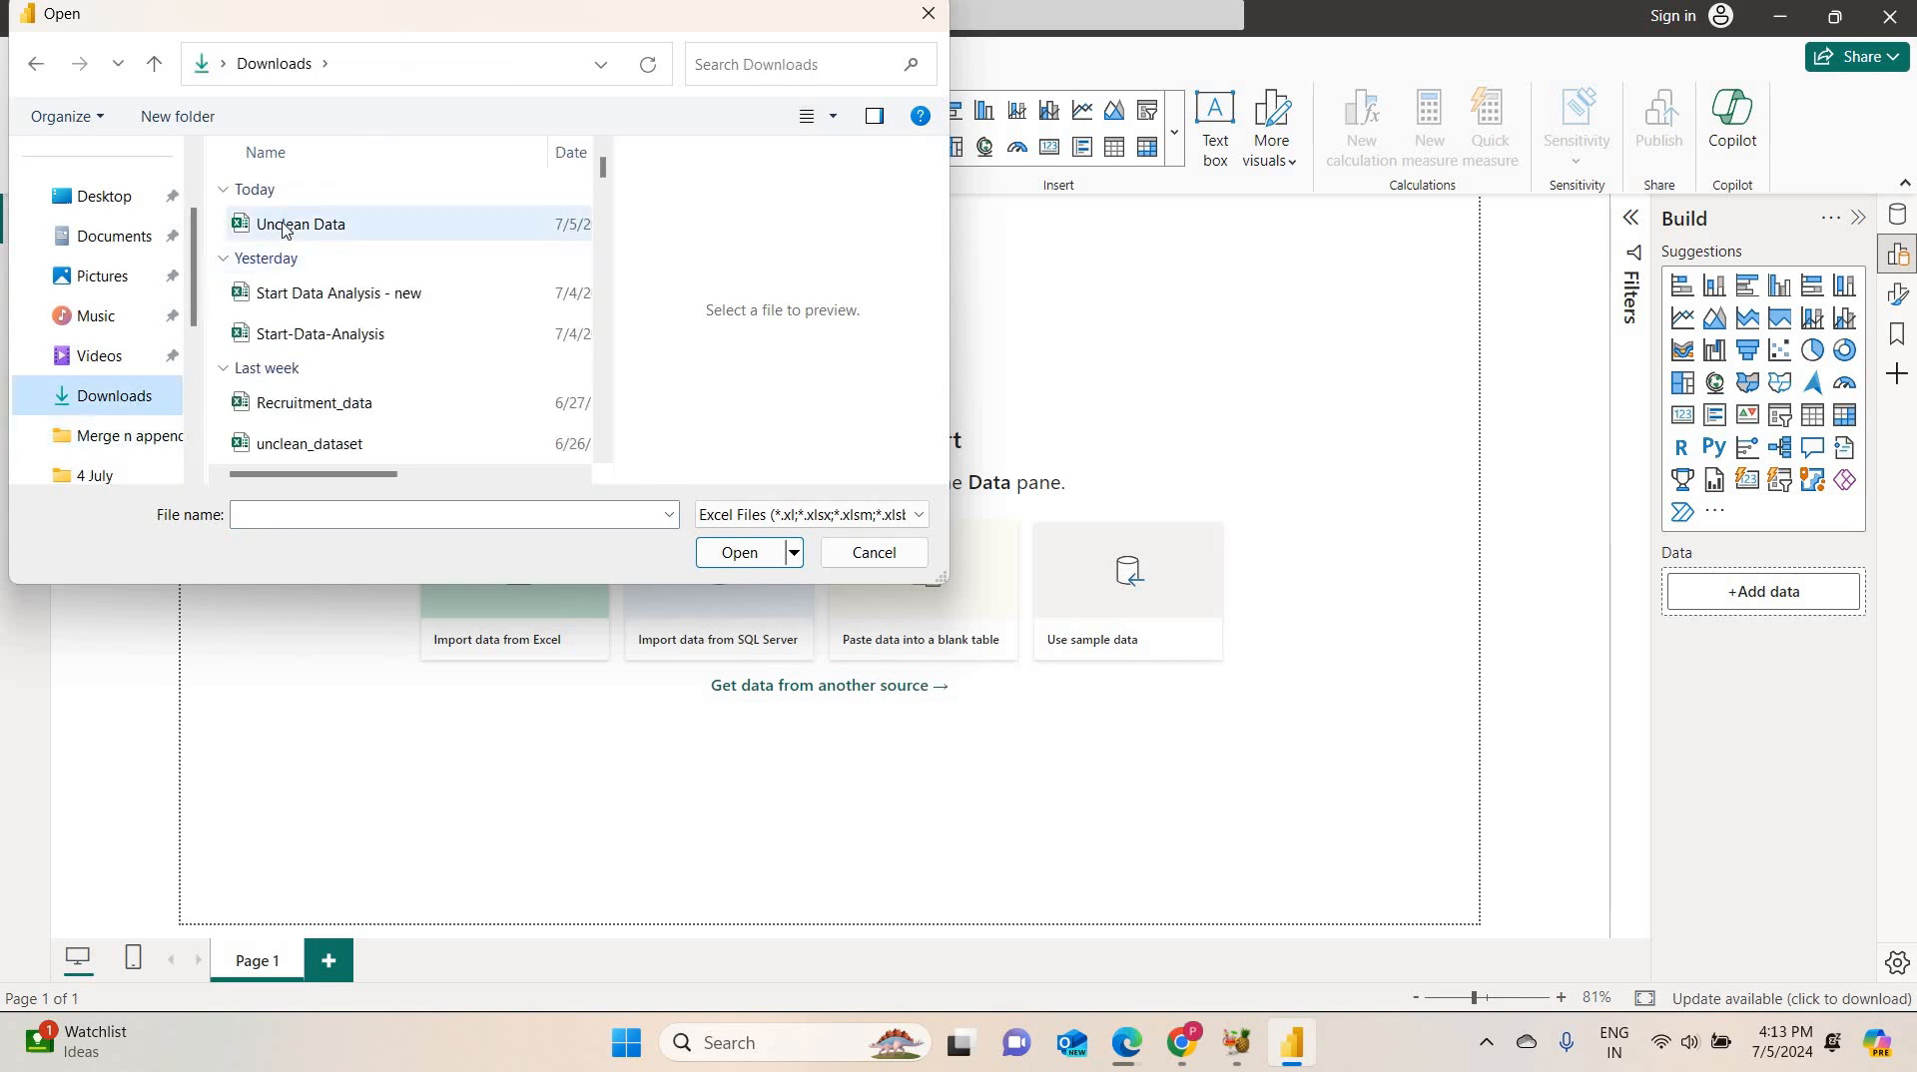
click(286, 230)
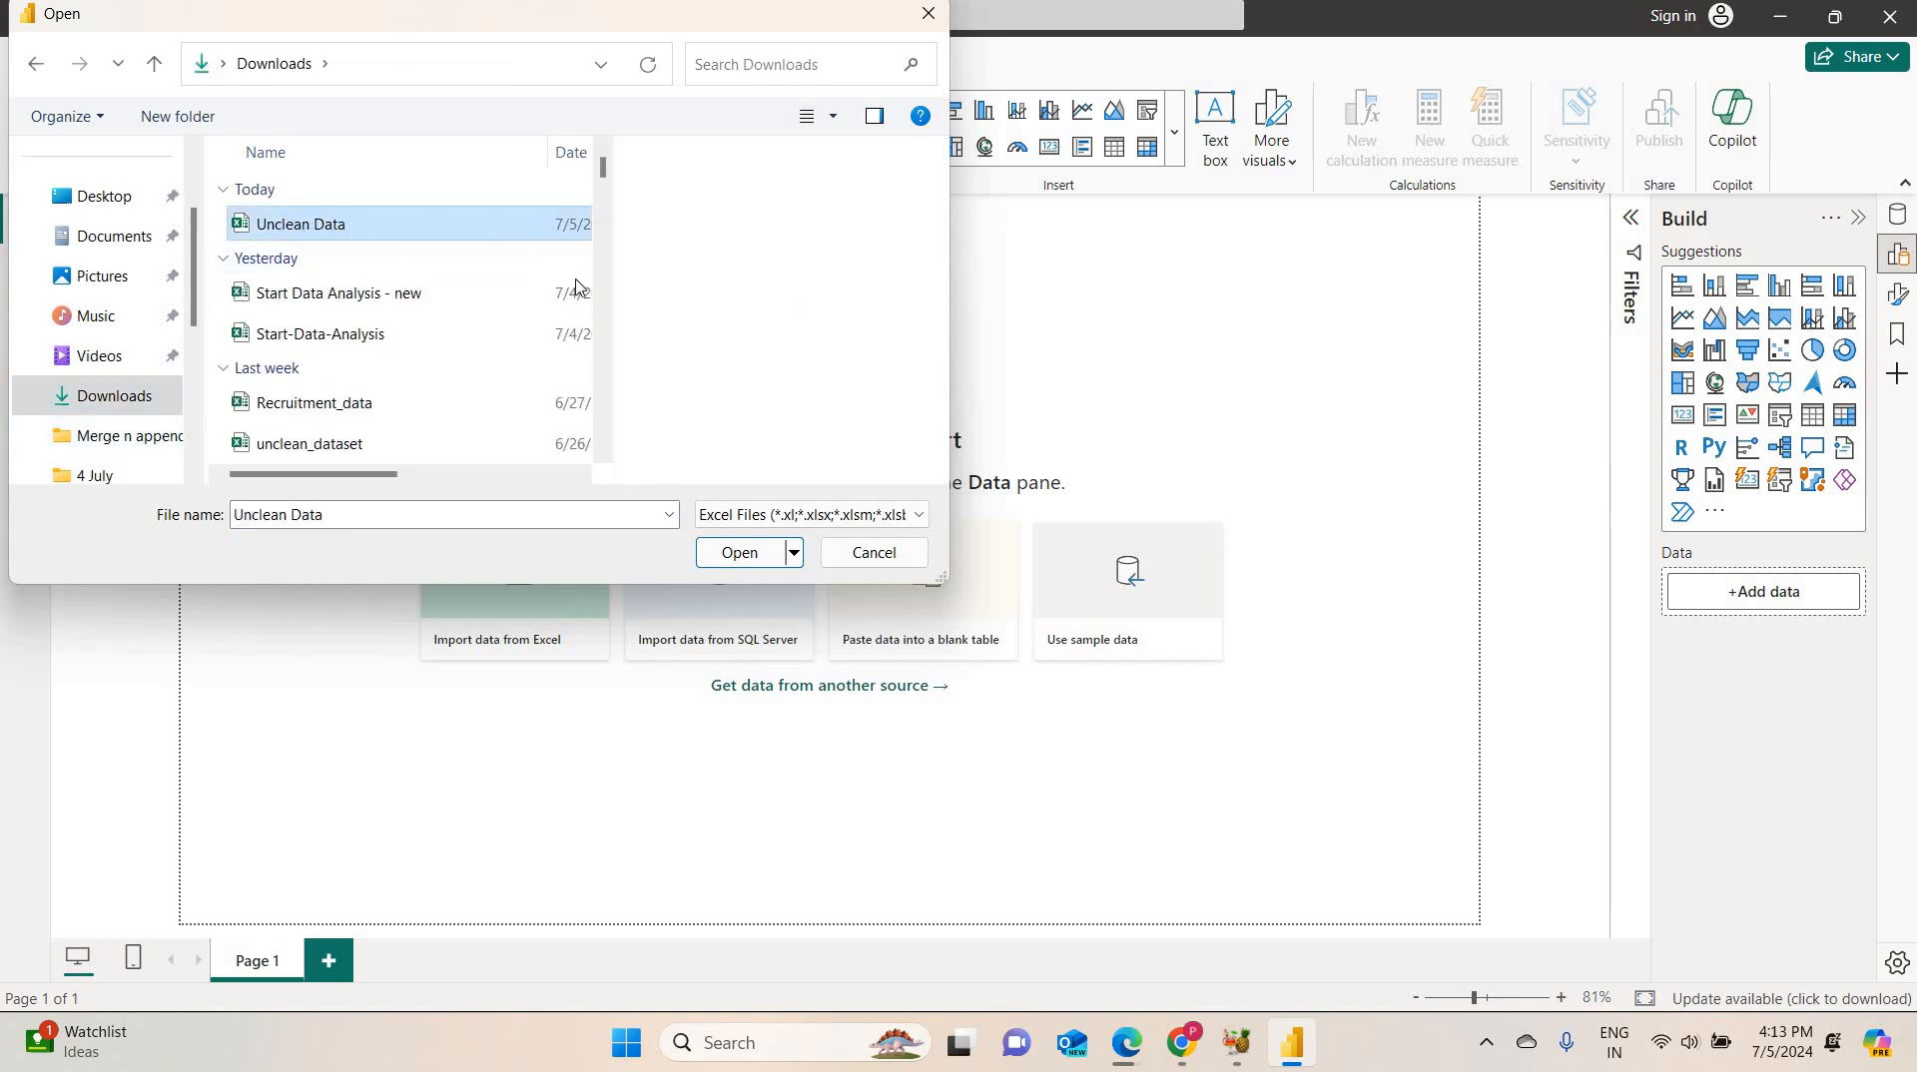
click(749, 552)
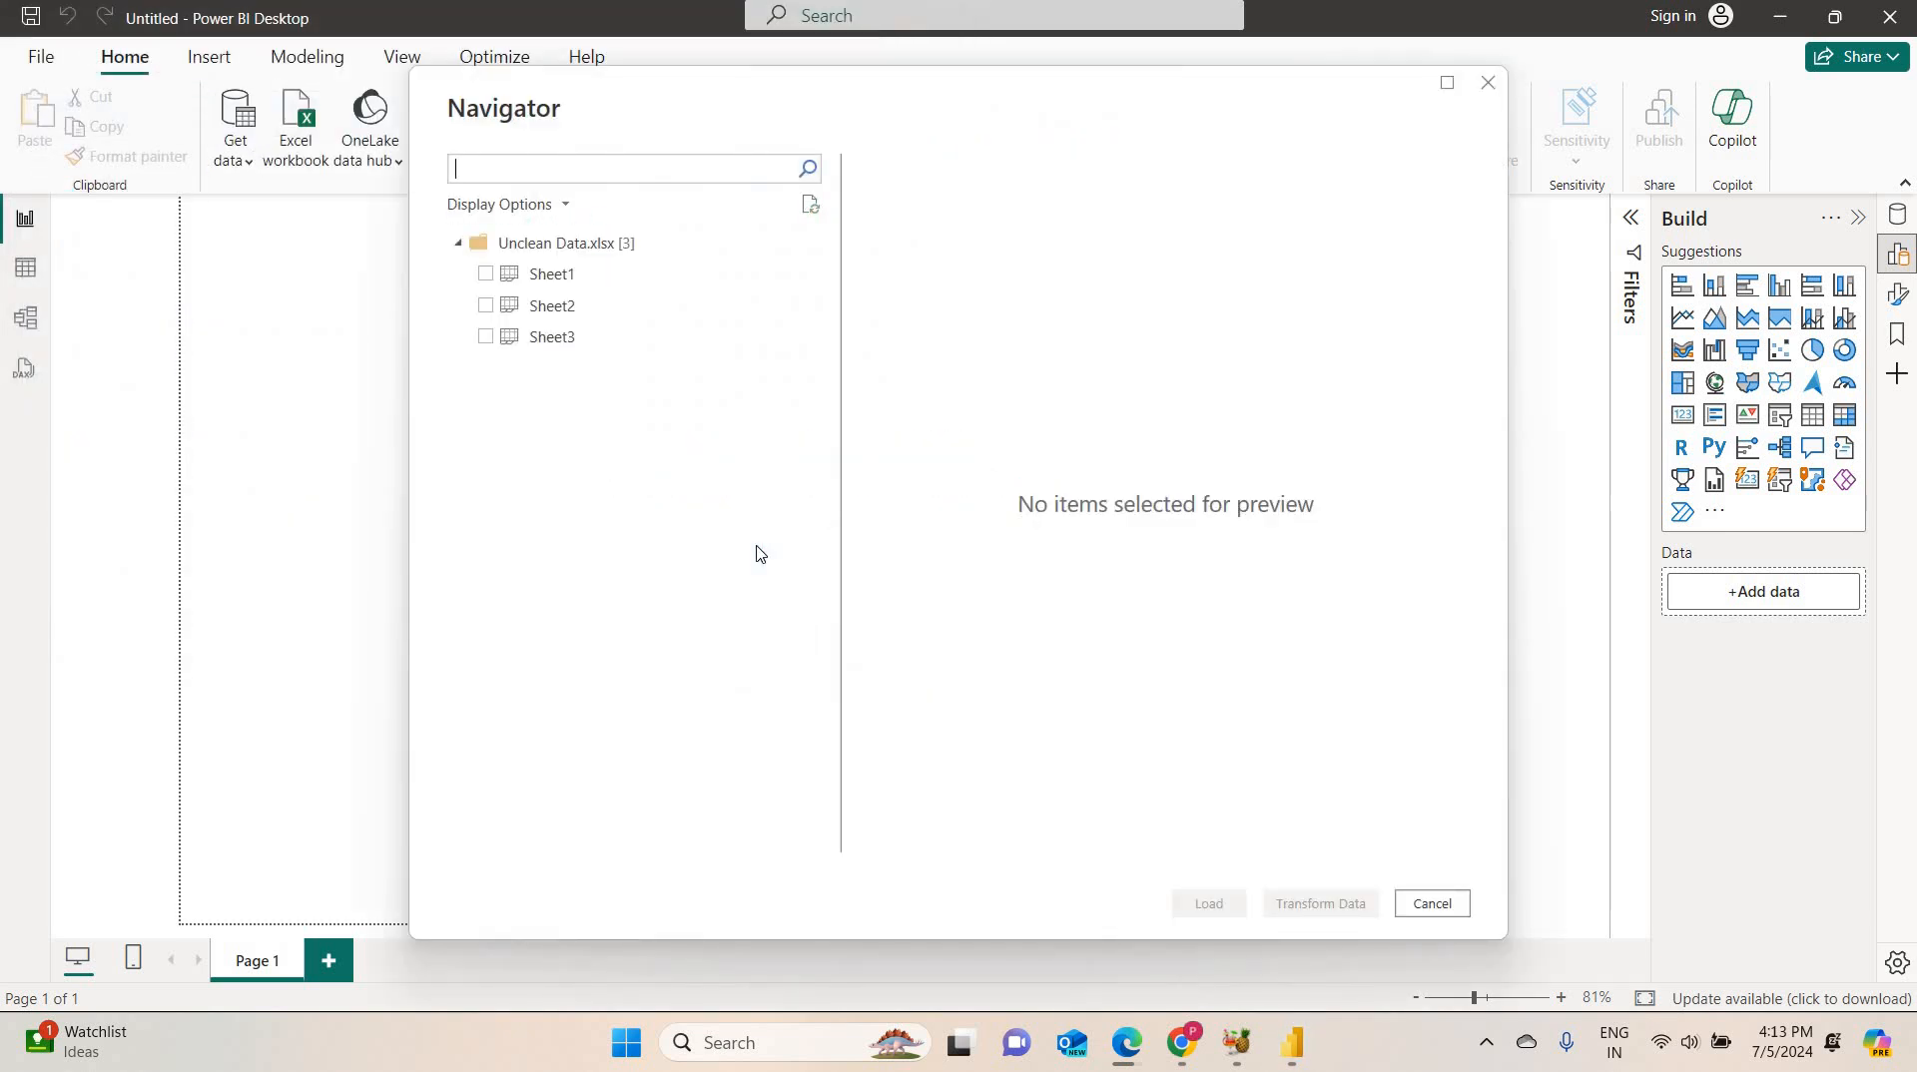
Preview the workbook's sheets, then open only Sheet1 for transformation in a maximized Power Query Editor.
click(544, 281)
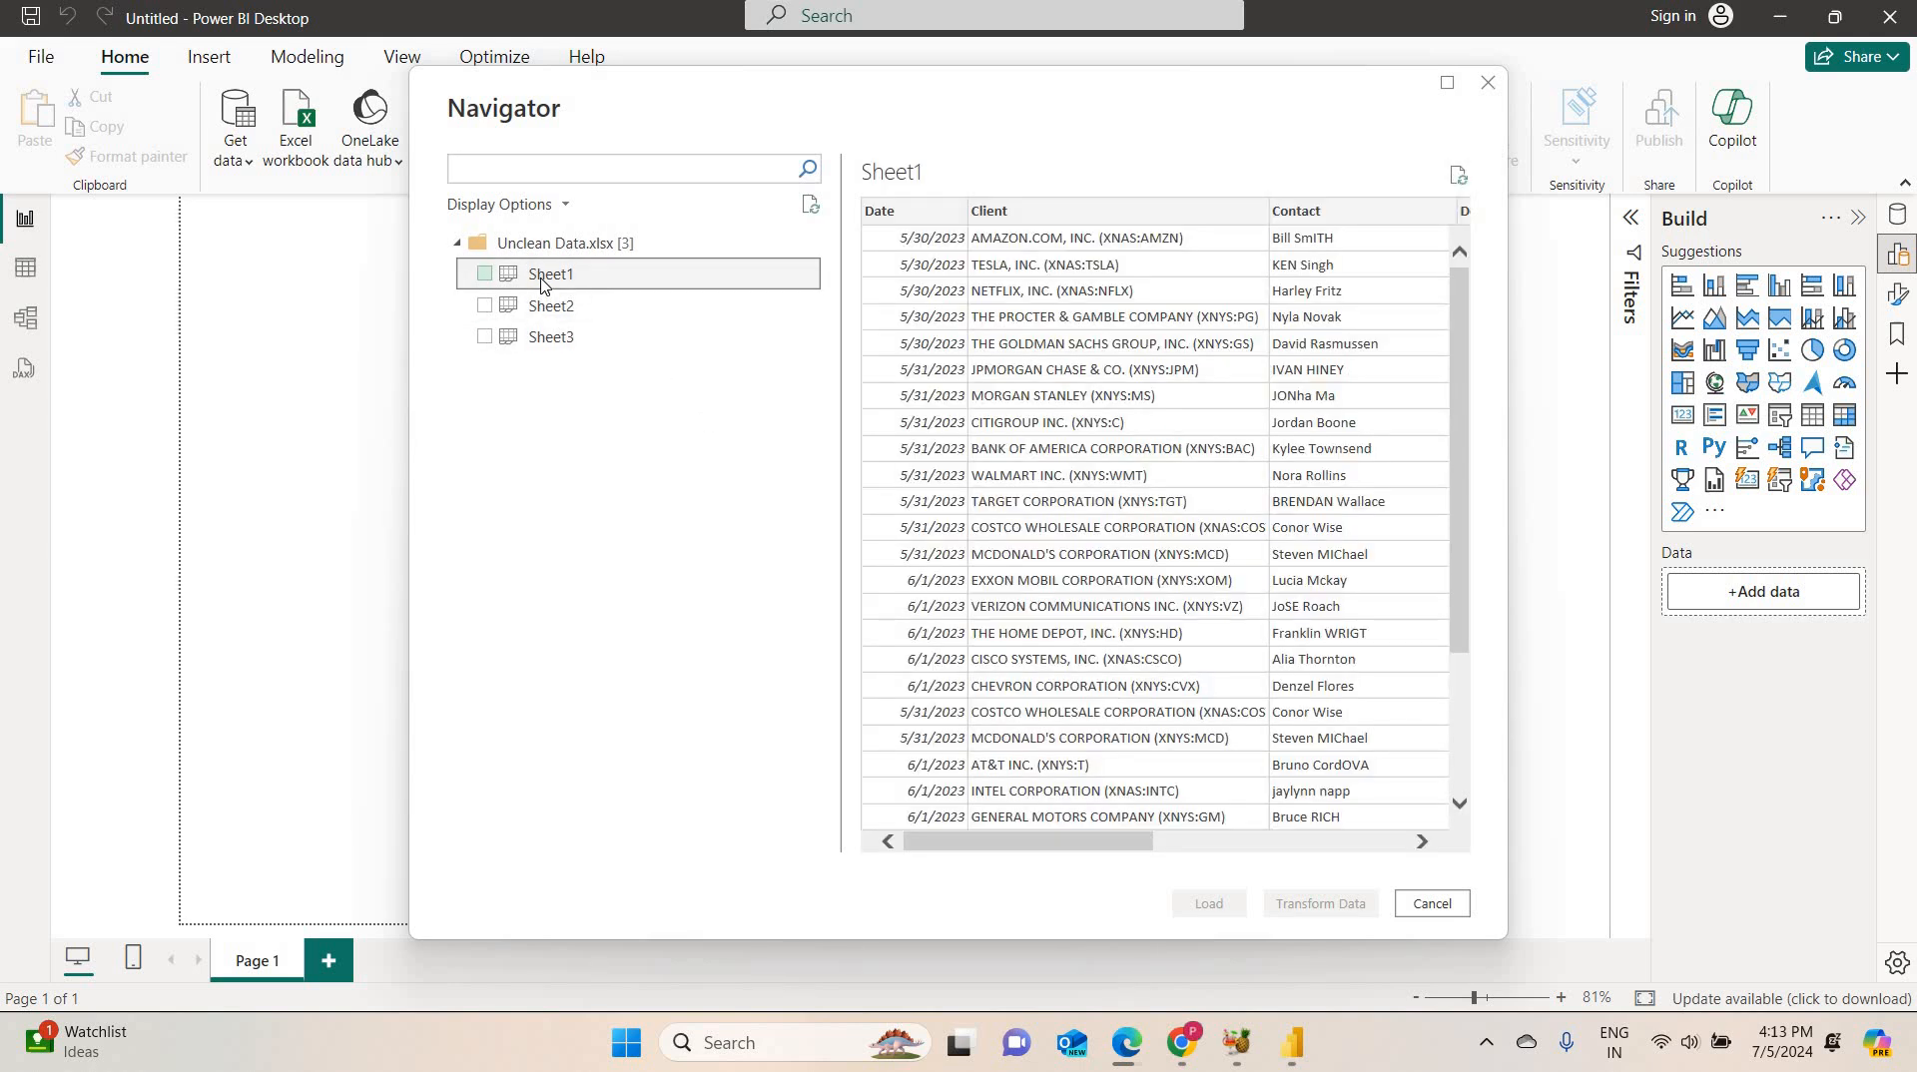
click(544, 317)
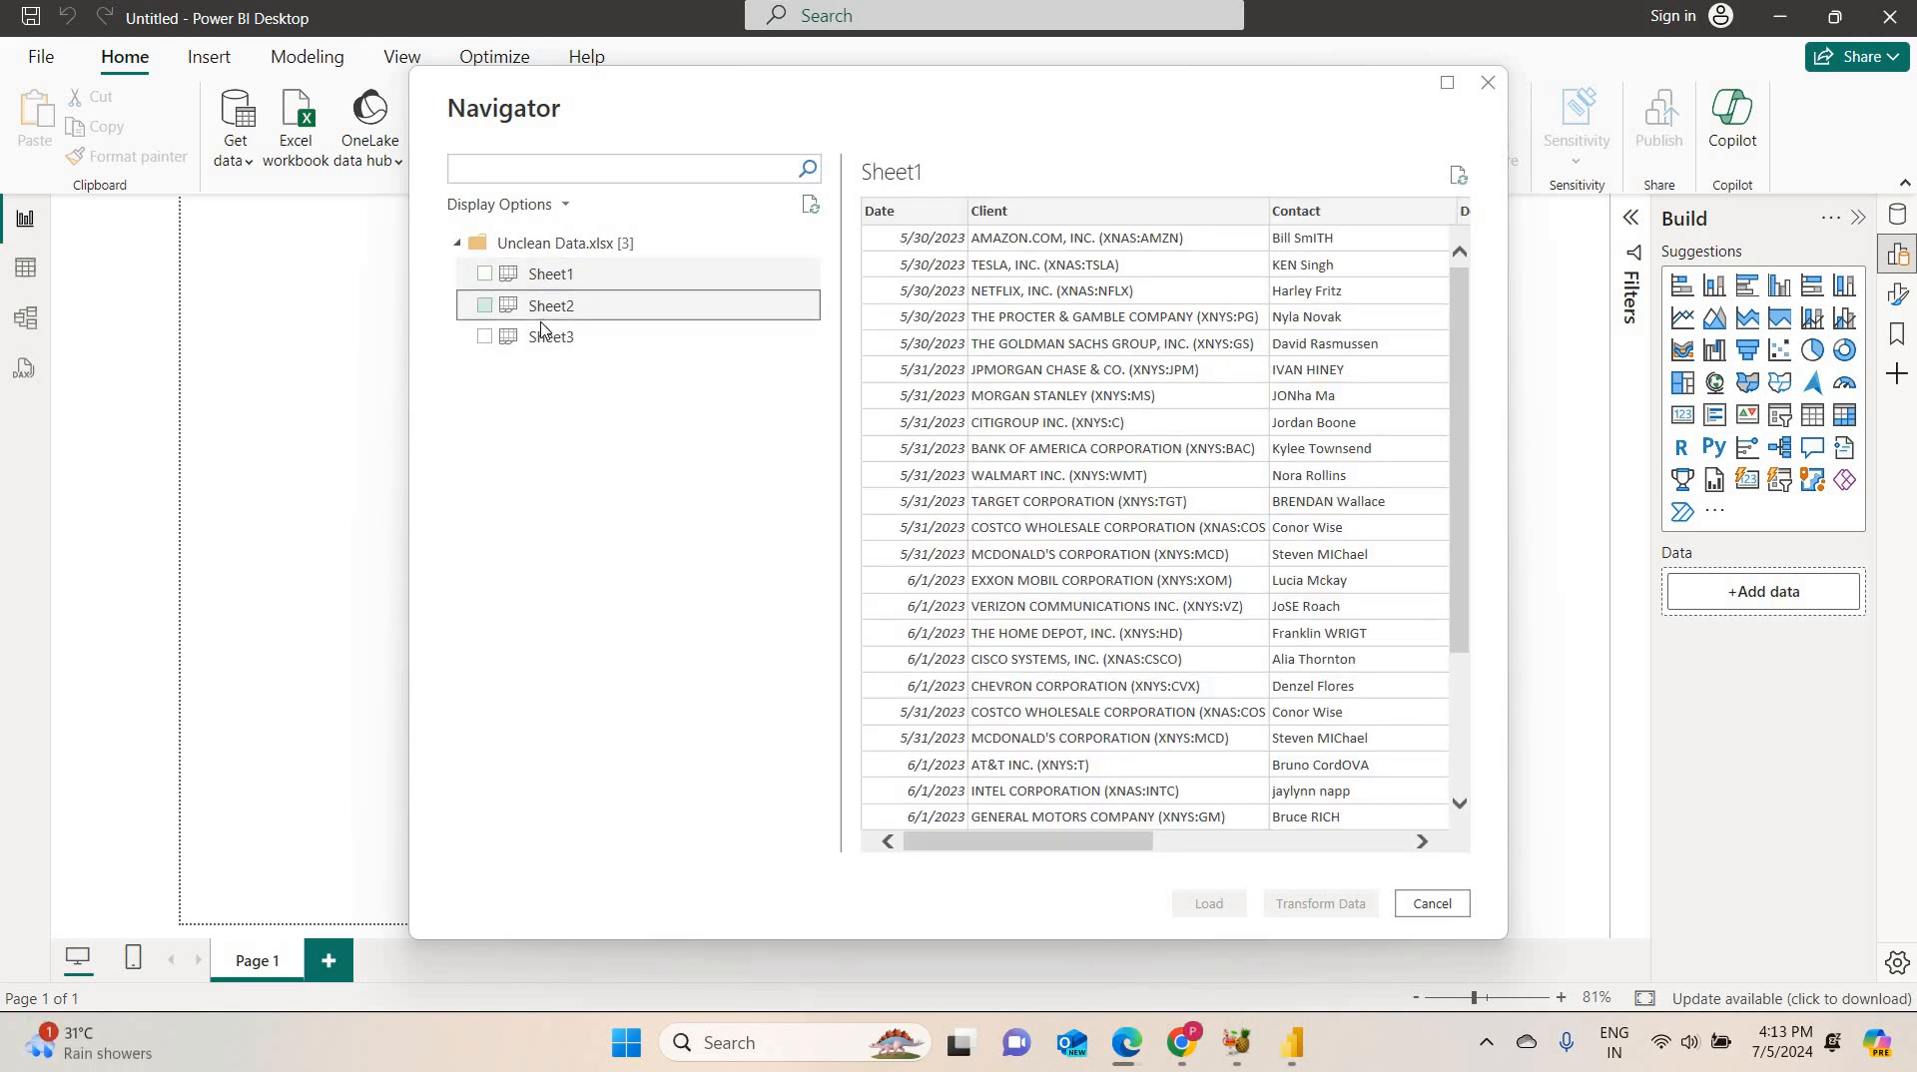
click(542, 347)
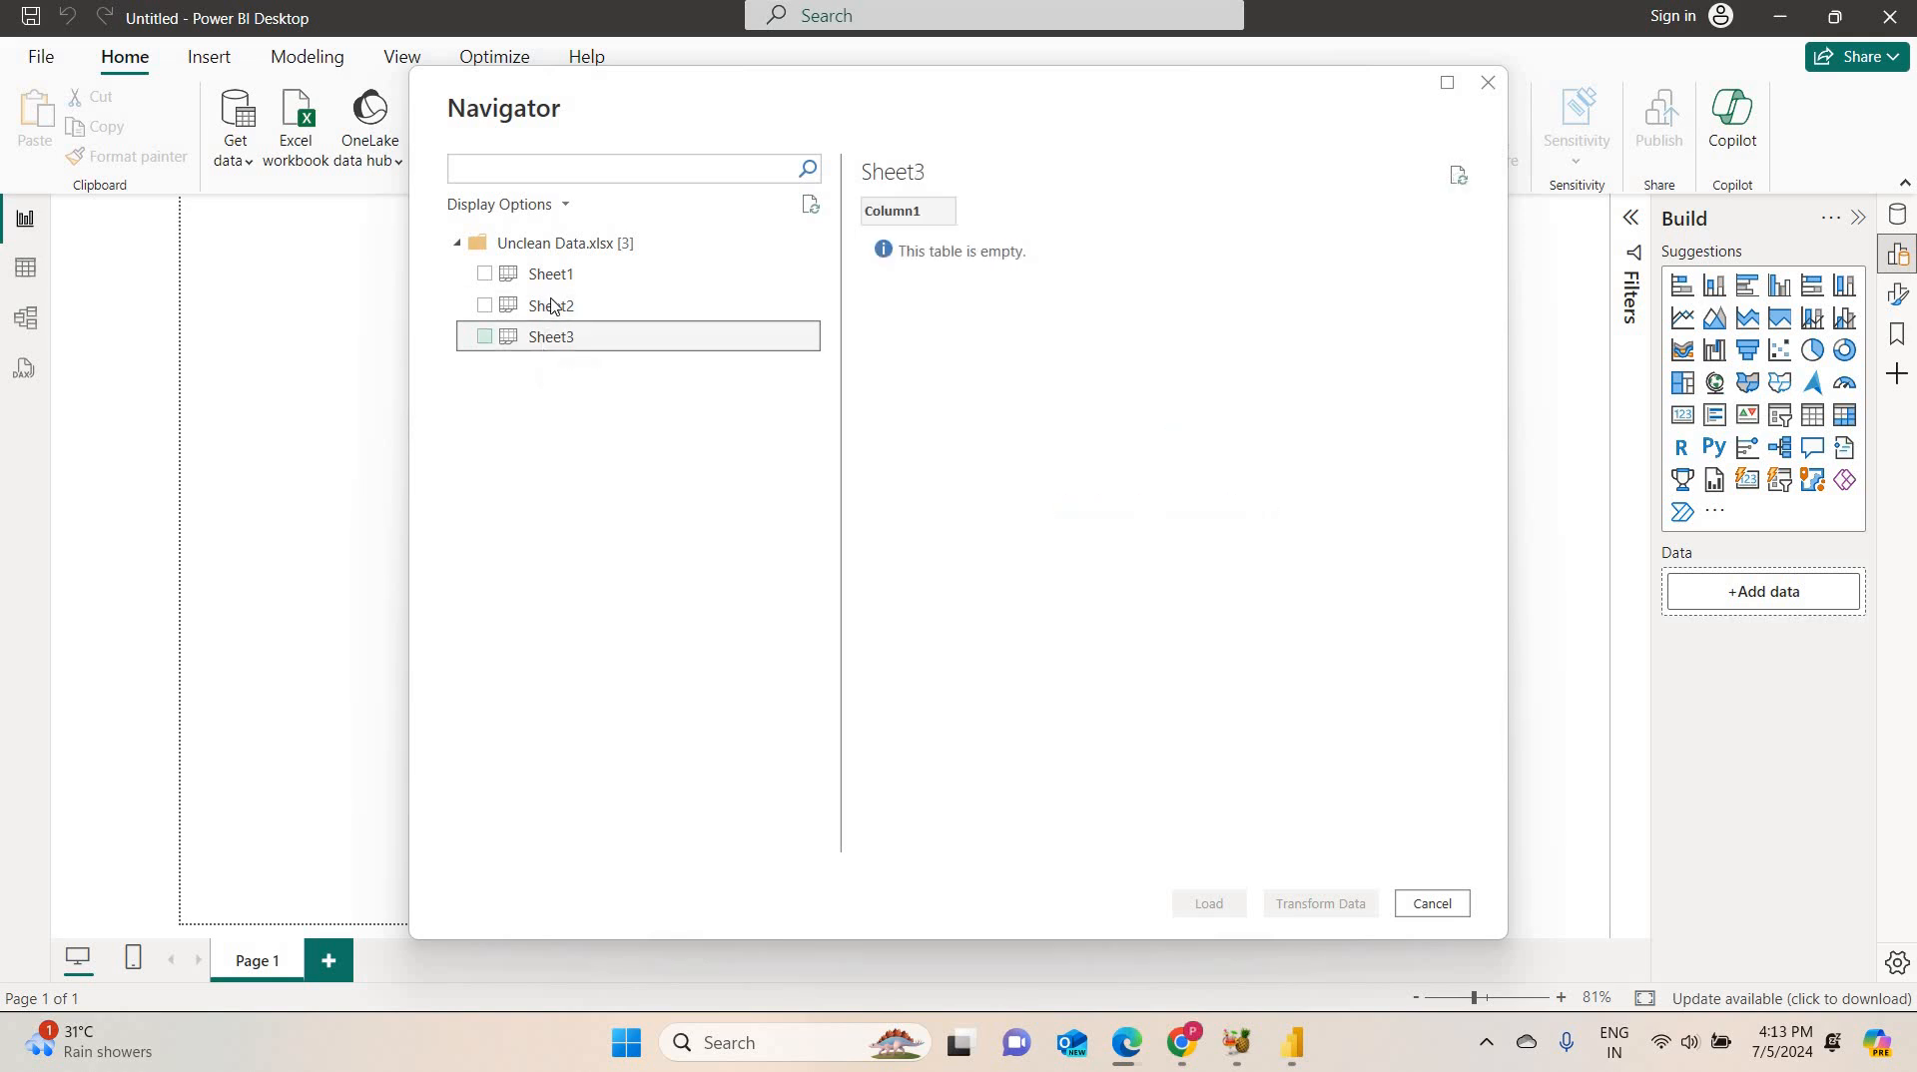
click(487, 276)
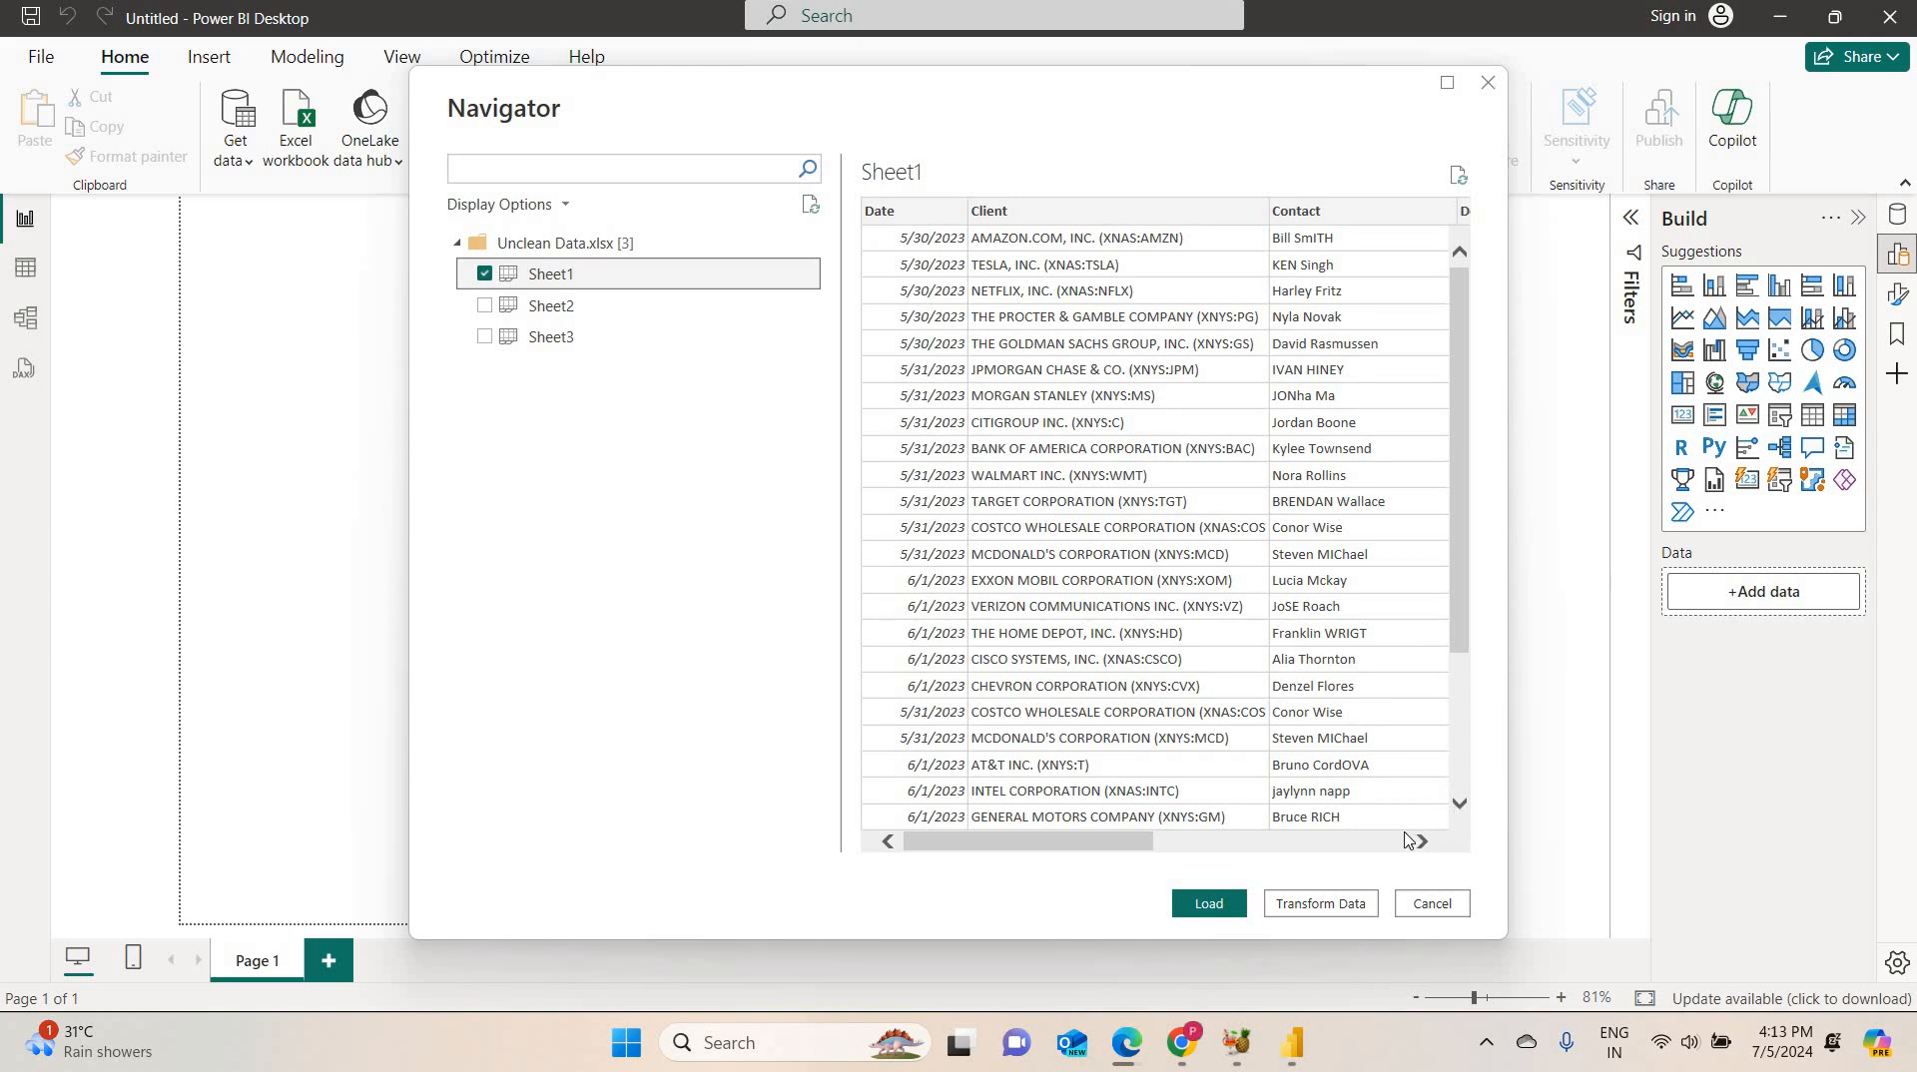
click(1344, 914)
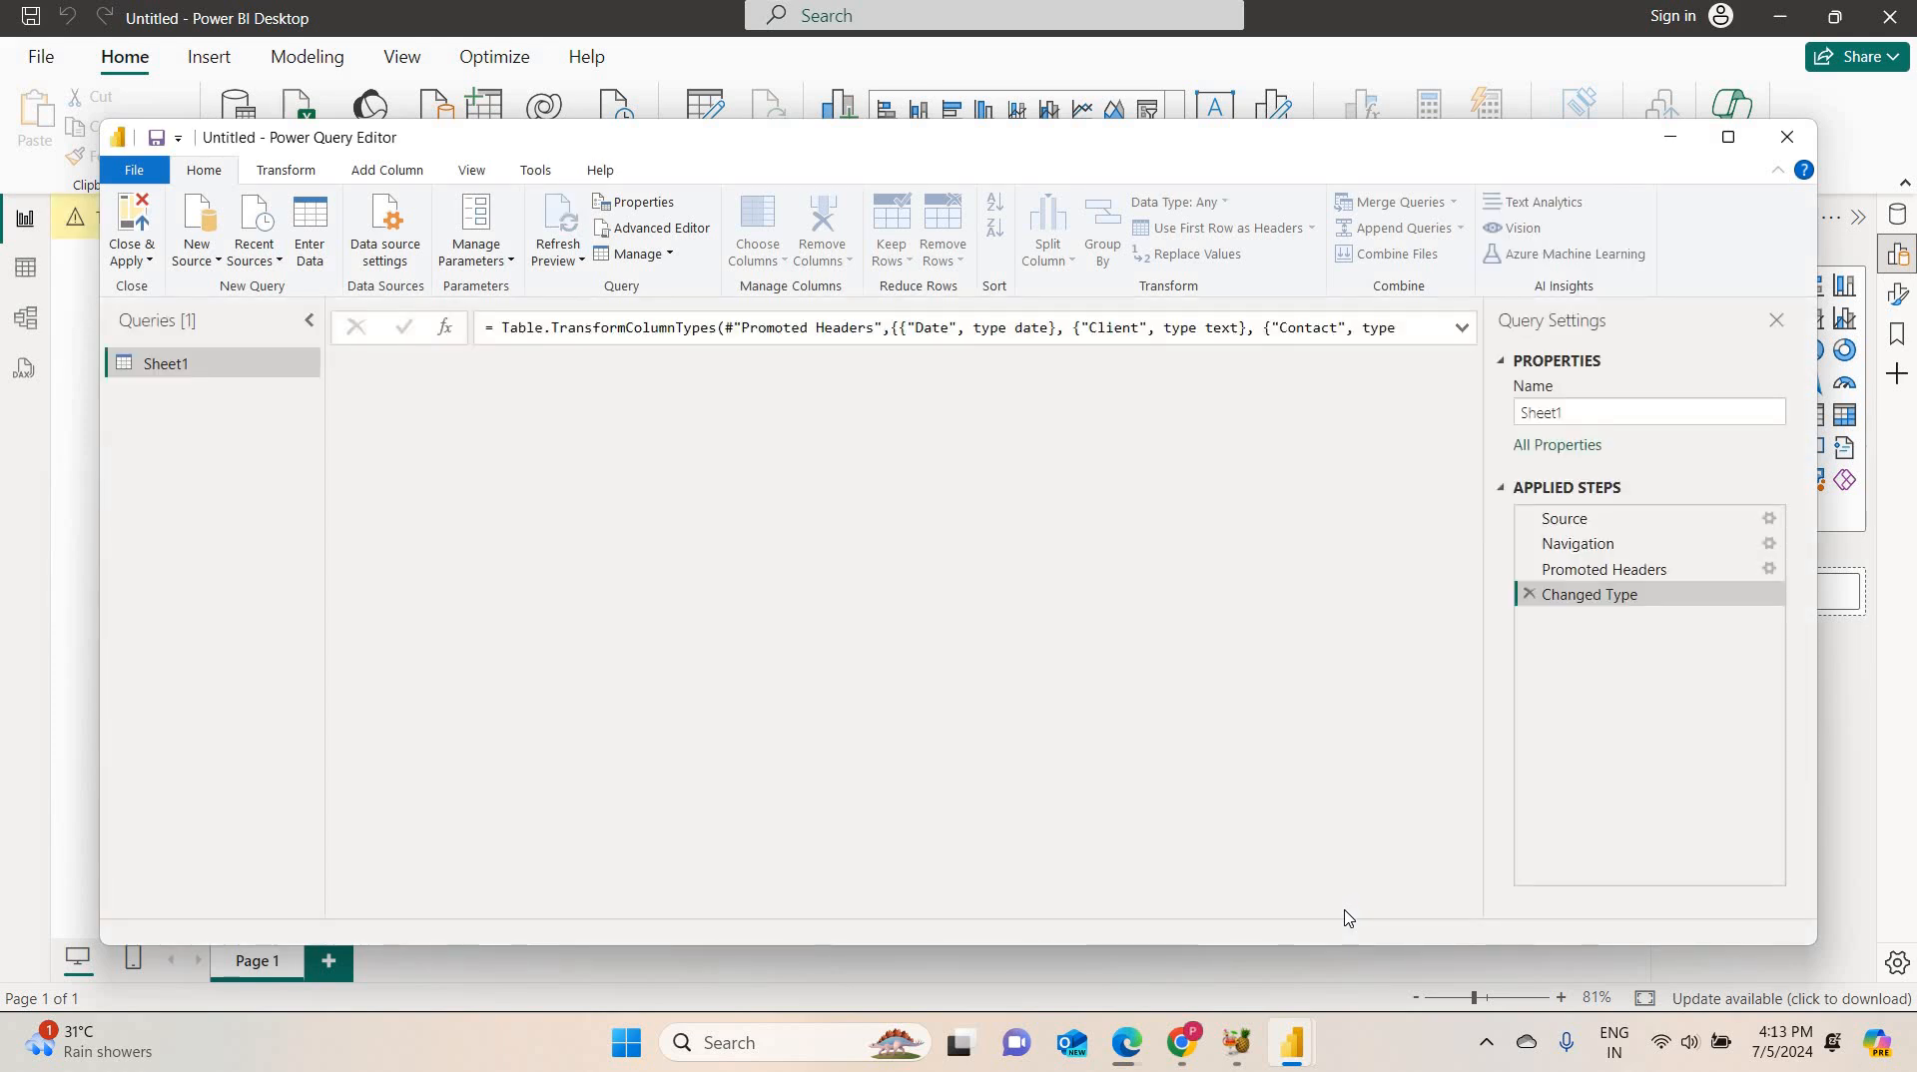
click(1732, 145)
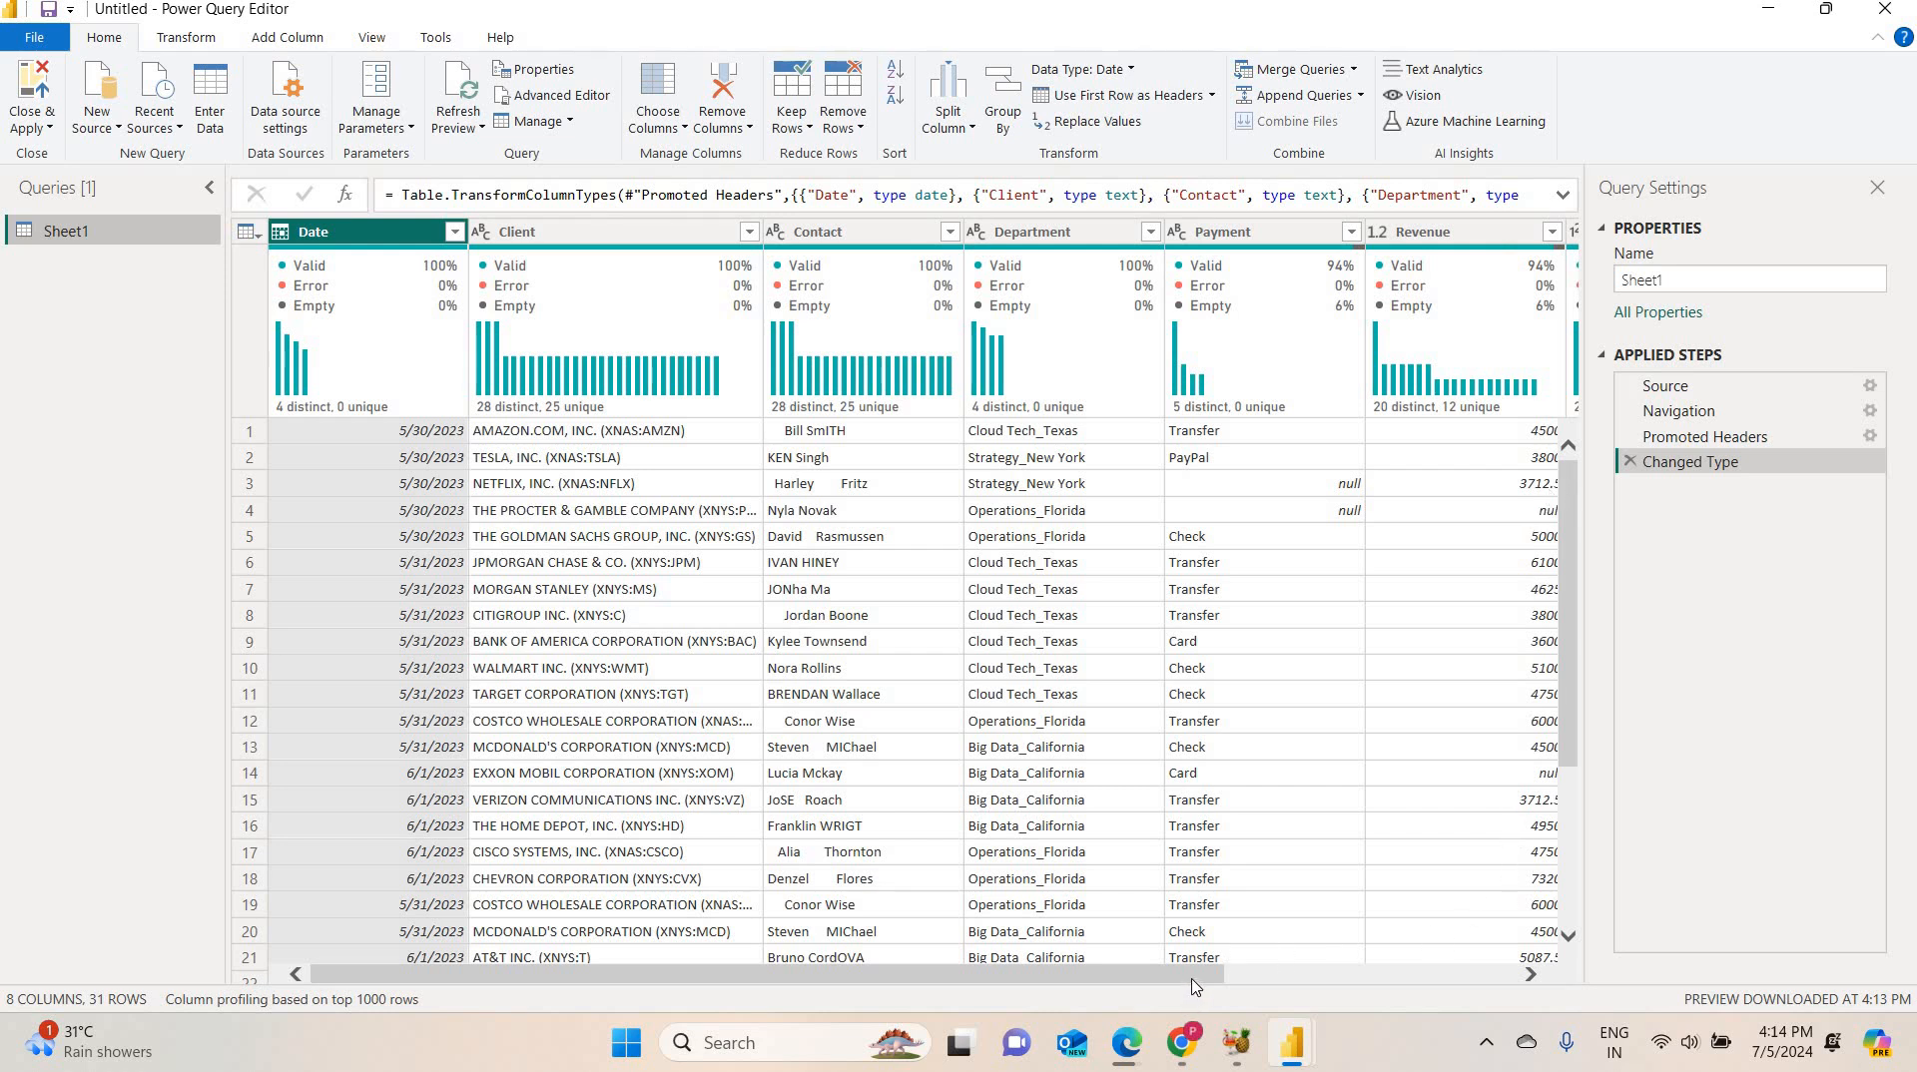
Look through all columns and rows of Sheet1 for missing values, errors and inconsistent text.
drag(1194, 980, 1349, 1002)
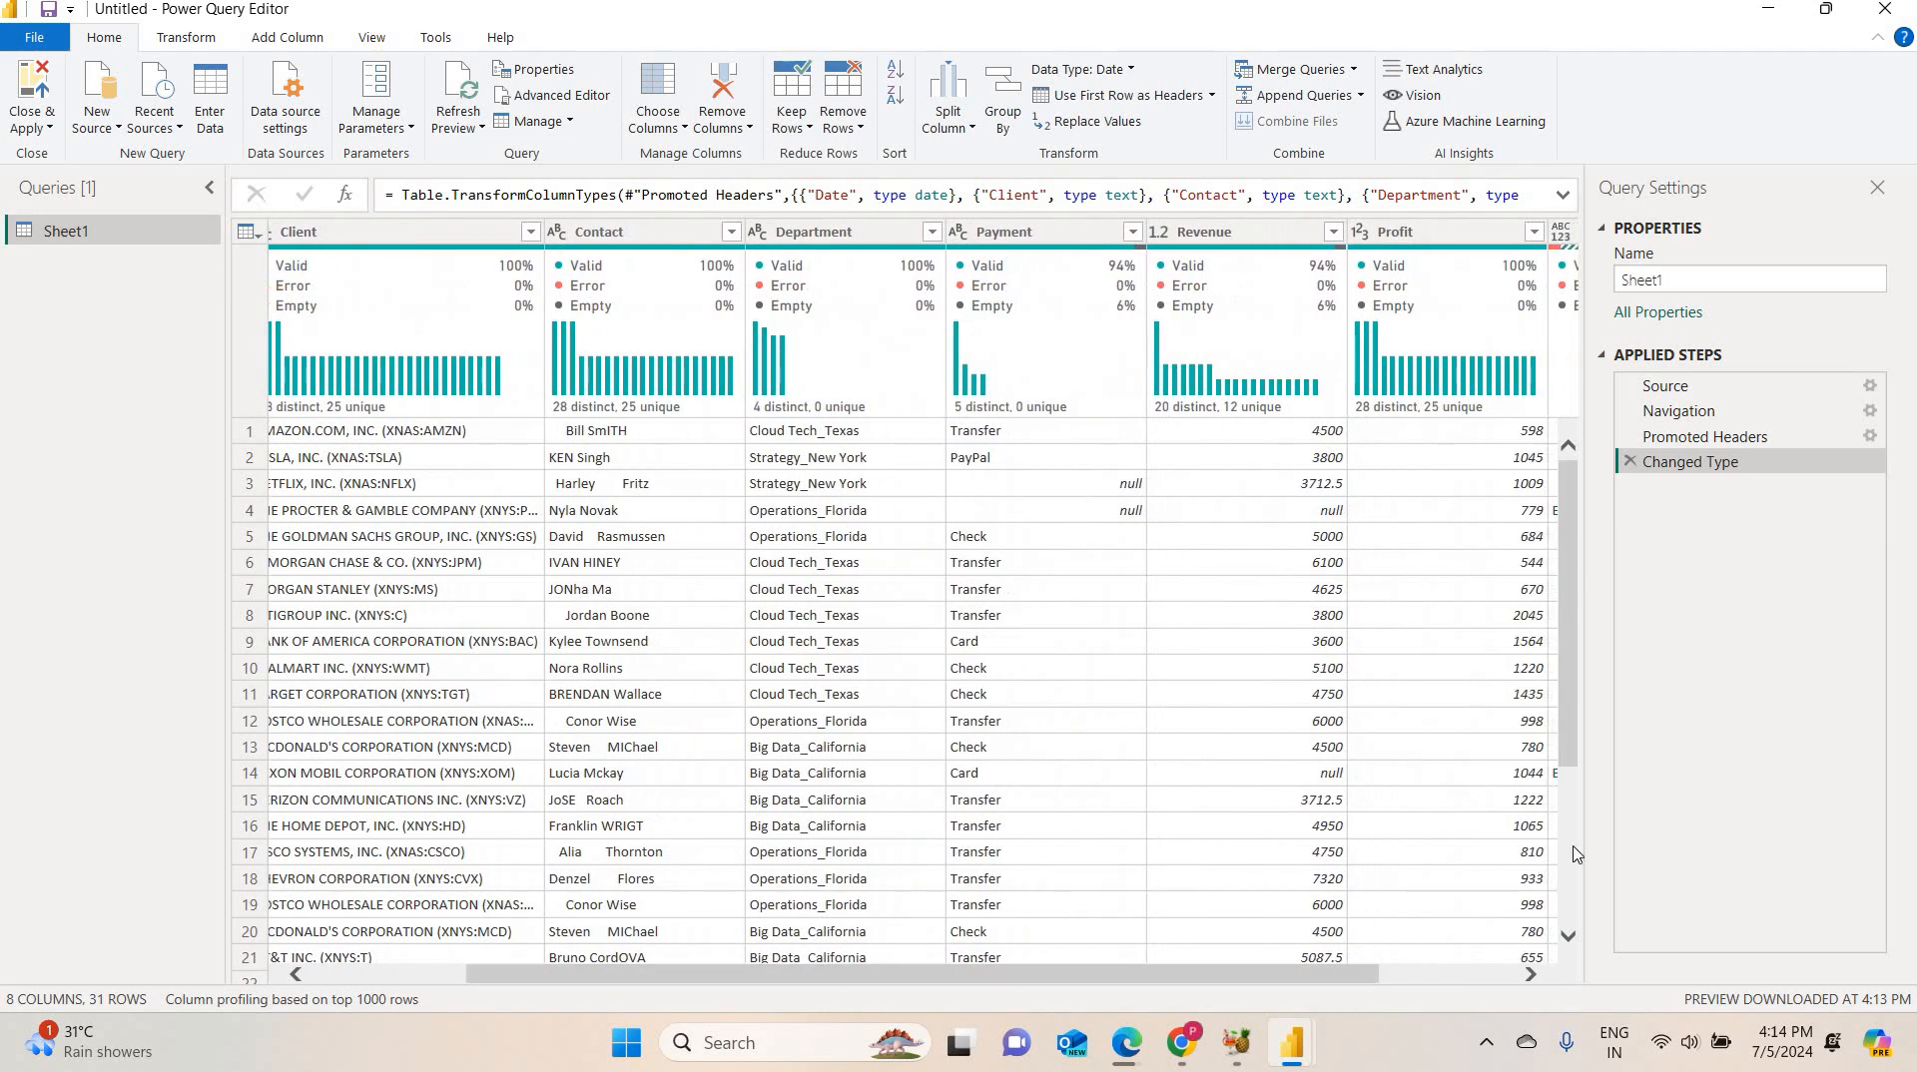
click(1295, 960)
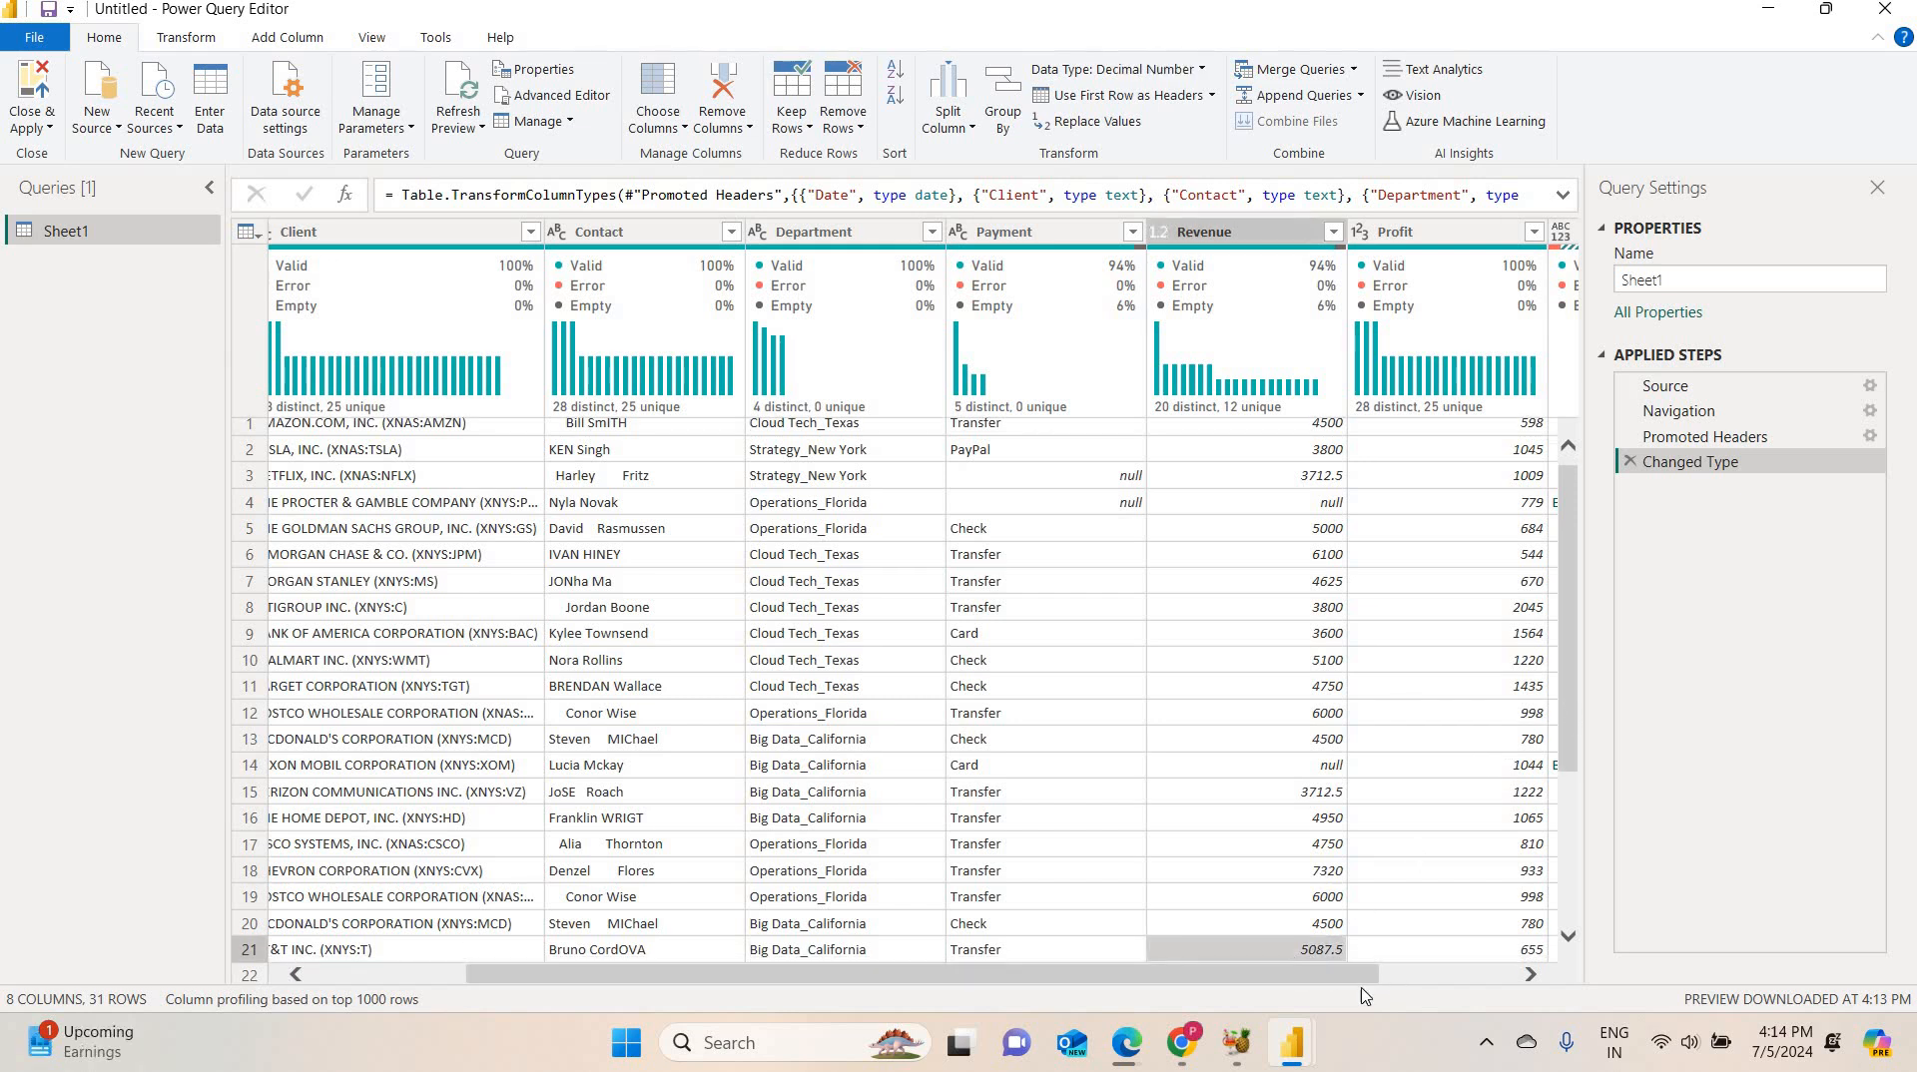
click(1486, 986)
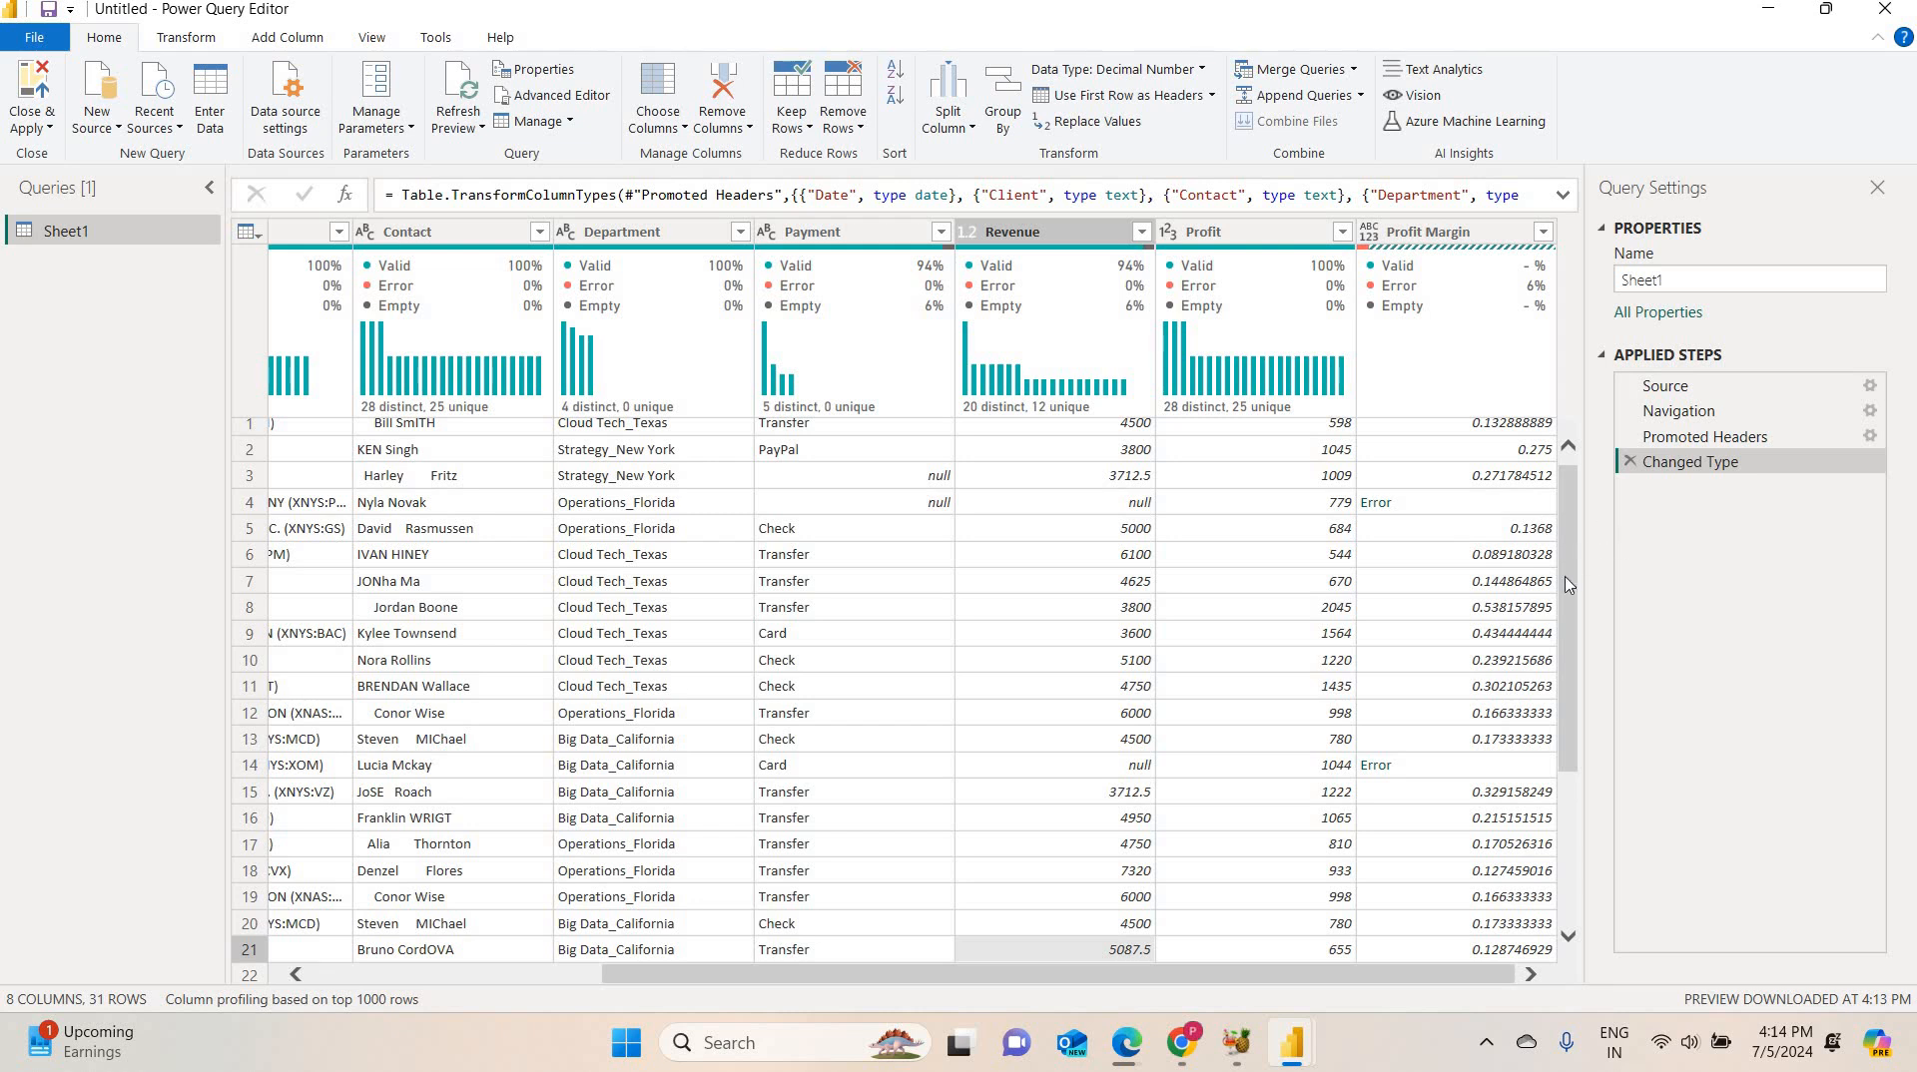
drag(1568, 582, 1357, 978)
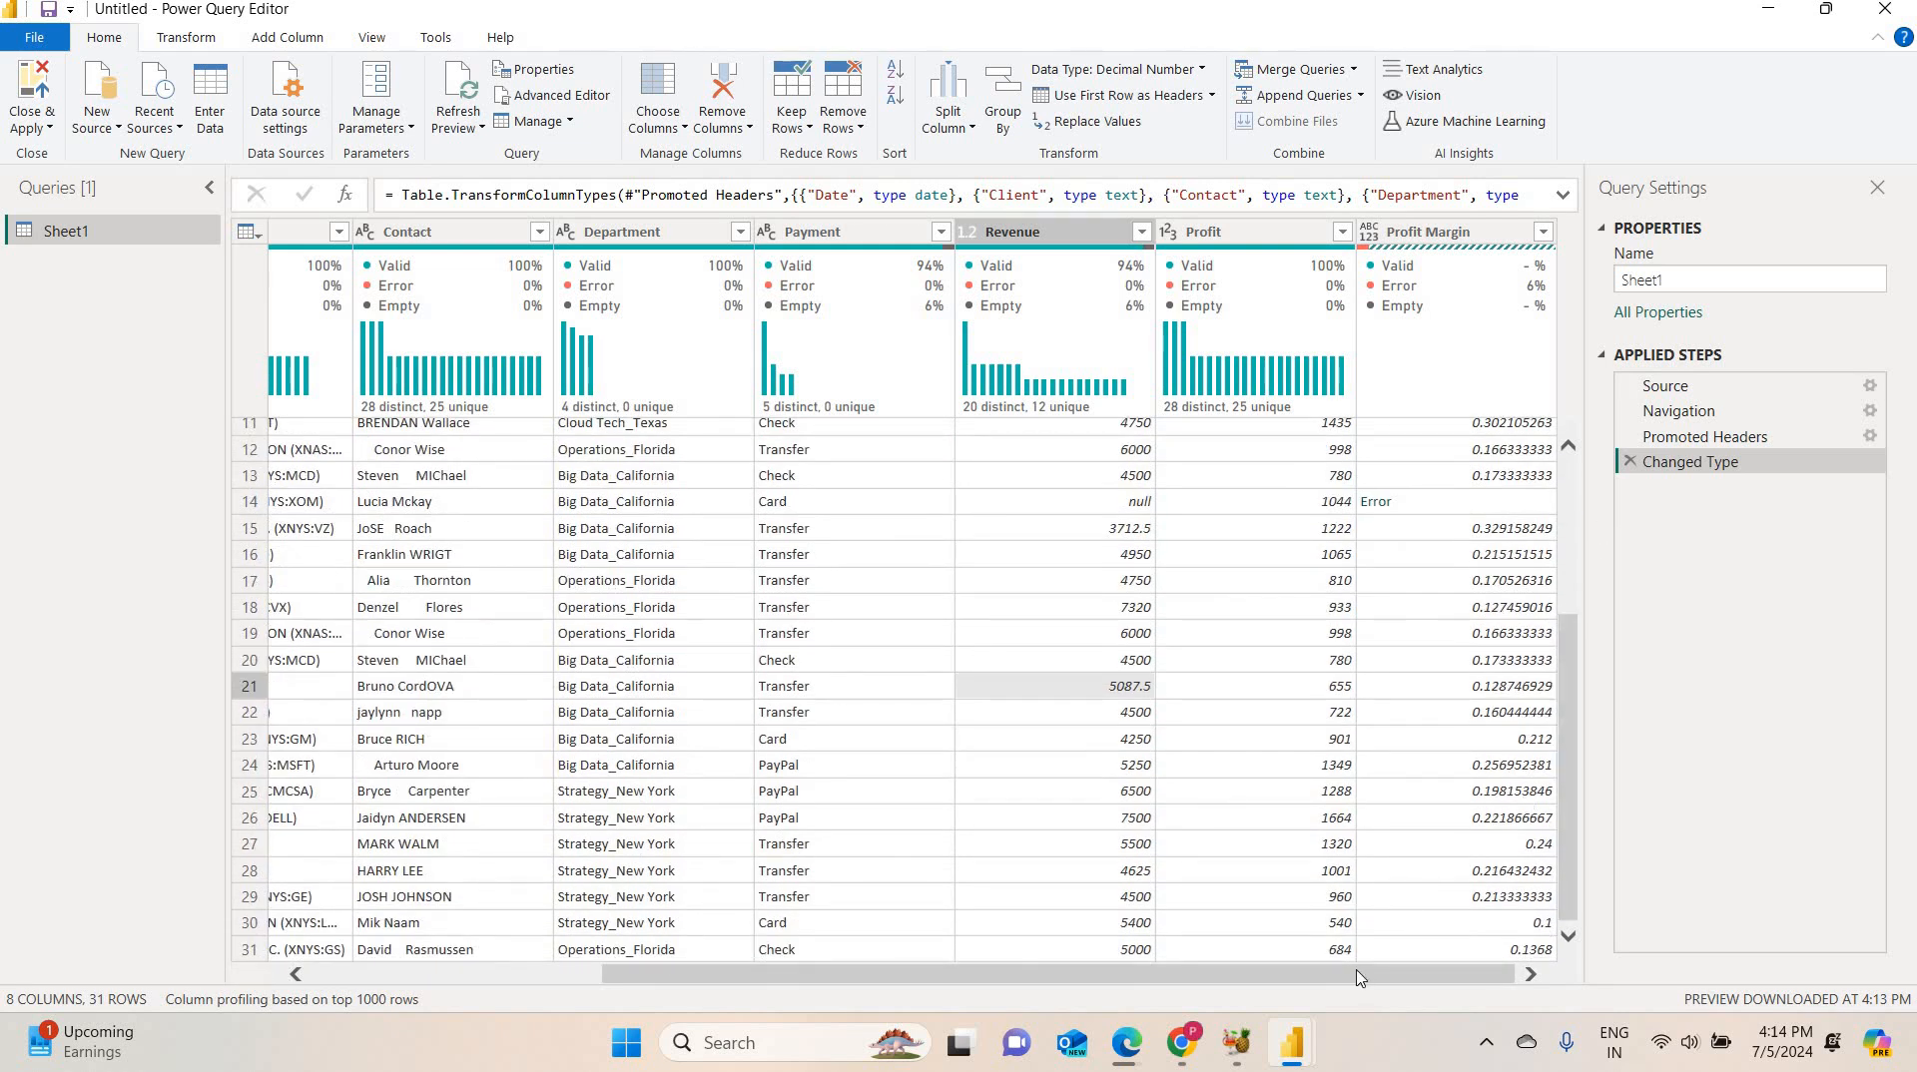
drag(839, 973, 546, 974)
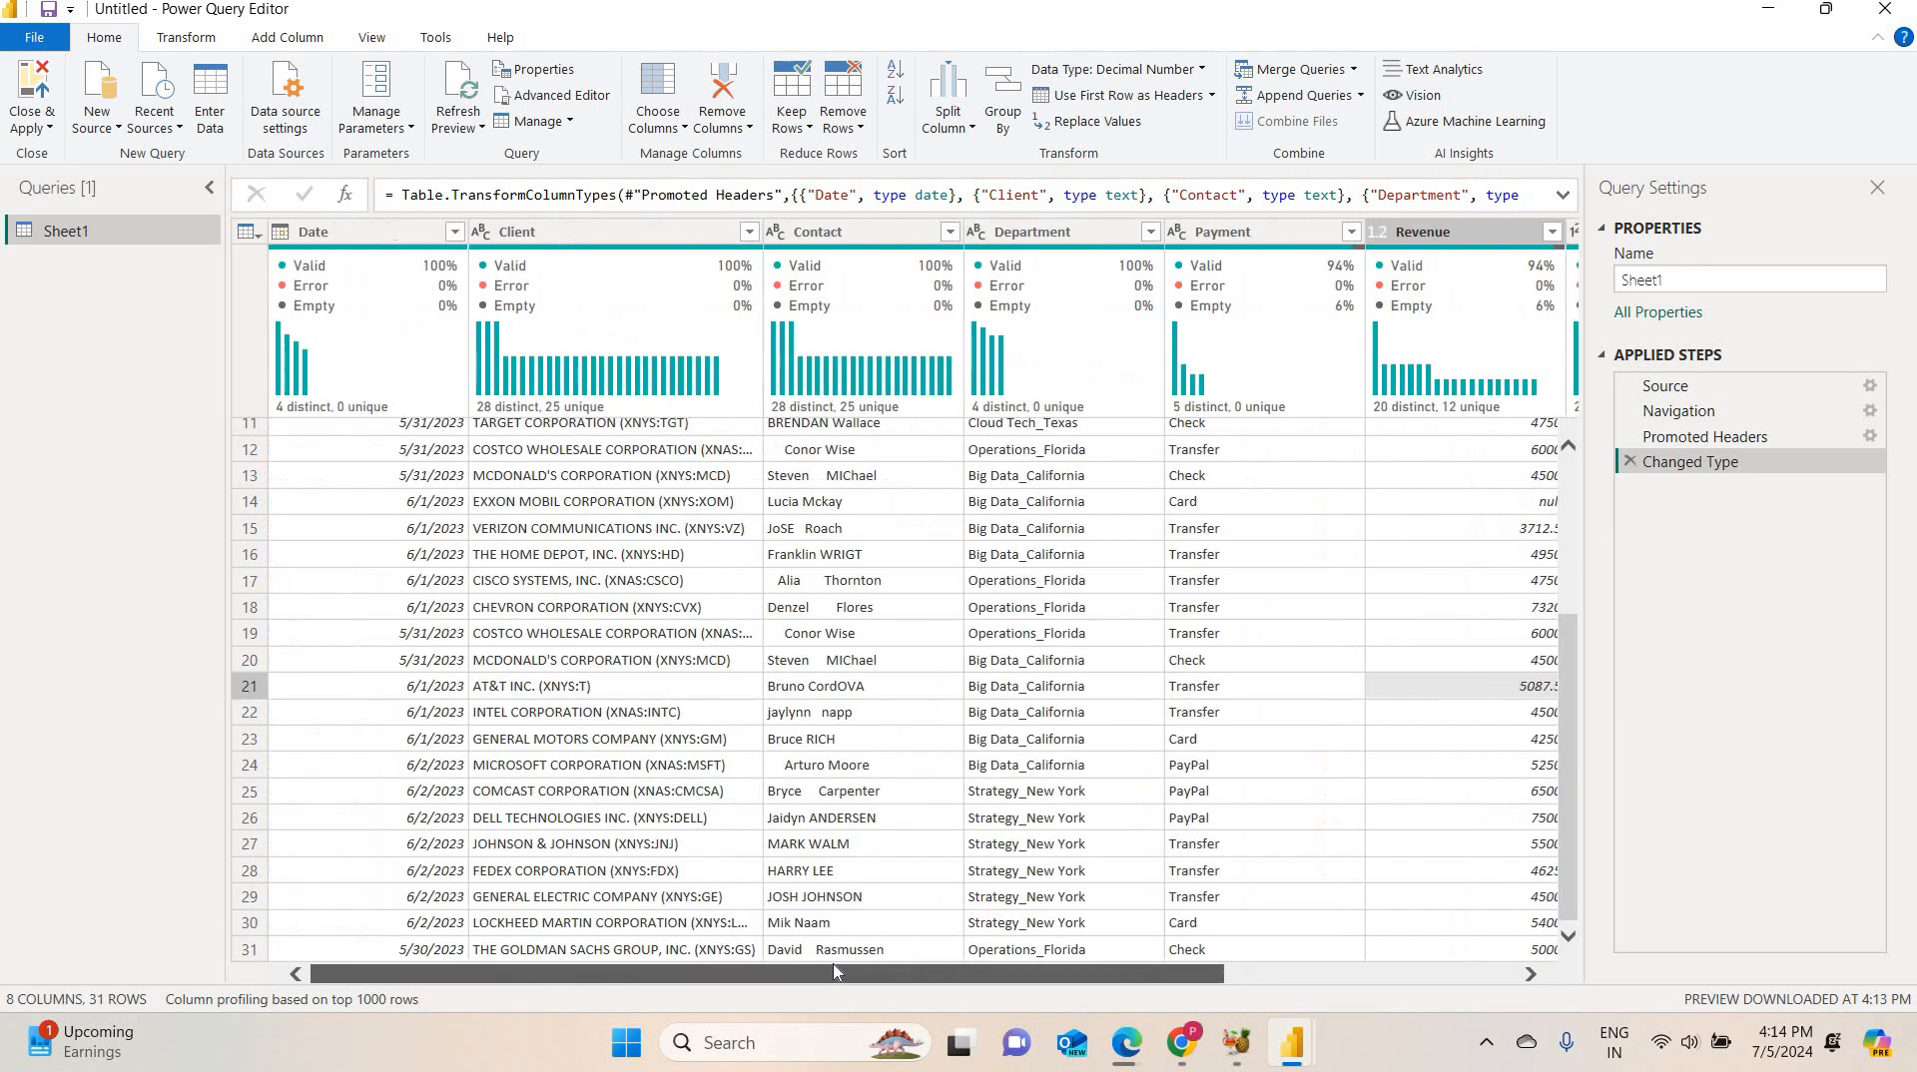
Examine the column statistics and value distribution of the Date, Client and Contact columns.
click(371, 40)
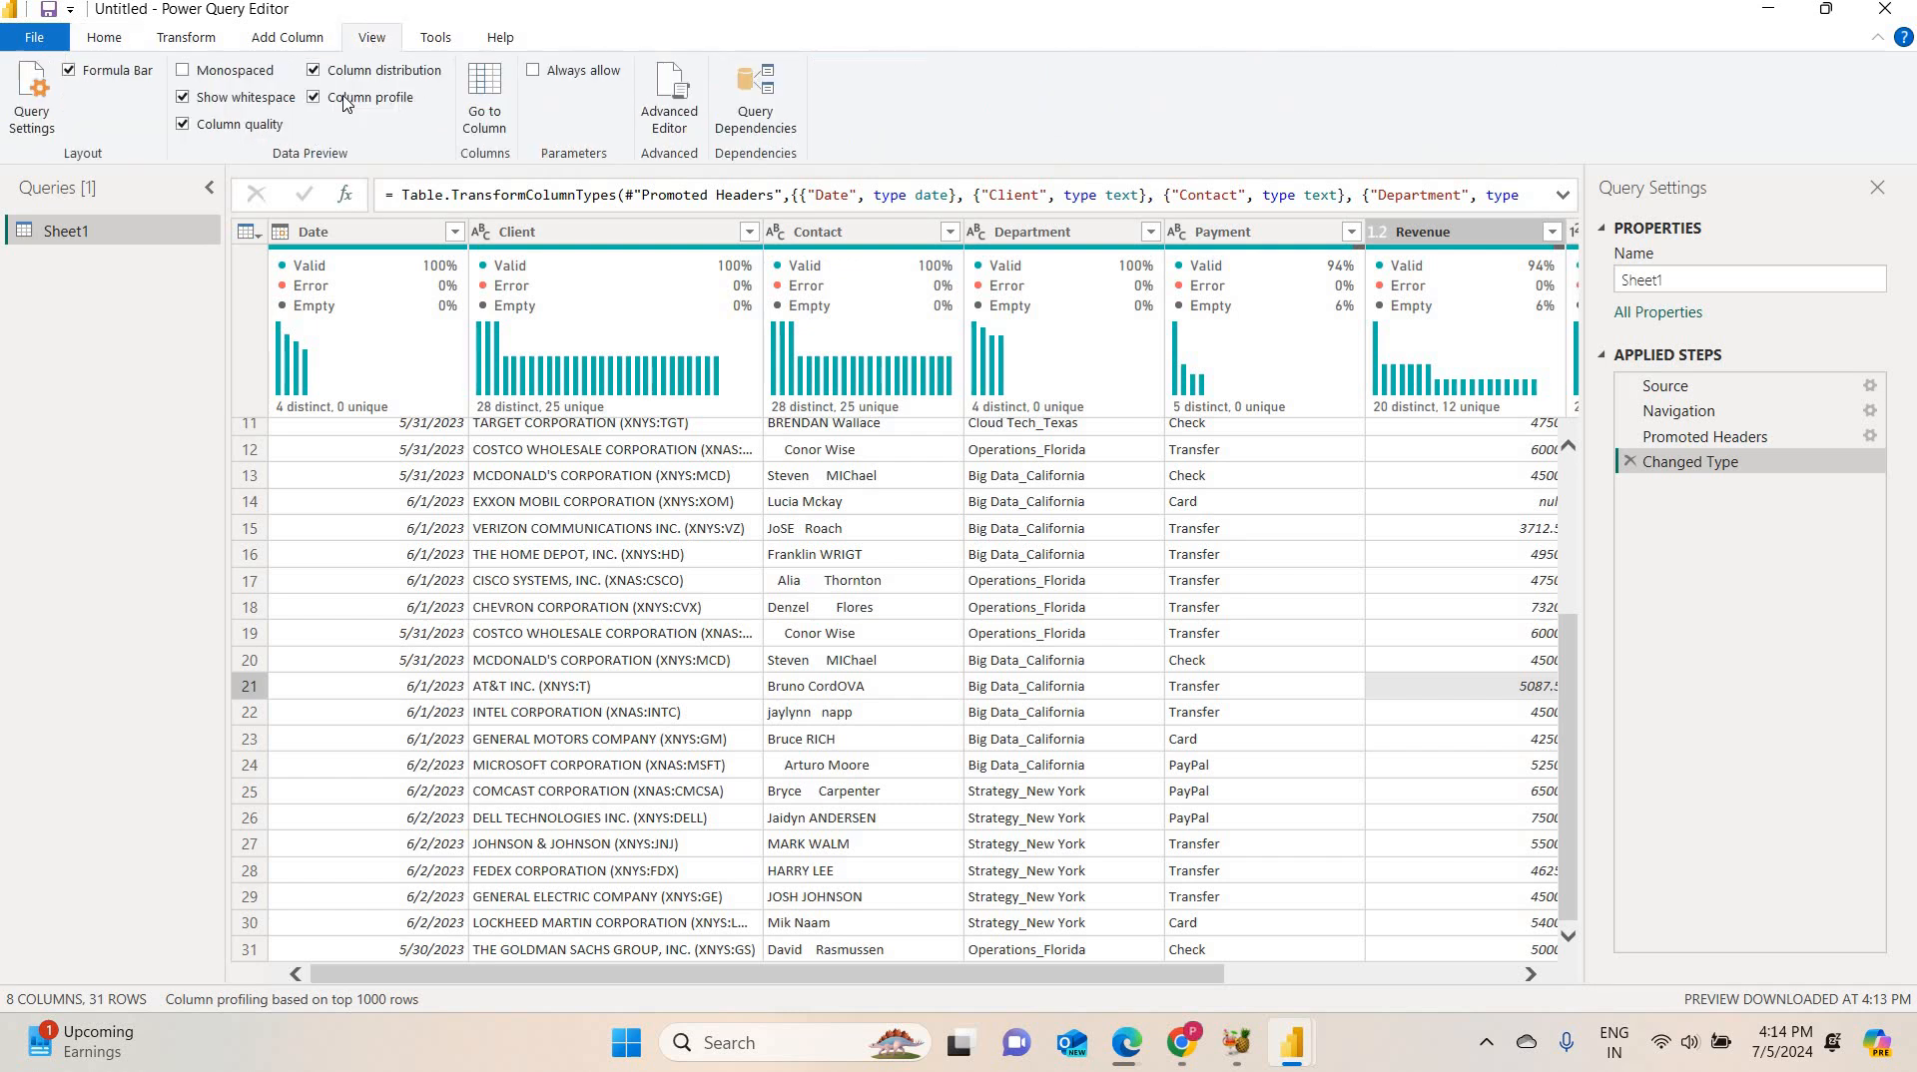
click(296, 367)
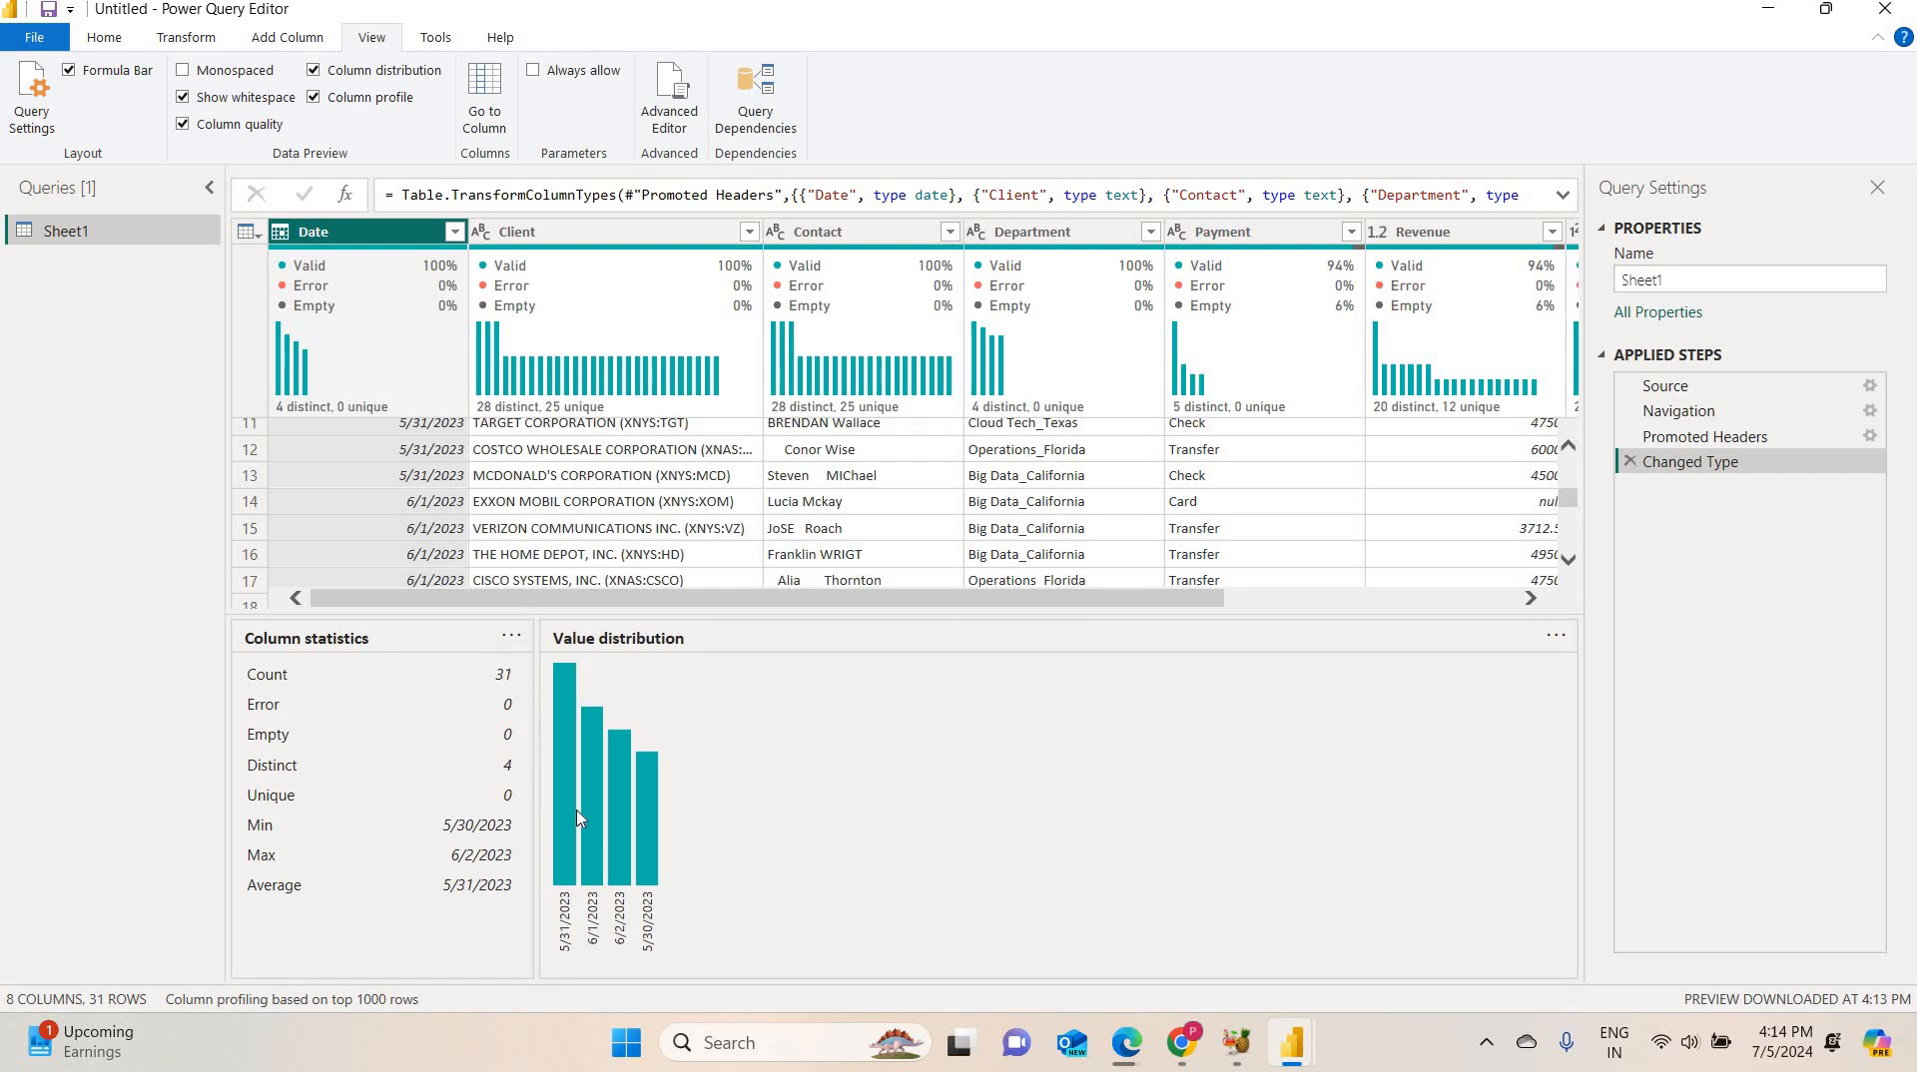
mouse_move(559, 808)
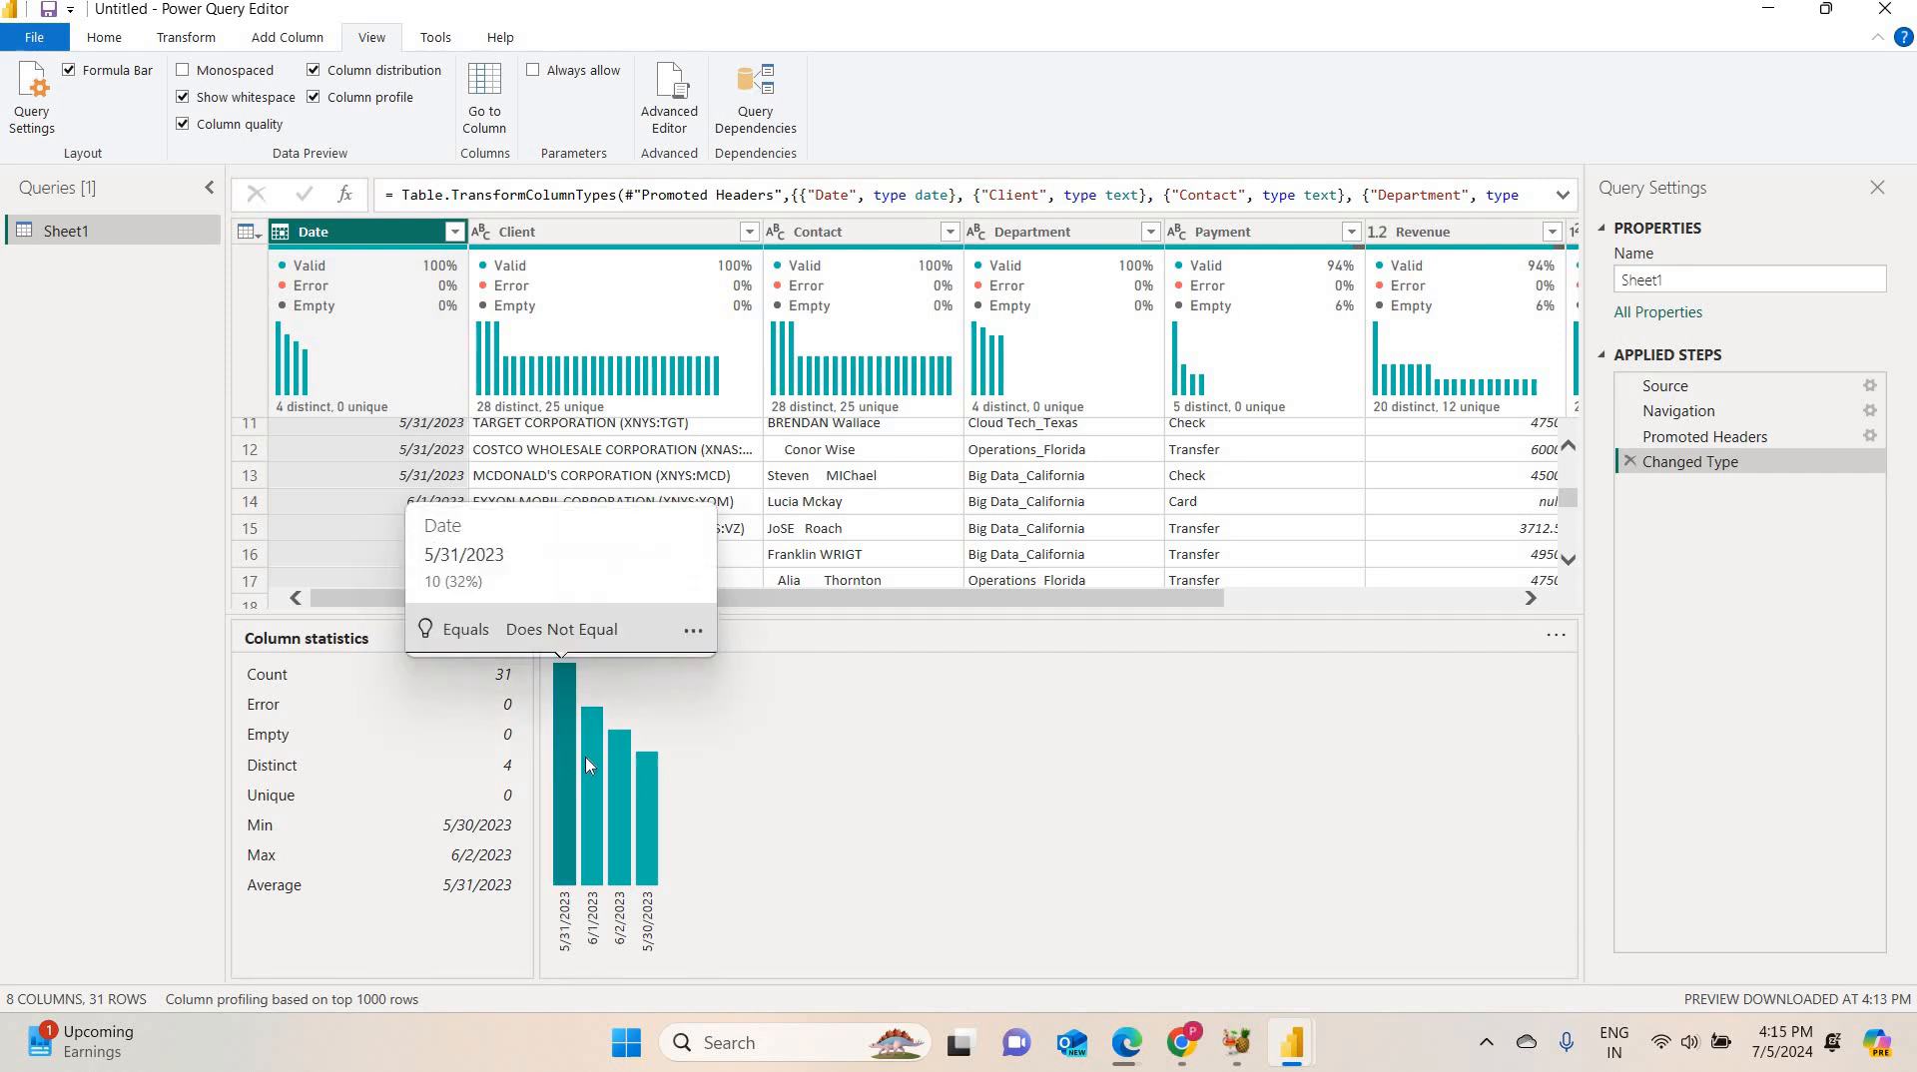
mouse_move(589, 759)
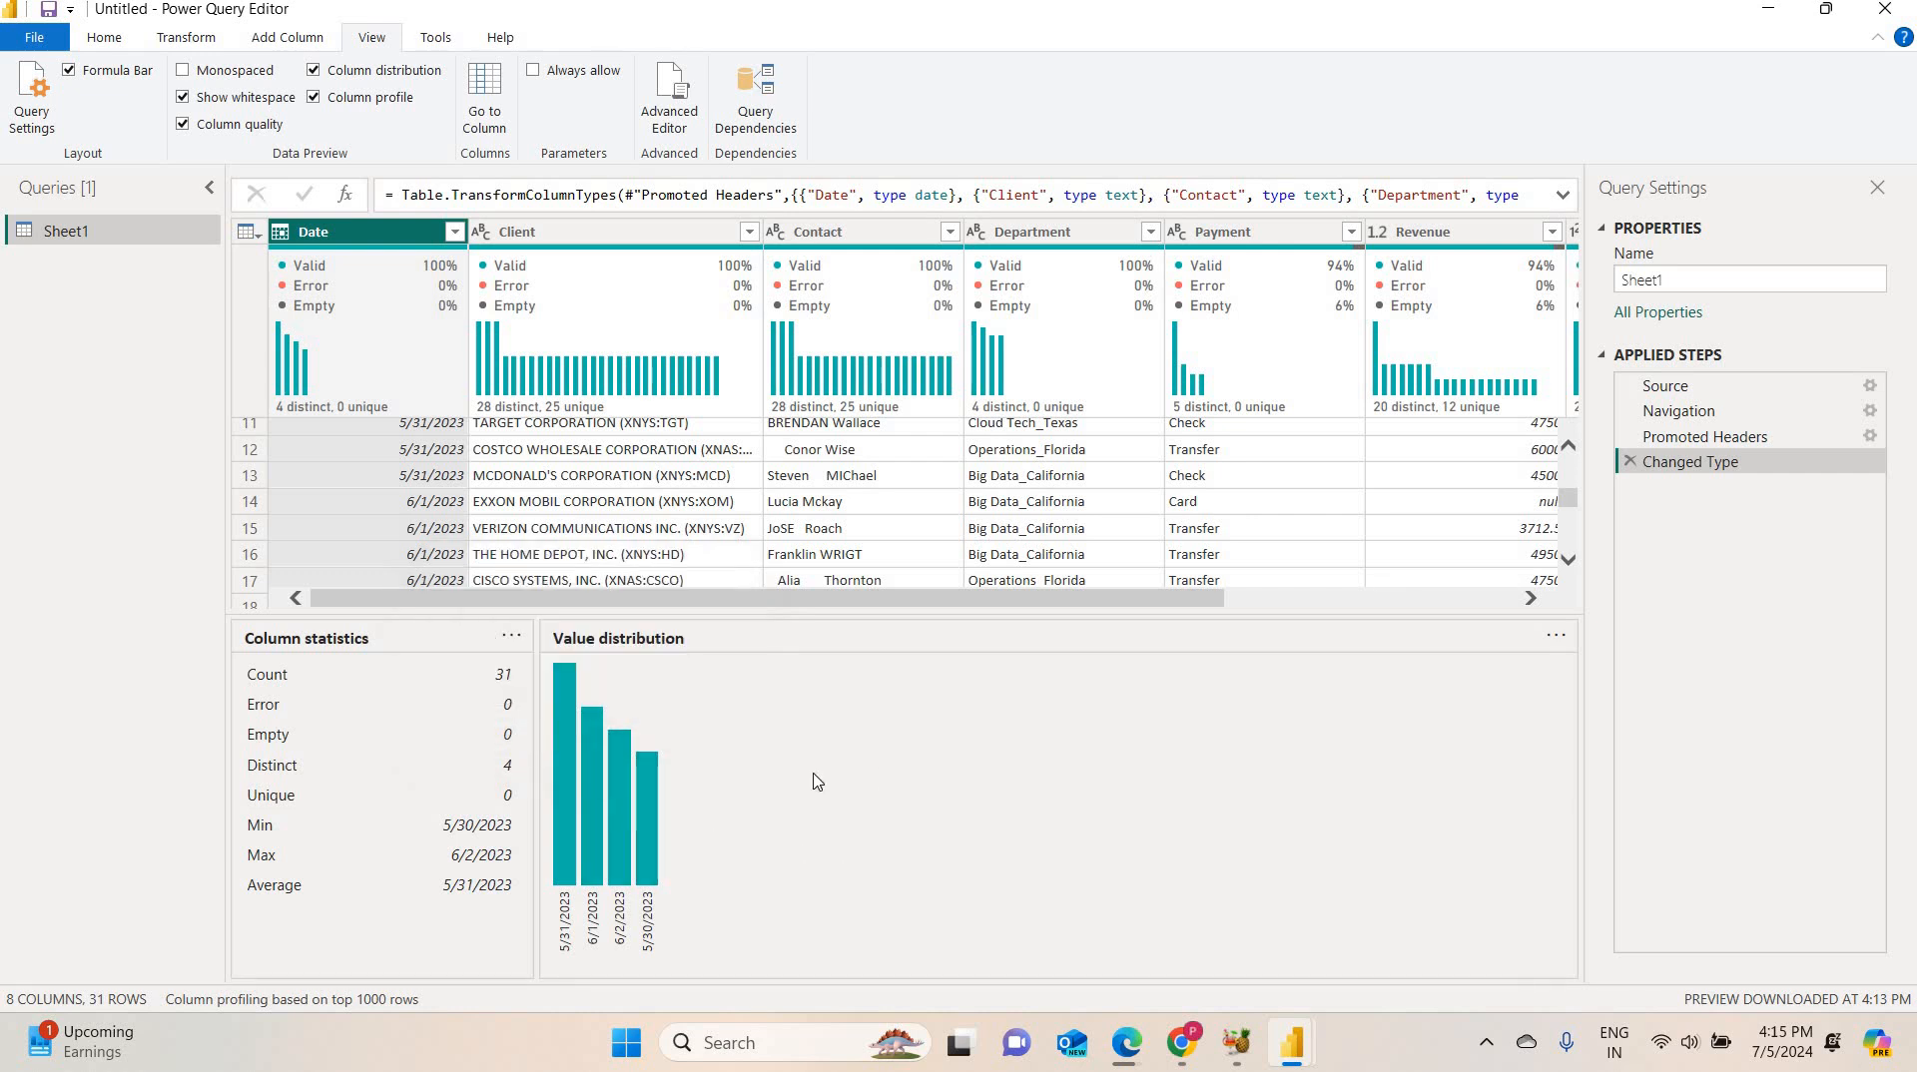
click(551, 235)
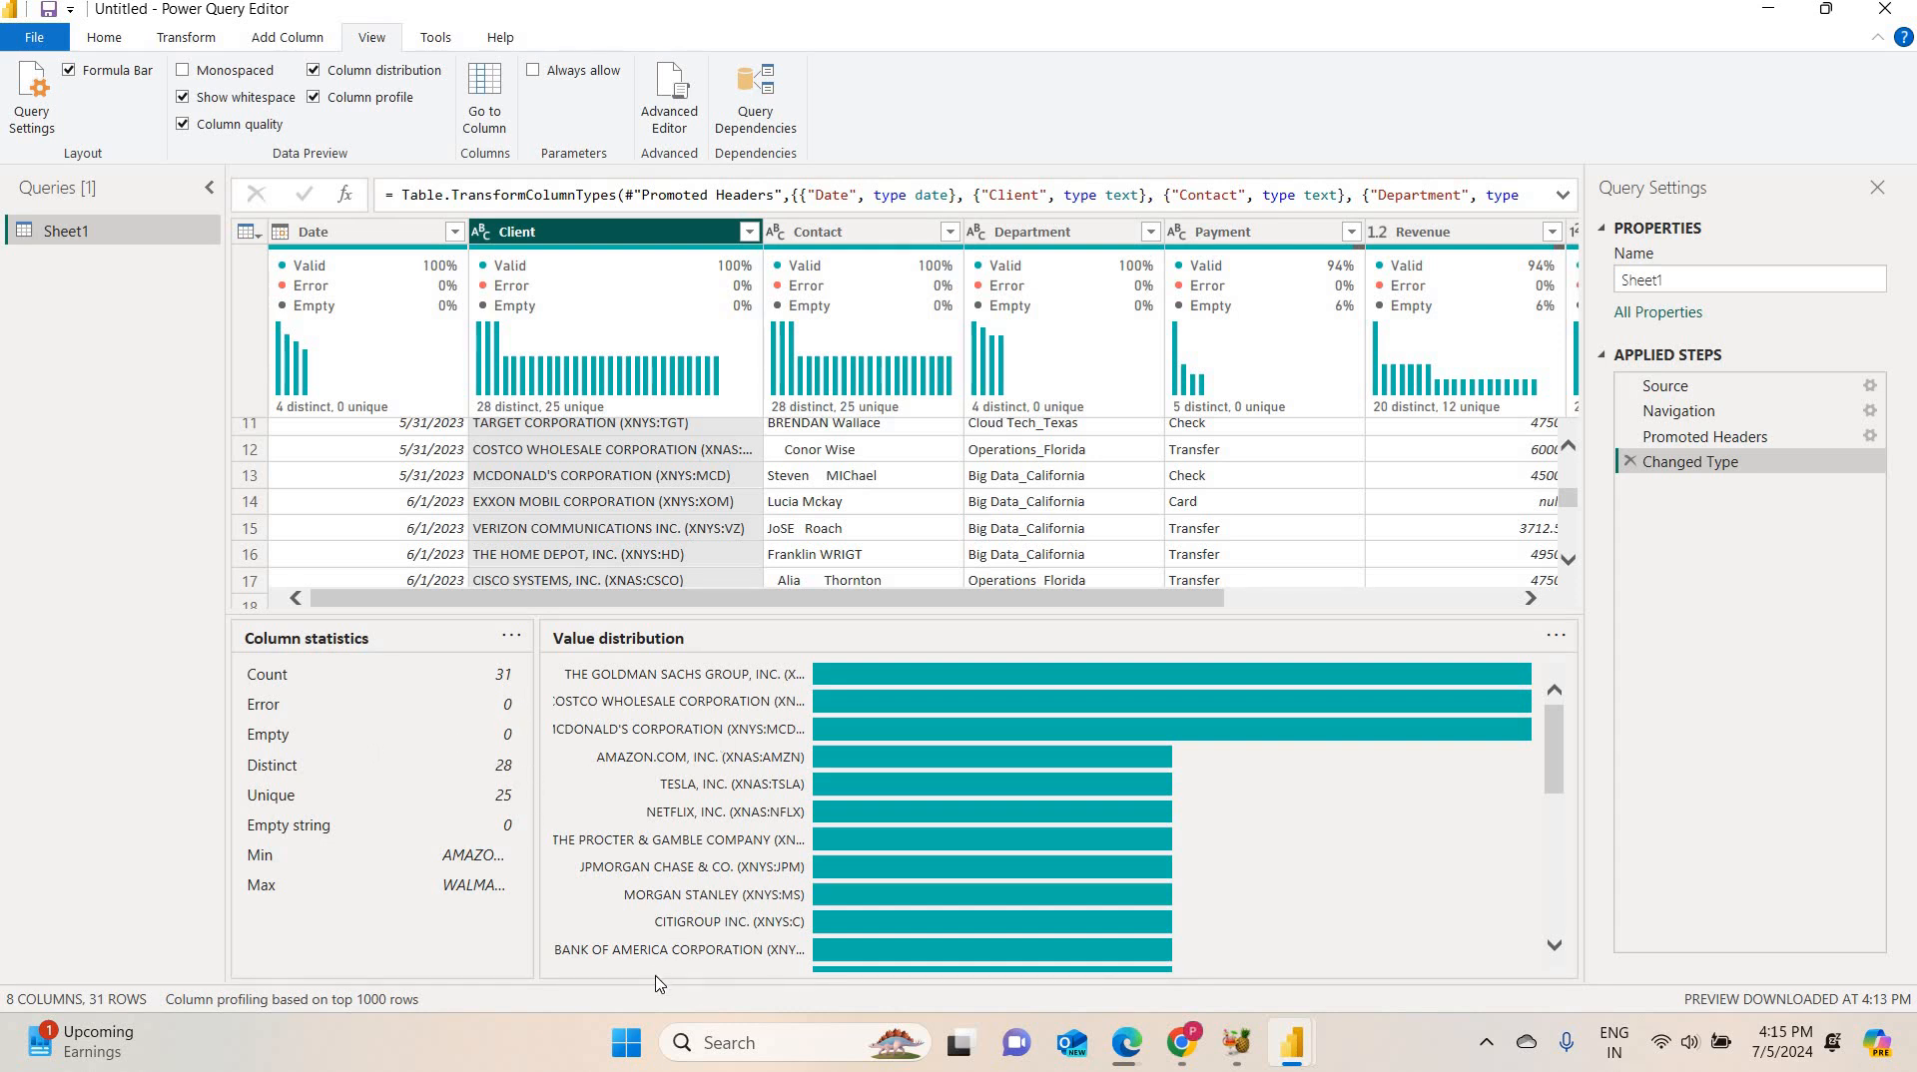
click(806, 242)
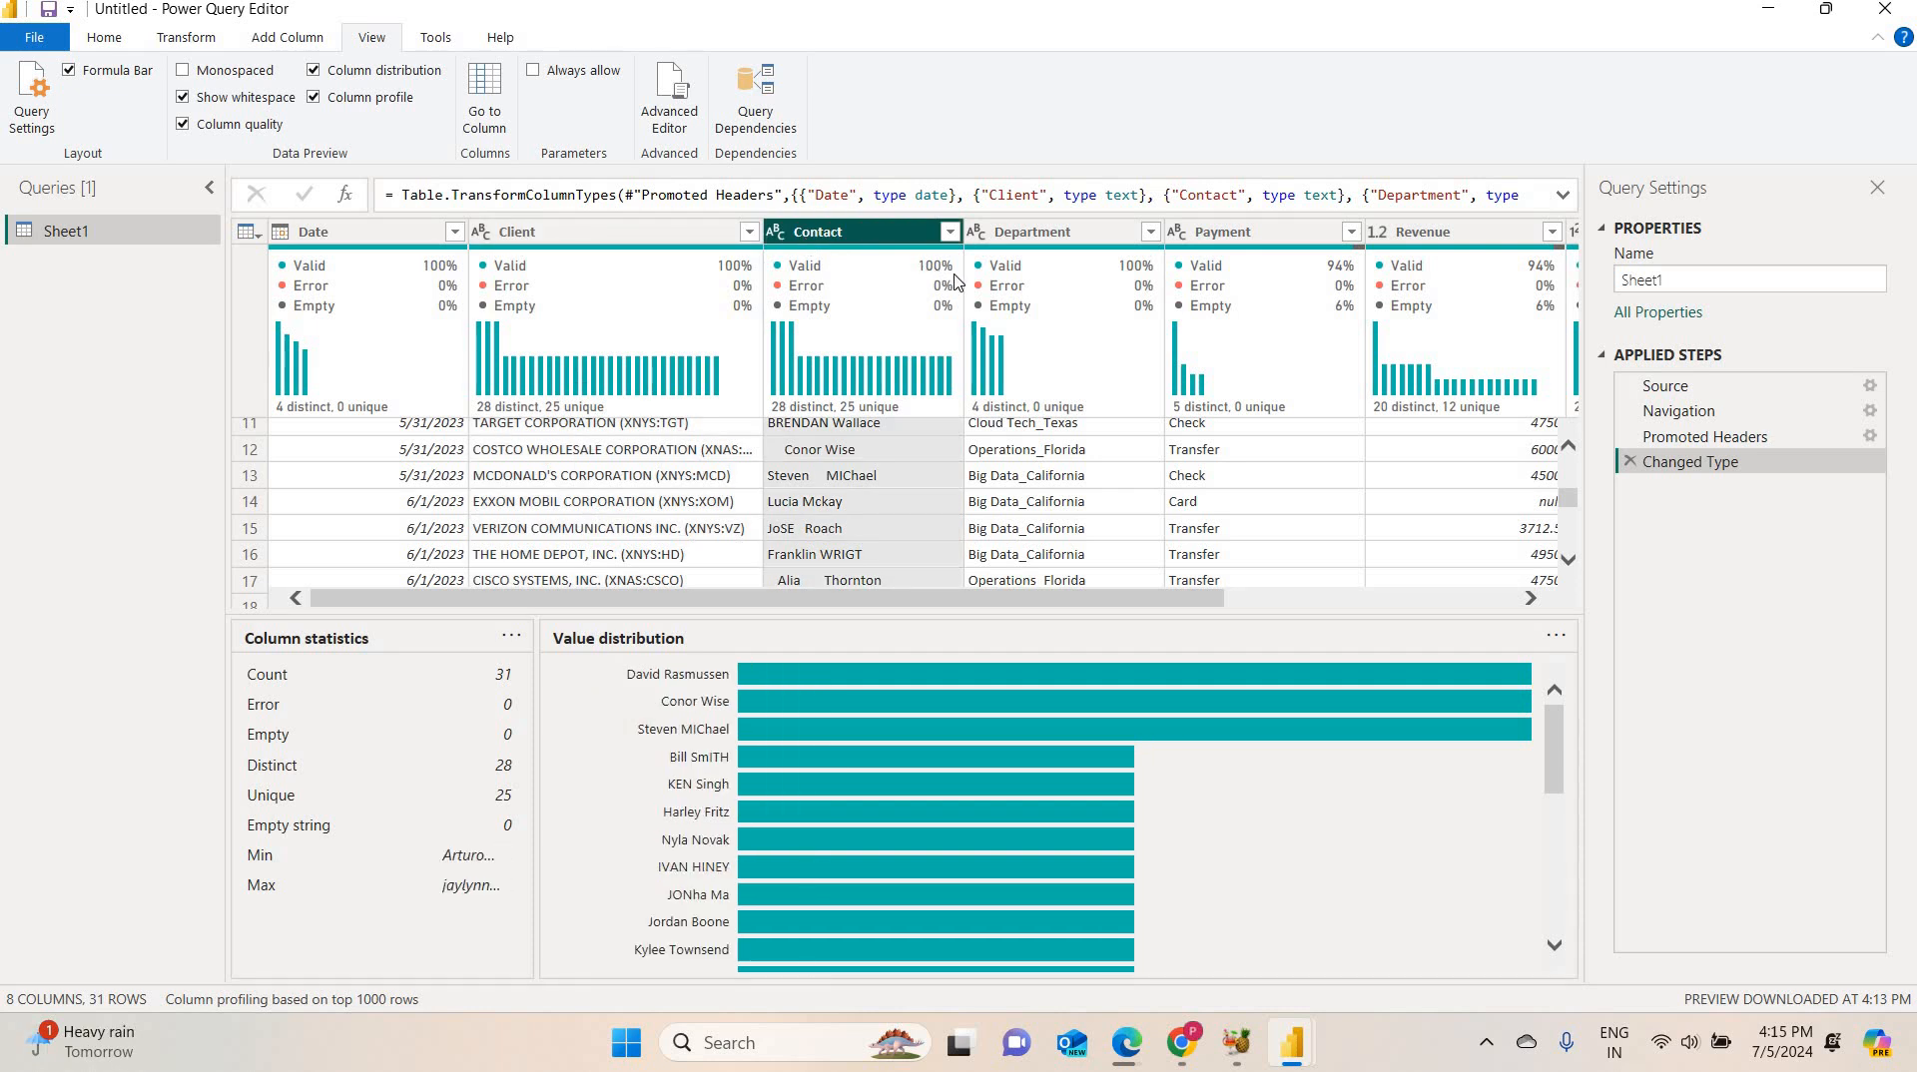
Check the valid, error and empty shares of the columns from Contact through Profit Margin.
mouse_move(945, 290)
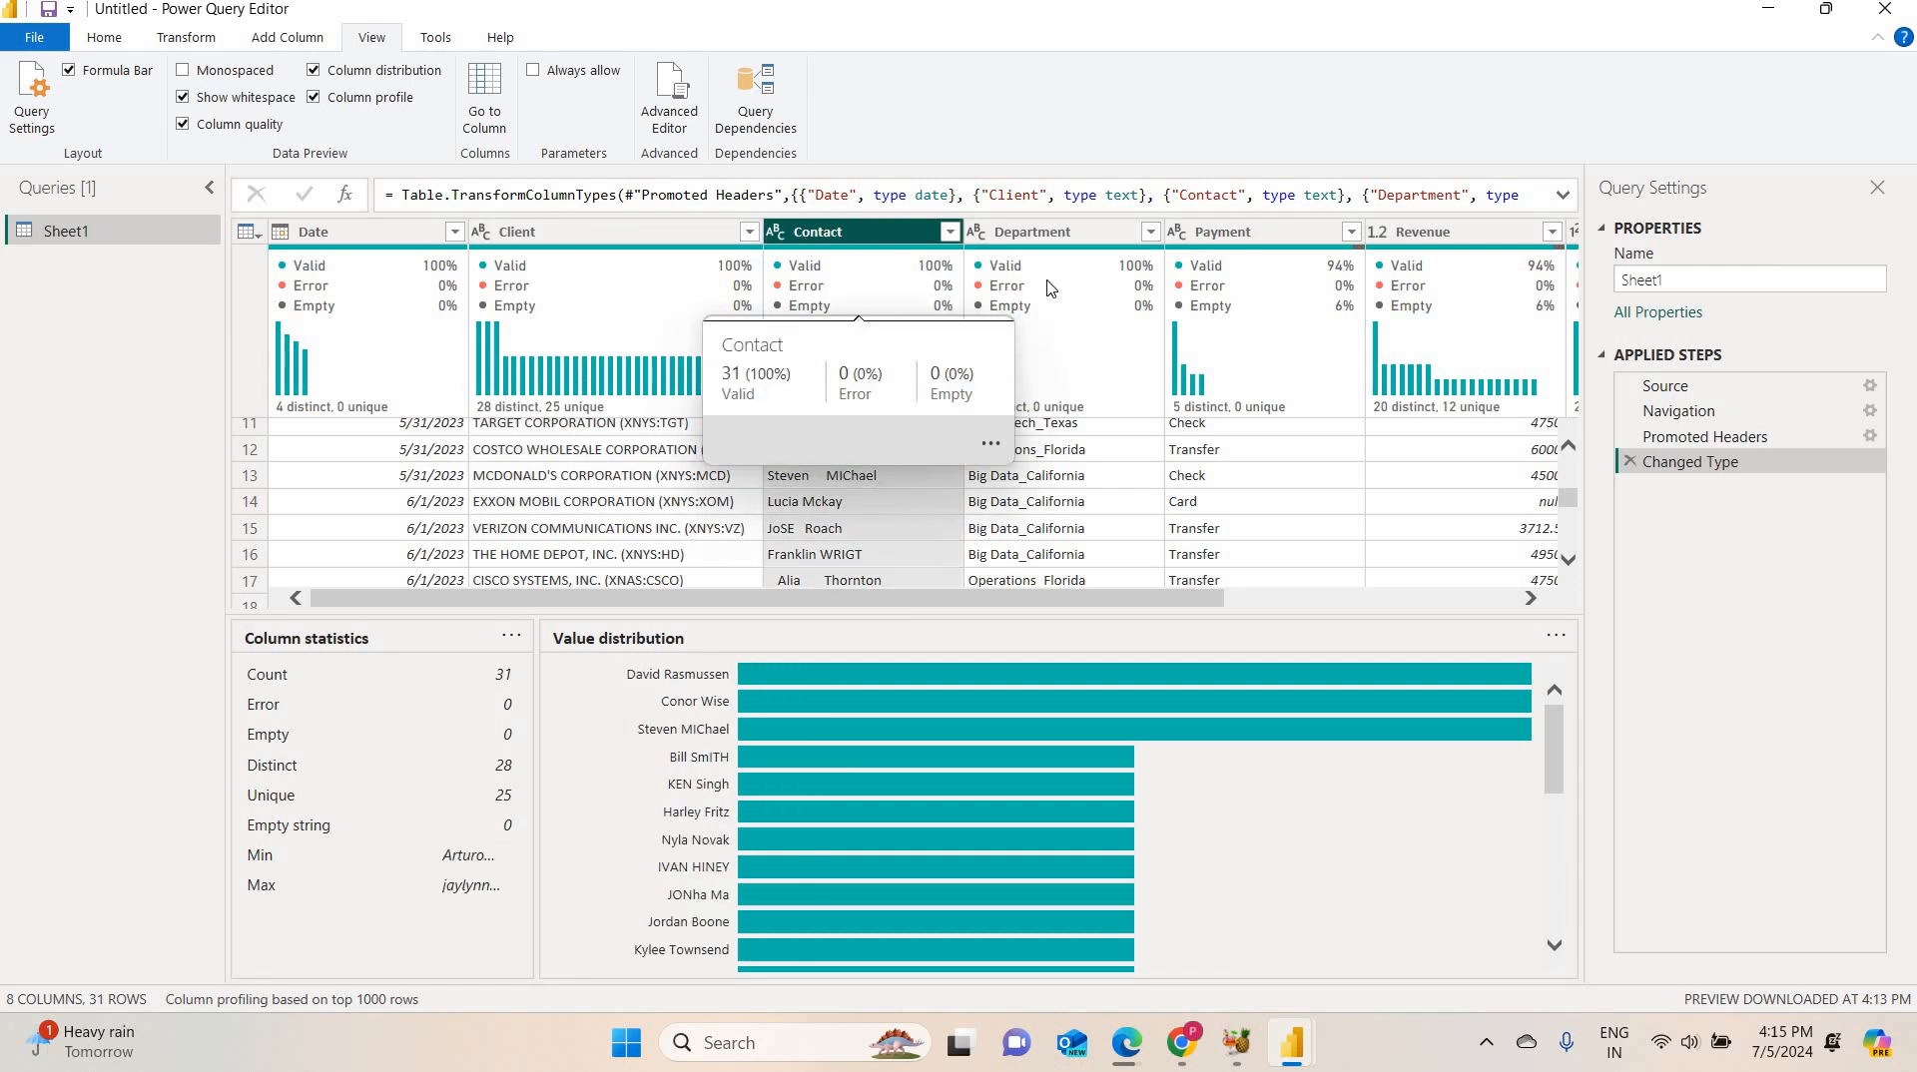
mouse_move(1136, 271)
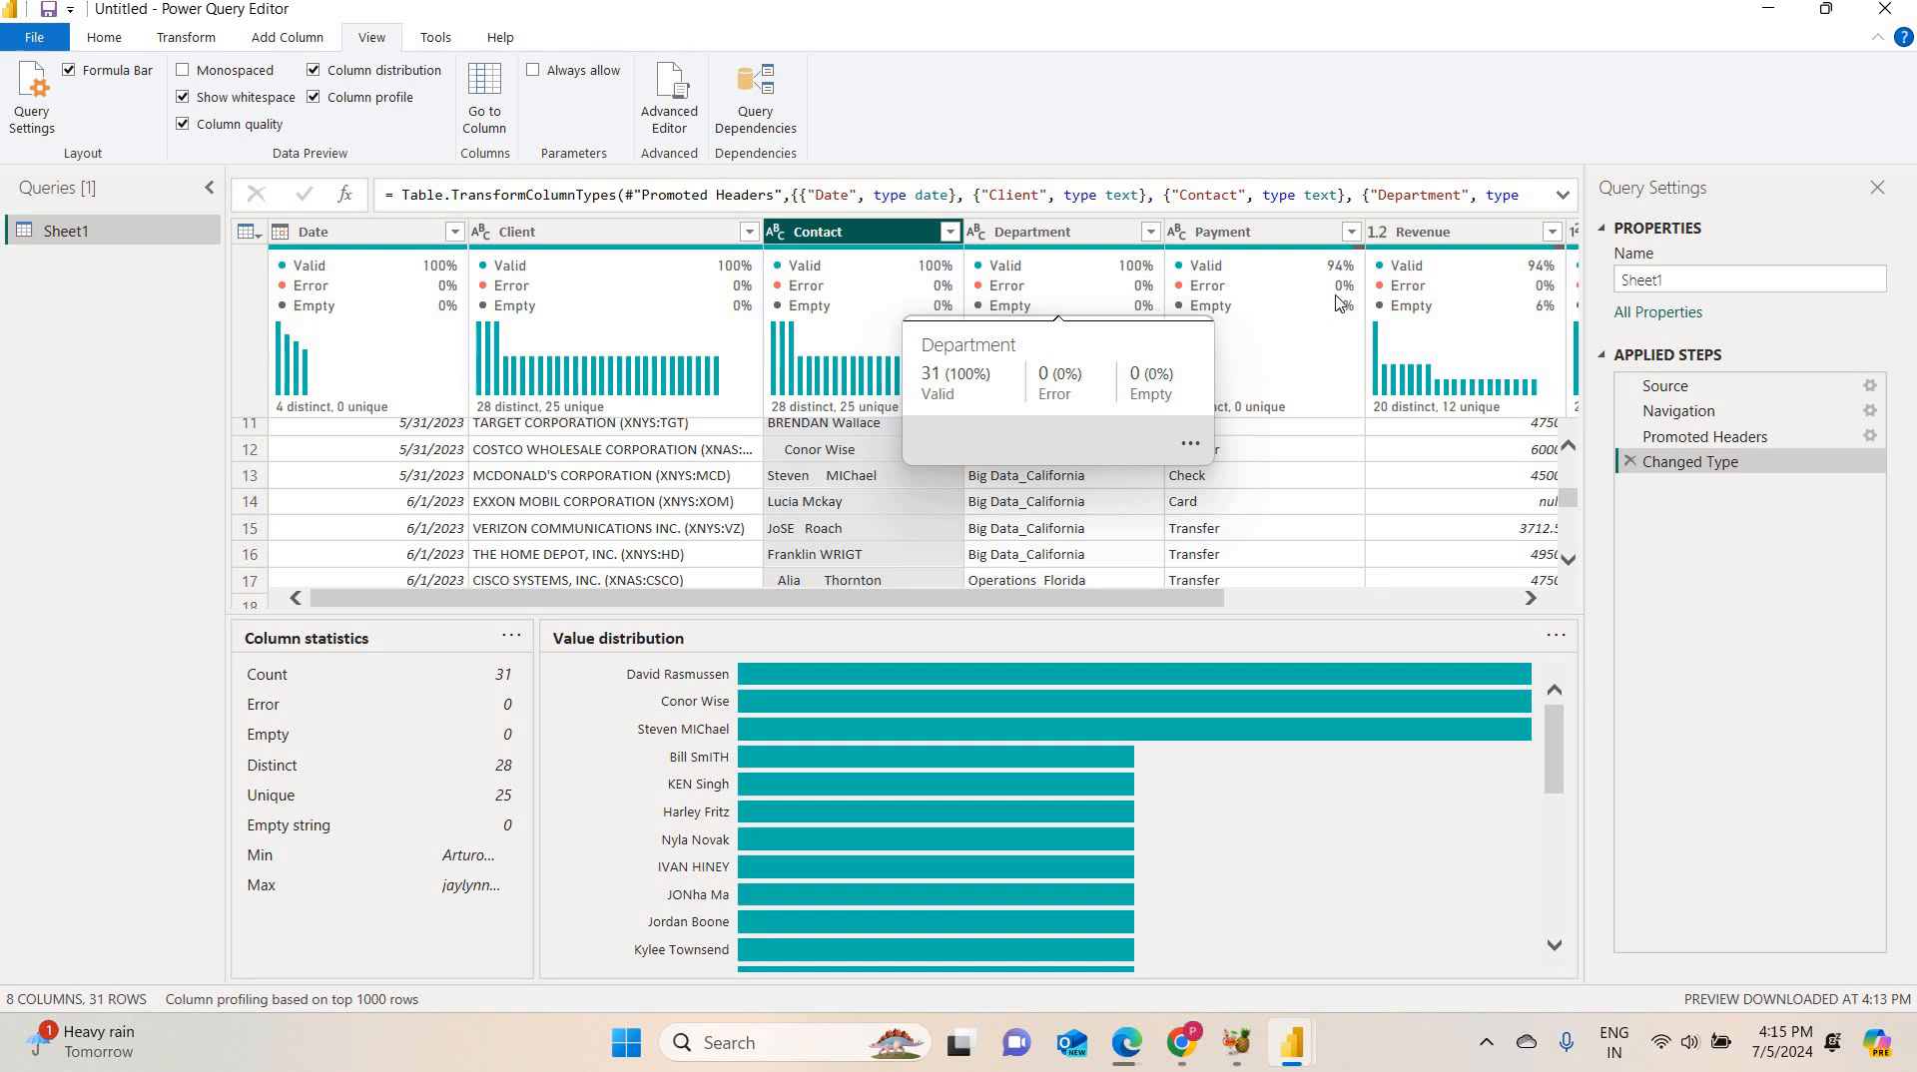
mouse_move(1342, 324)
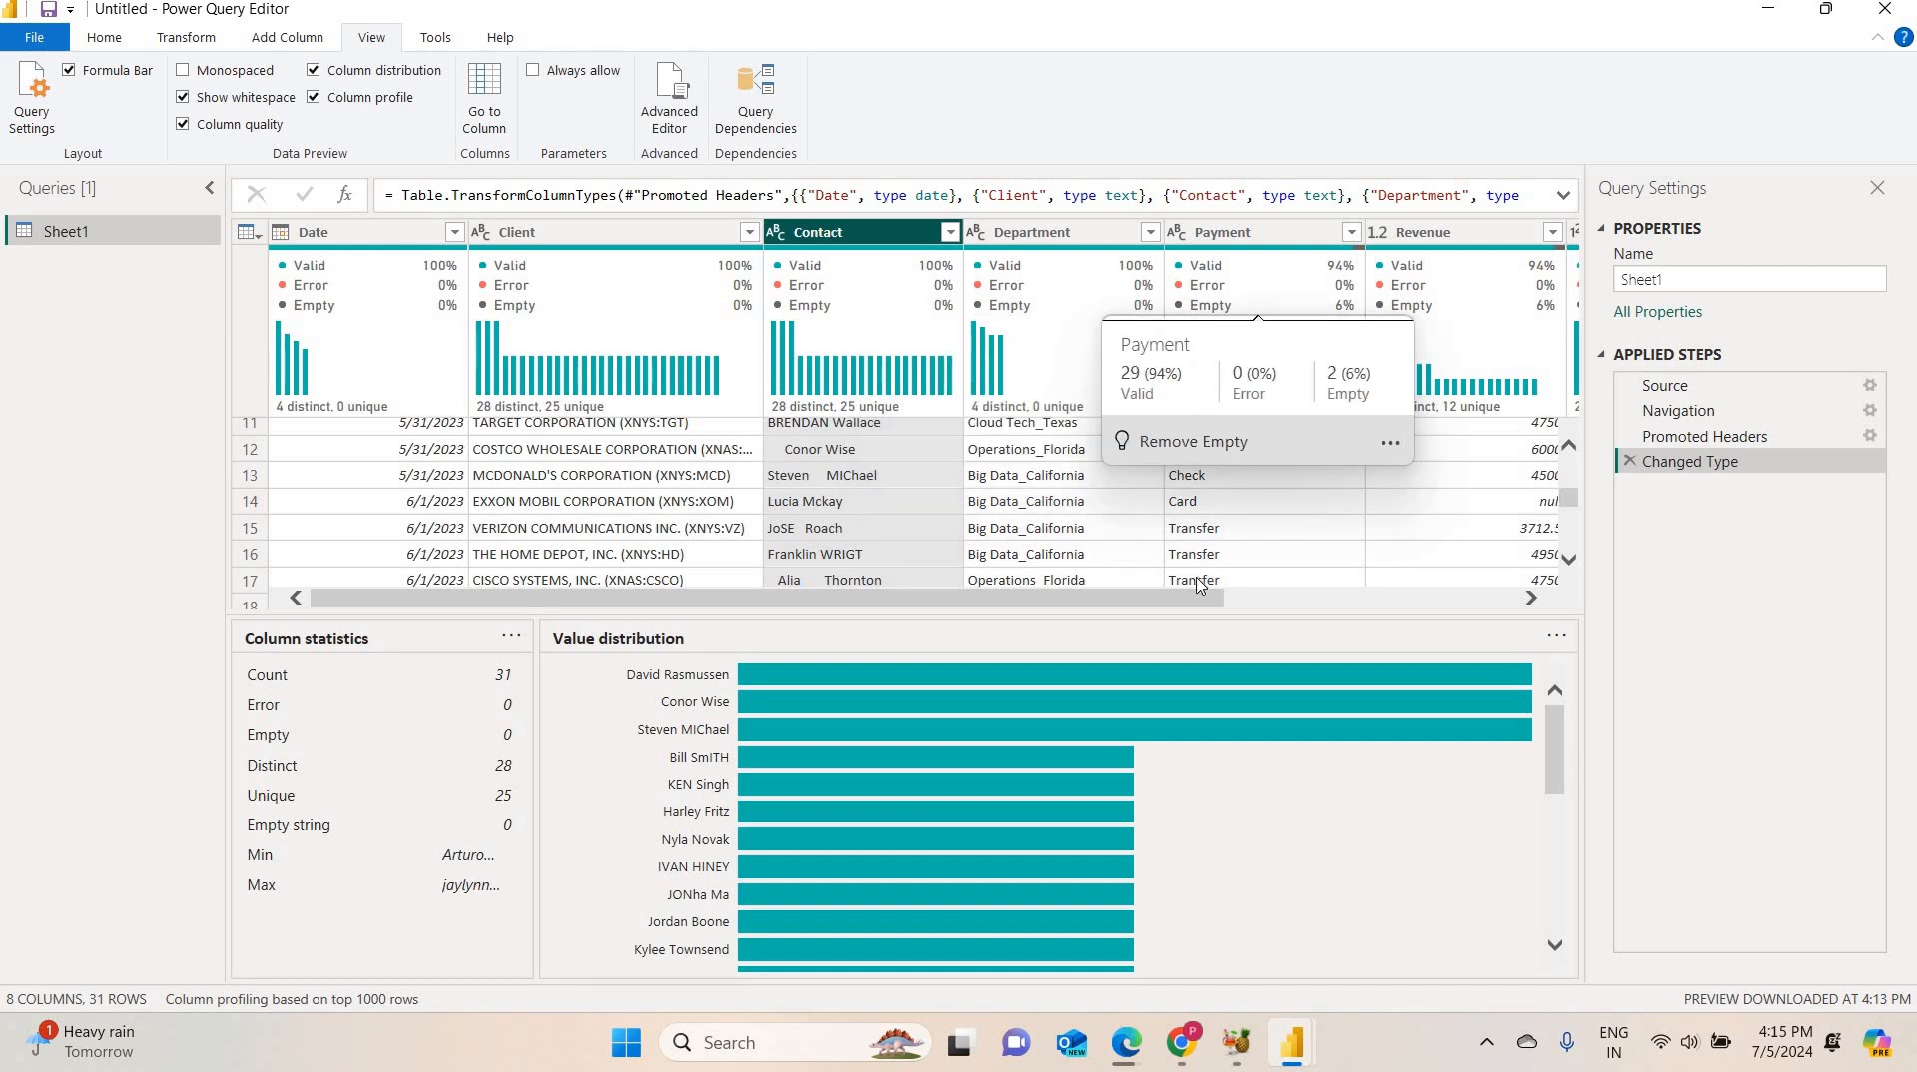
scroll(1288, 611, right, 3)
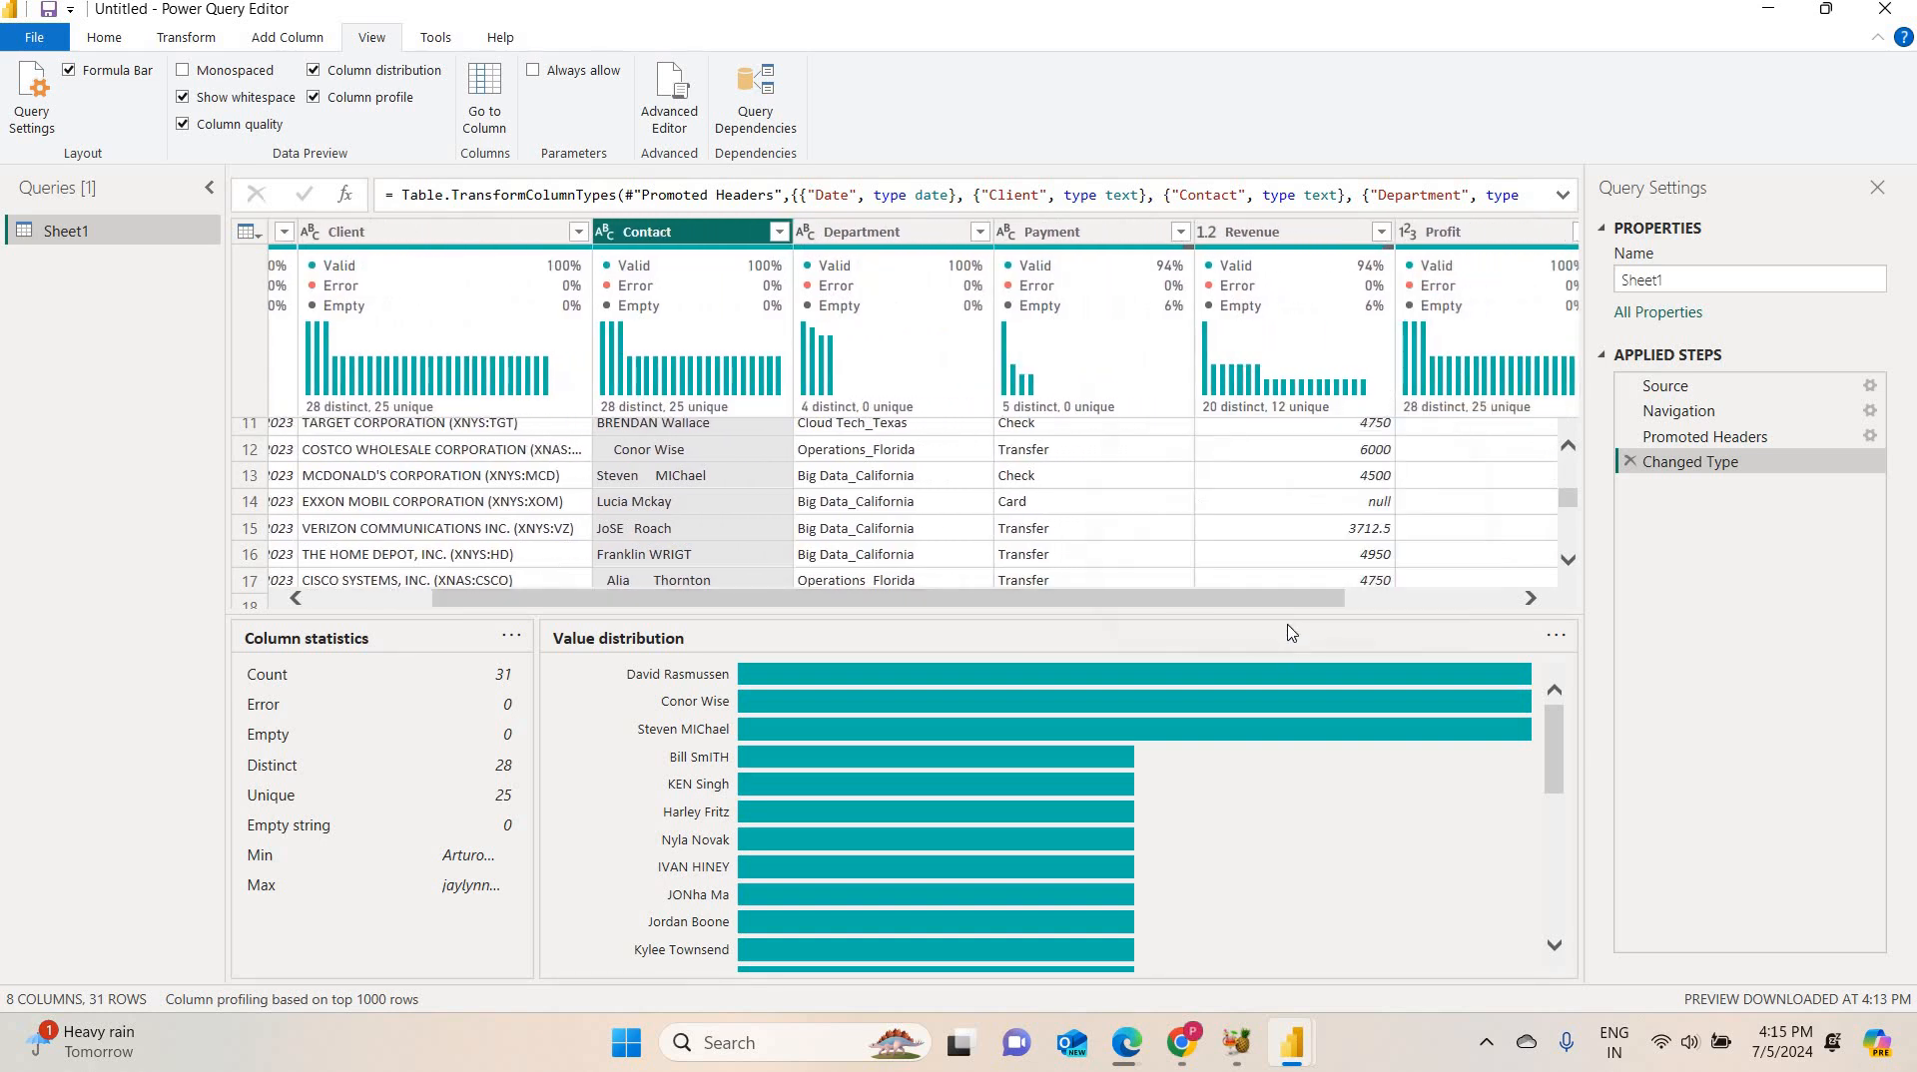
drag(1295, 606, 1401, 604)
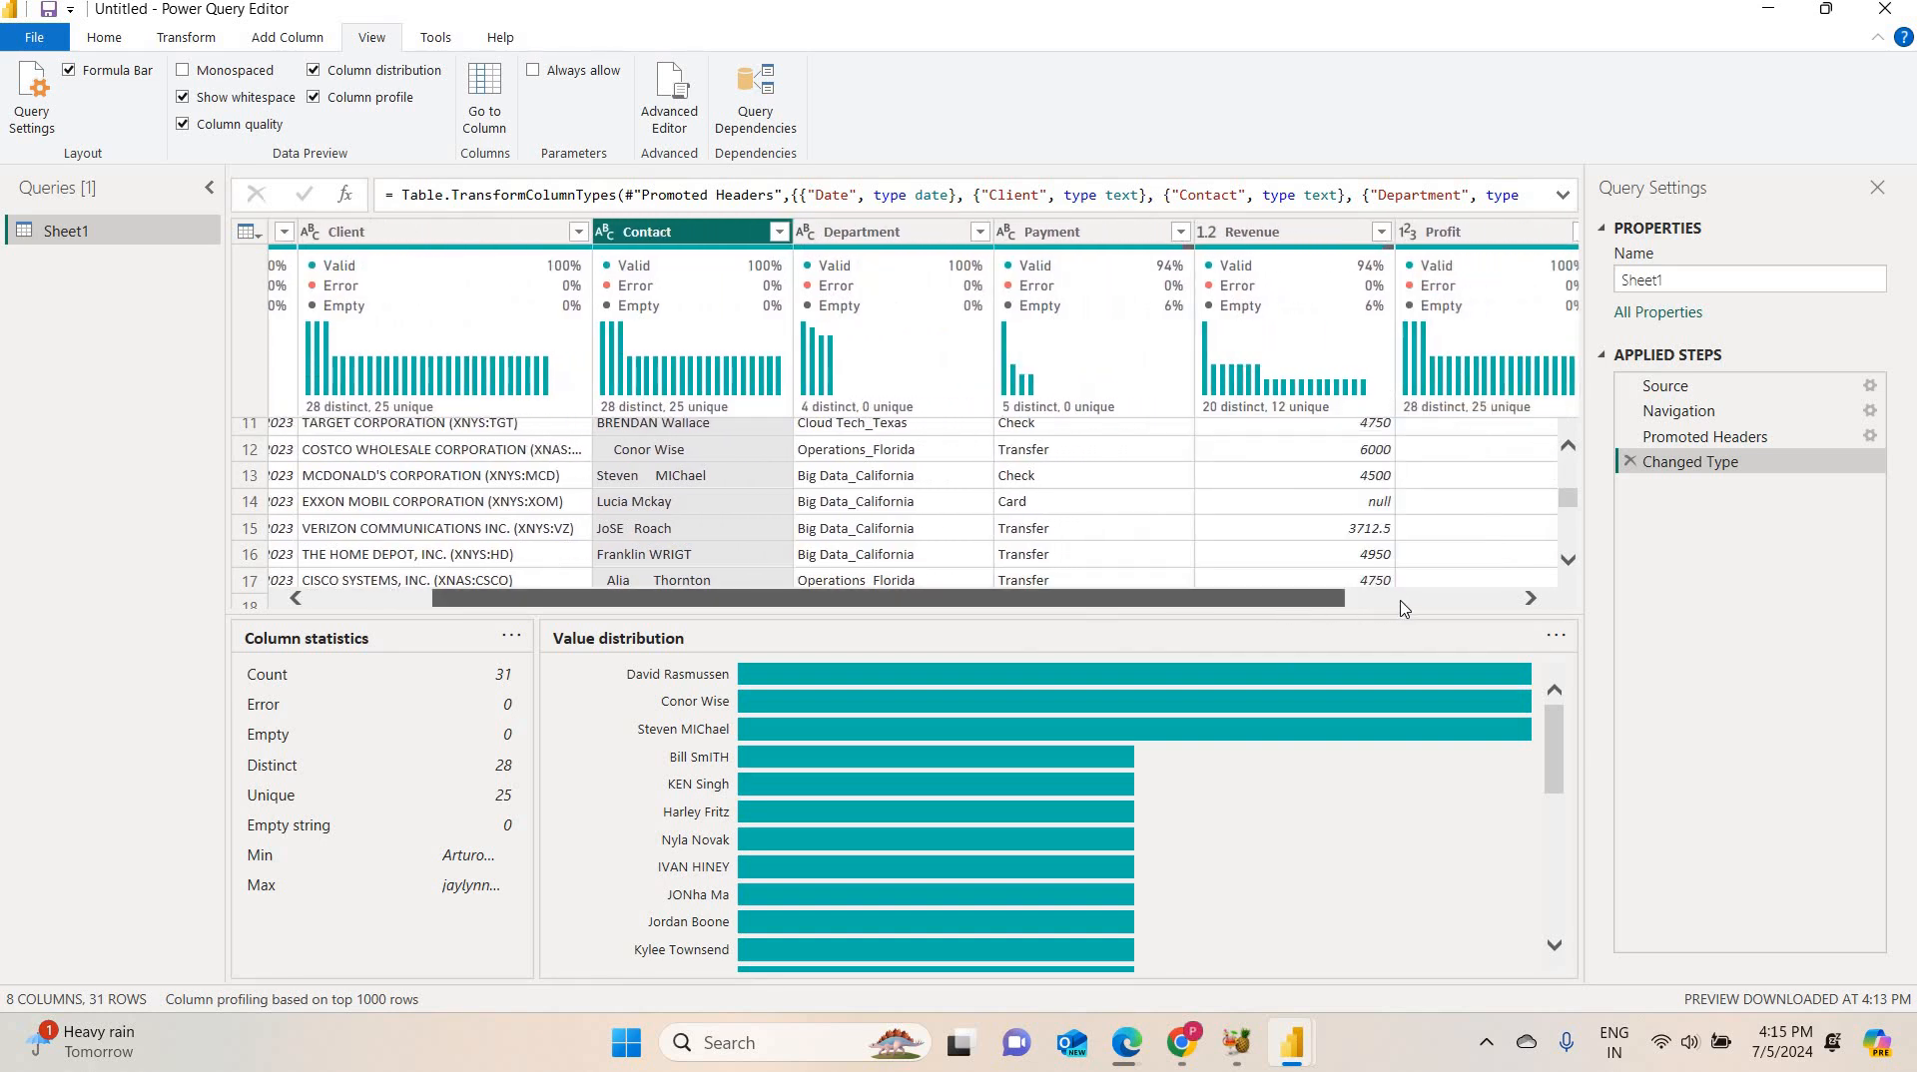
mouse_move(1422, 313)
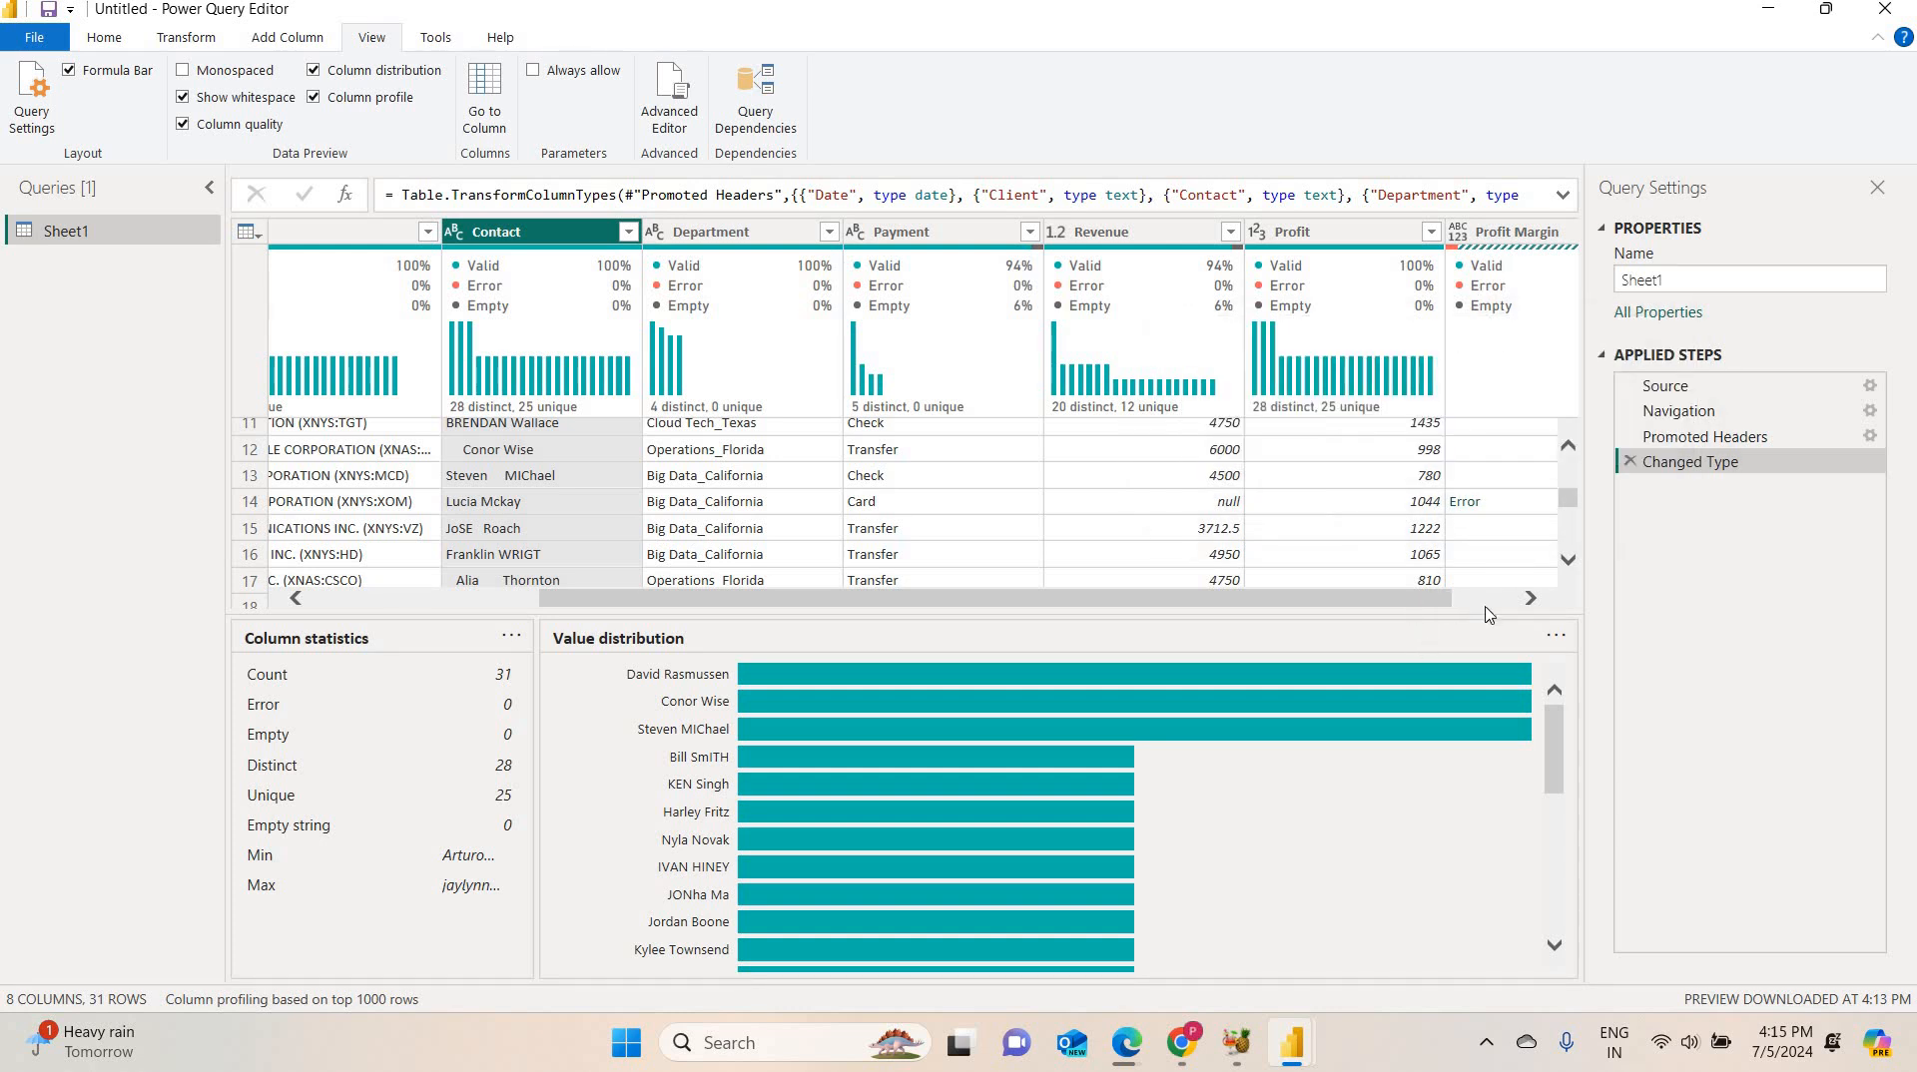
click(1527, 599)
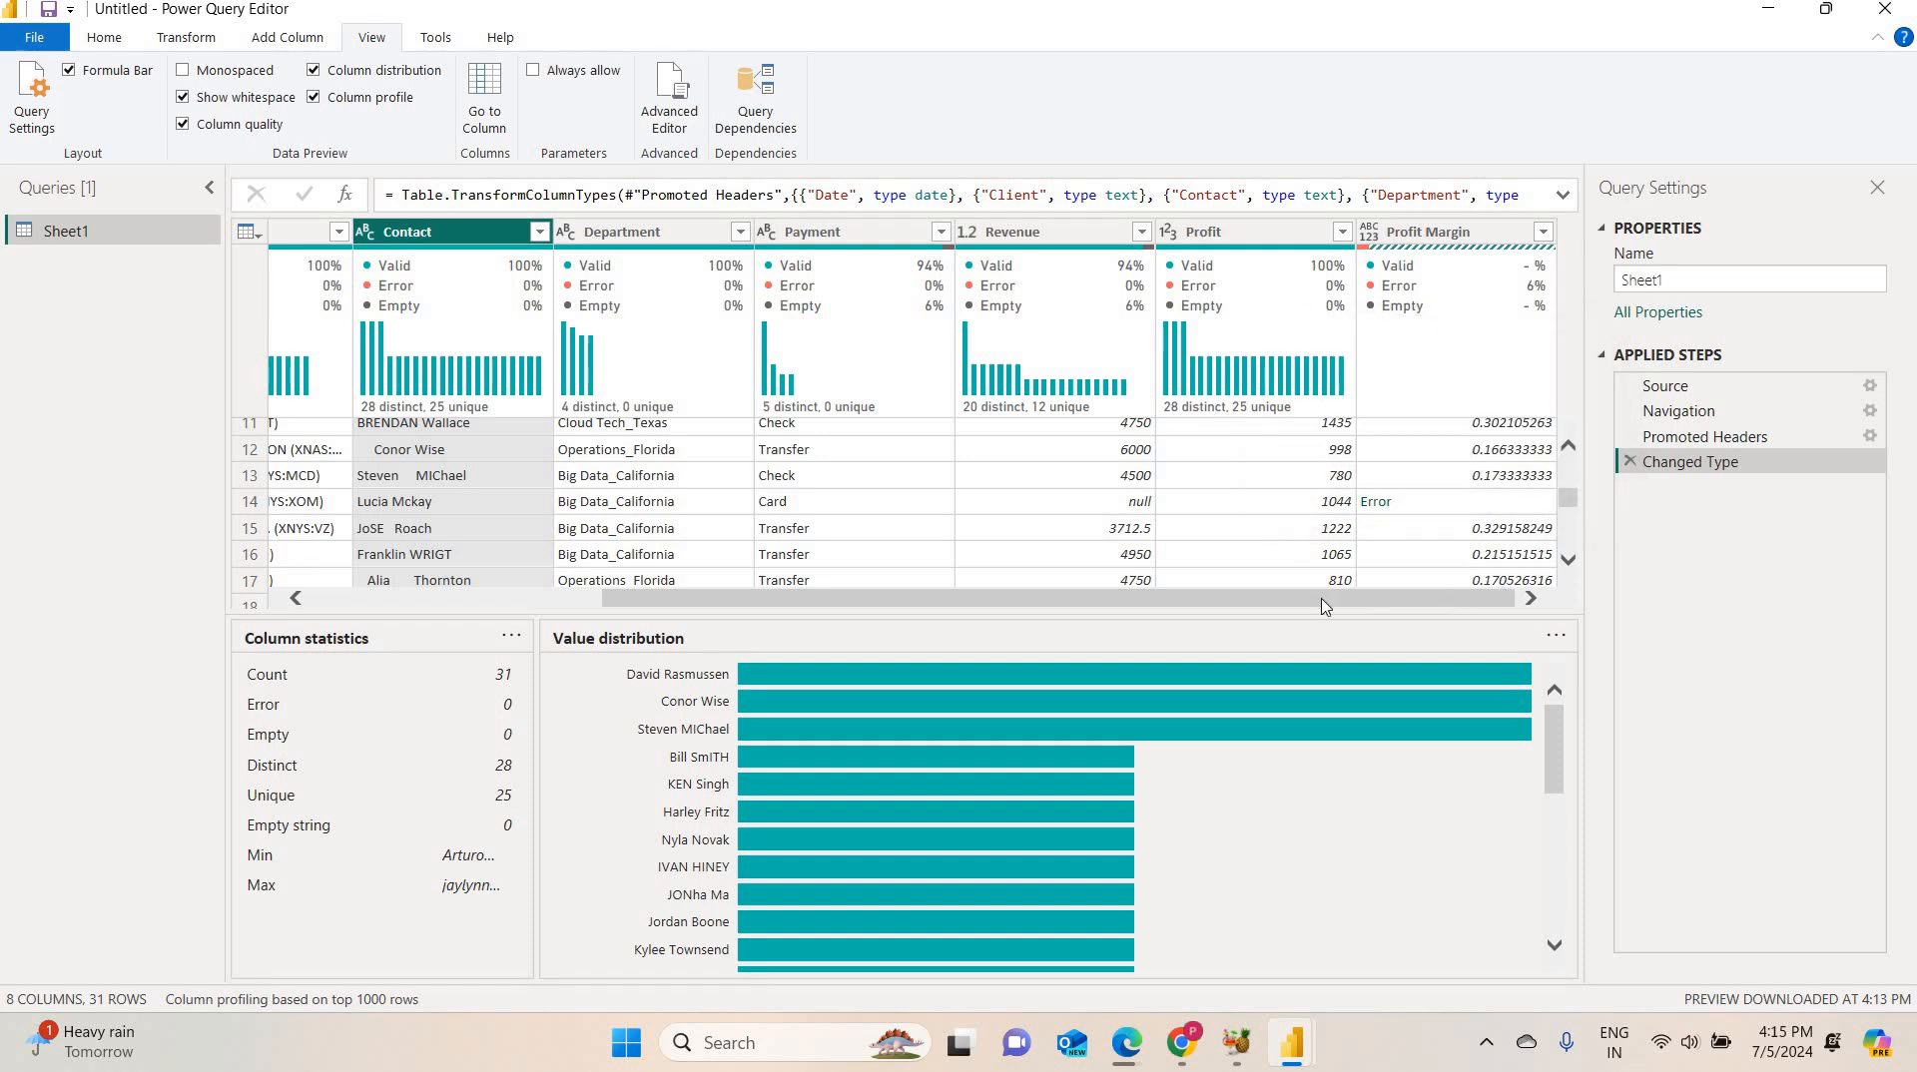
drag(1323, 606, 1049, 612)
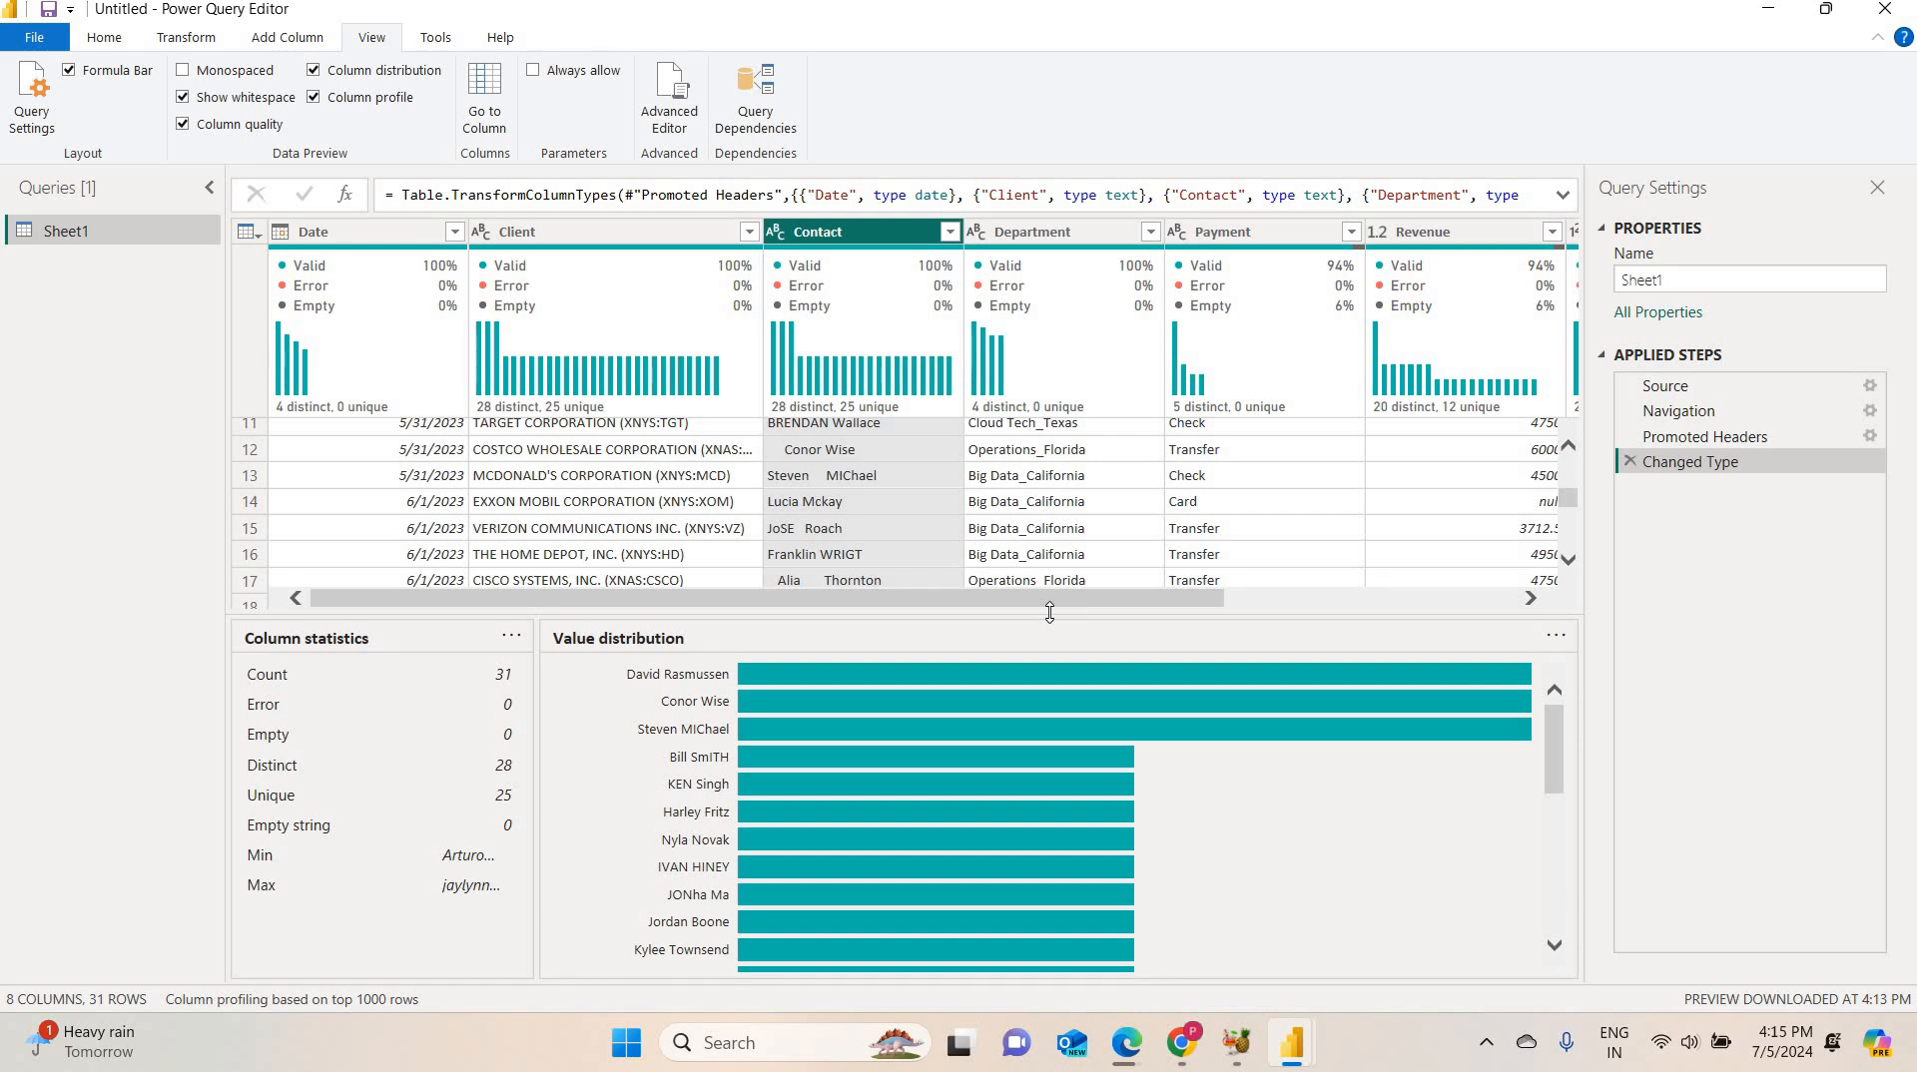
Check the Payment column's value distribution and replace its null values with the most frequent value, Transfer.
click(1226, 241)
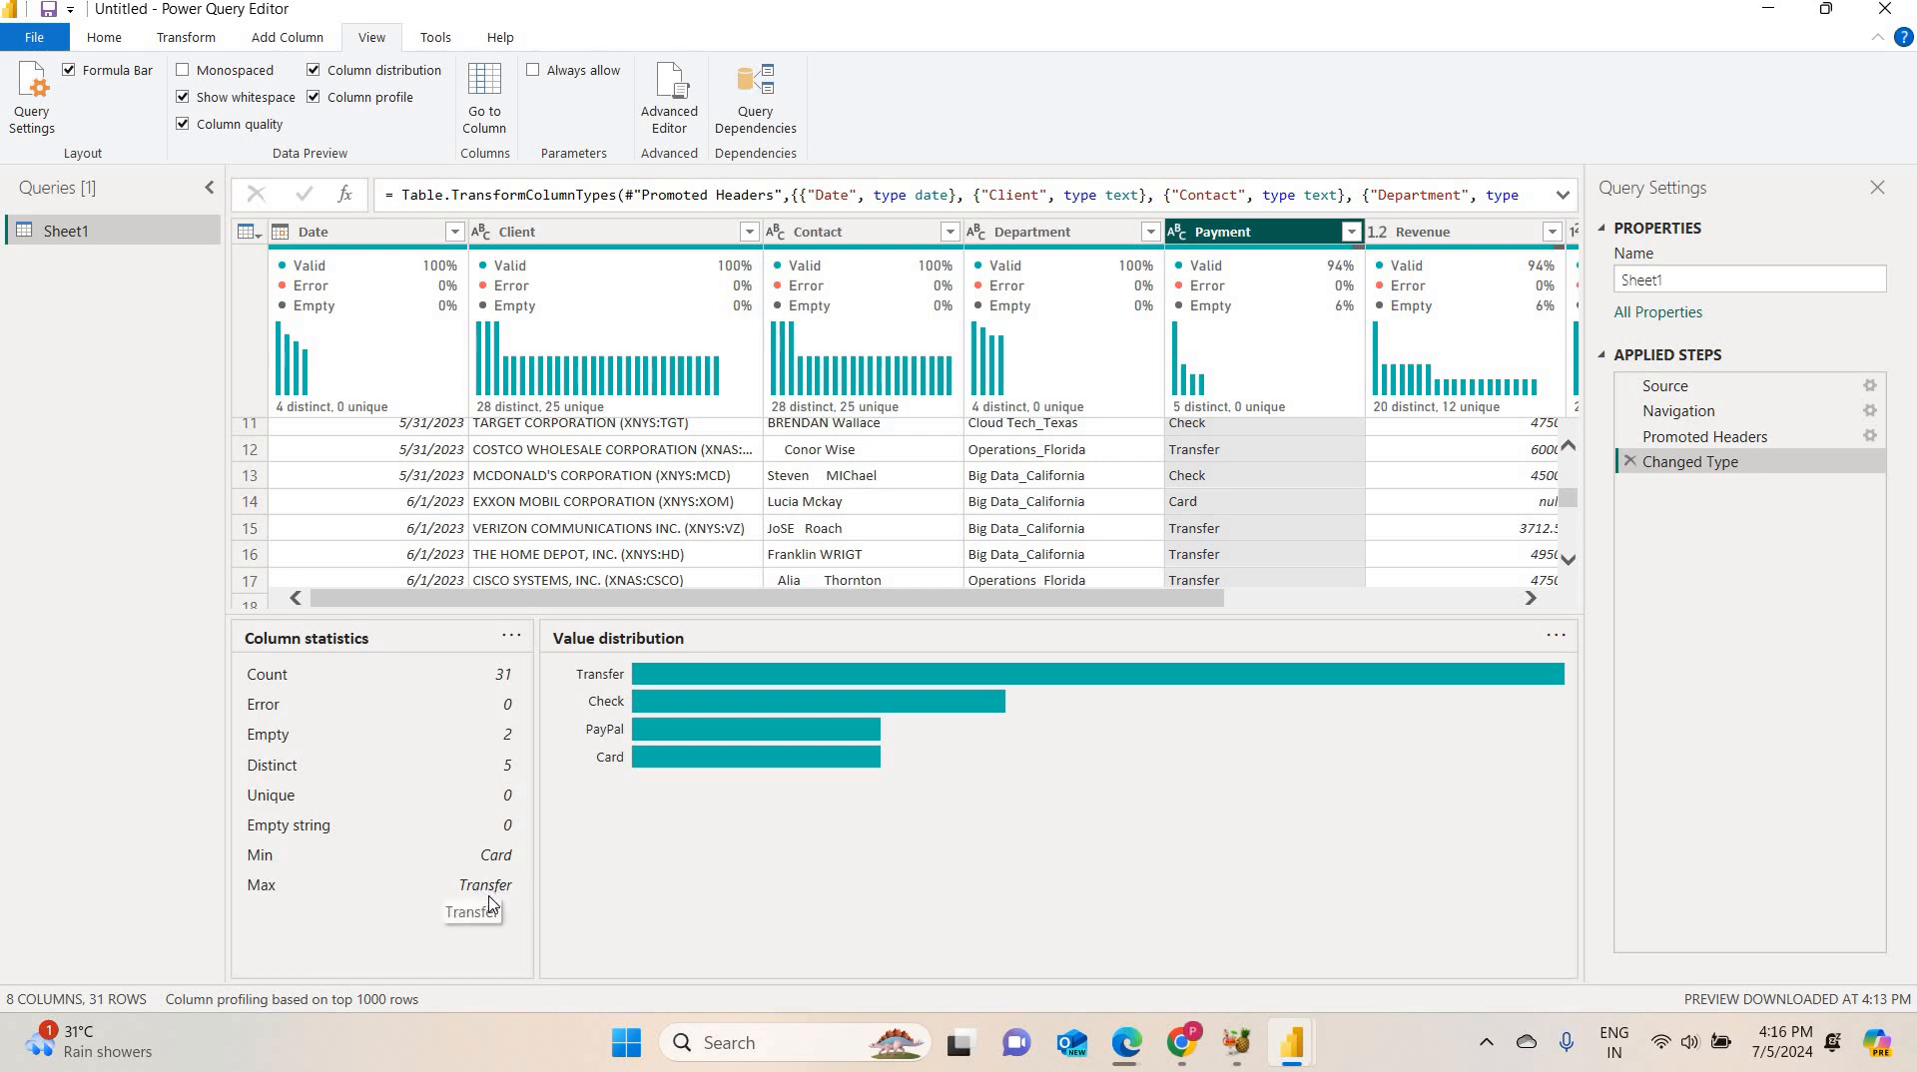
mouse_move(699, 679)
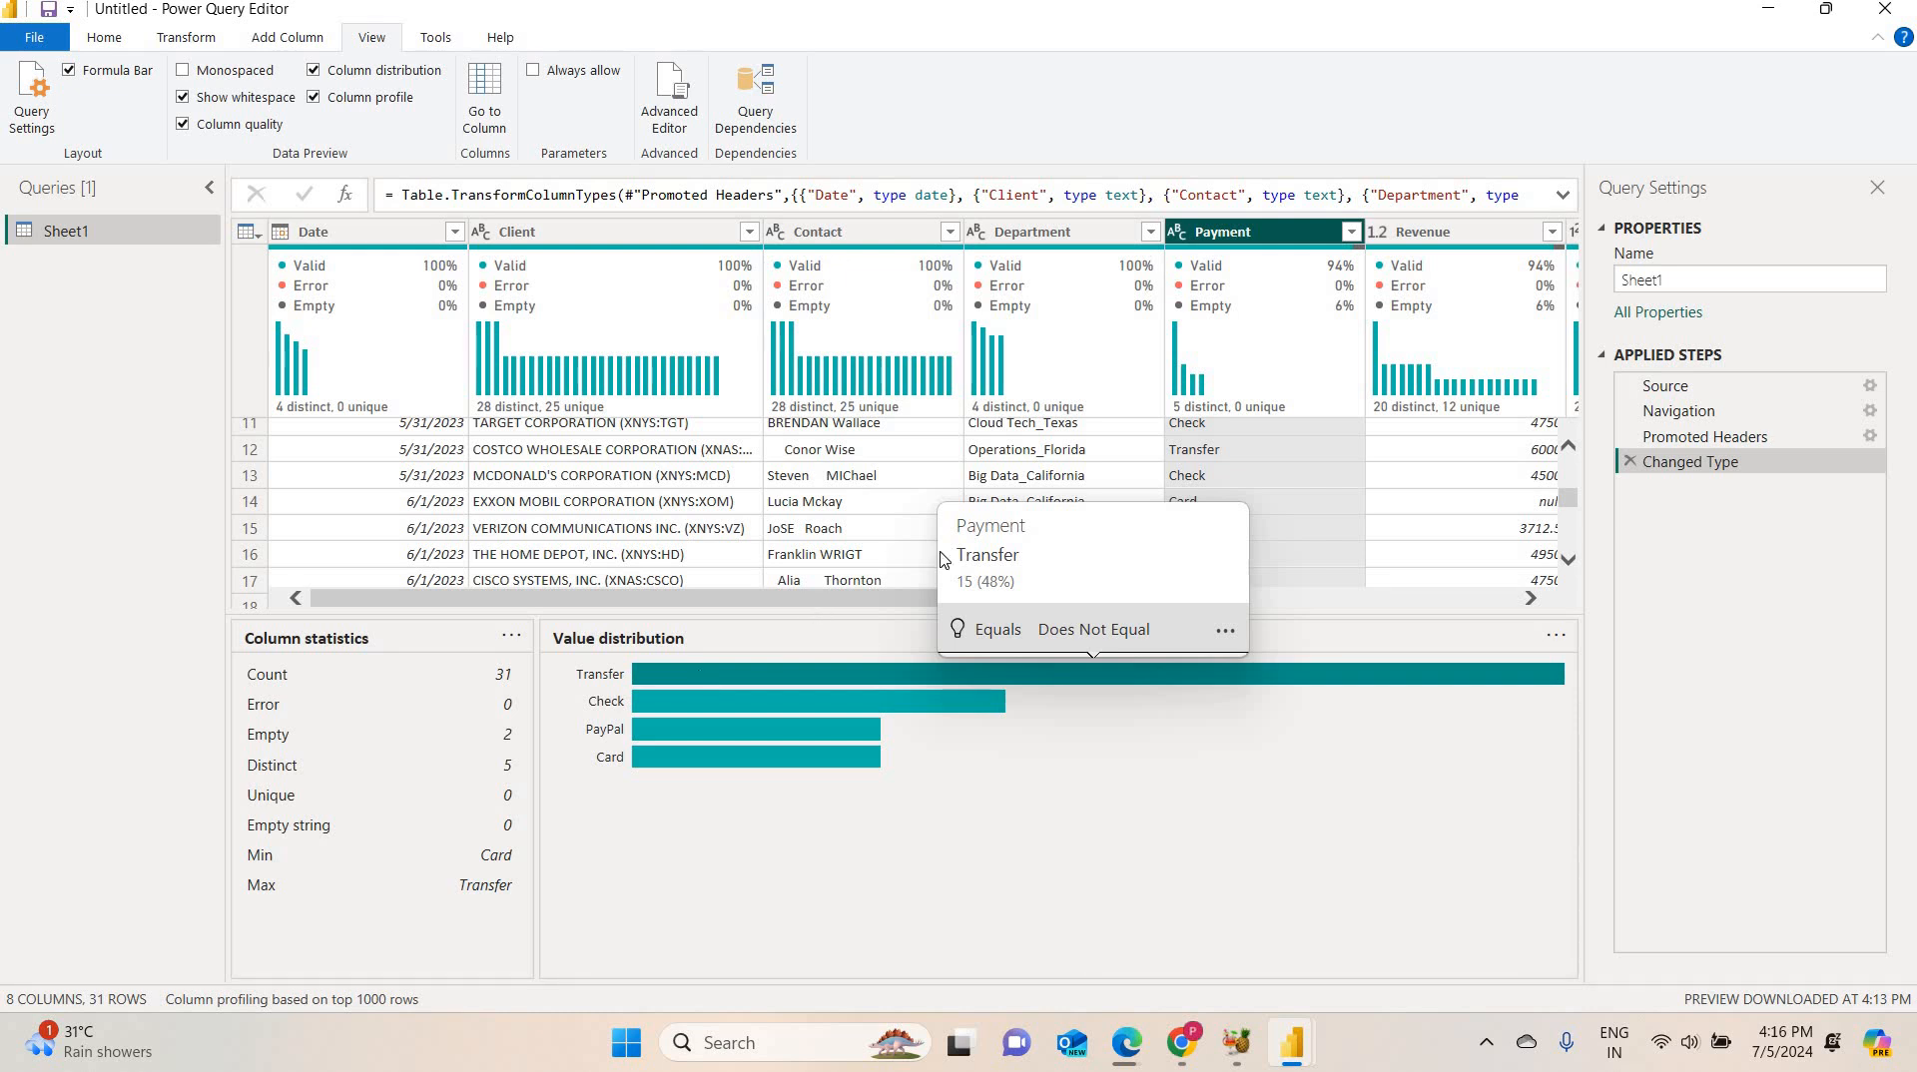
right_click(1248, 237)
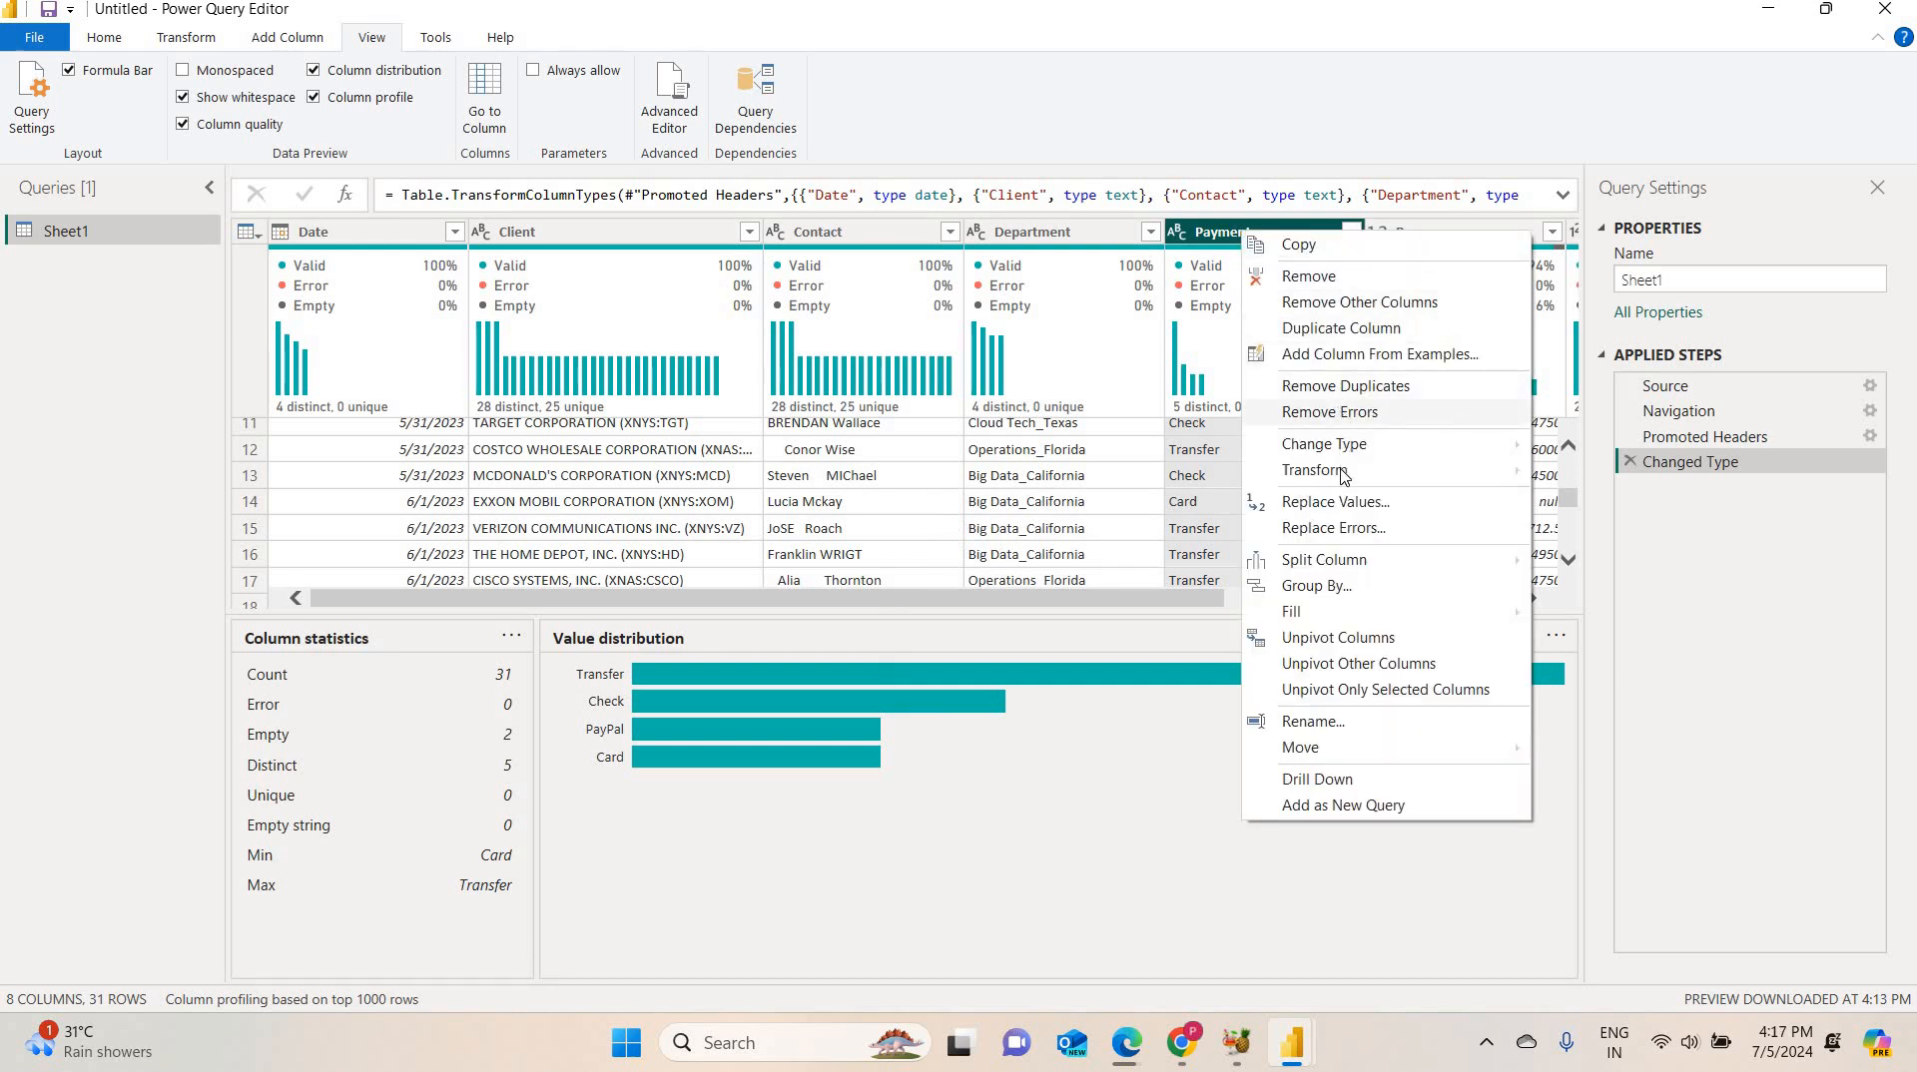
click(1349, 508)
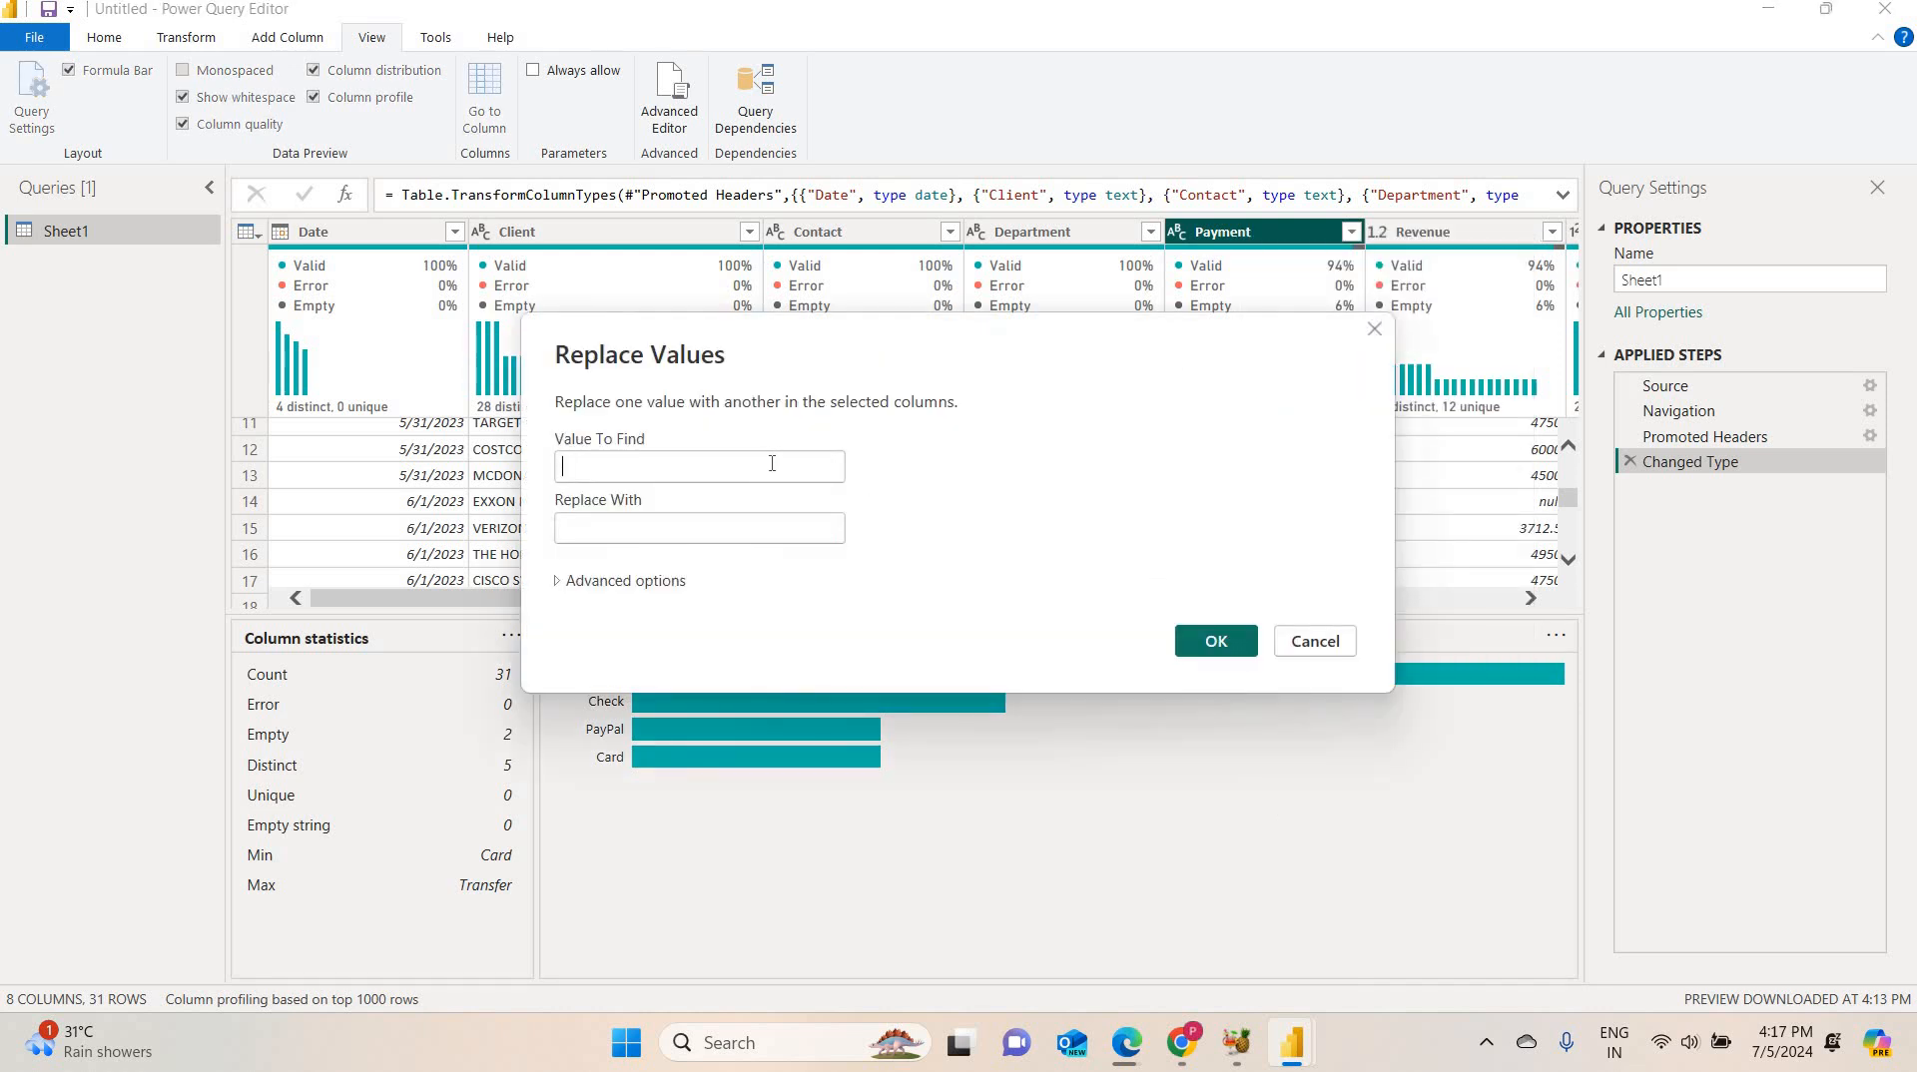
text(NU)
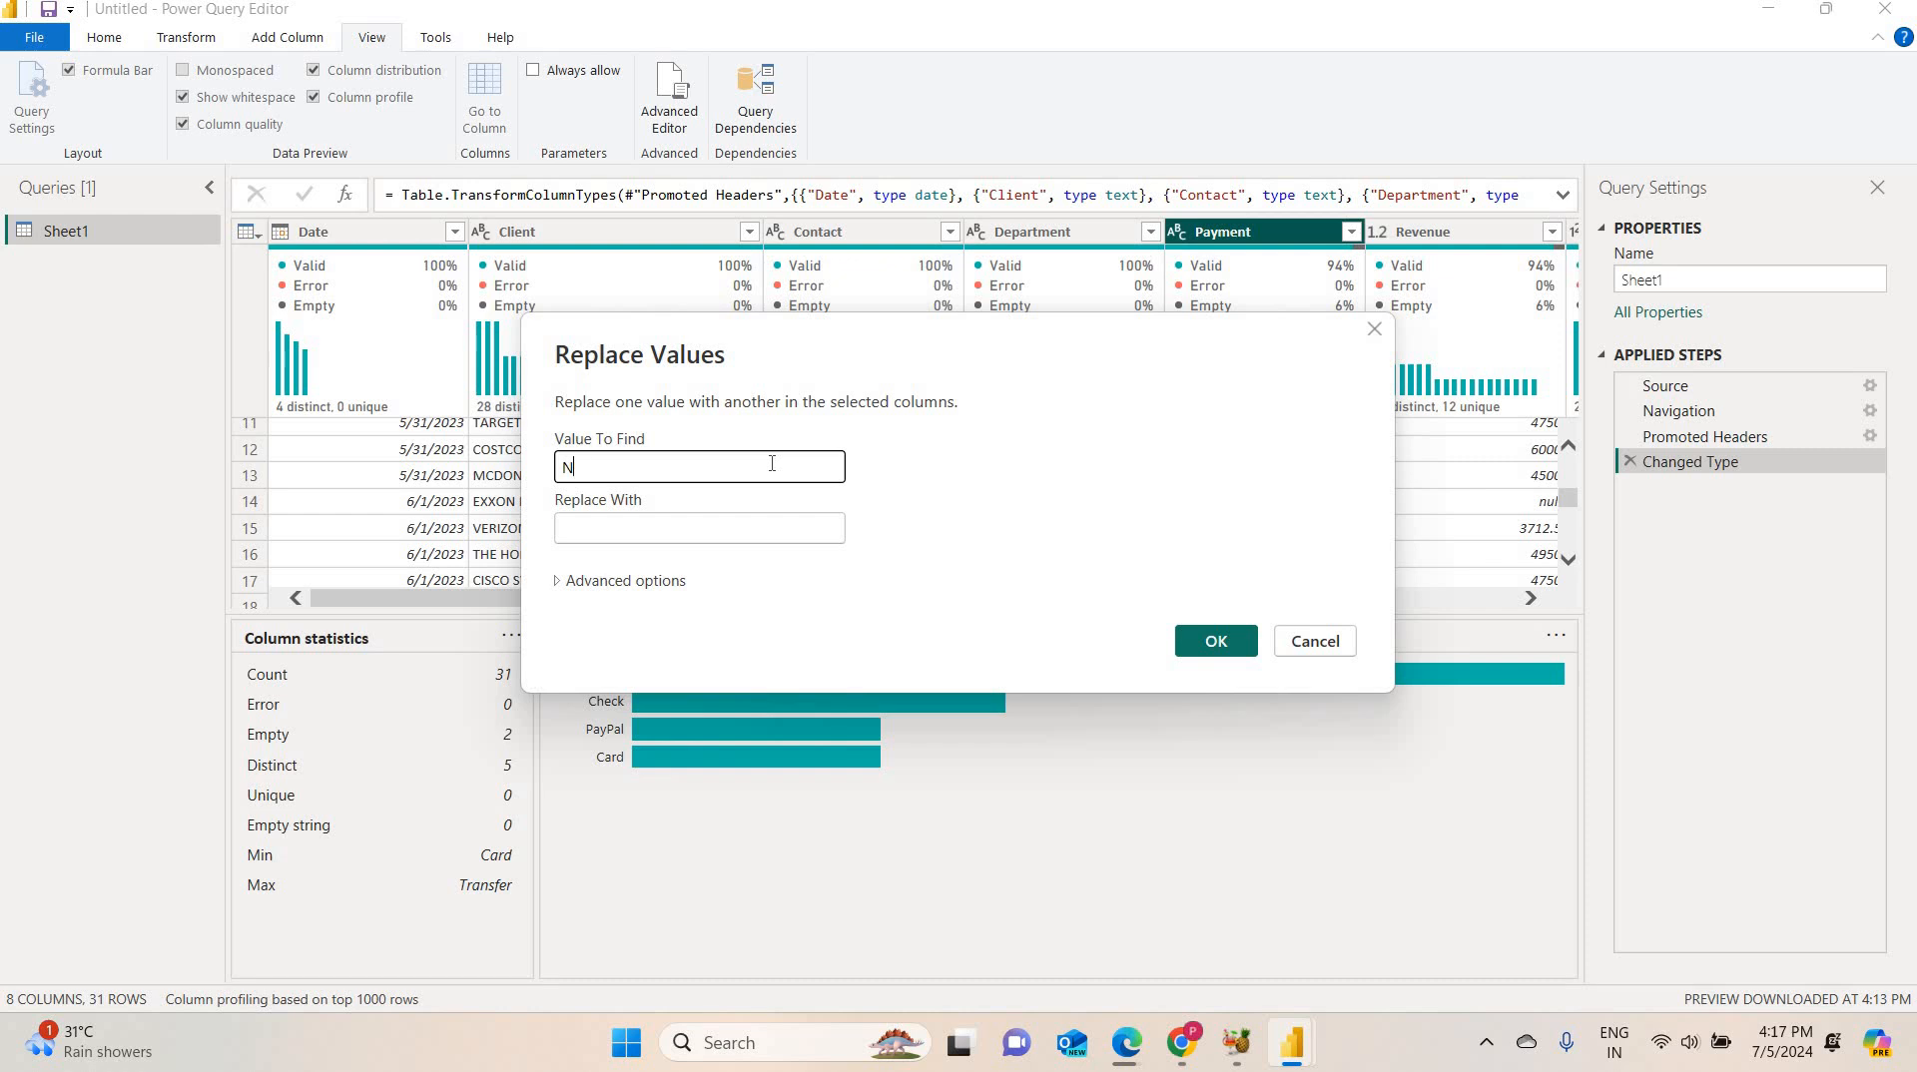
key(BackSpace)
text(null)
click(724, 528)
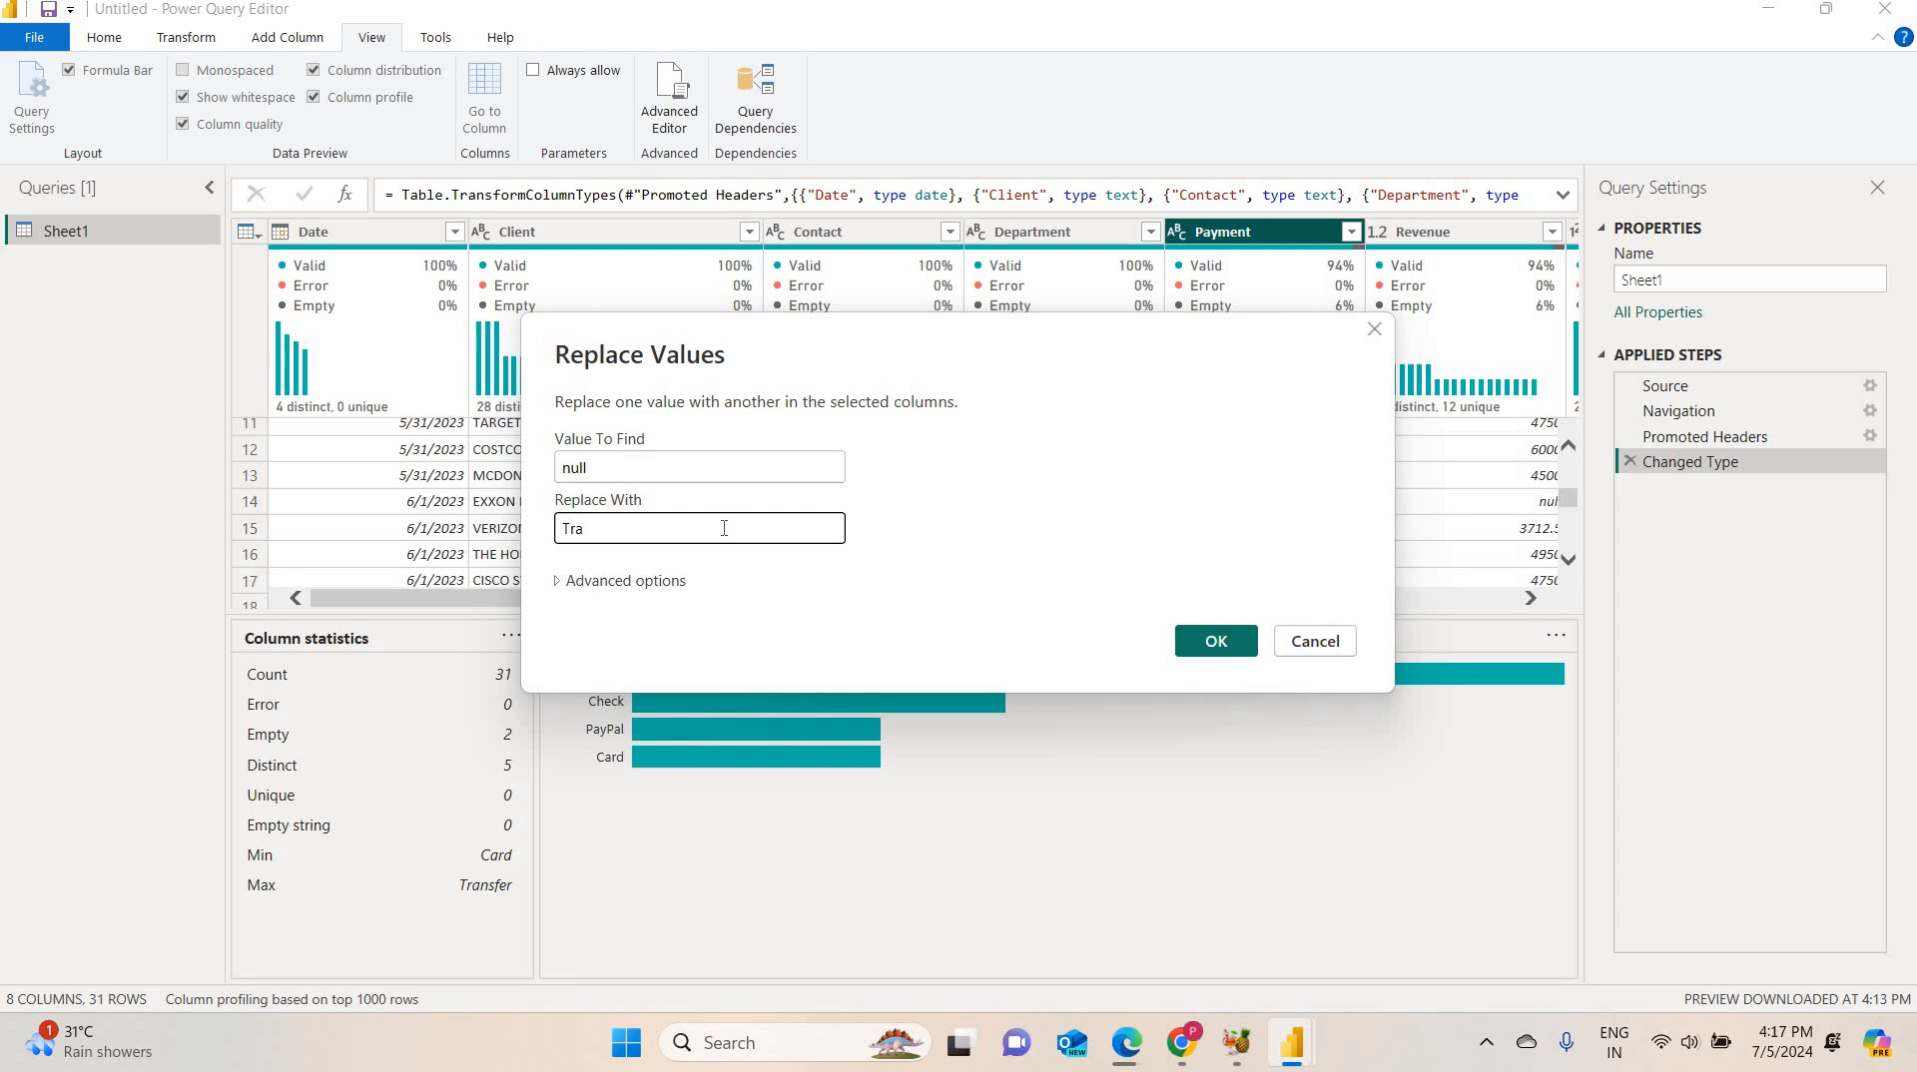
text(Transfer)
click(1197, 640)
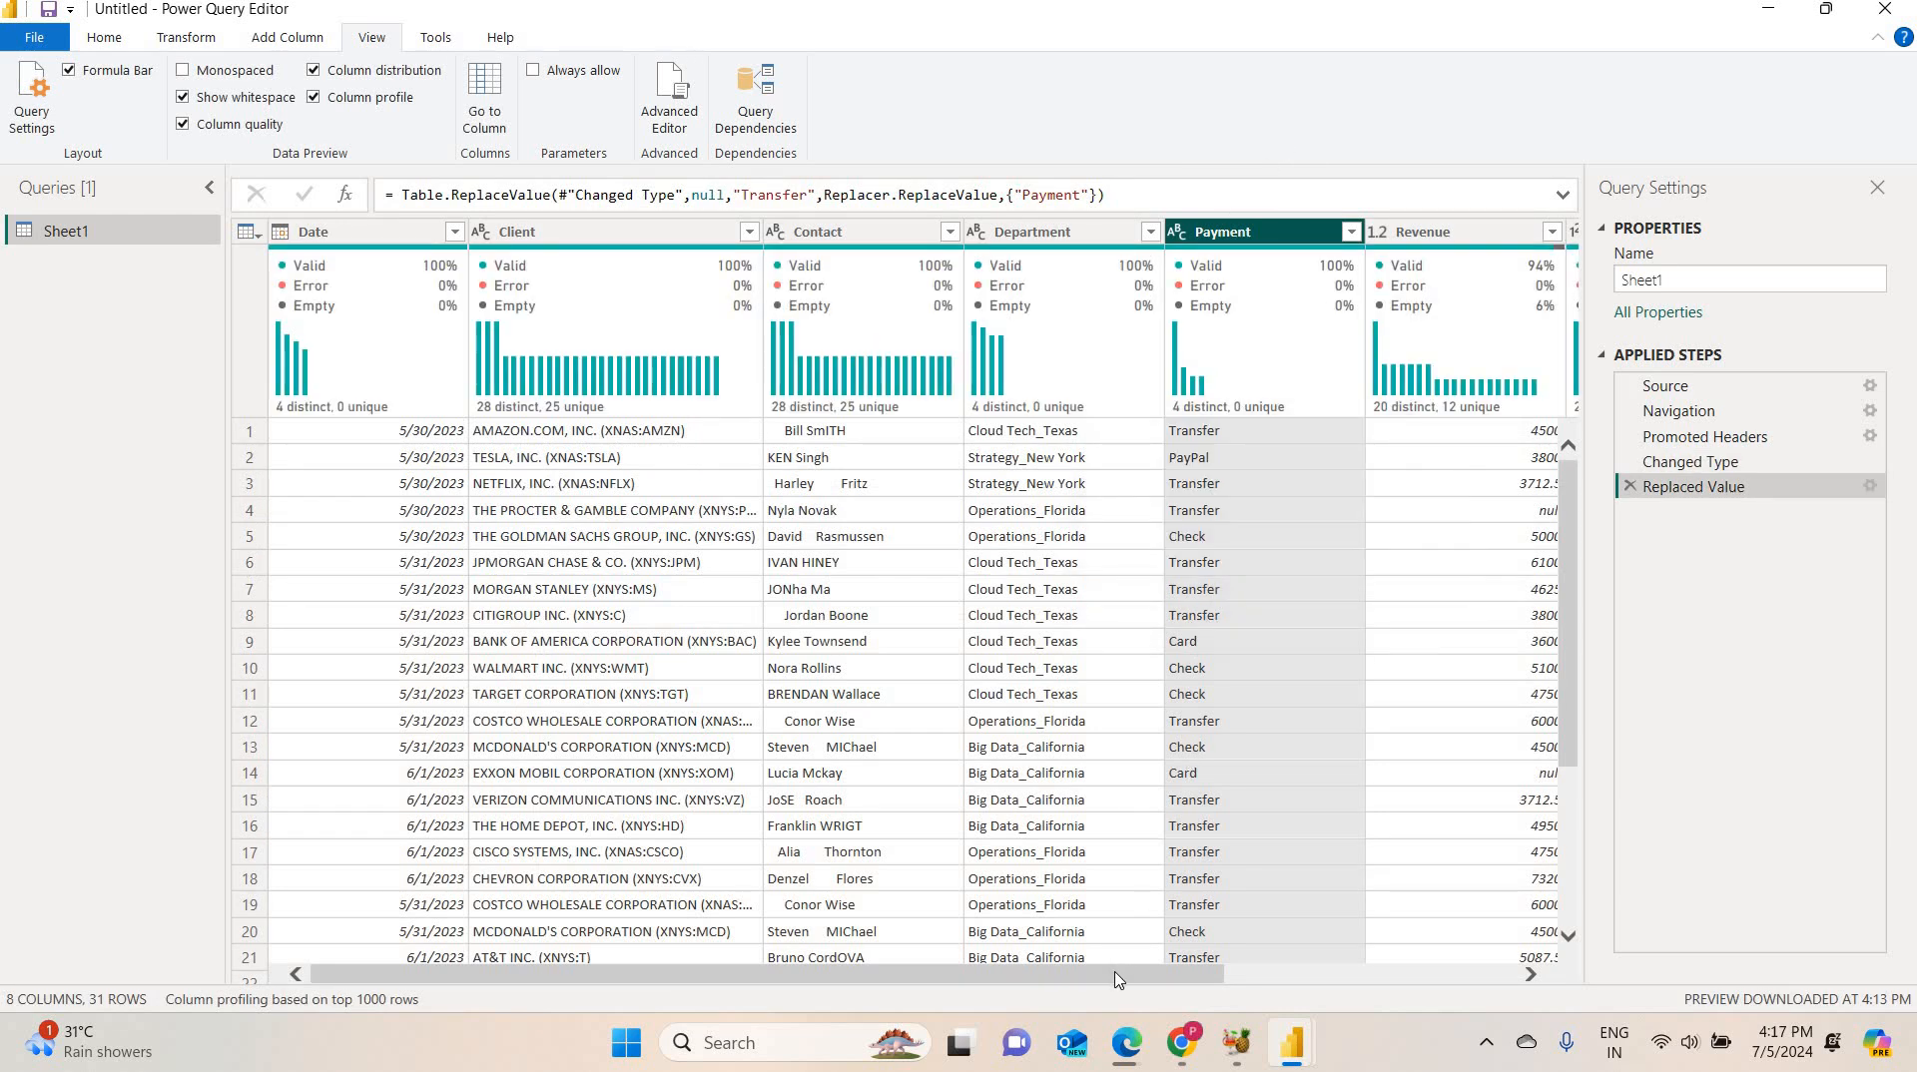
Check the Revenue column's statistics and replace its null values with the rounded average, 4994.
drag(1115, 979, 1260, 968)
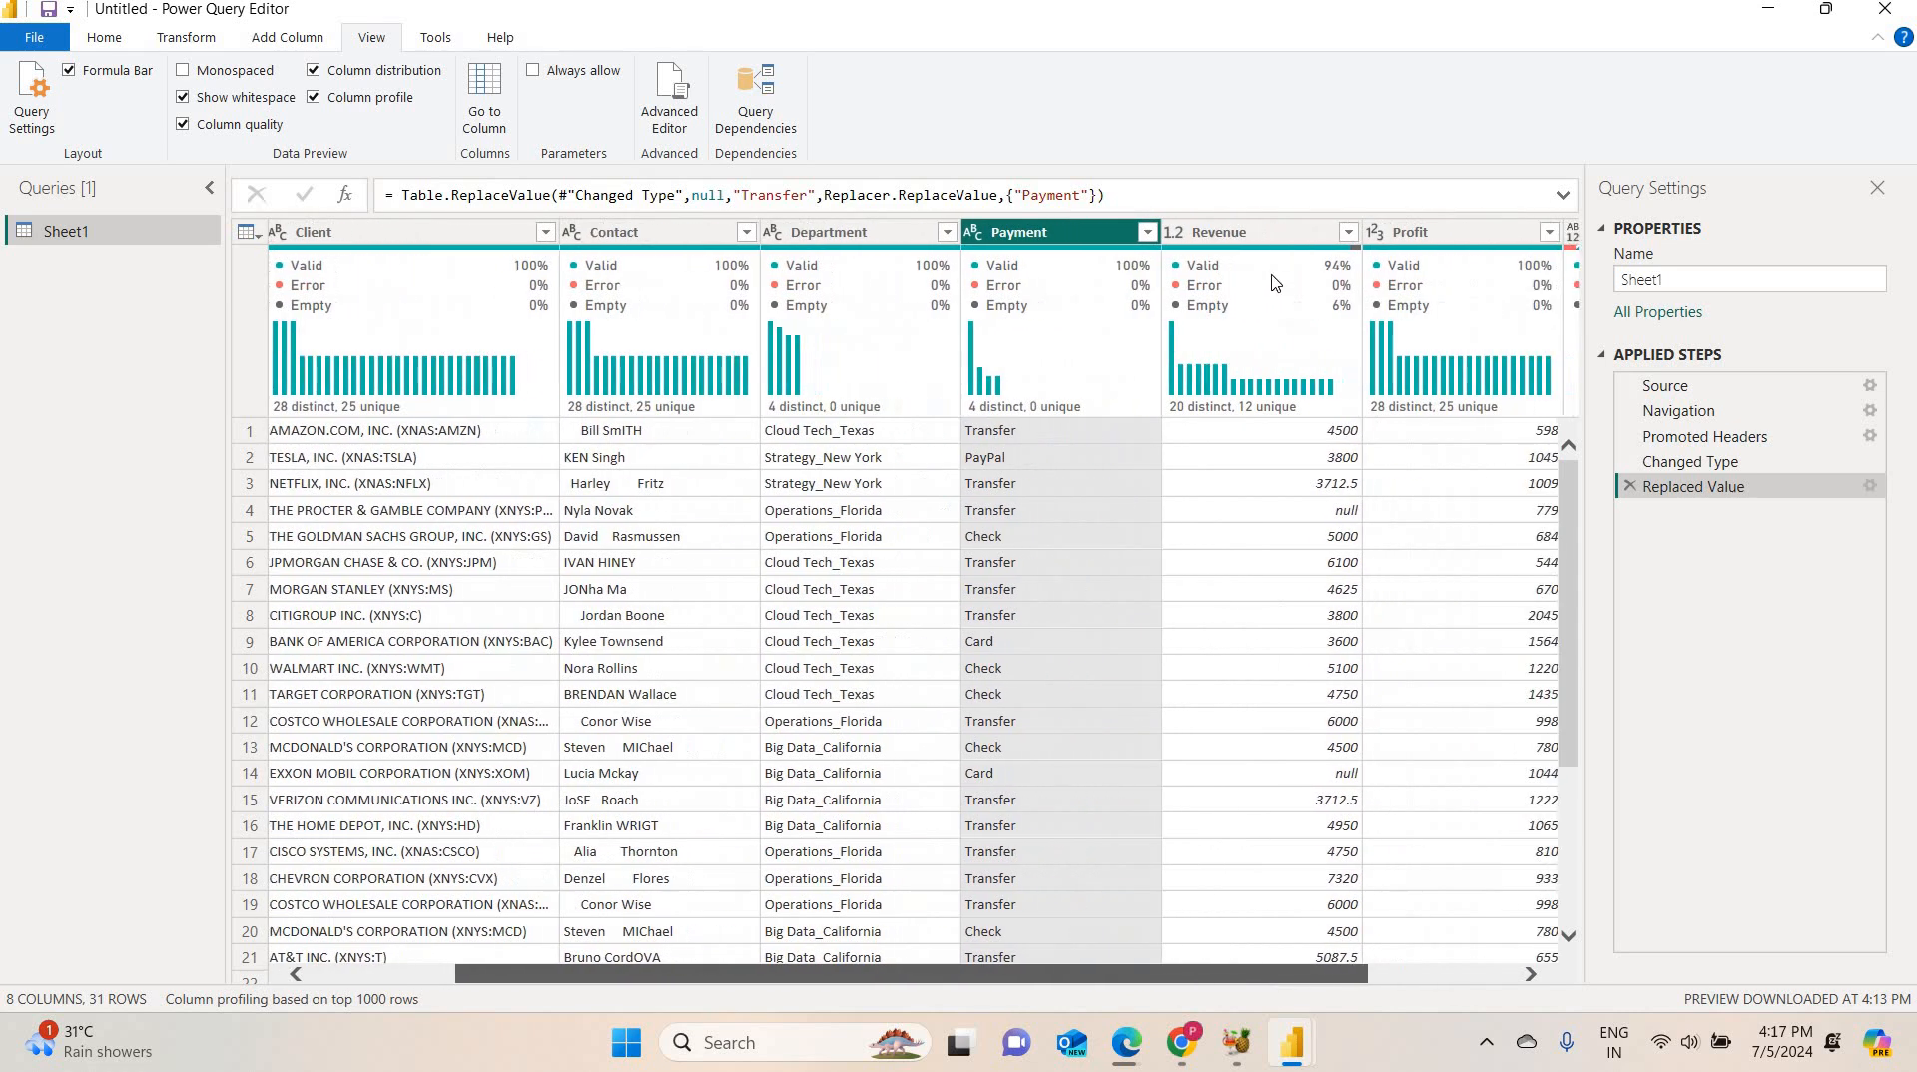
click(1203, 397)
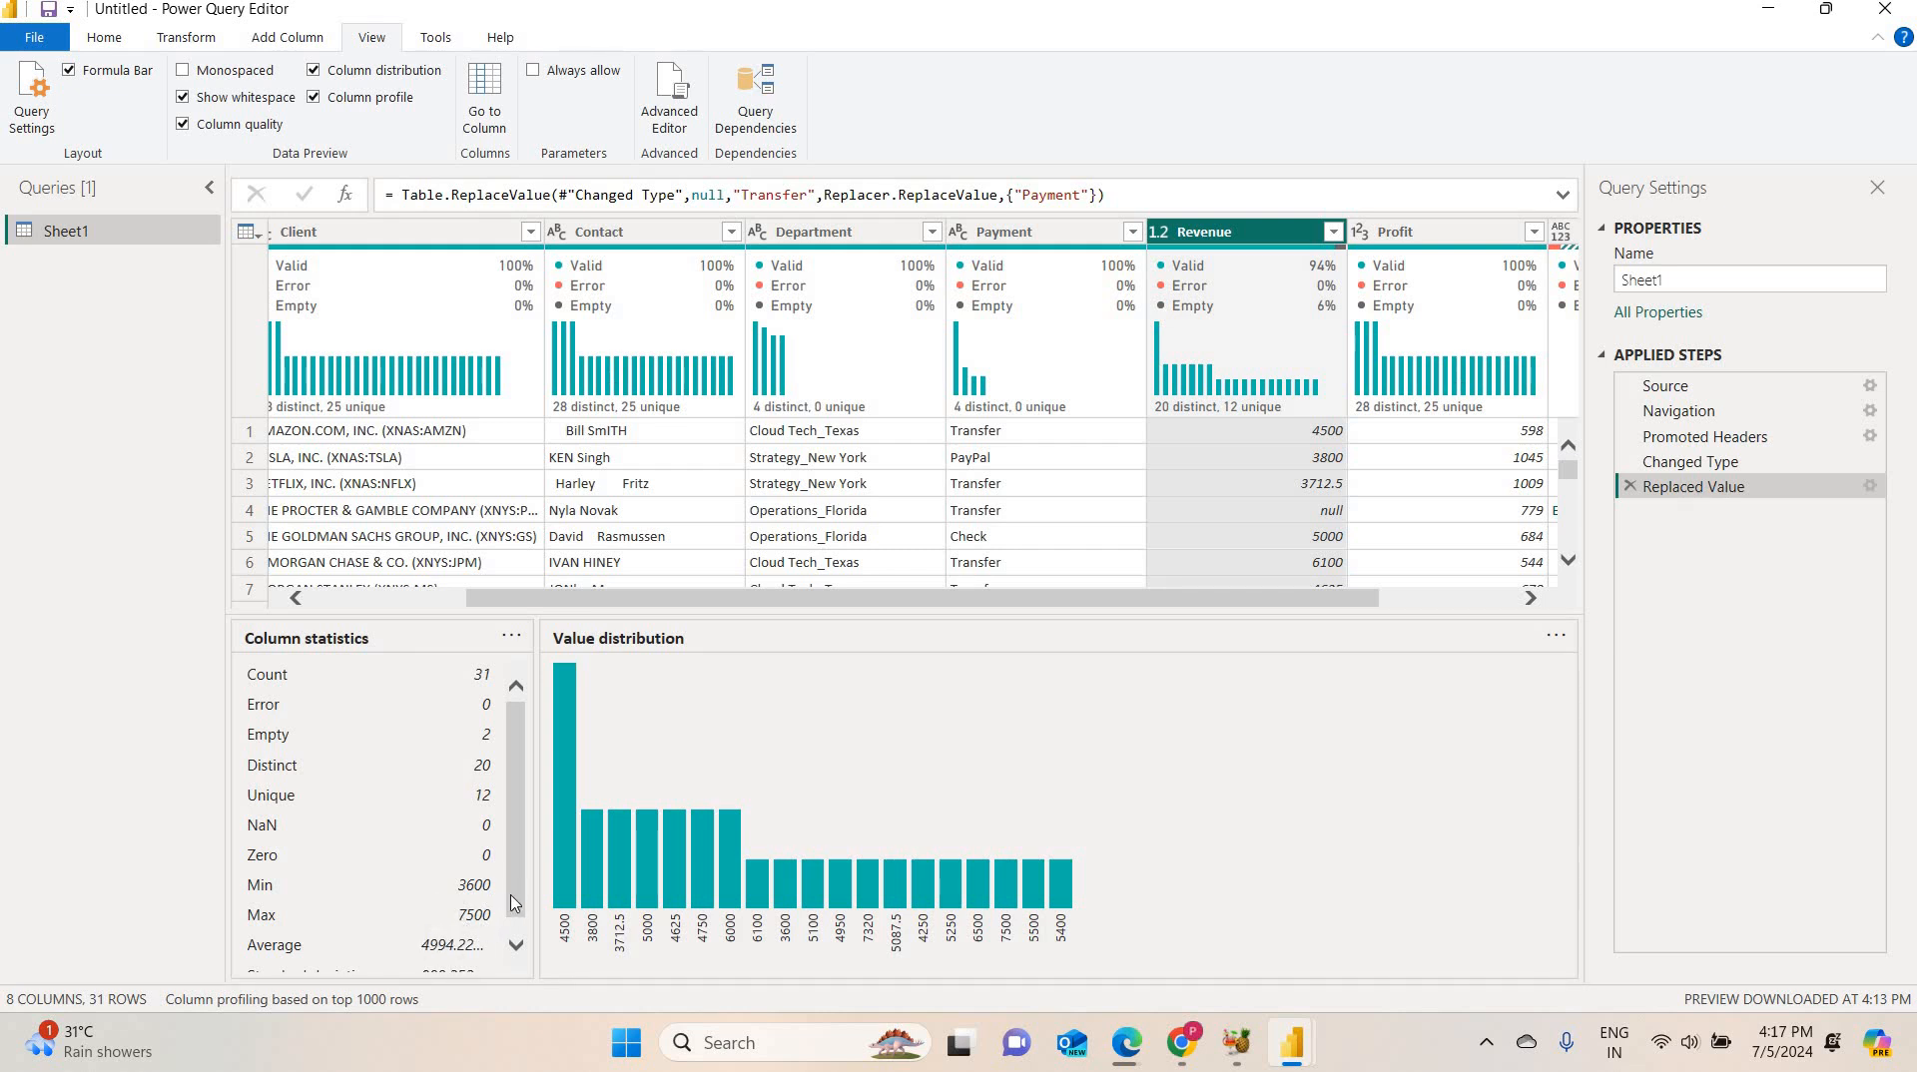
click(517, 945)
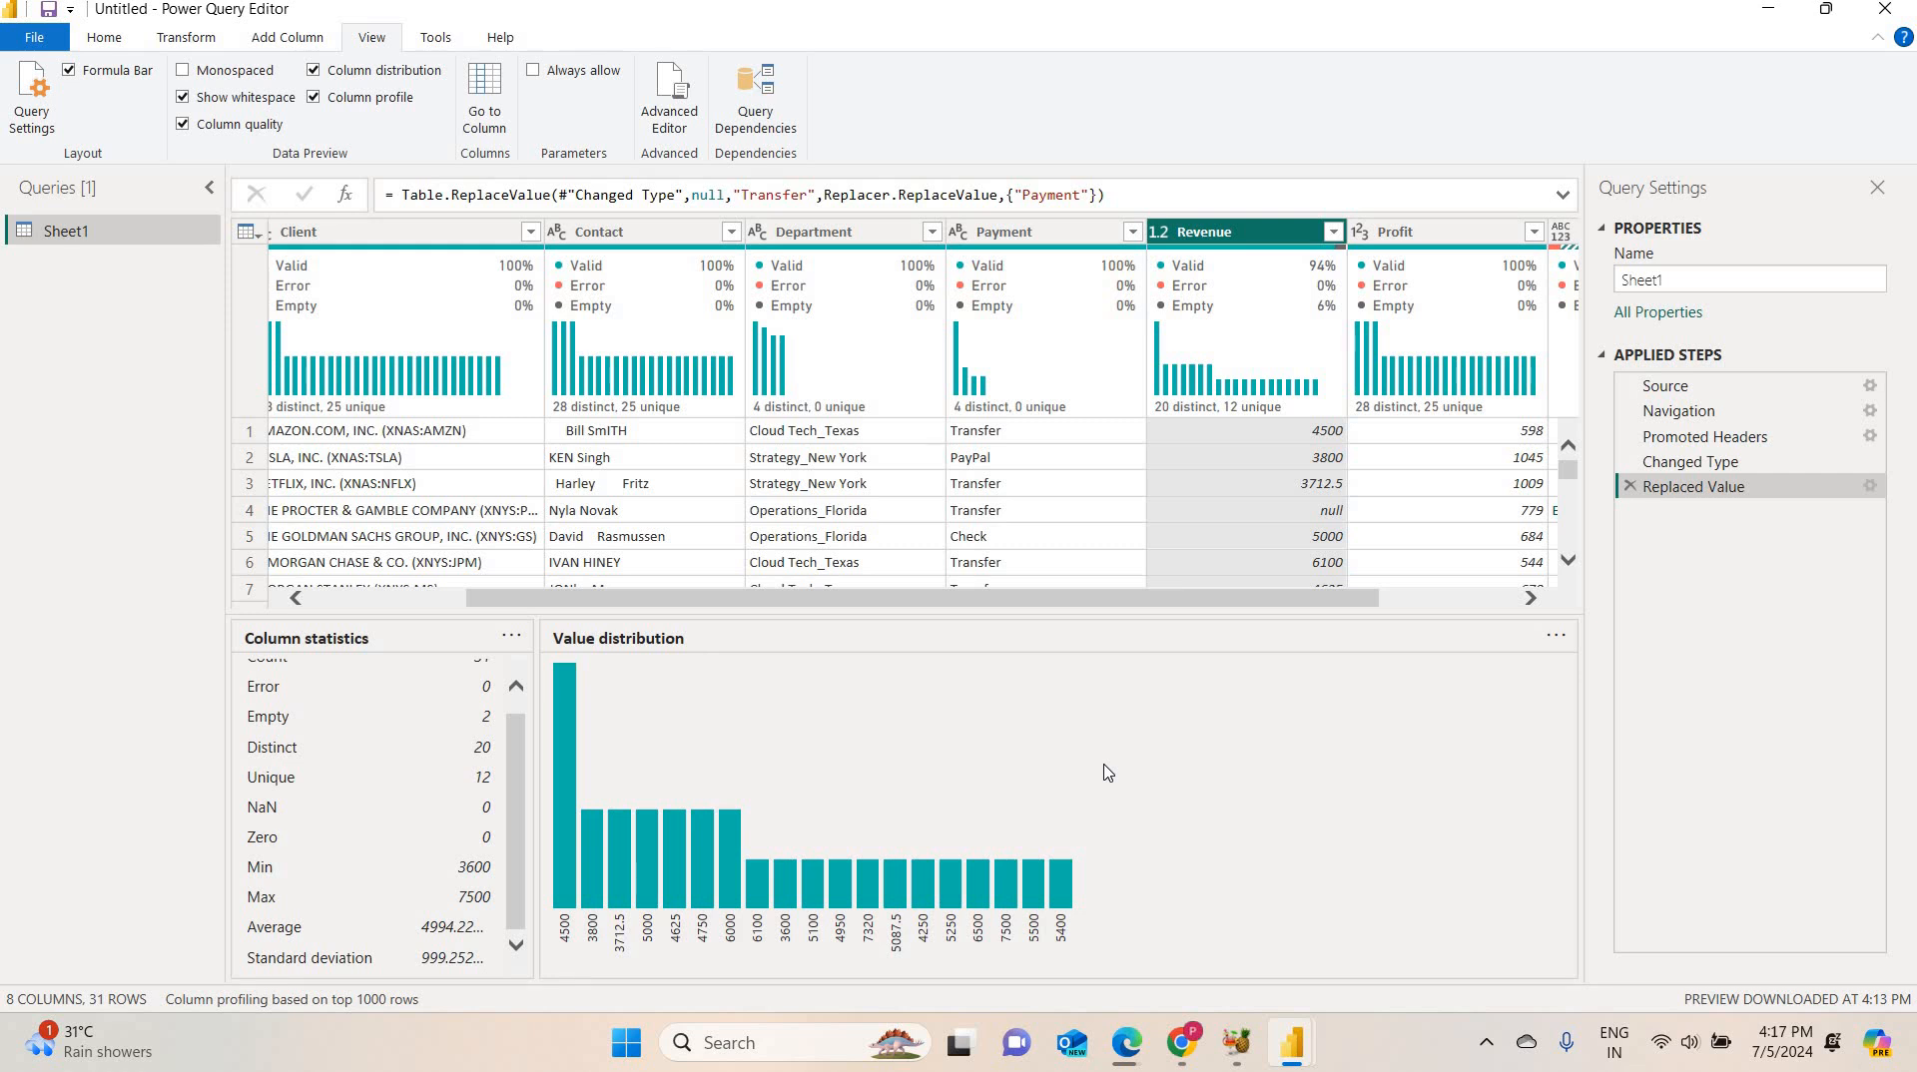
right_click(1265, 236)
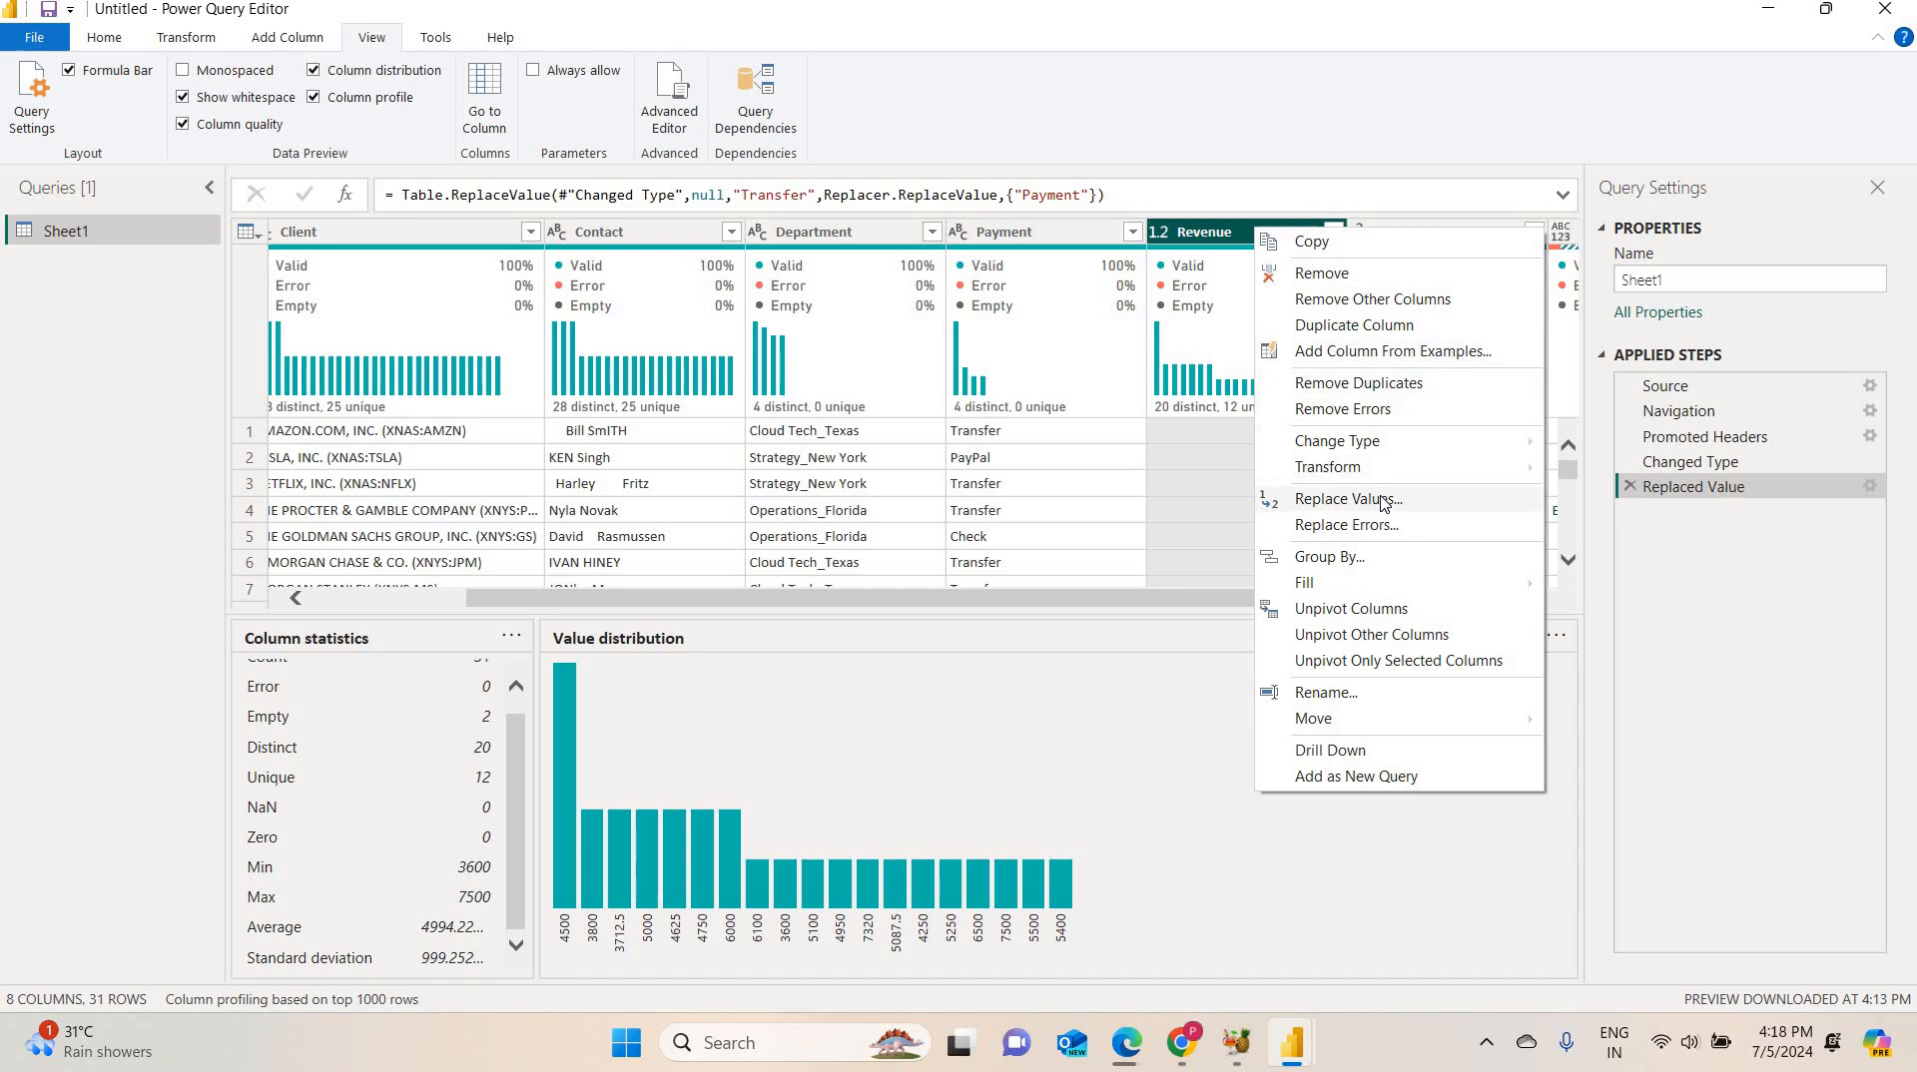
click(1383, 504)
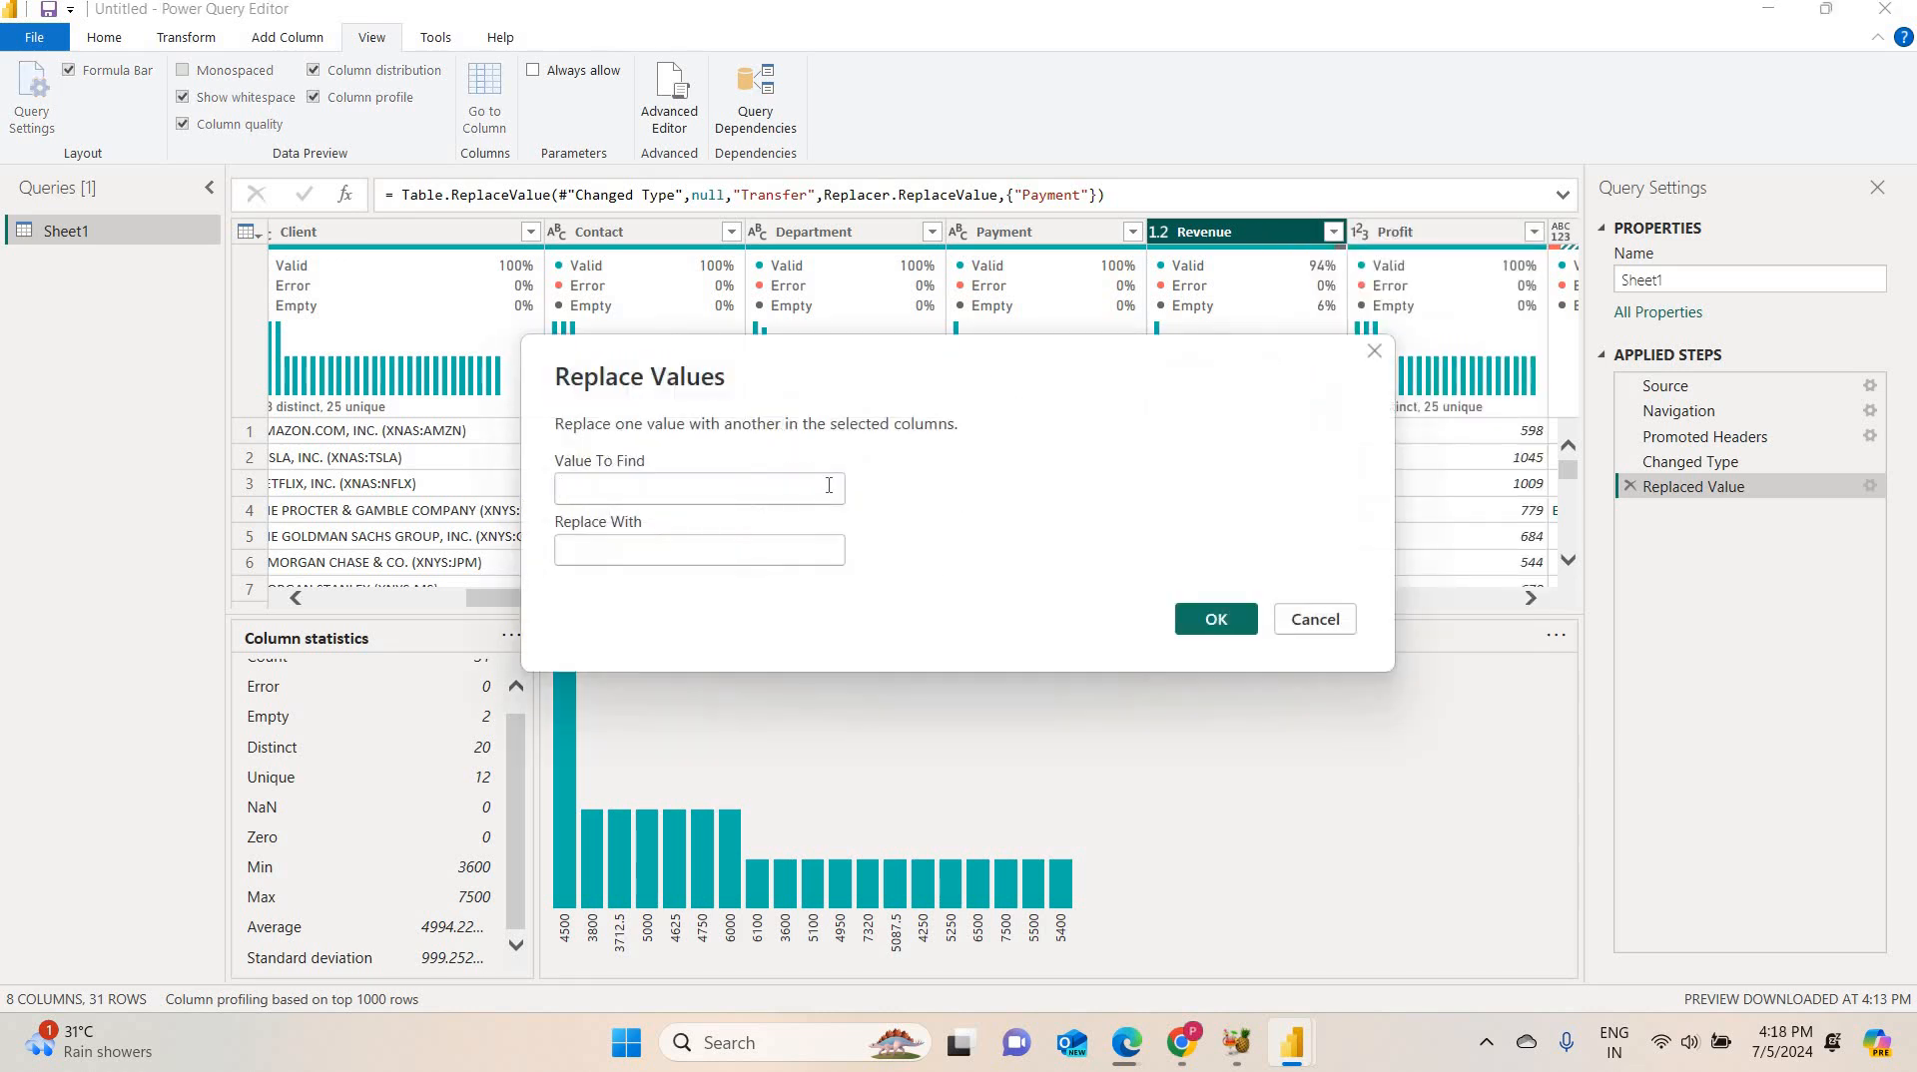
text(null)
text(4)
text(994)
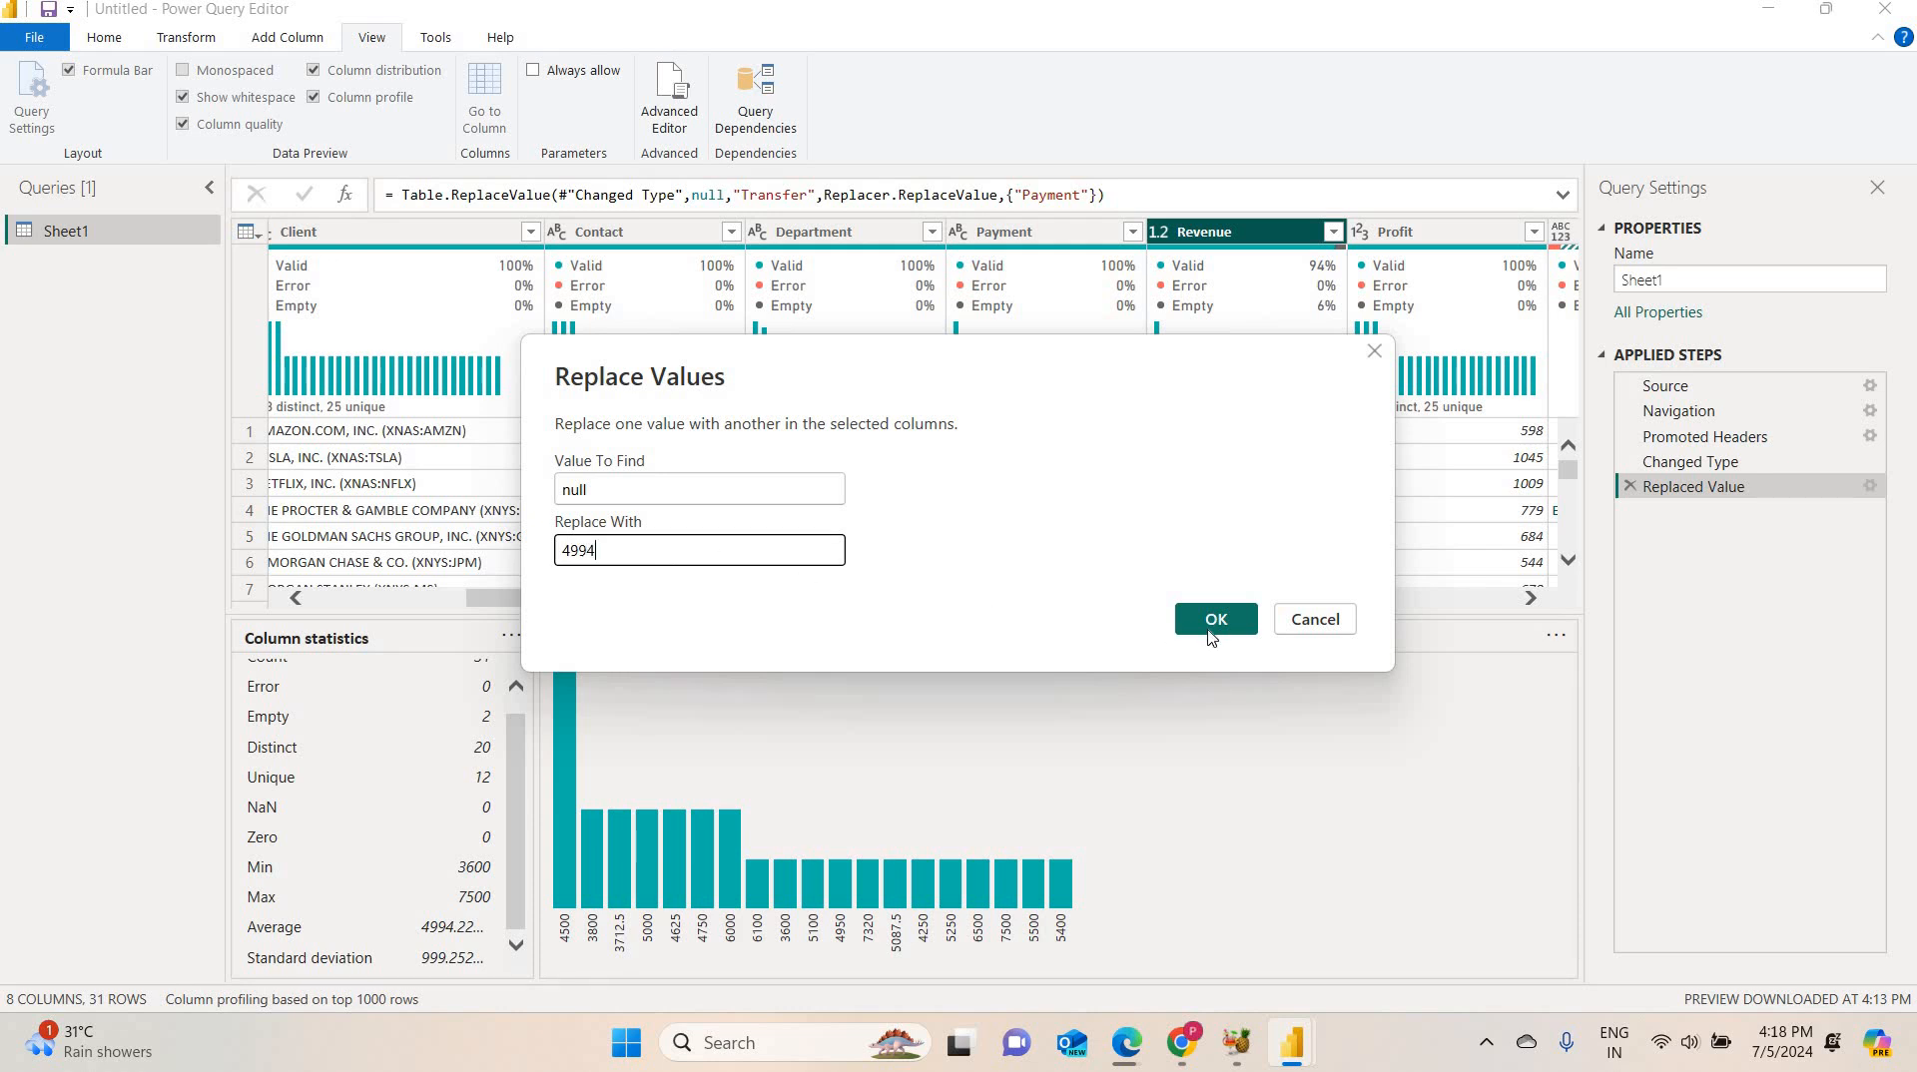
click(1211, 636)
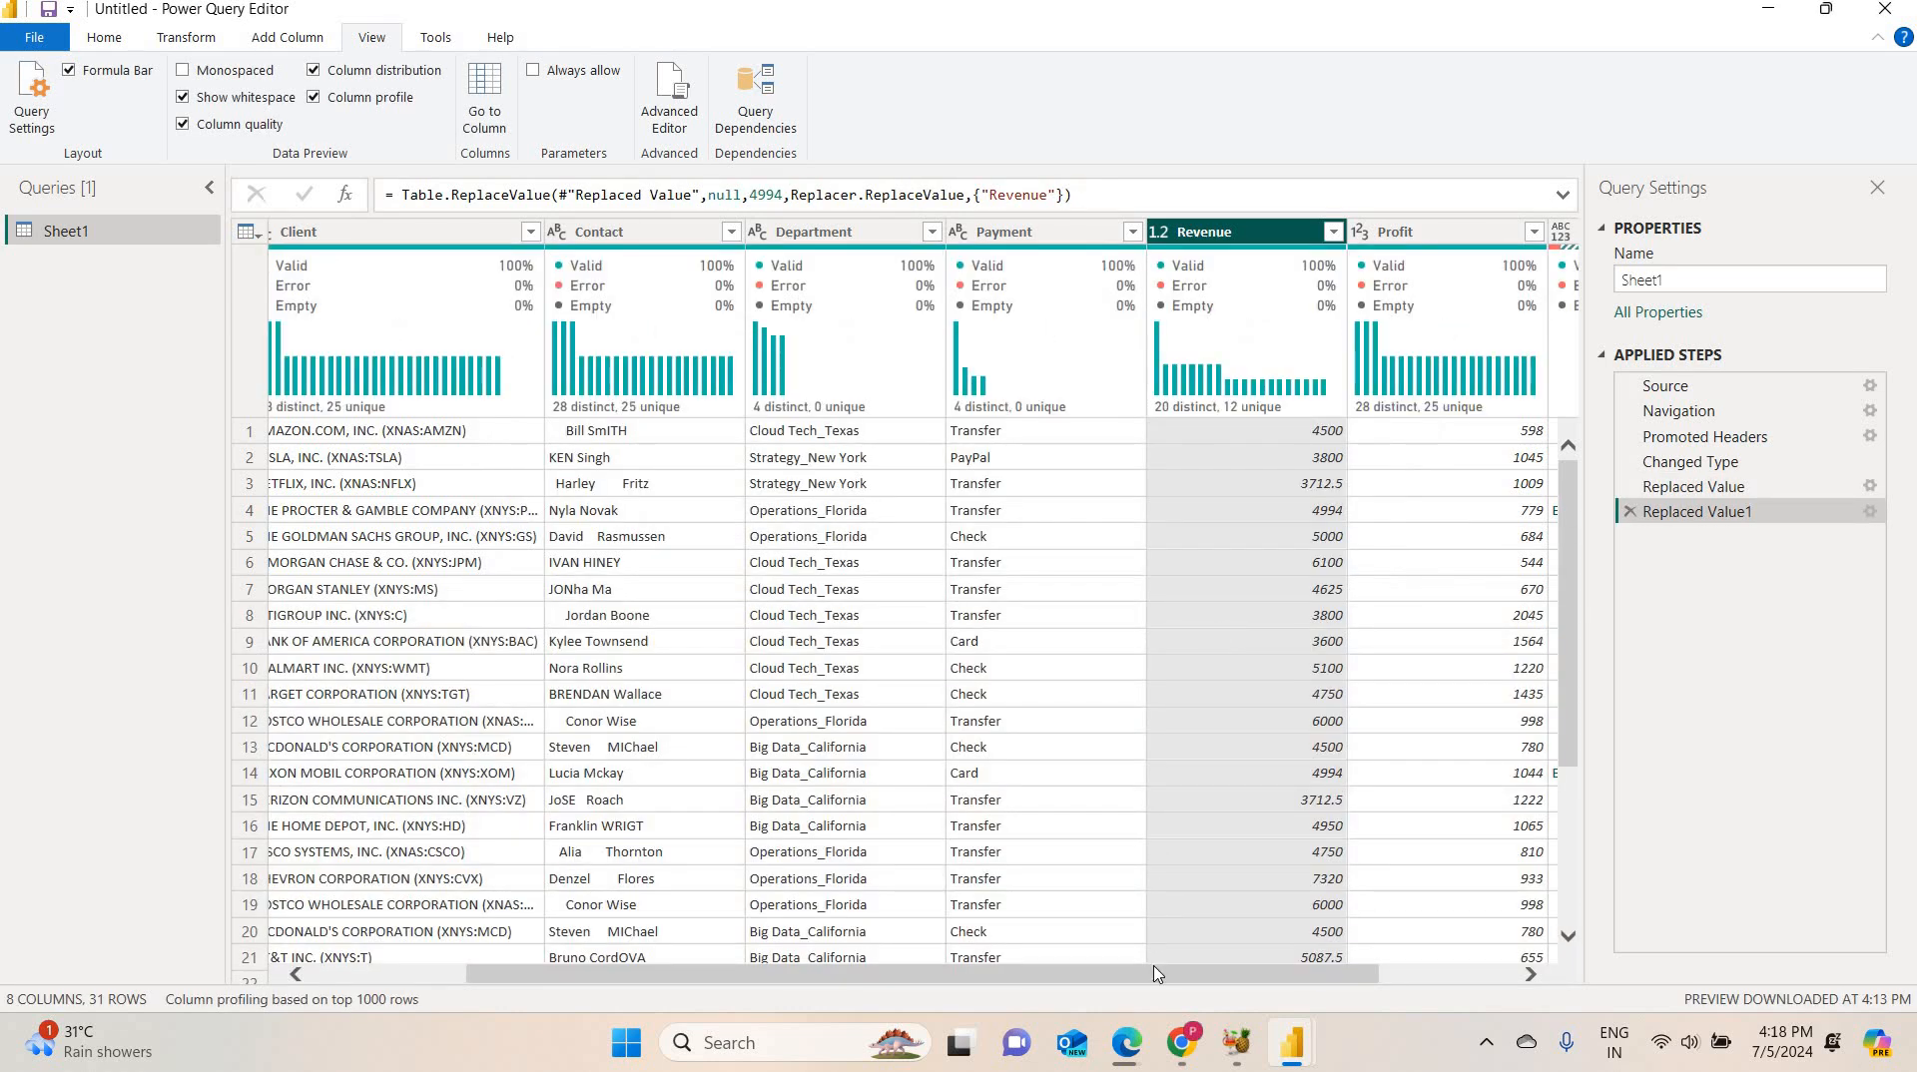
Add a custom column that recalculates the profit margin with the formula [Profit]/[Revenue].
drag(1154, 971, 1319, 1000)
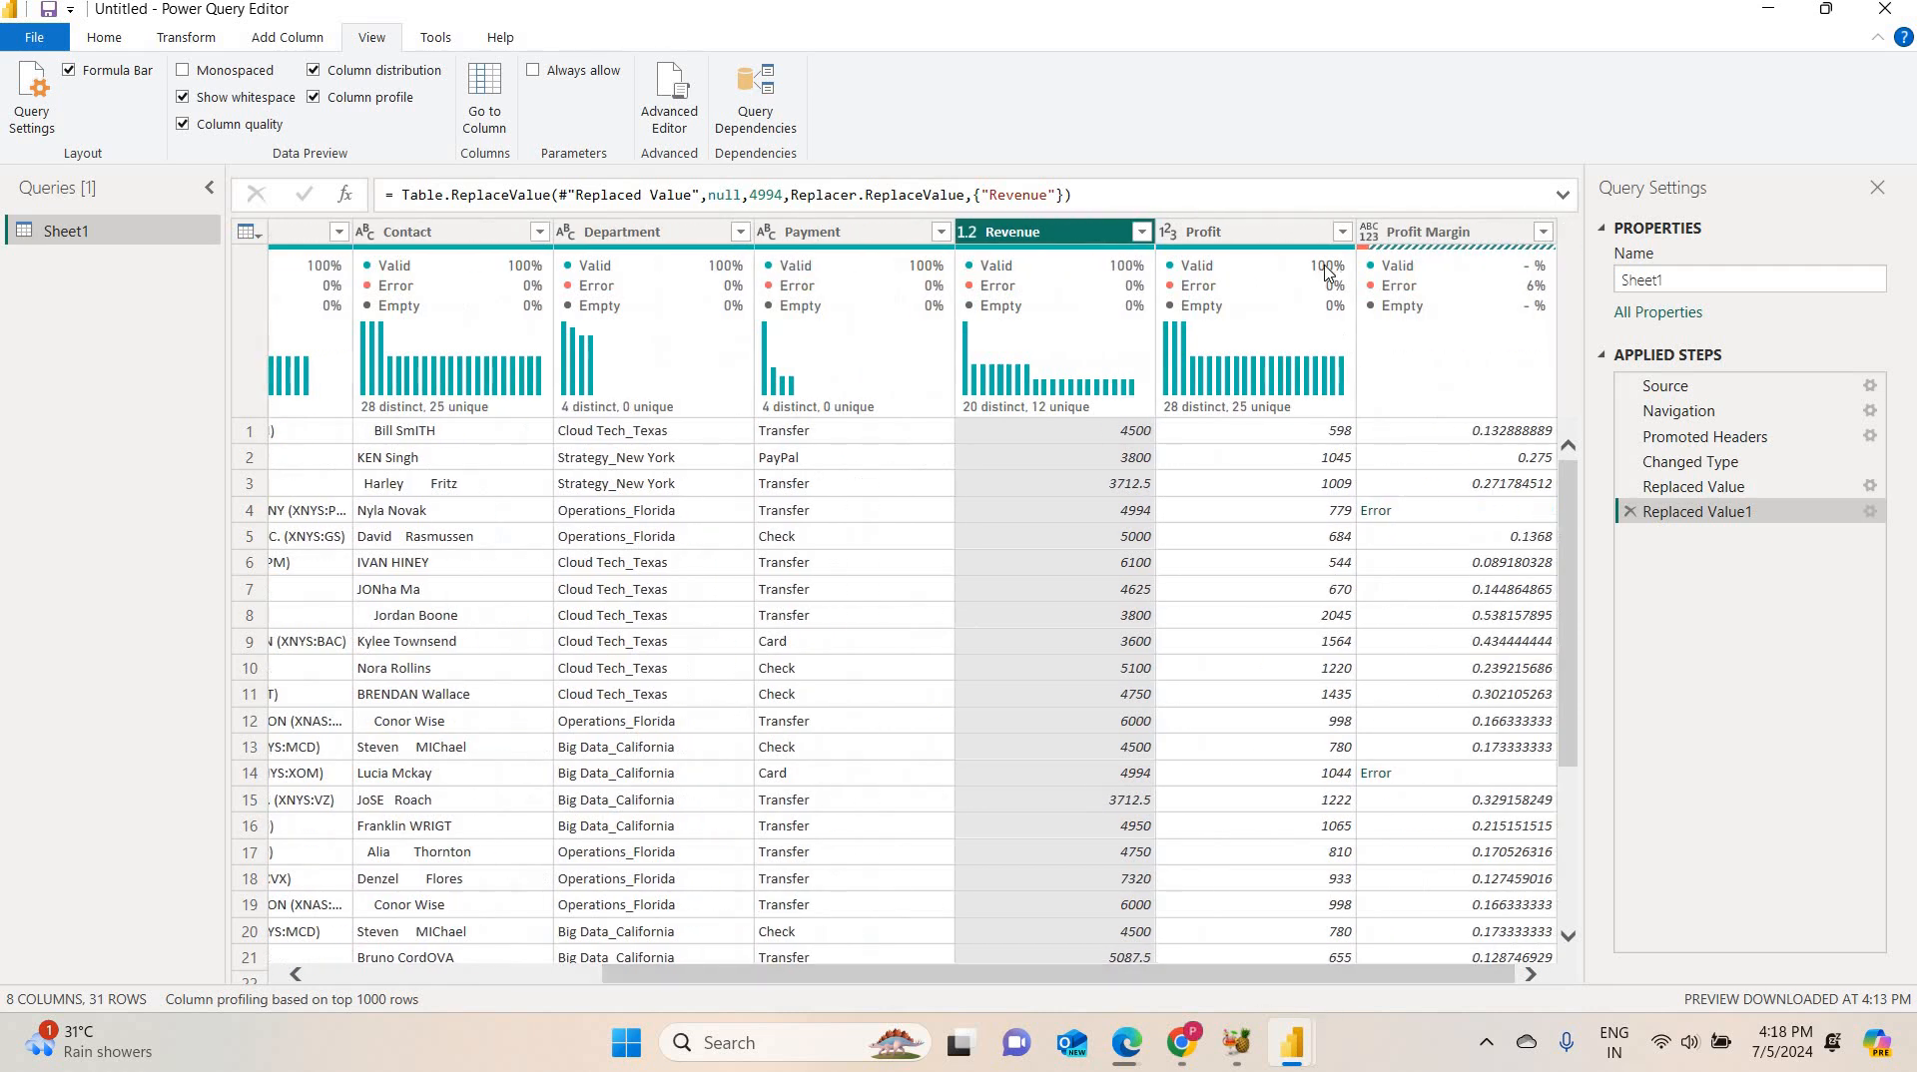
mouse_move(1334, 310)
click(253, 40)
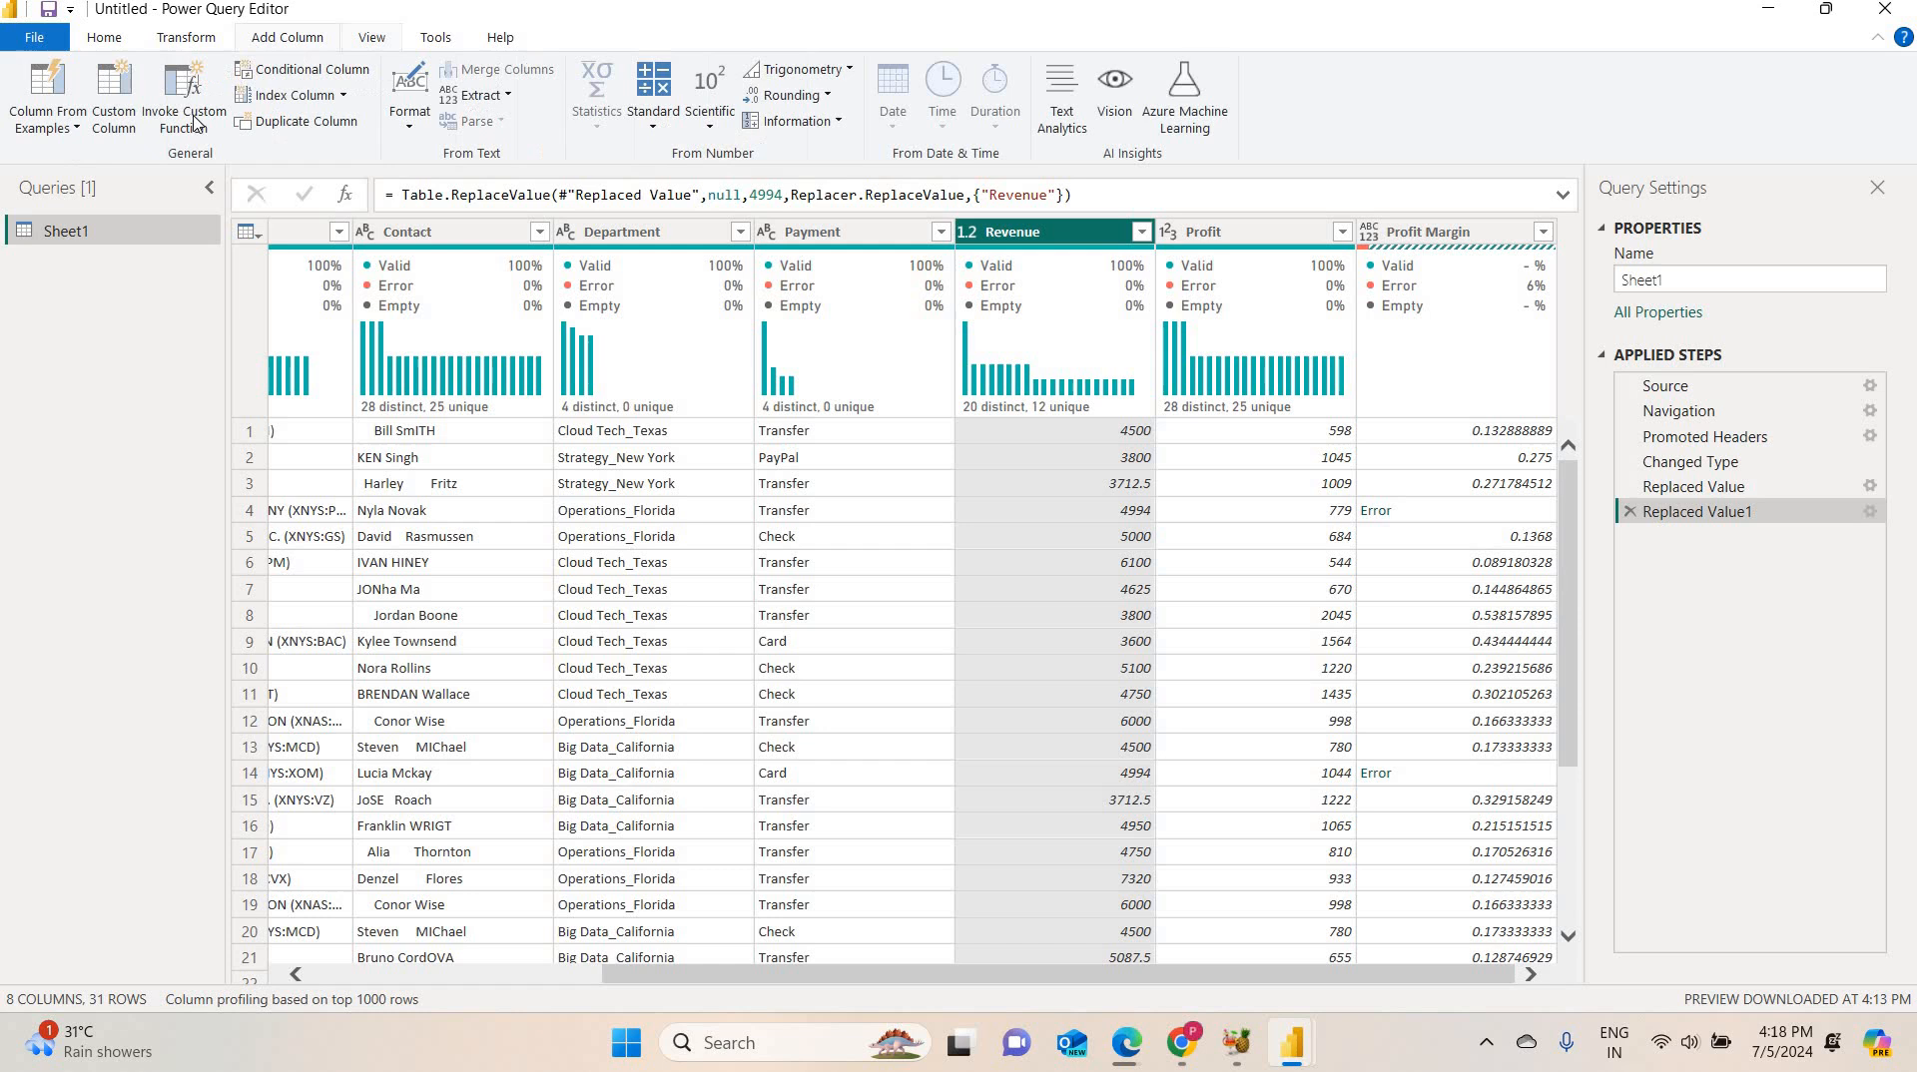
click(114, 117)
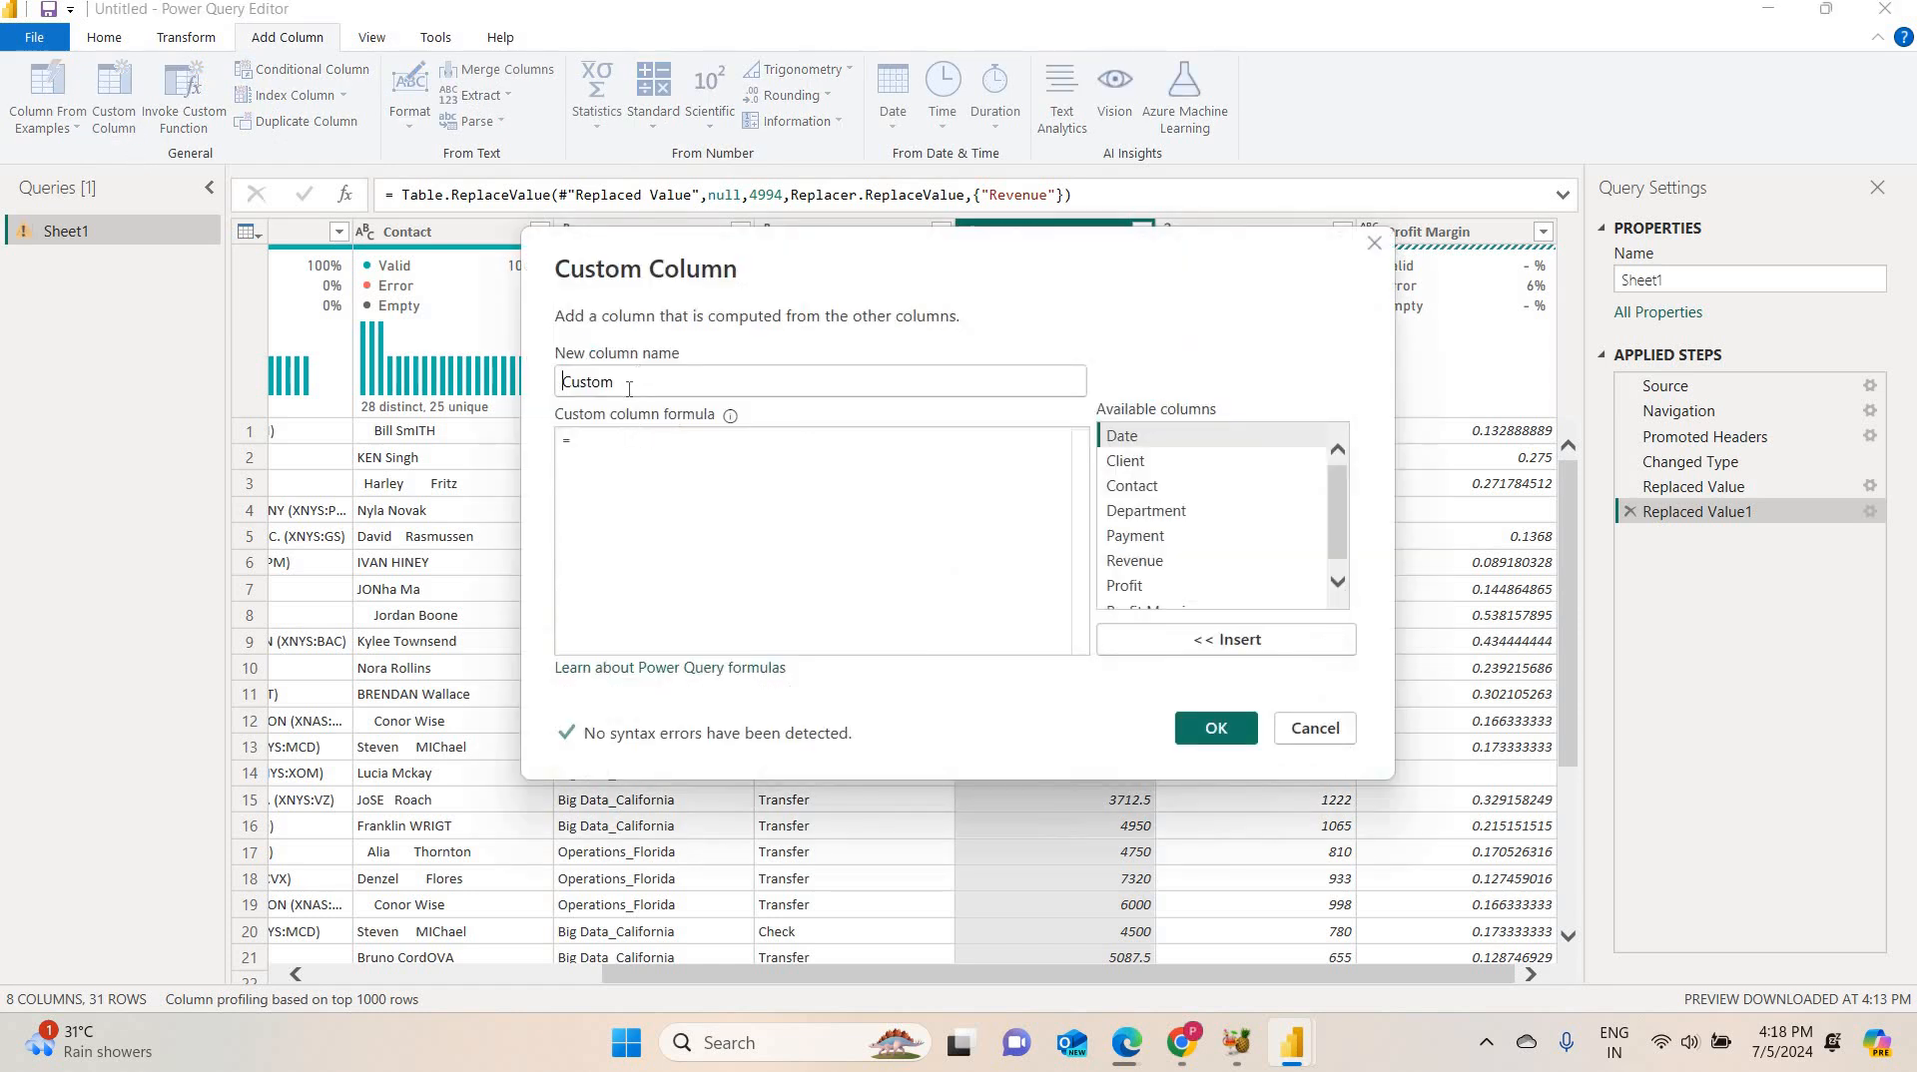
click(602, 449)
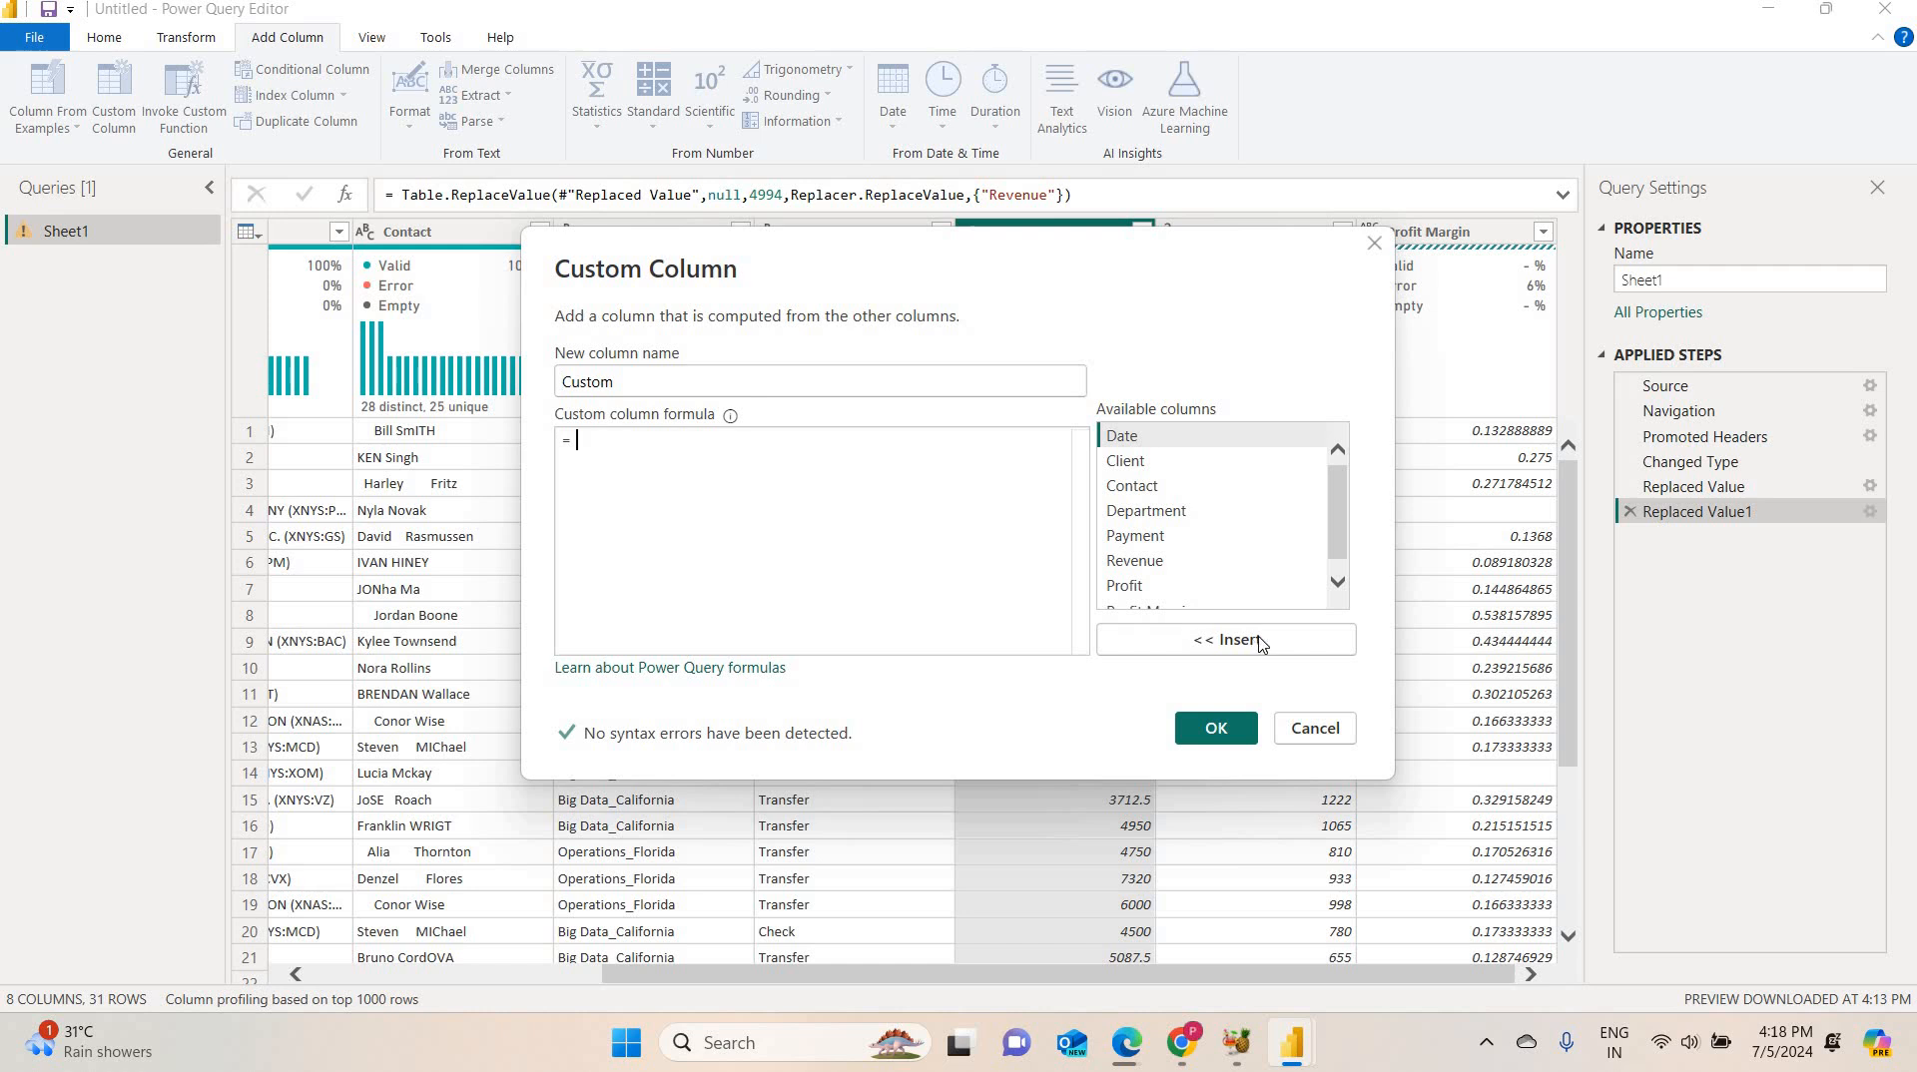
click(1158, 584)
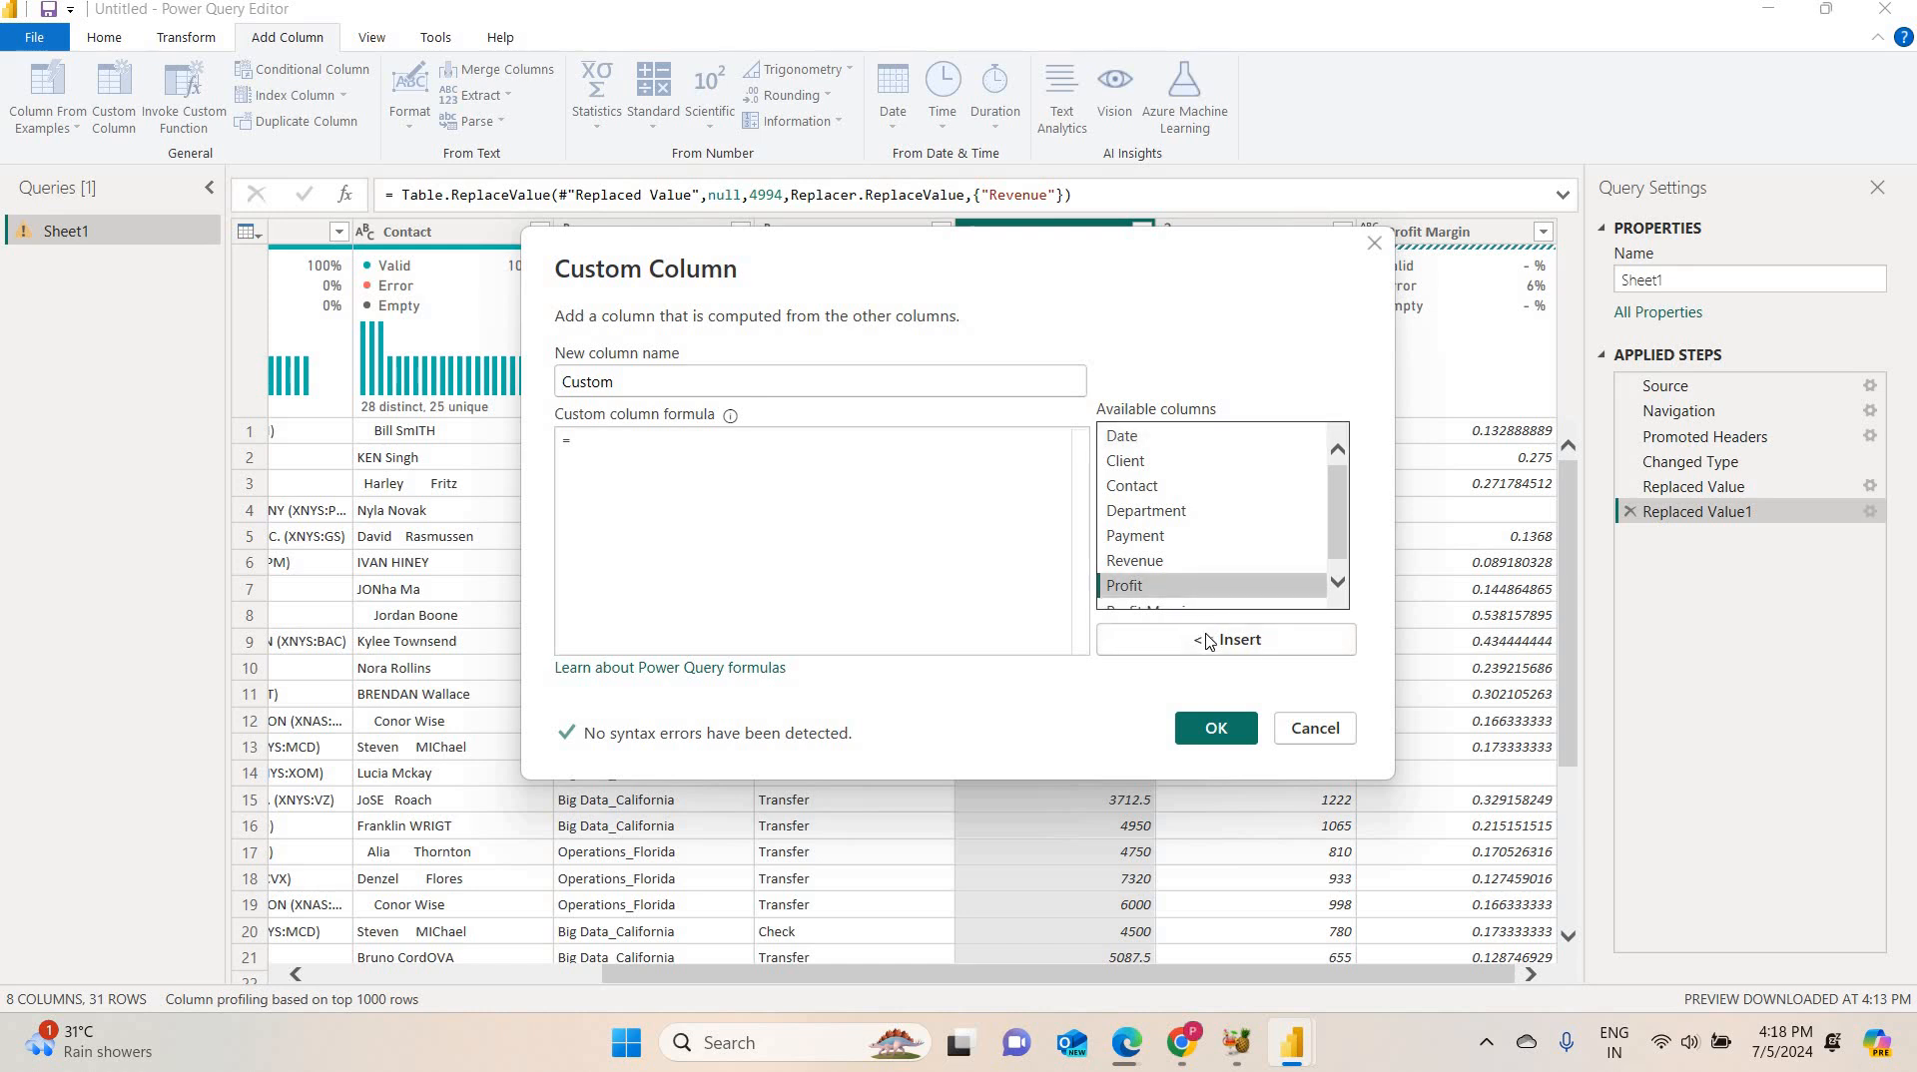
click(1207, 641)
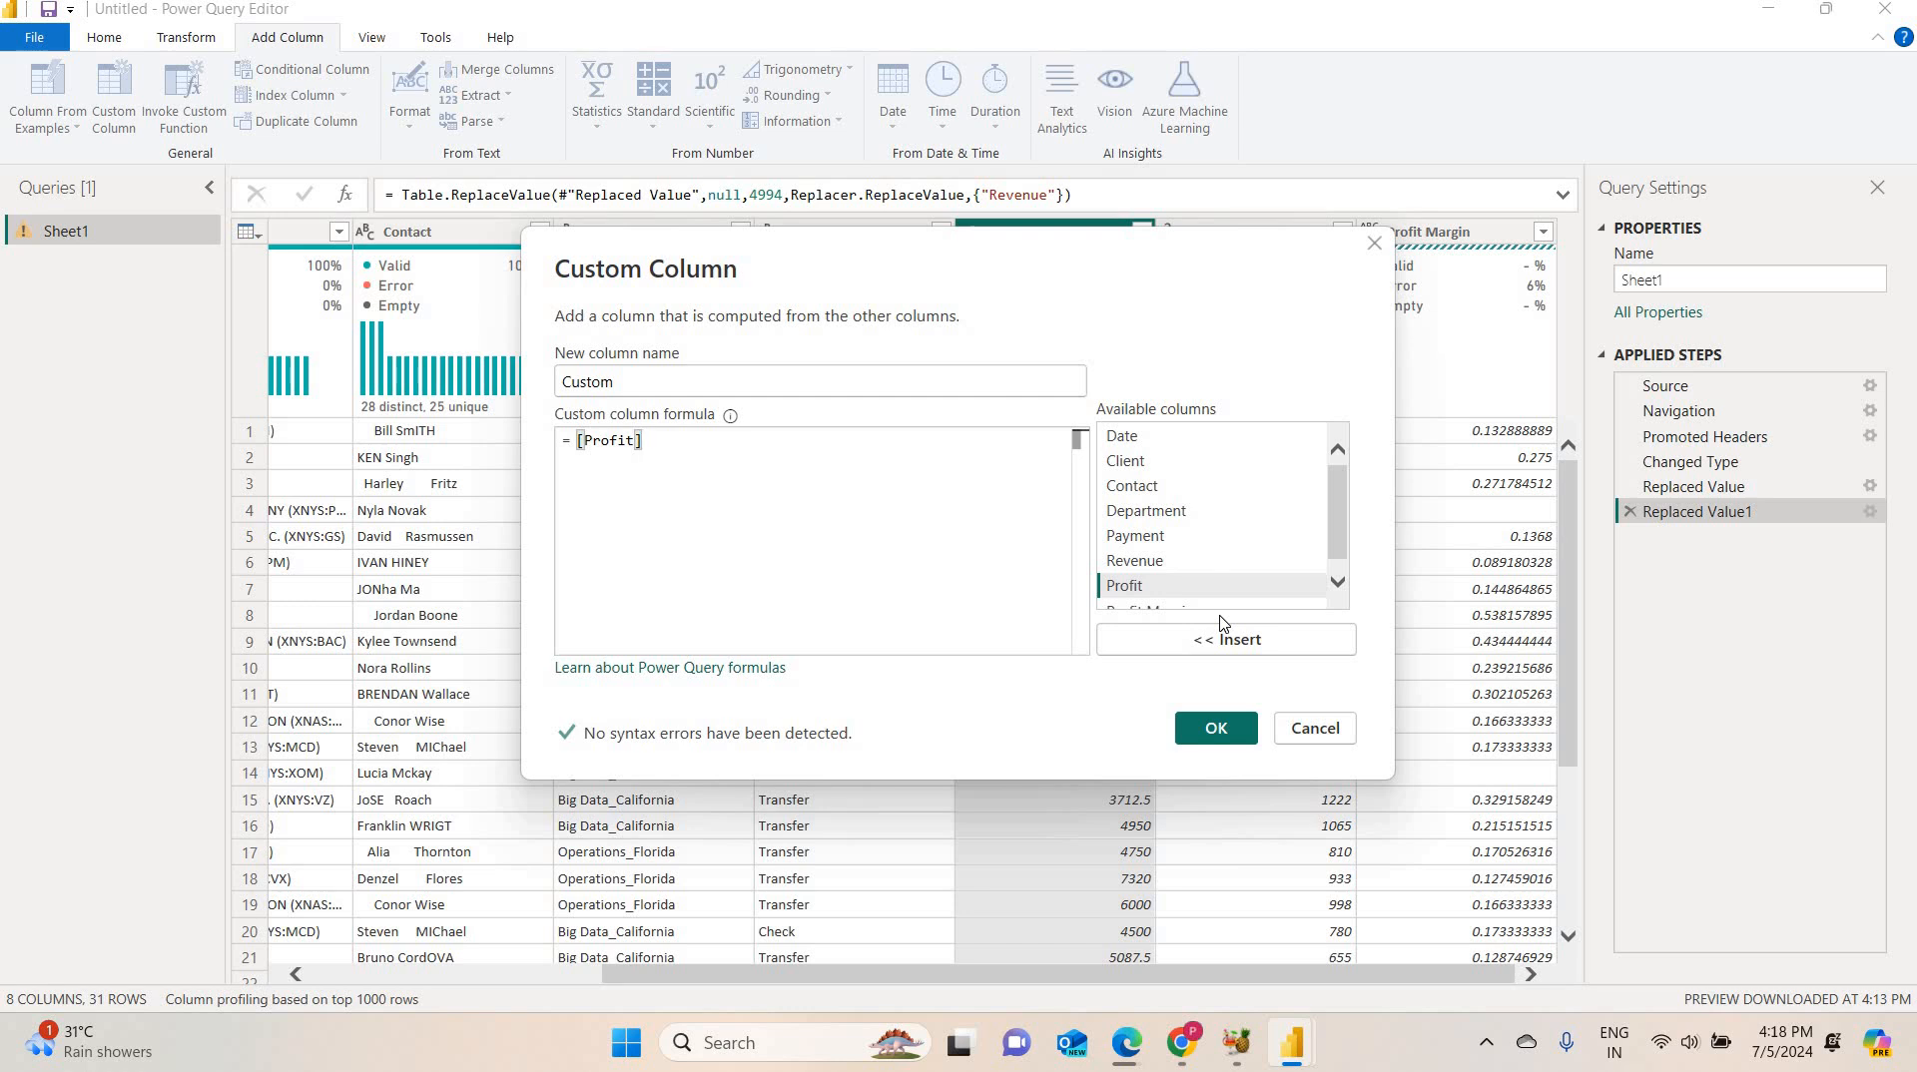
text(/)
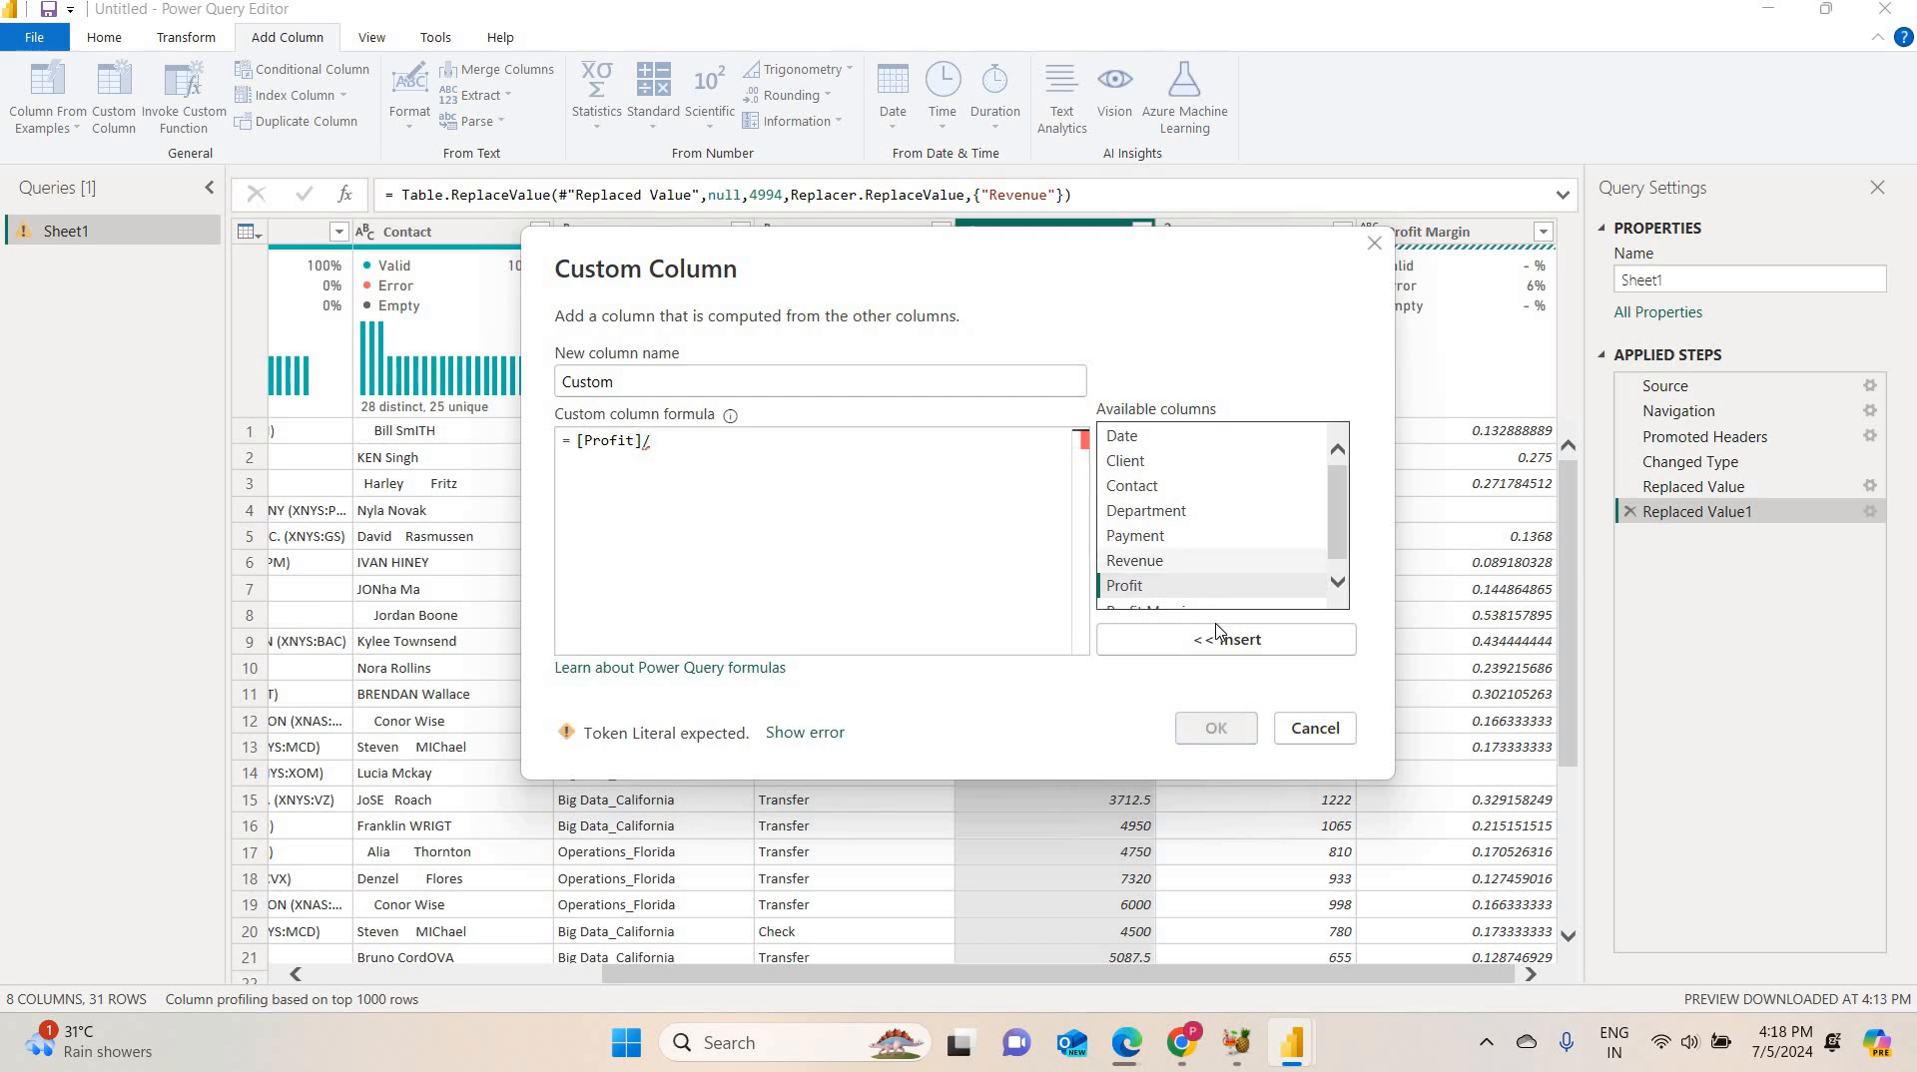
click(1166, 561)
click(1227, 651)
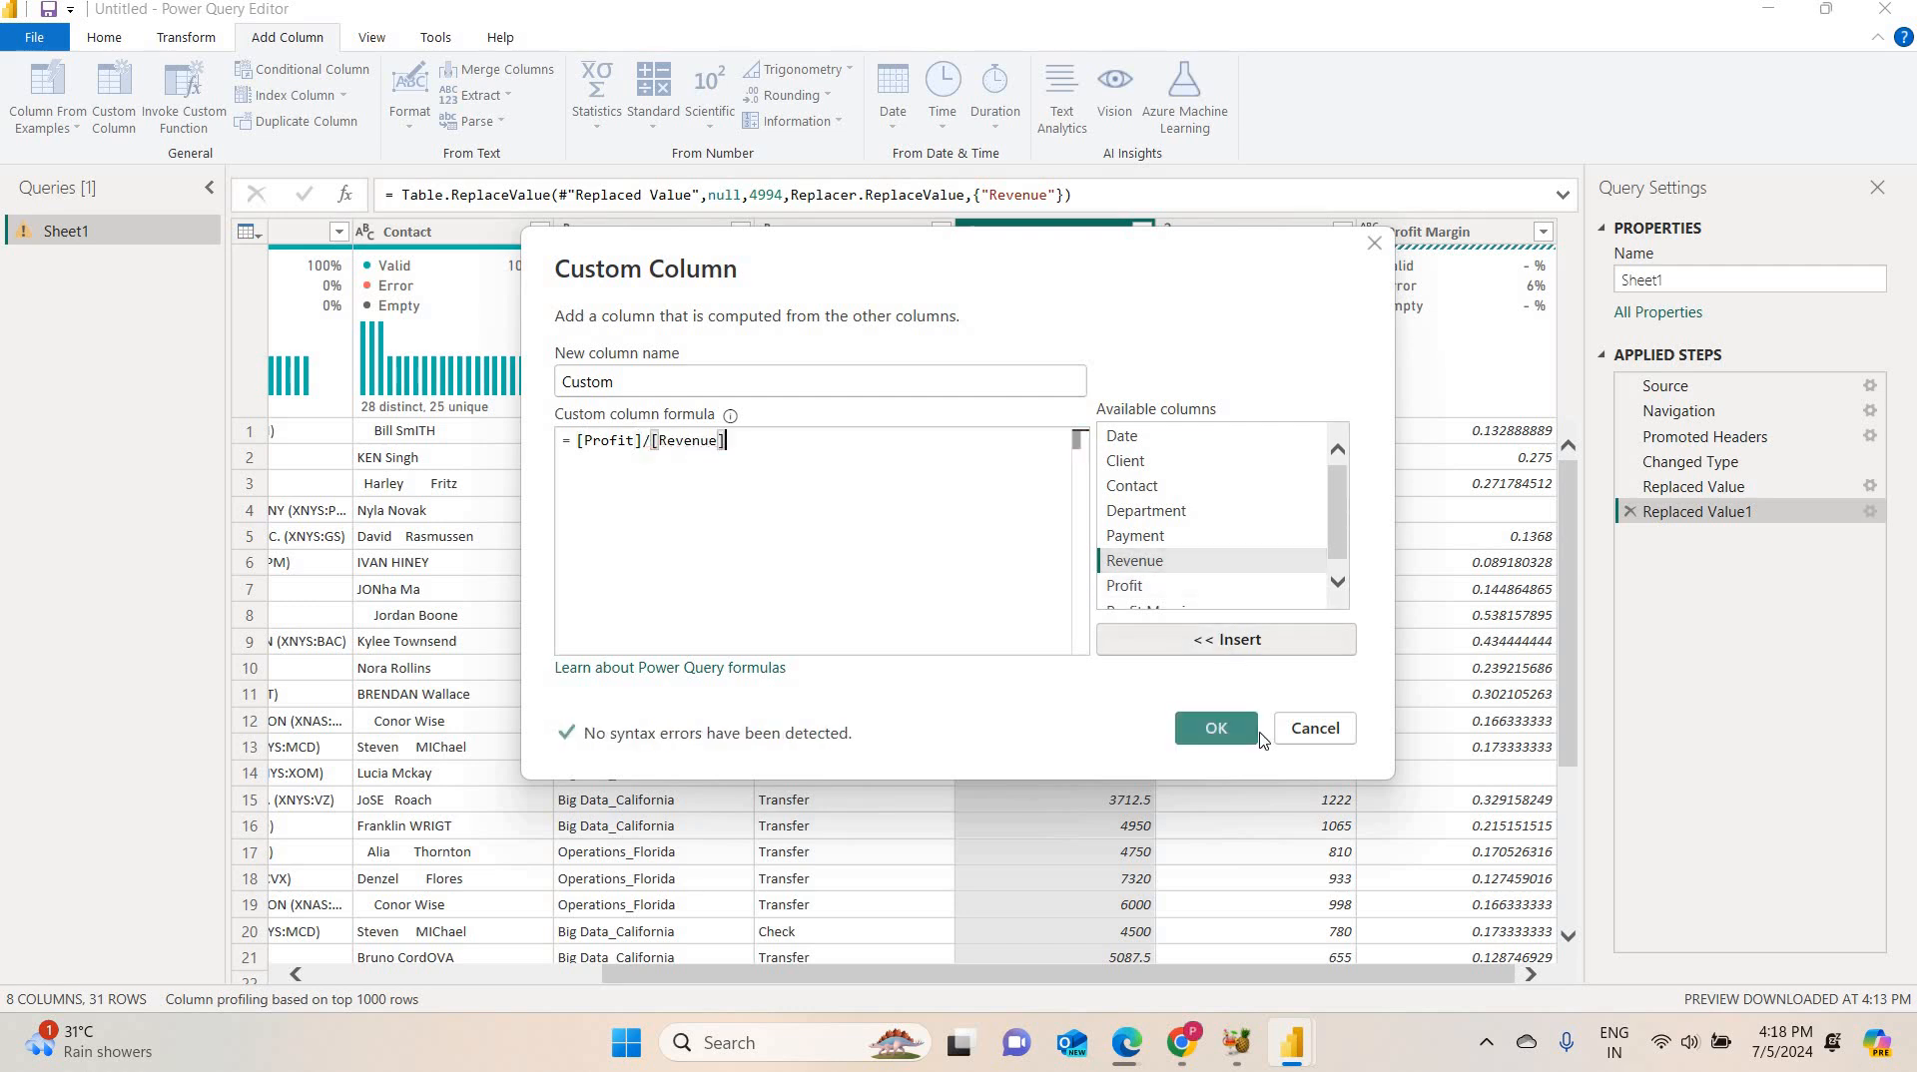
click(1216, 729)
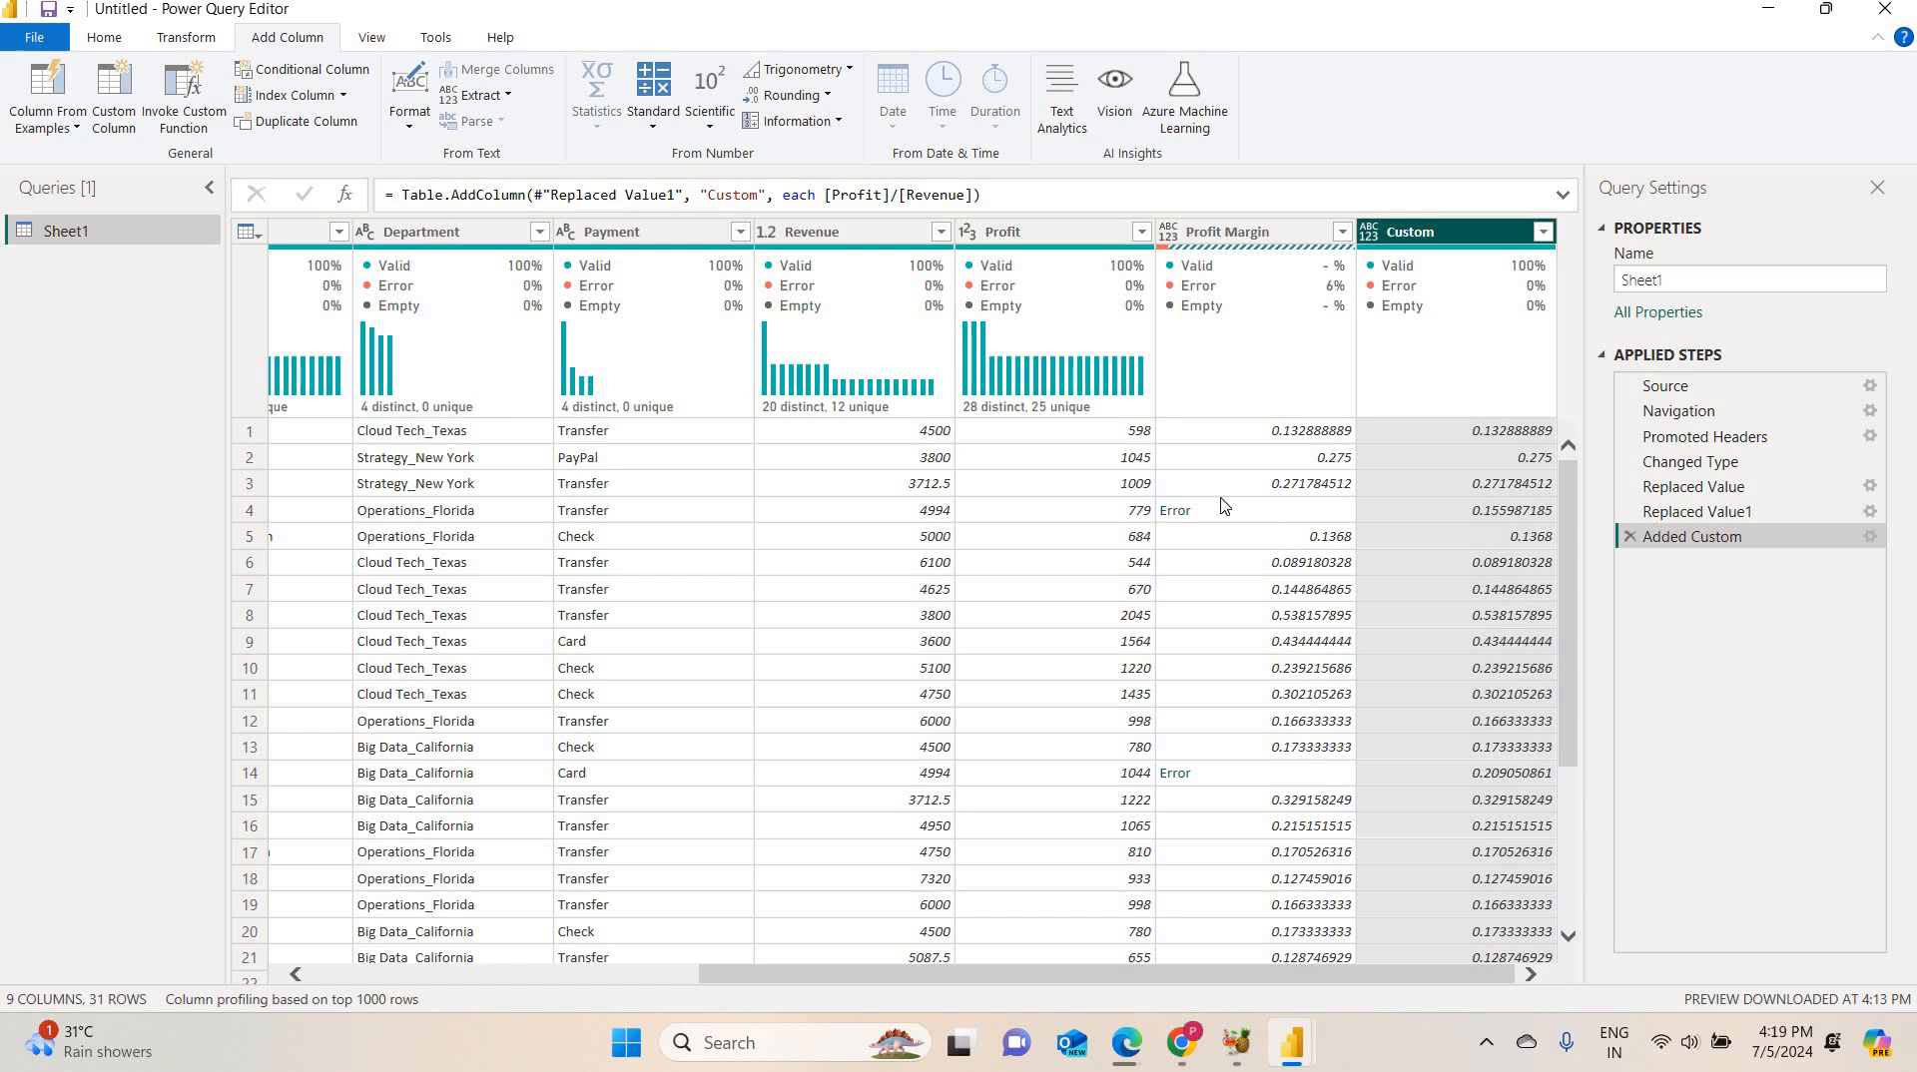
Remove the original Profit Margin column containing errors and rename the Custom column as Profit Margin.
click(1228, 232)
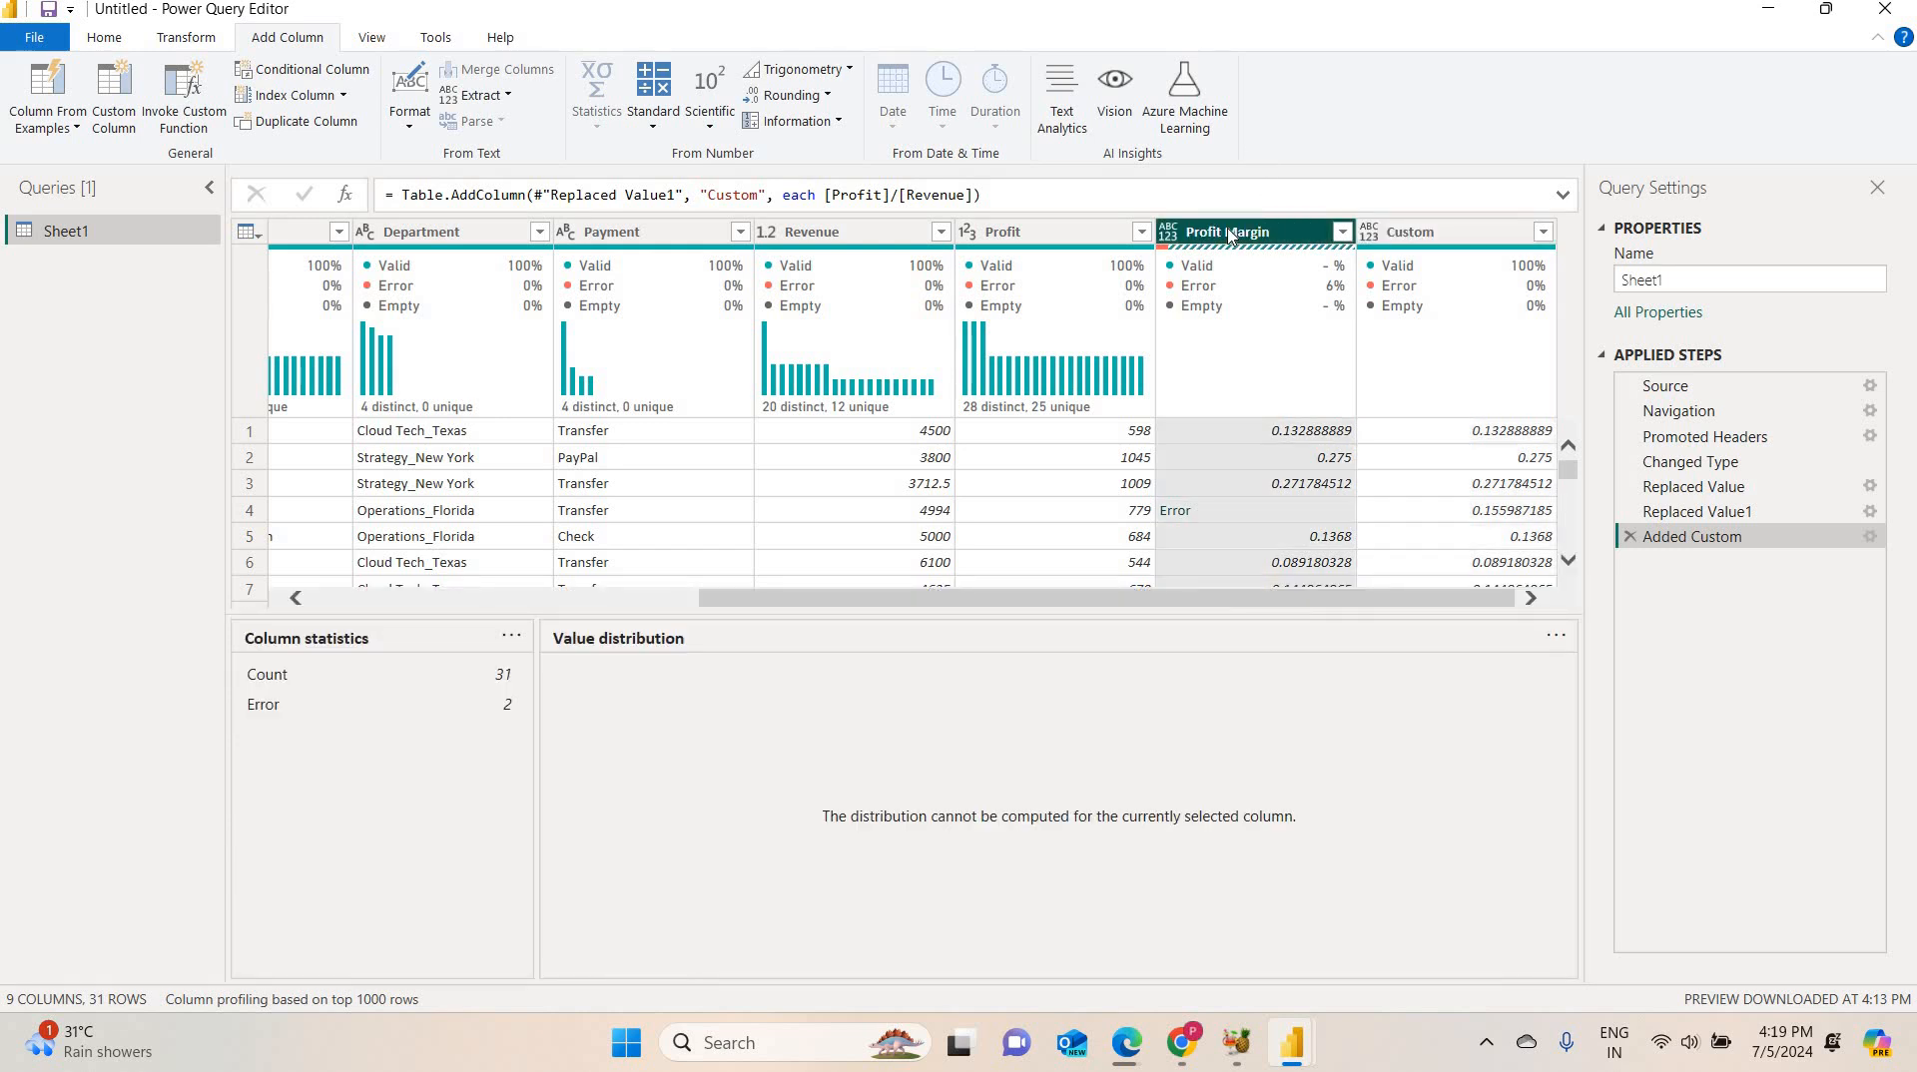
right_click(1228, 232)
click(1266, 277)
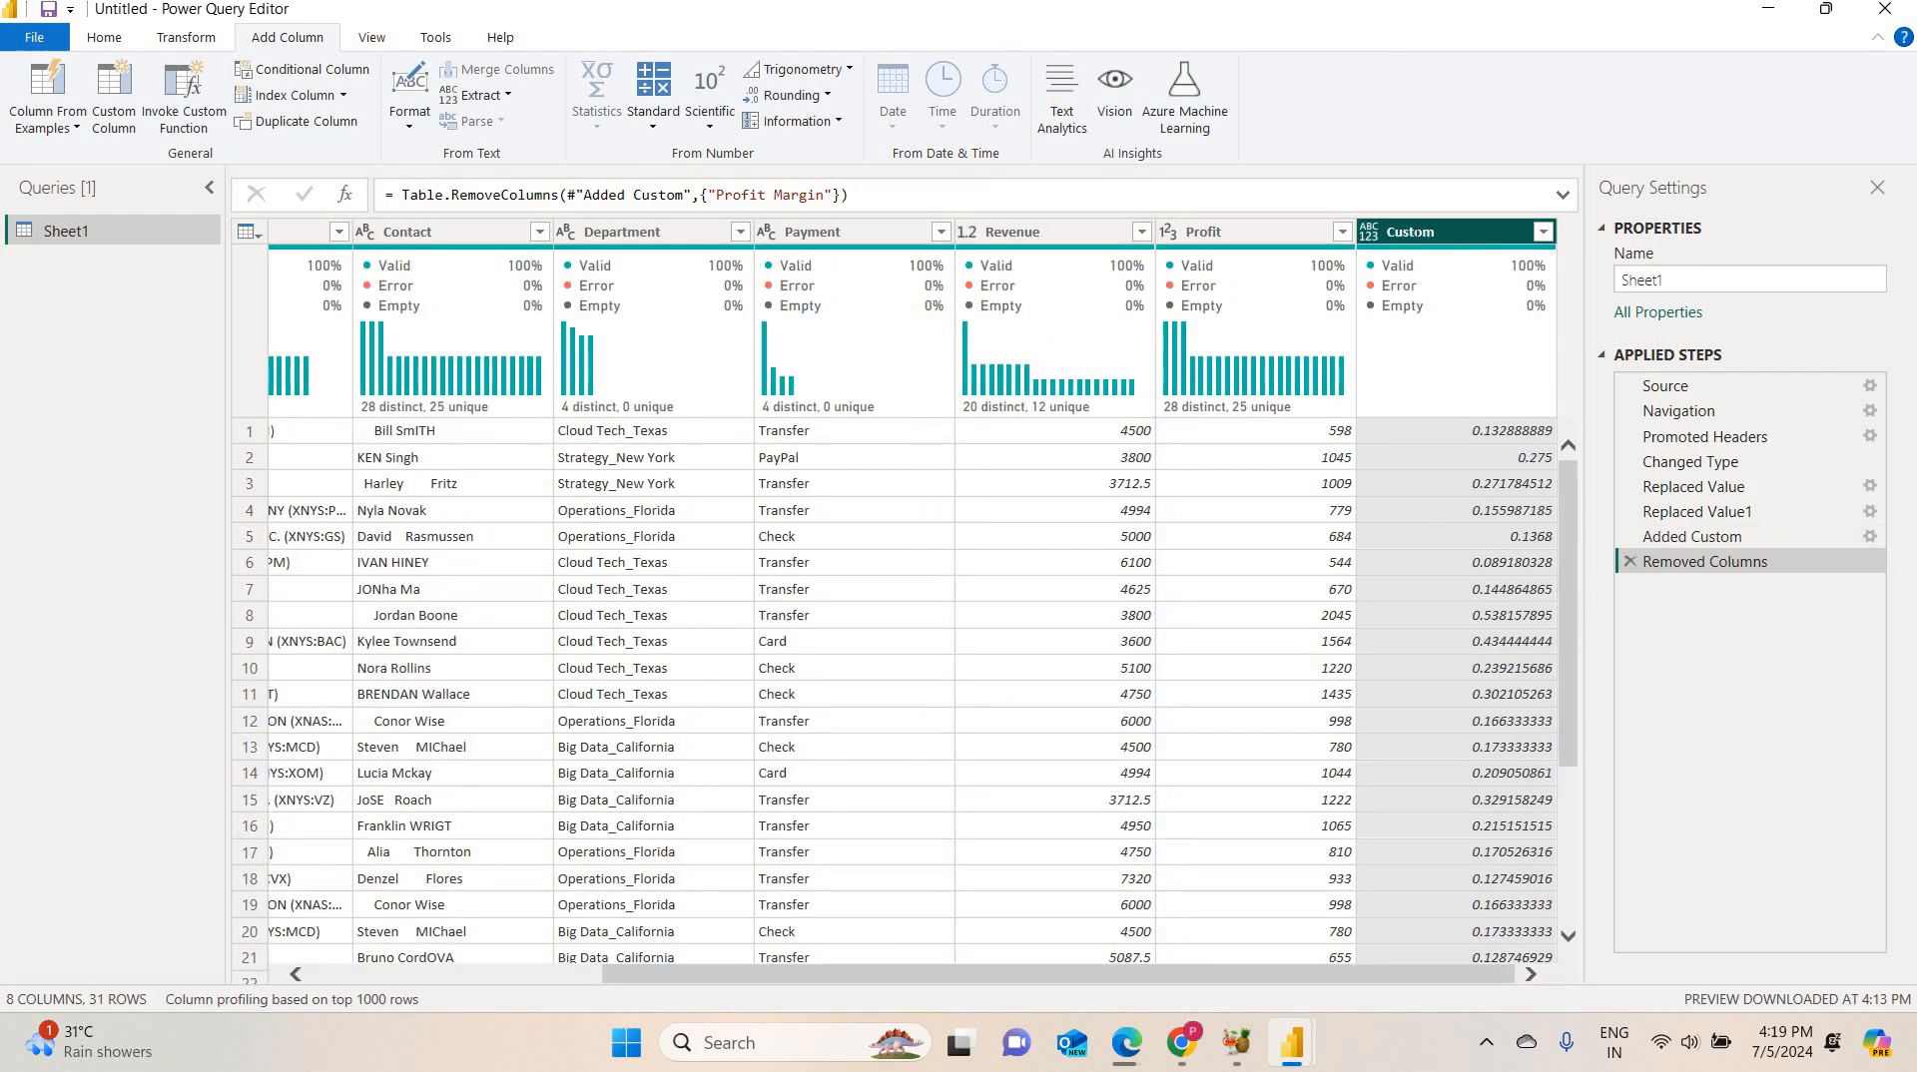
double_click(1416, 232)
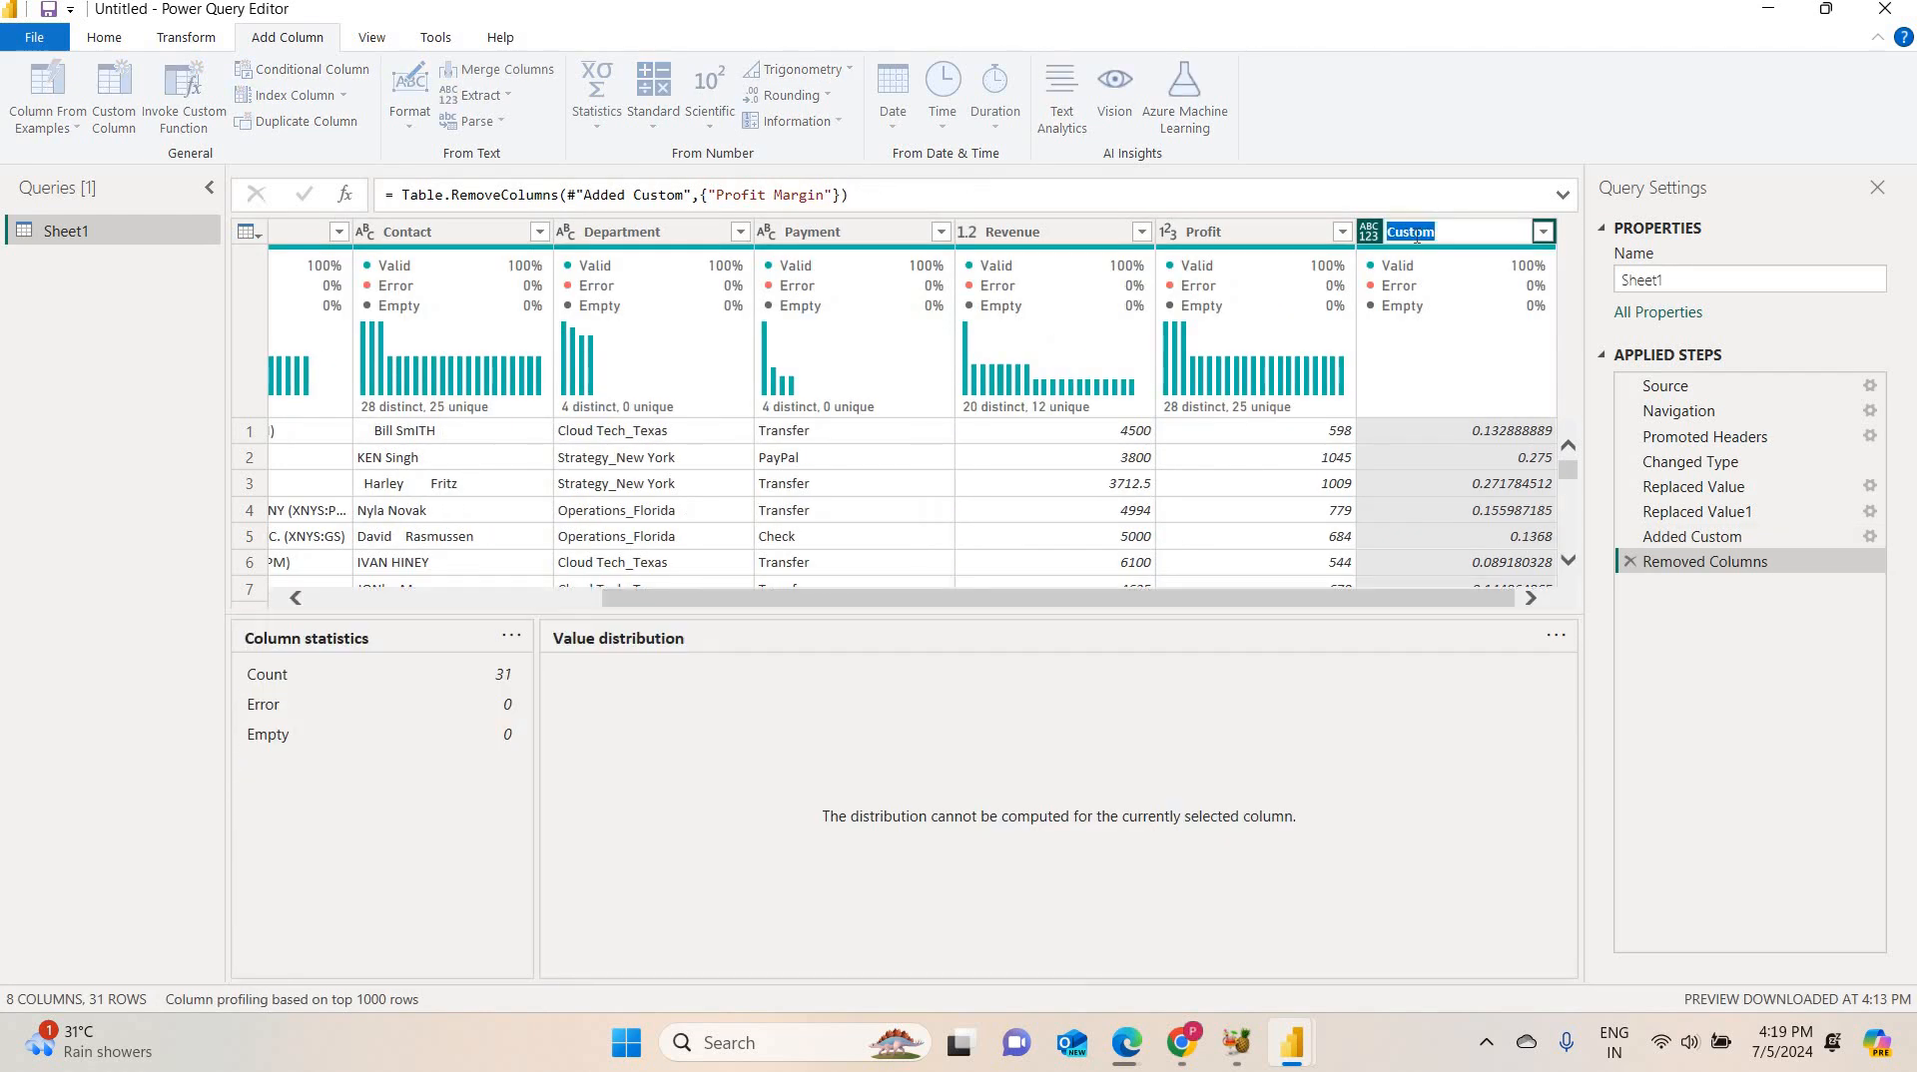
key(BackSpace)
text(Profit Margin)
key(Return)
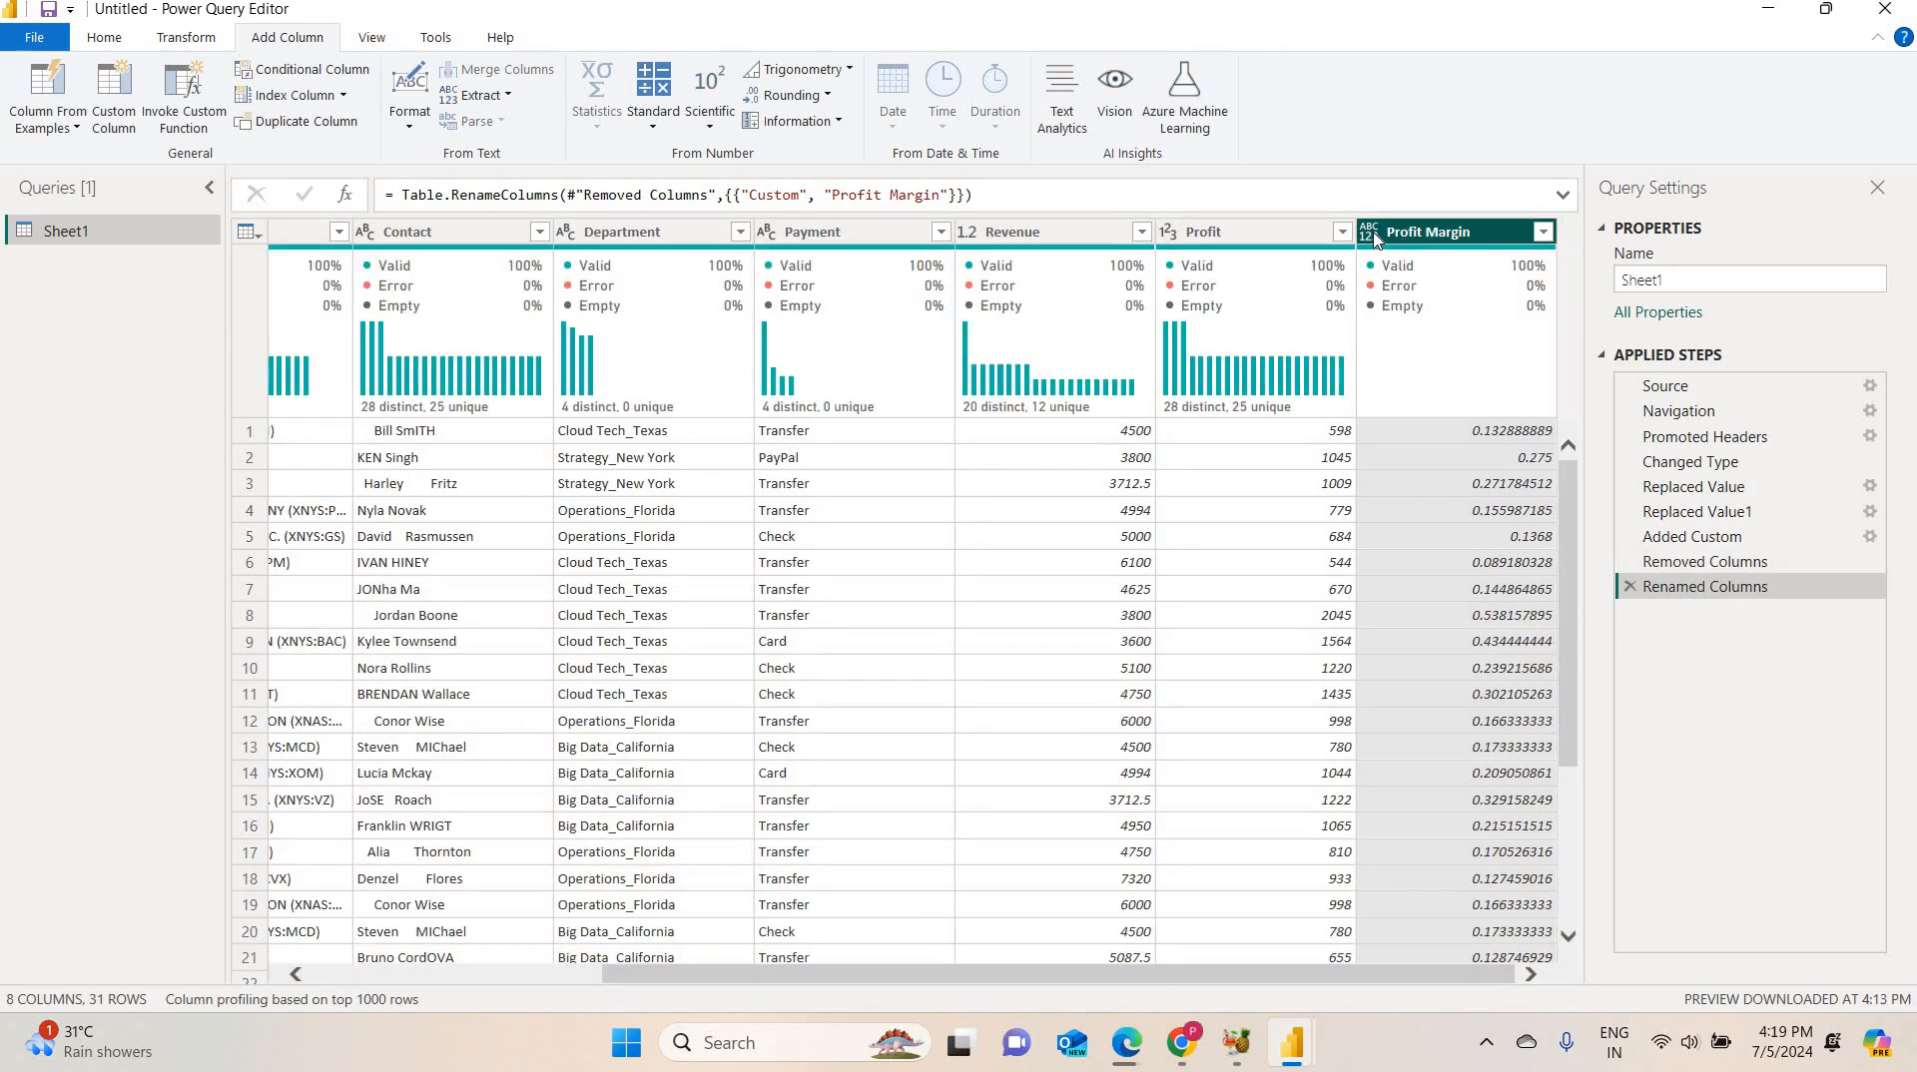
Set the new Profit Margin column's data type to Percentage and check its valid, error and empty shares.
click(1369, 233)
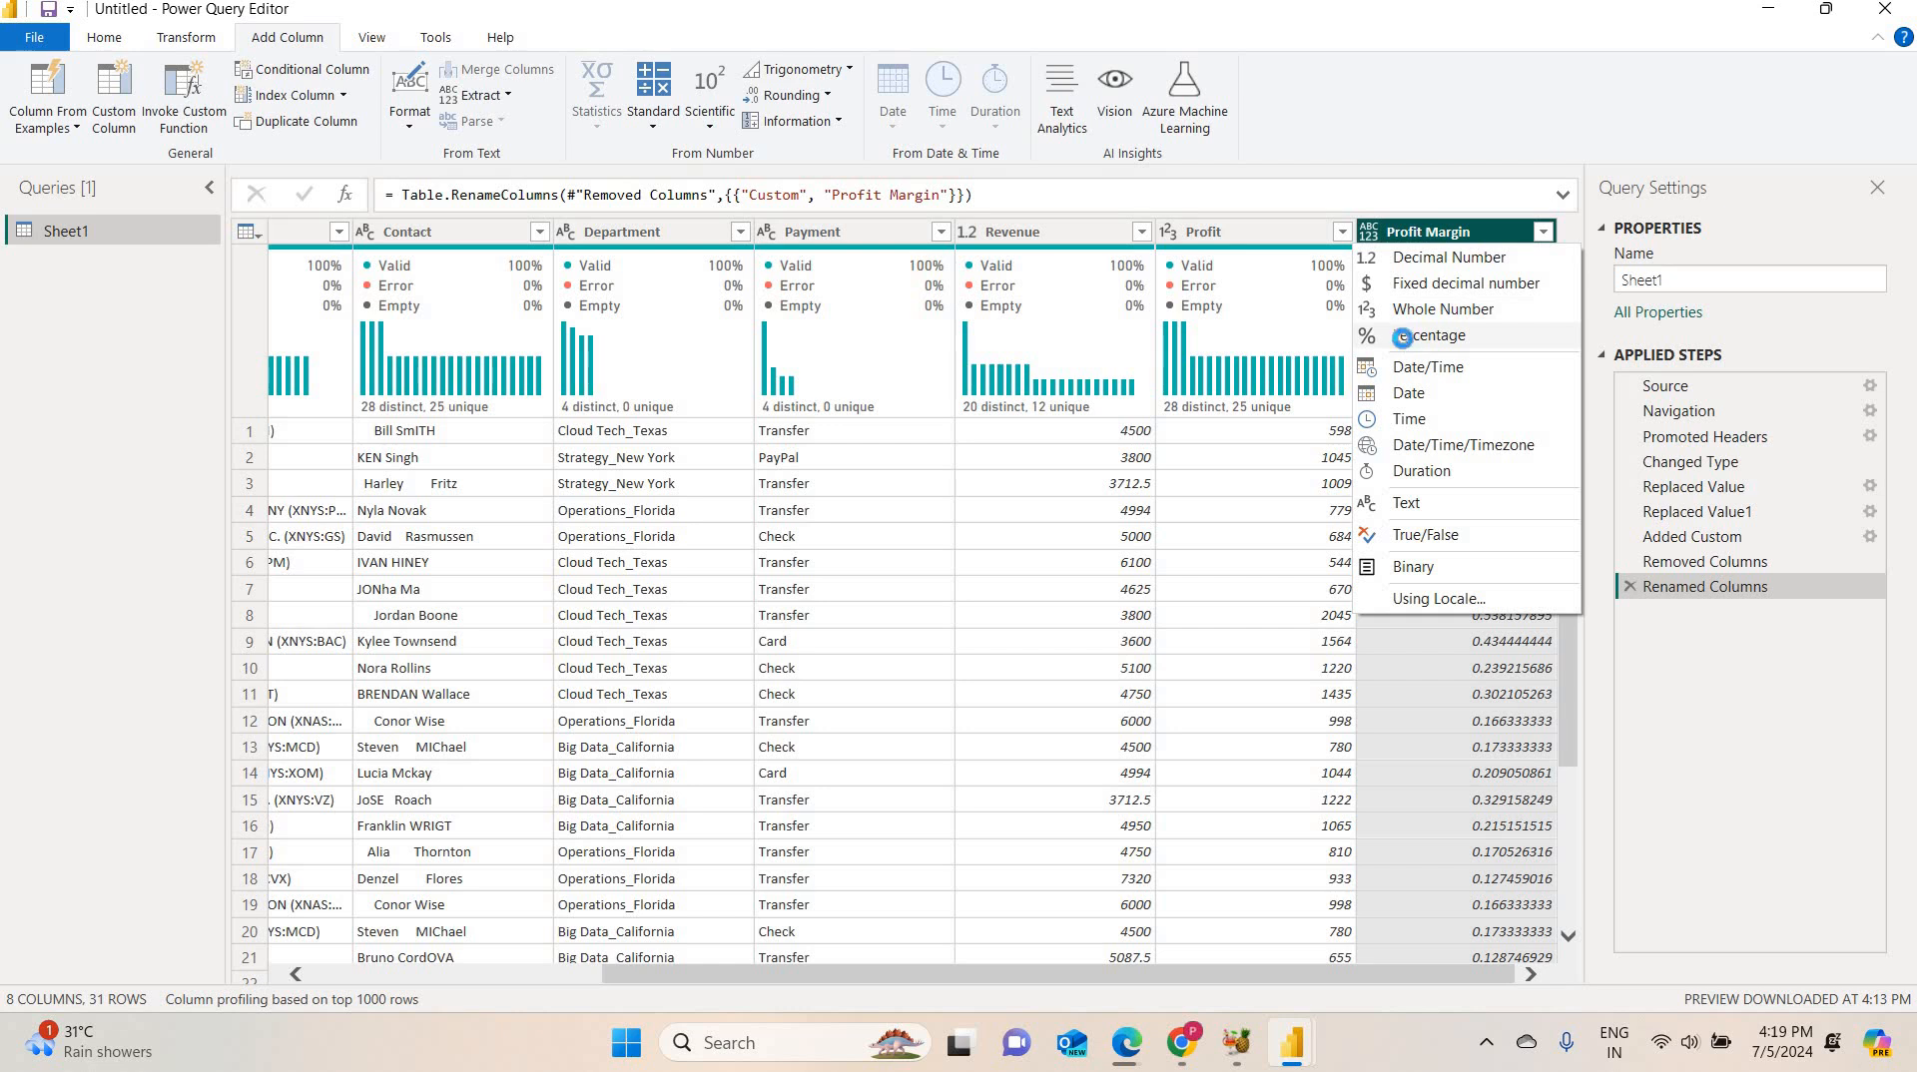
click(1407, 340)
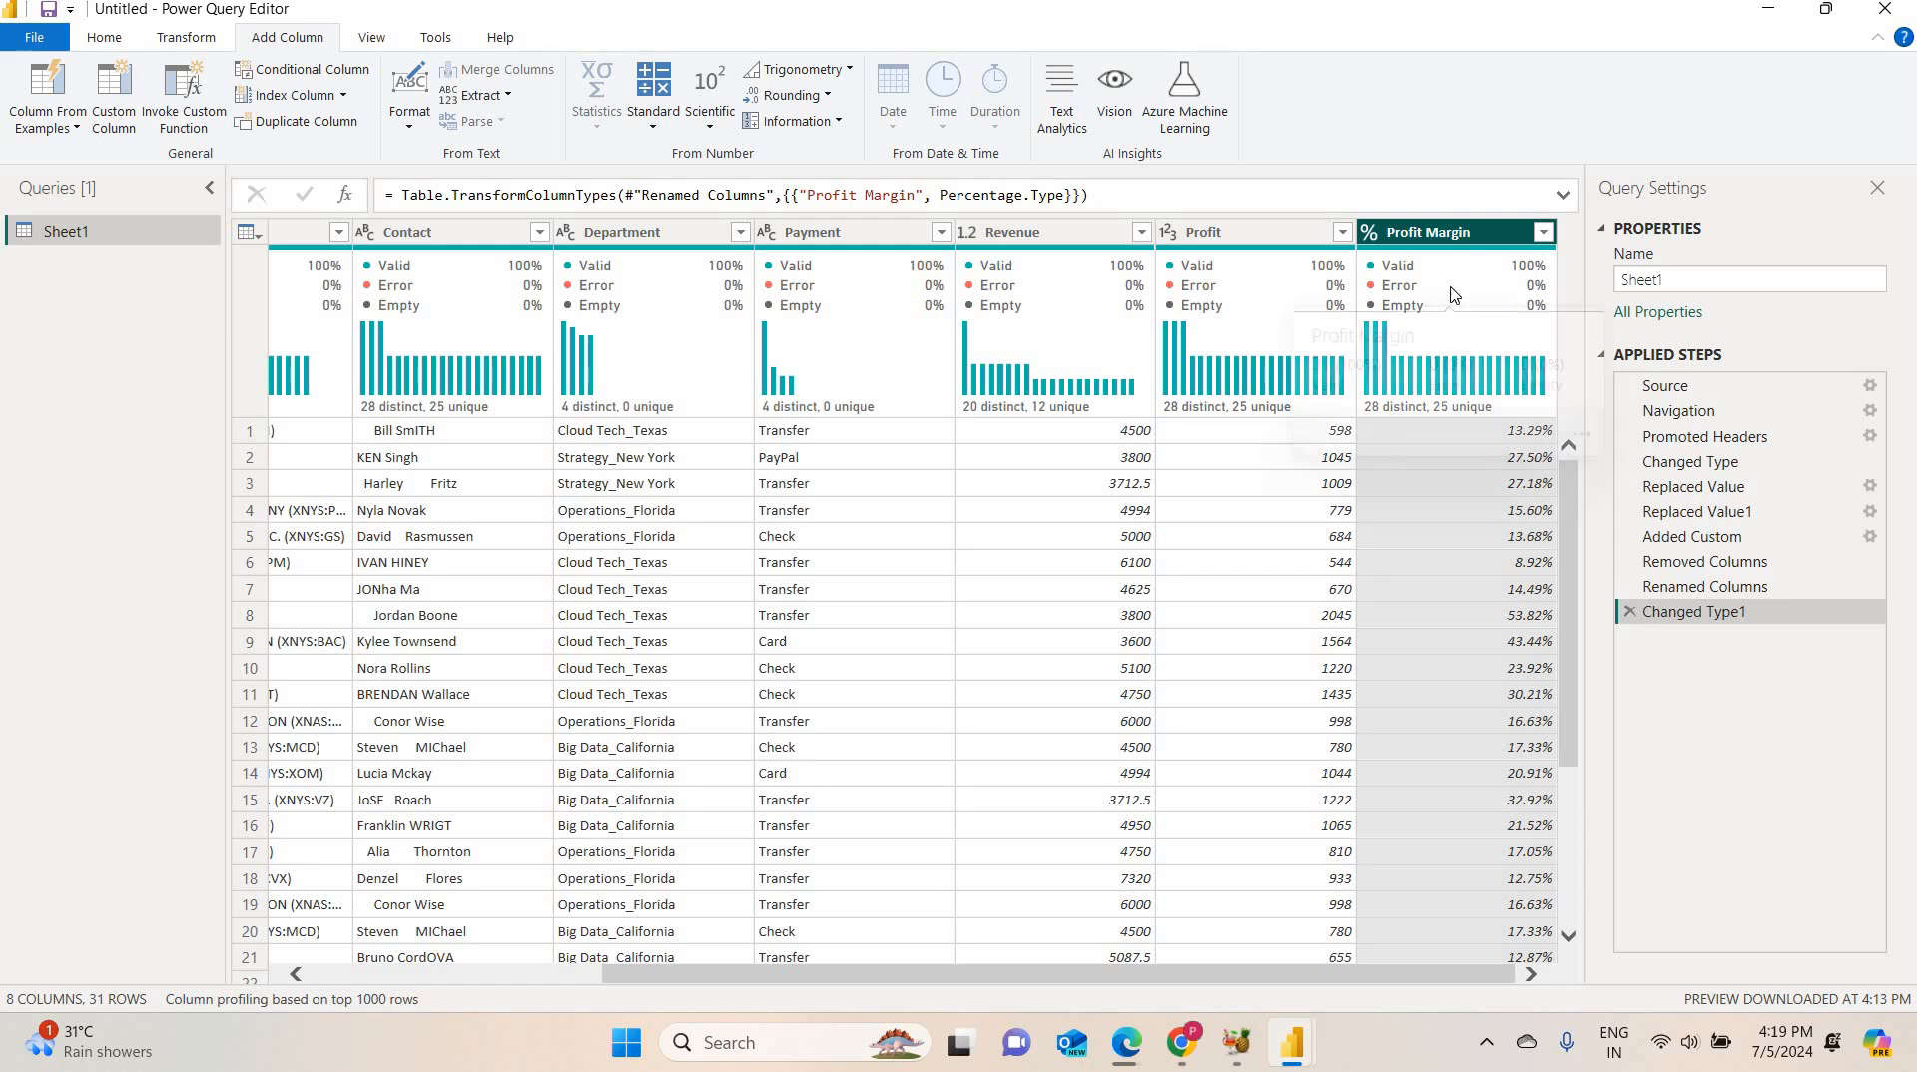
mouse_move(1533, 285)
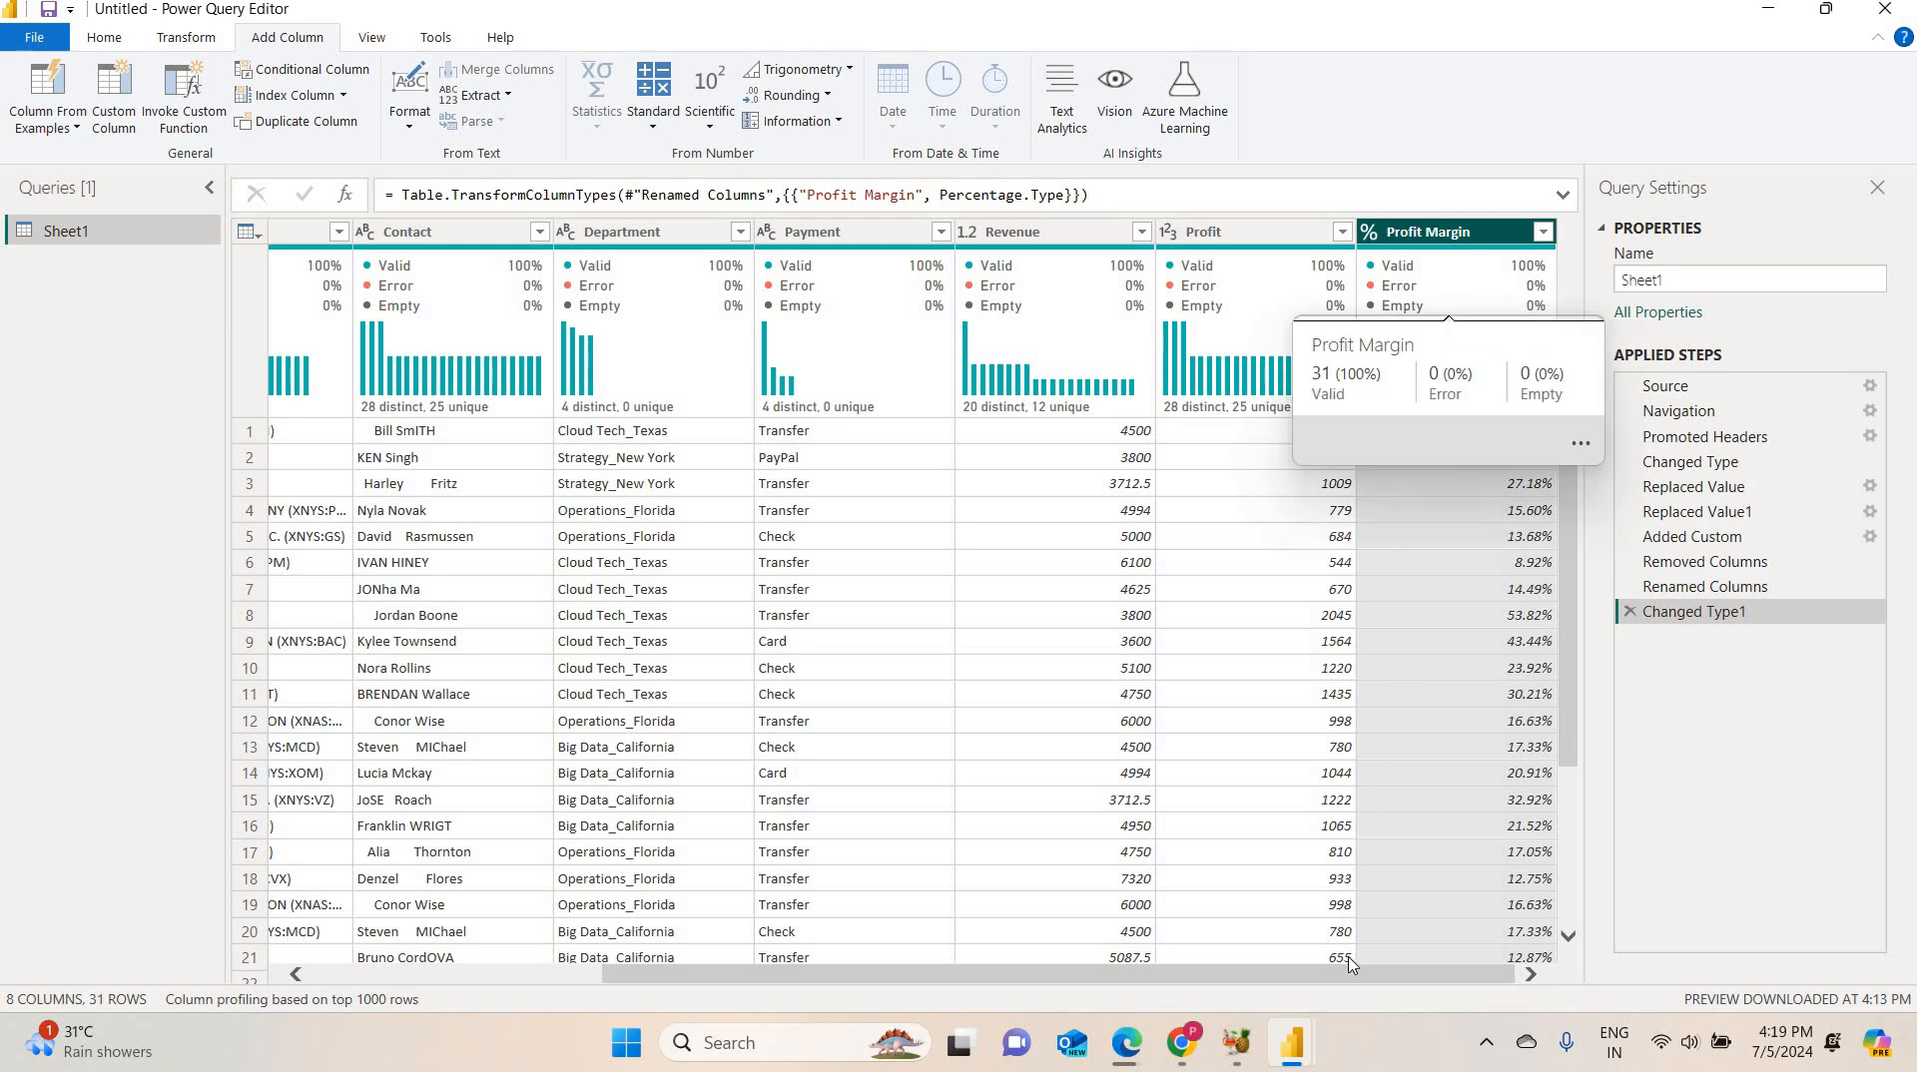
Split the Client column by the custom delimiter "(" at each occurrence of the delimiter.
drag(1344, 986, 1064, 1006)
scroll(964, 999, left, 3)
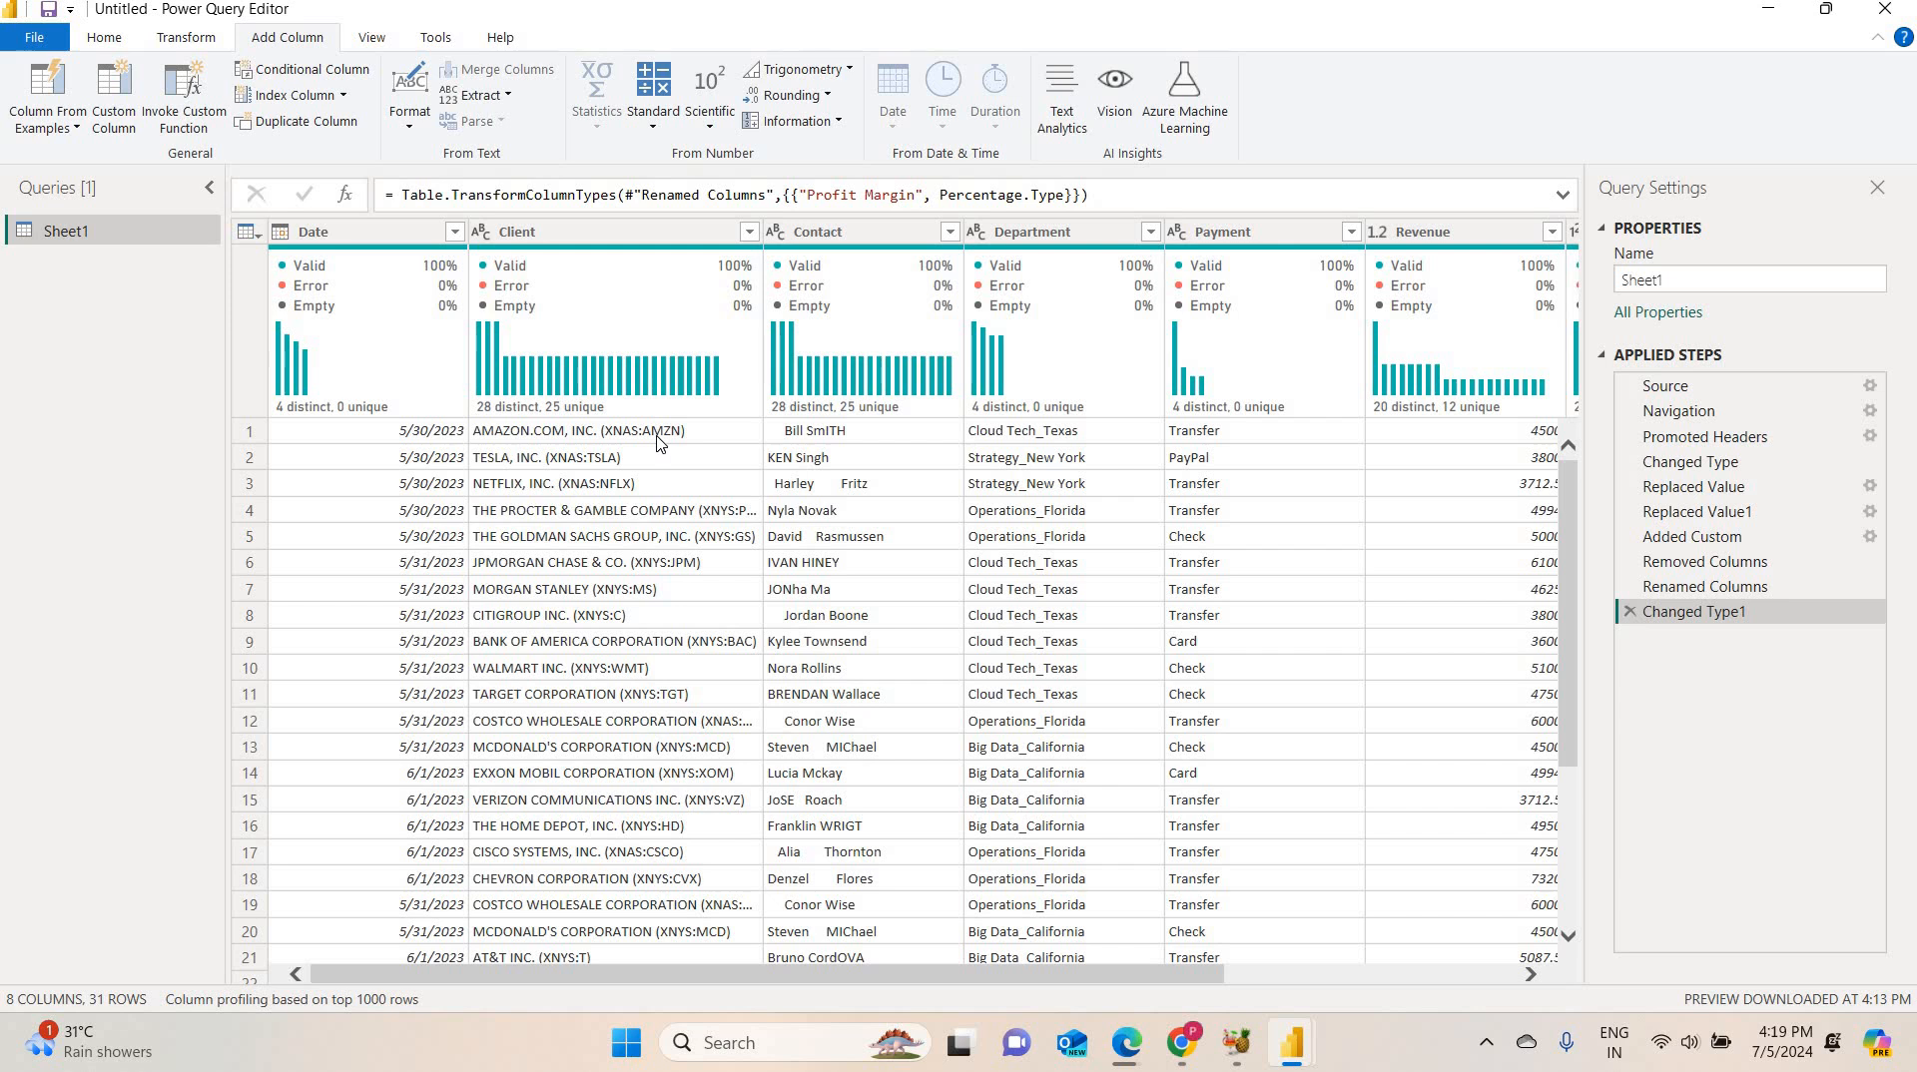
click(168, 44)
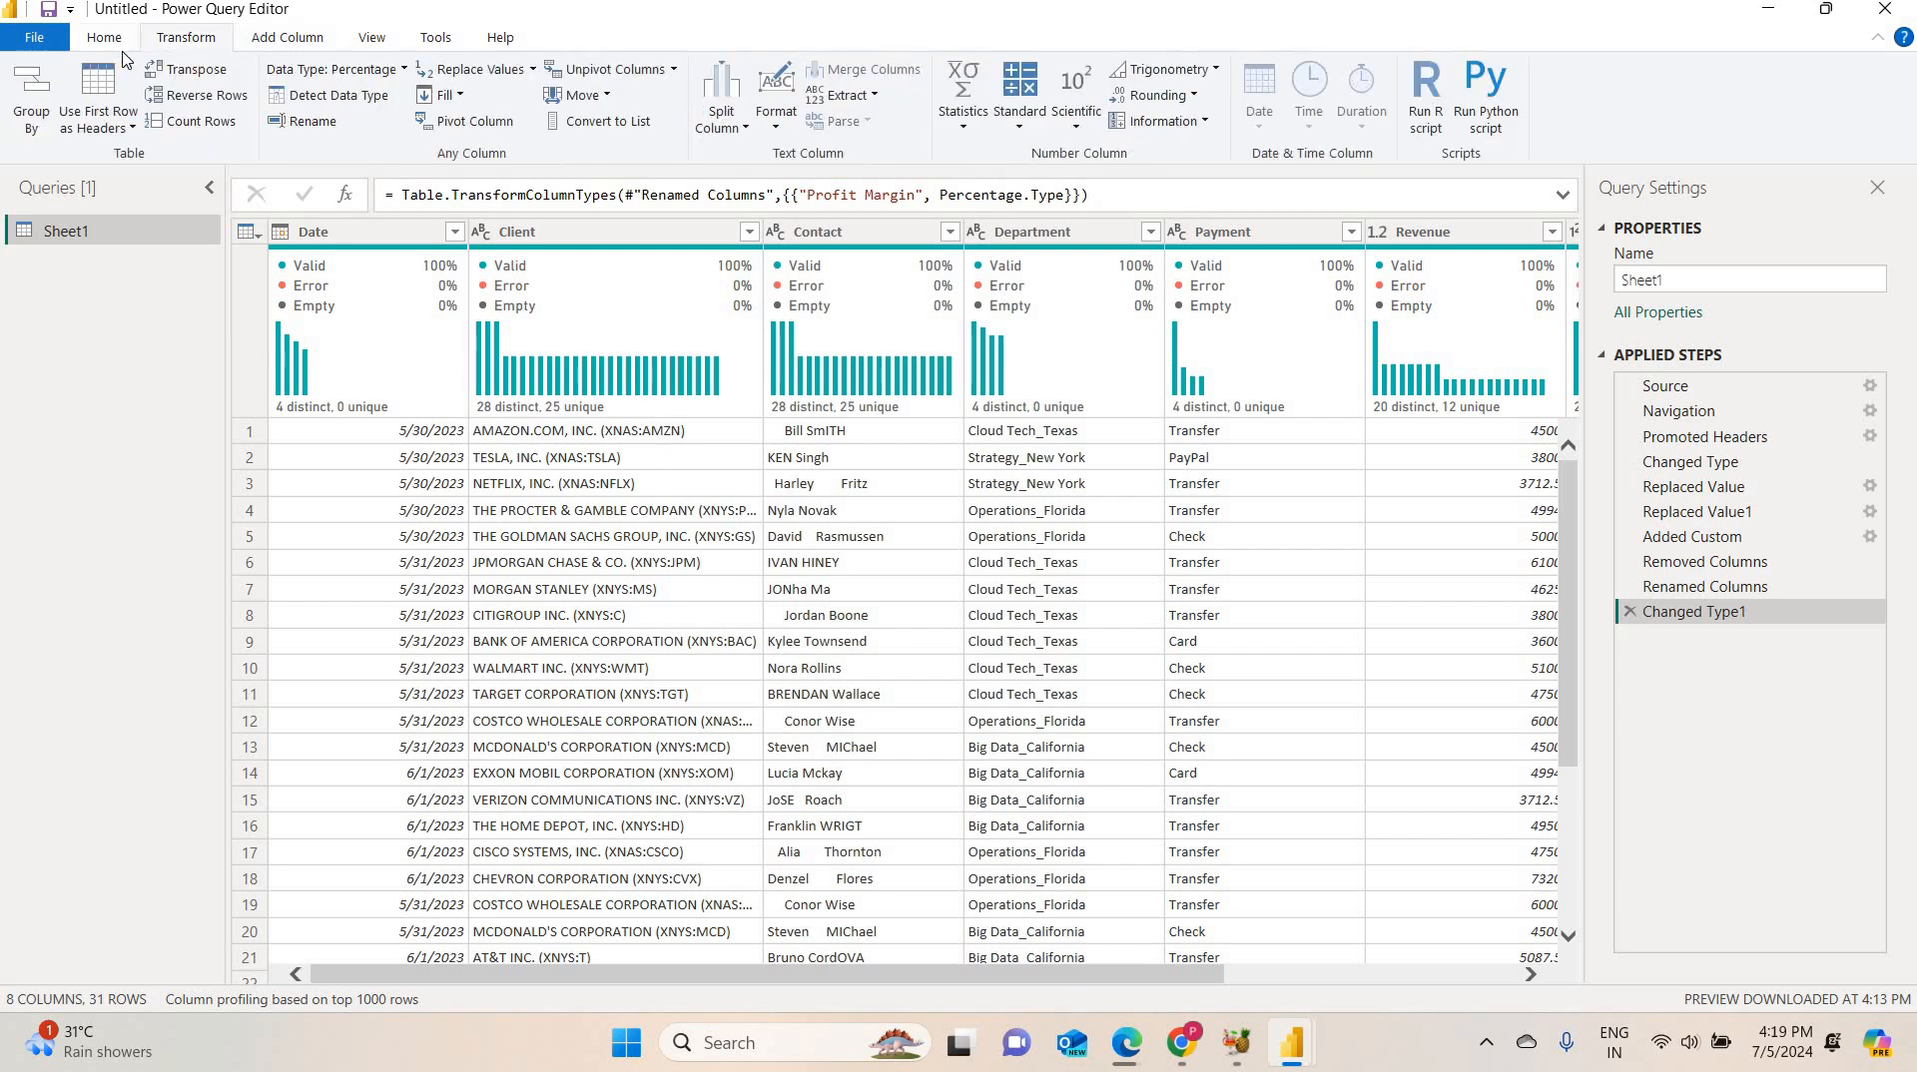
click(116, 40)
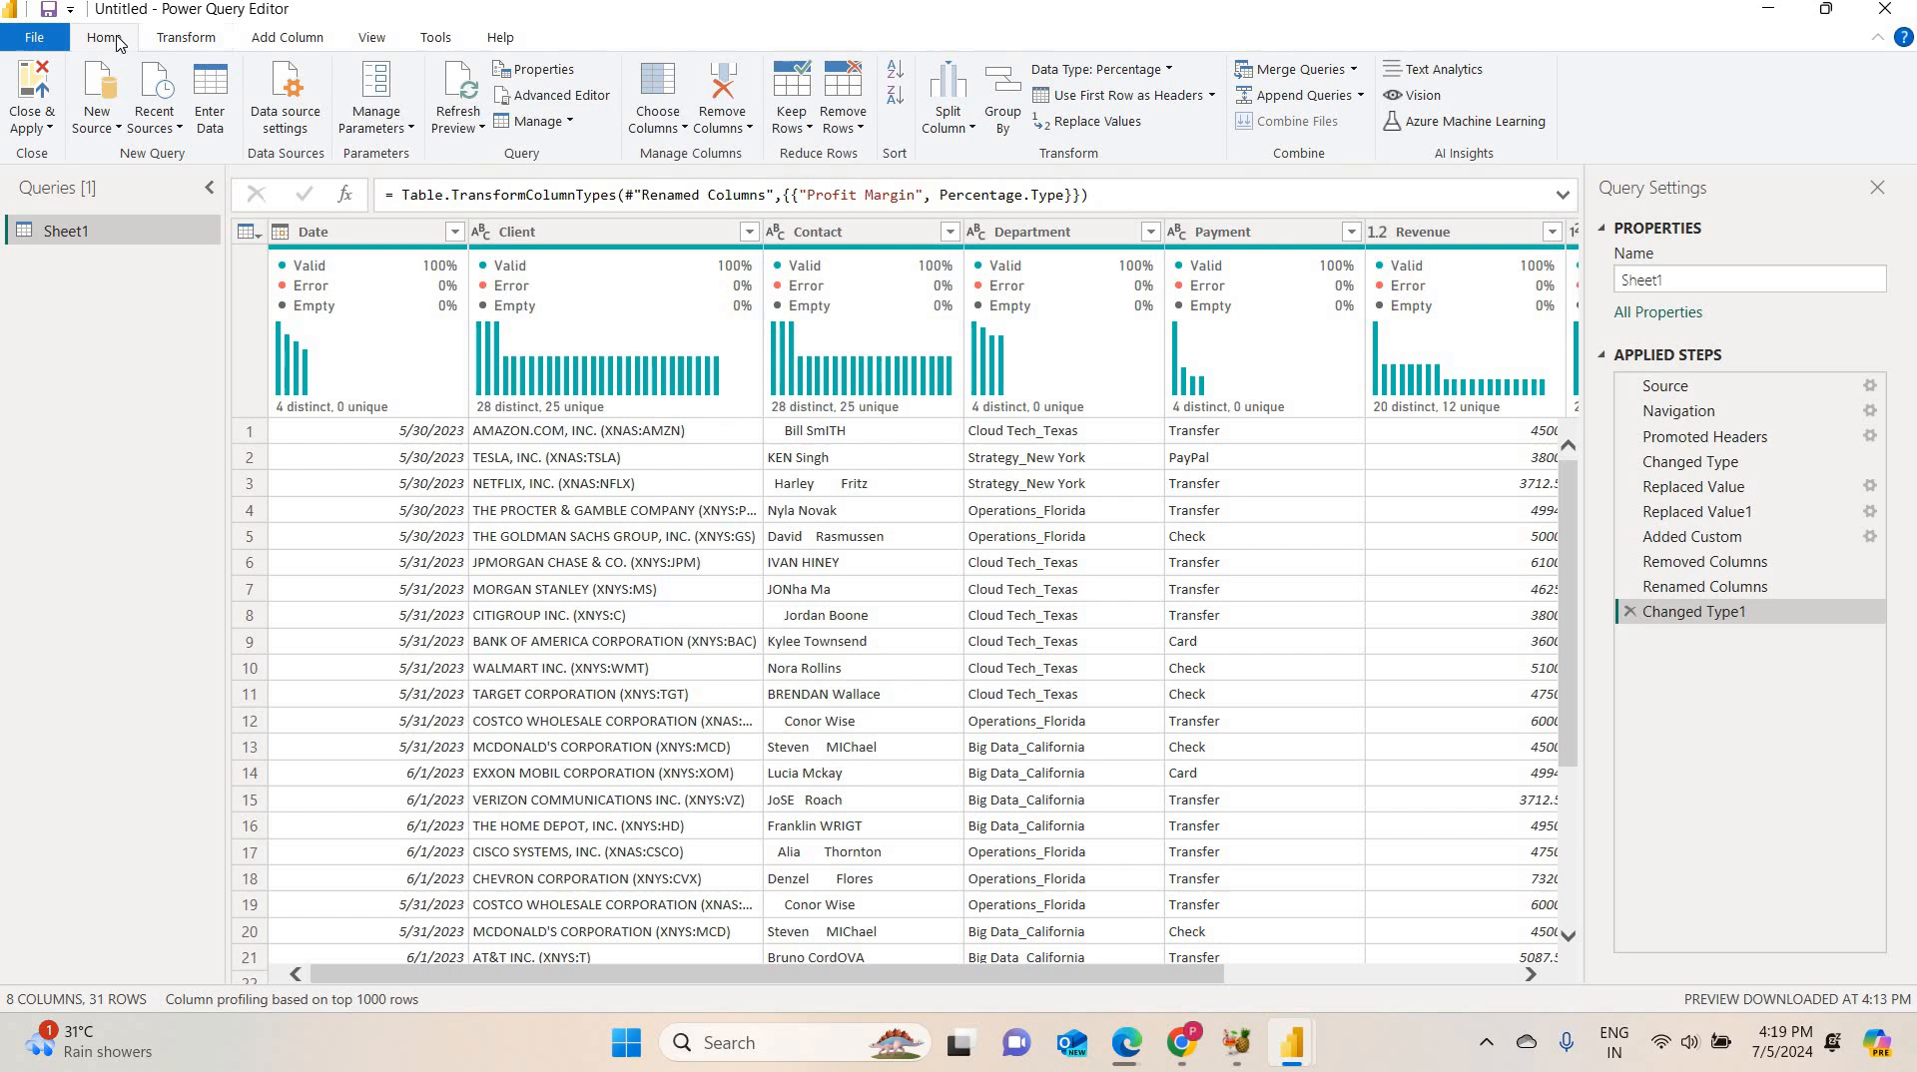
click(625, 238)
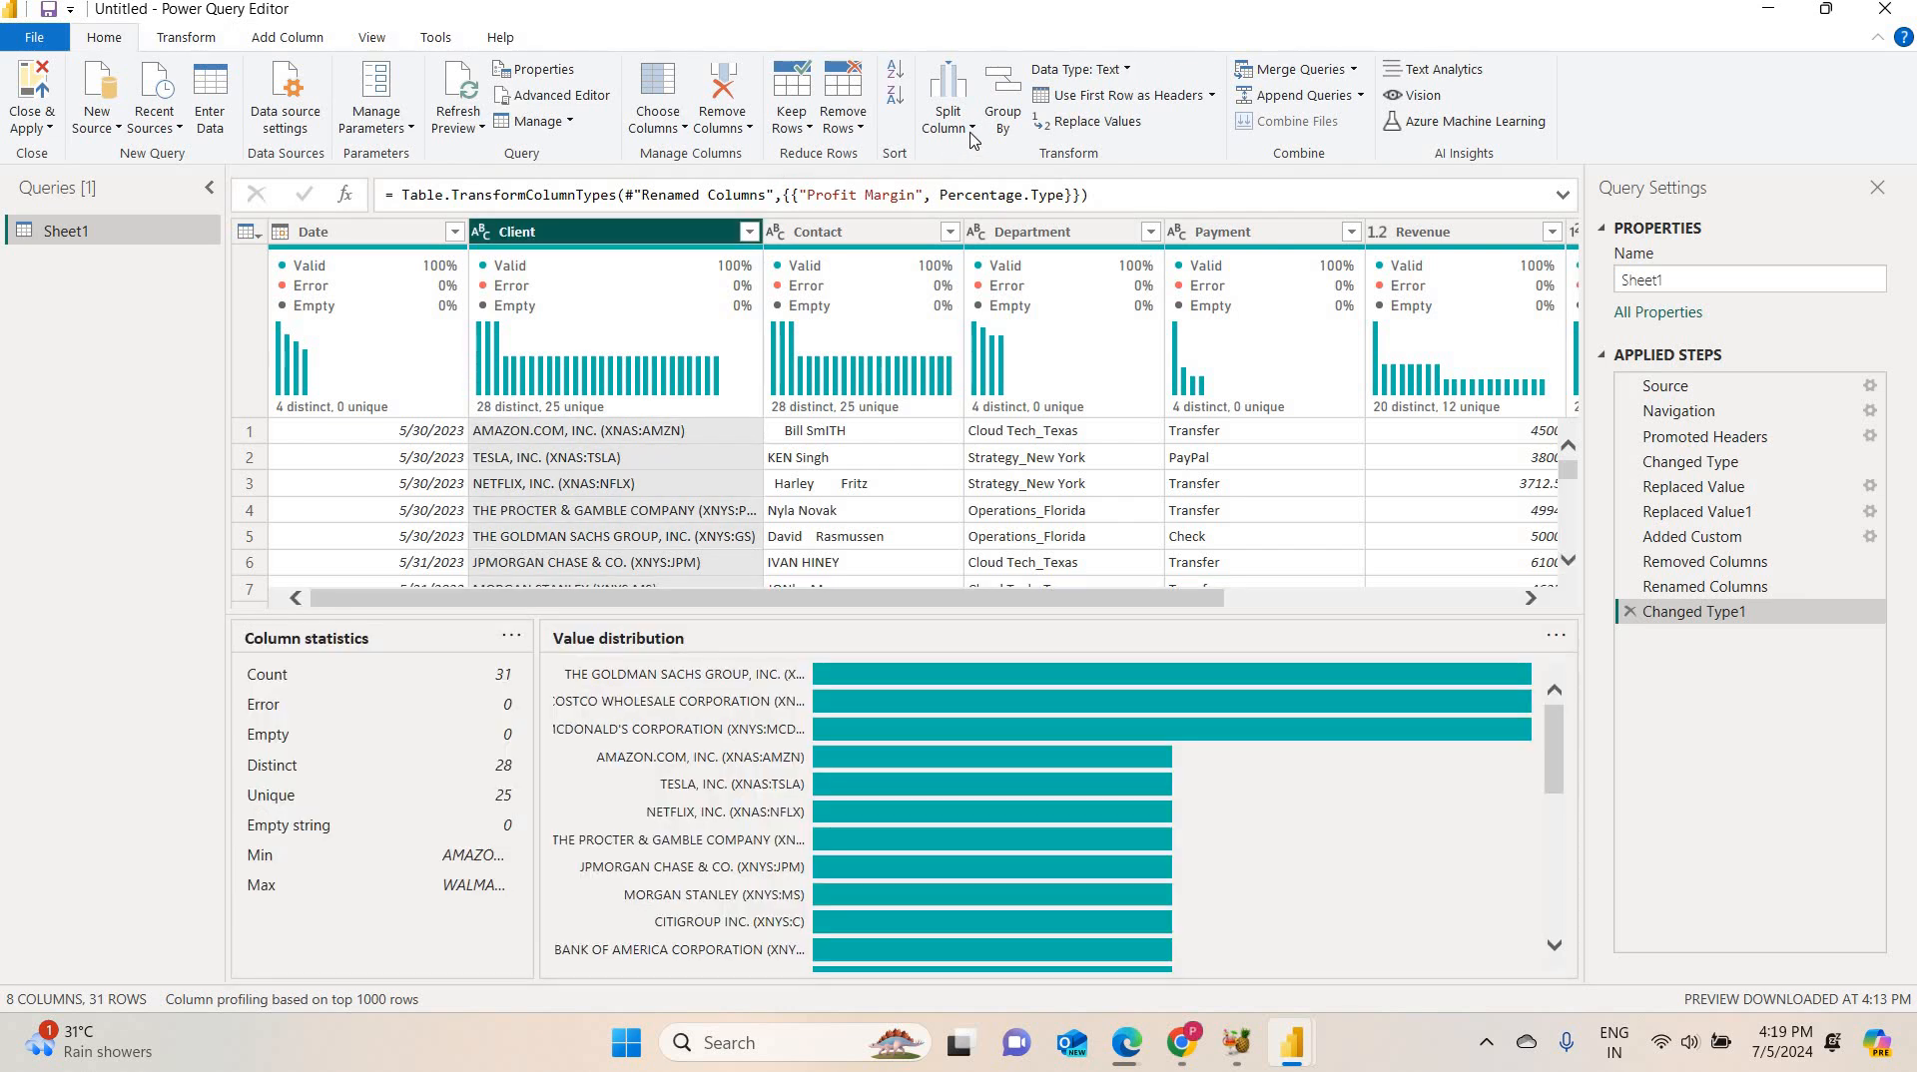
click(972, 136)
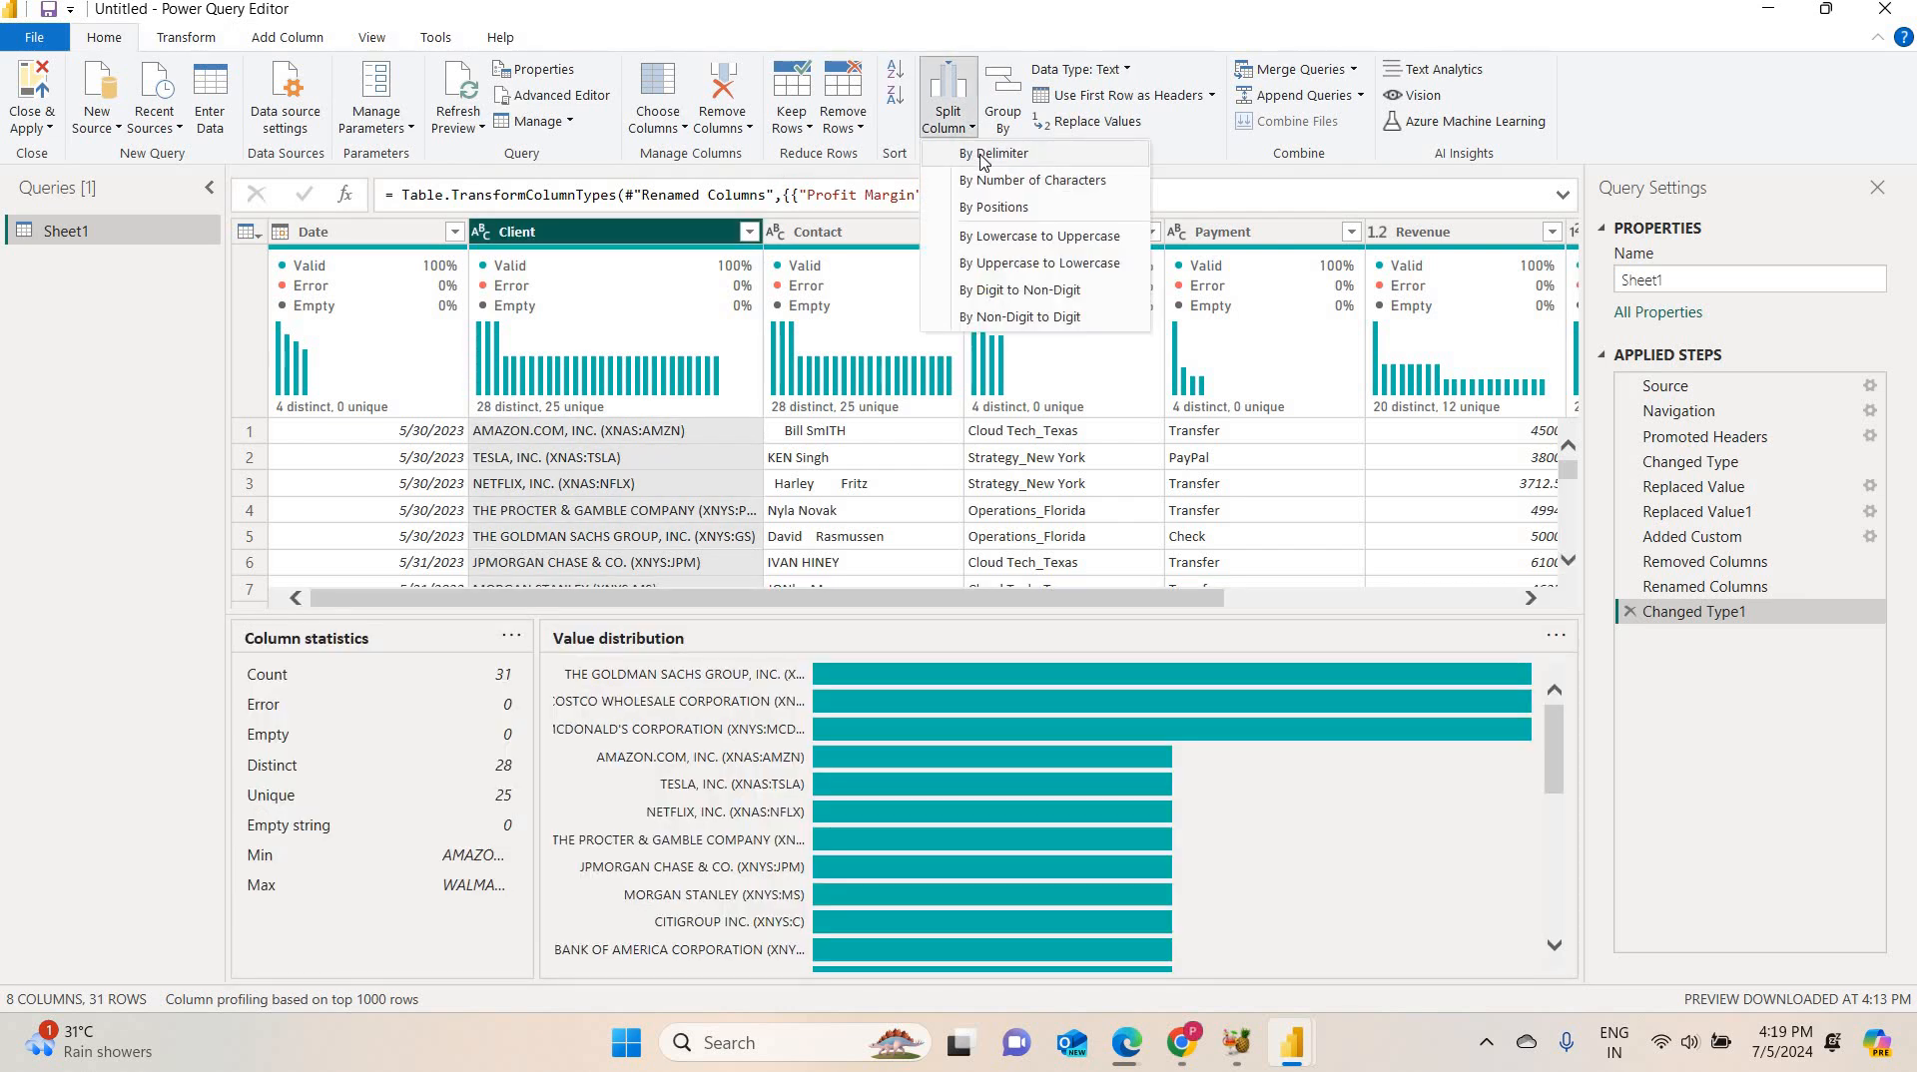
click(985, 155)
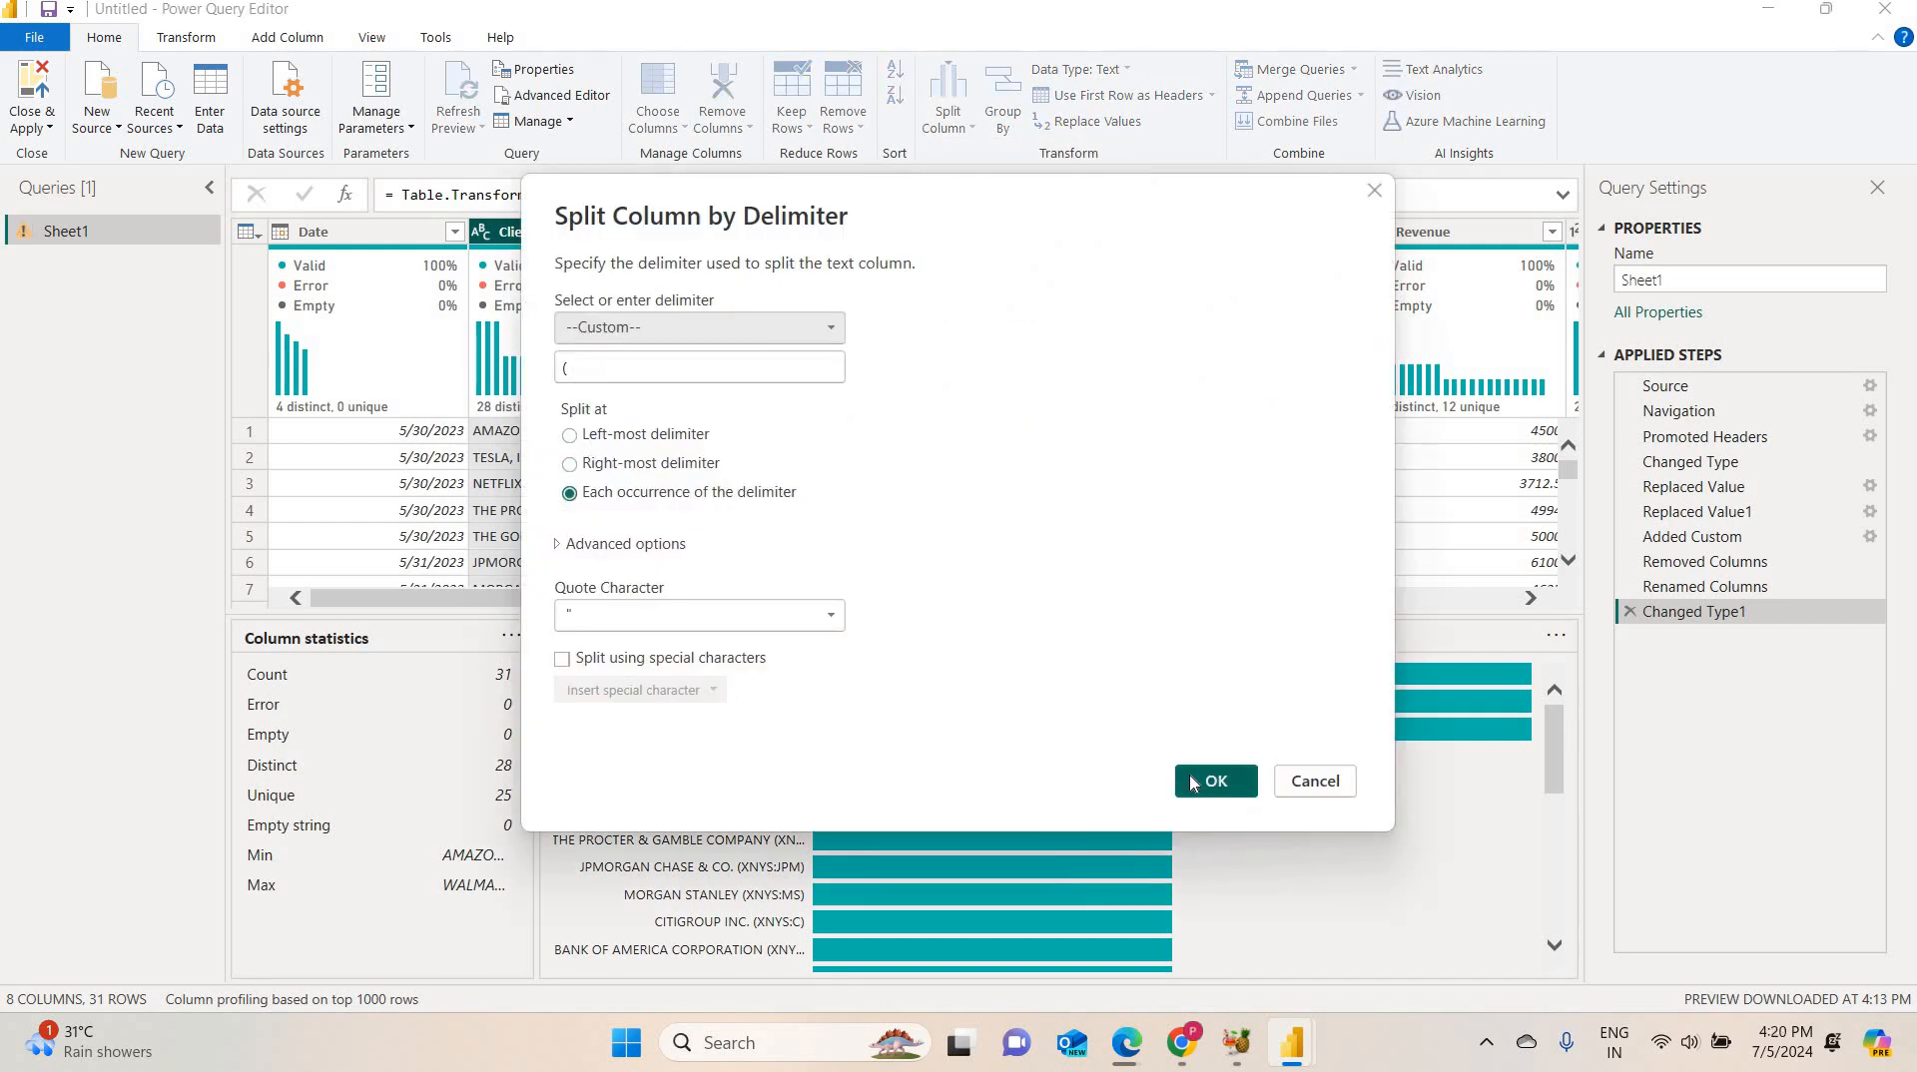
click(1214, 781)
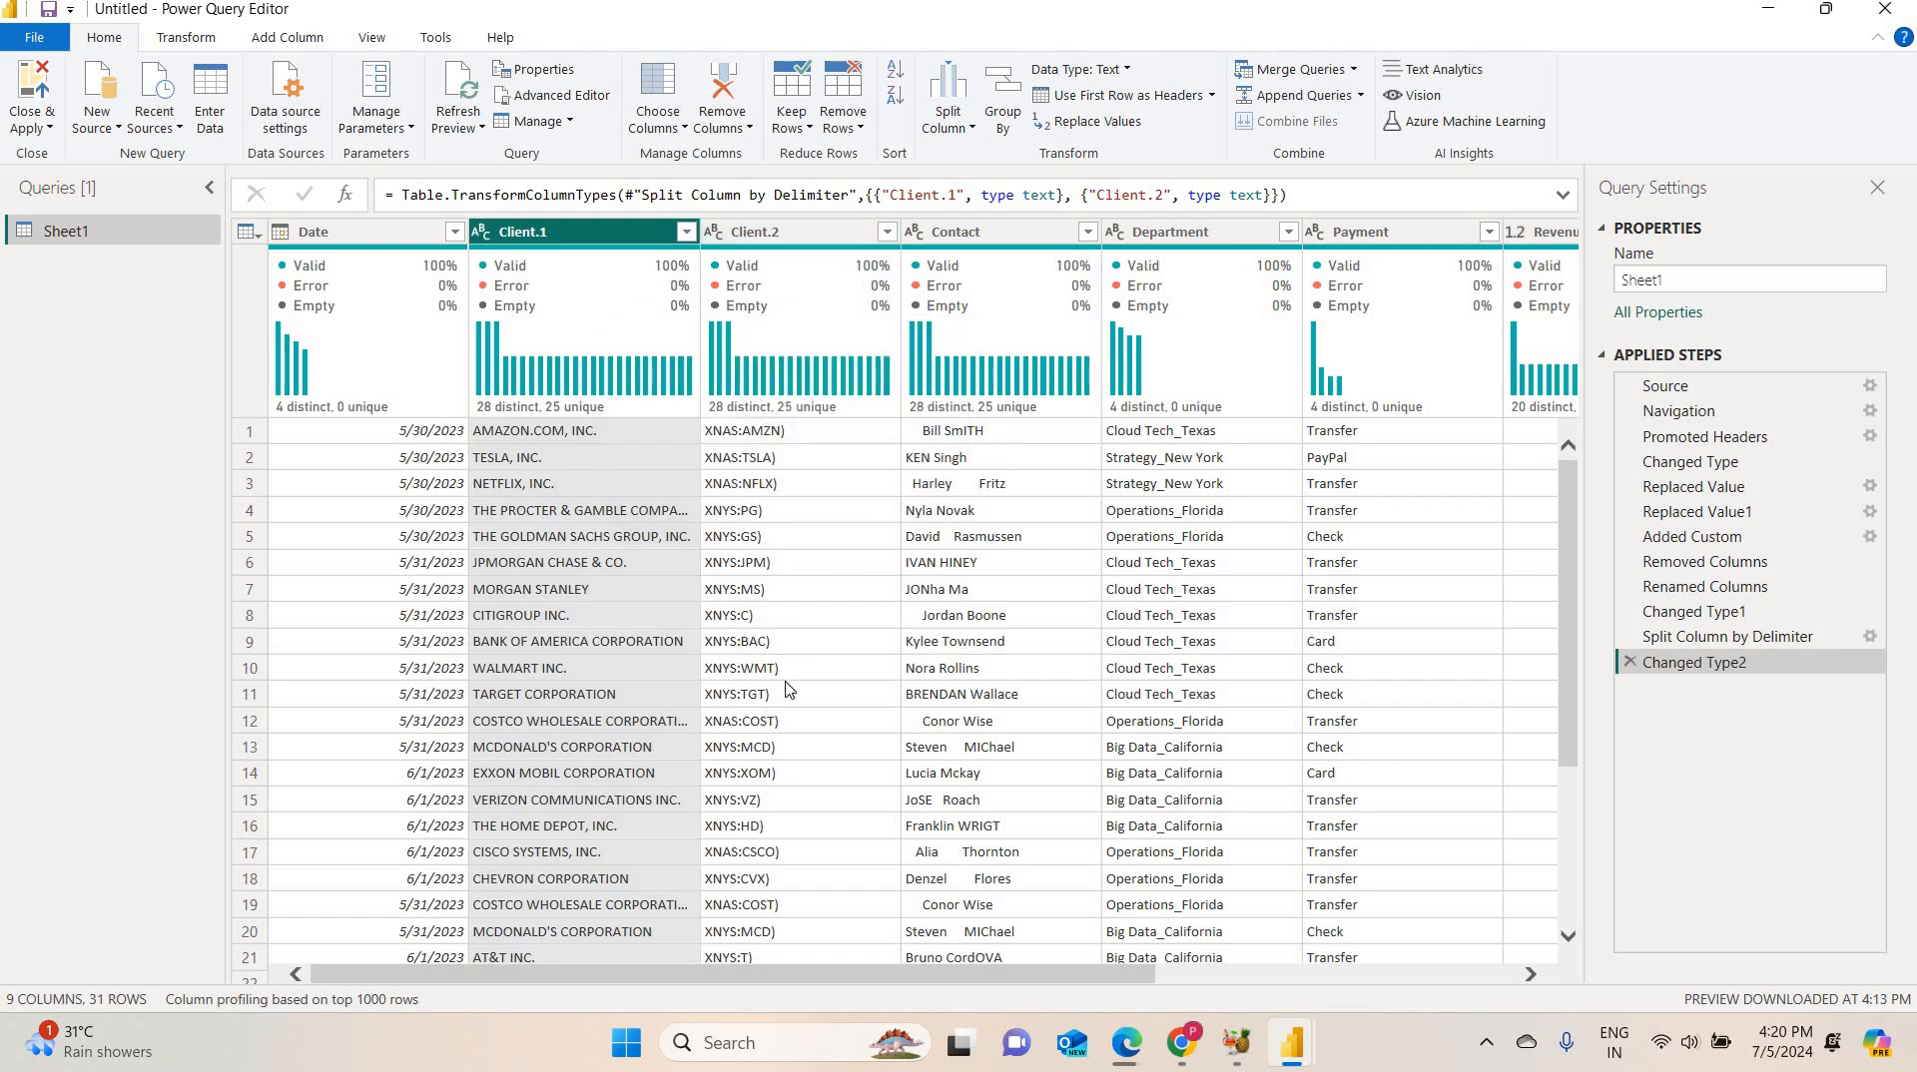
Remove the Client.2 column holding the ticker codes and rename the Client.1 column as Client.
right_click(773, 237)
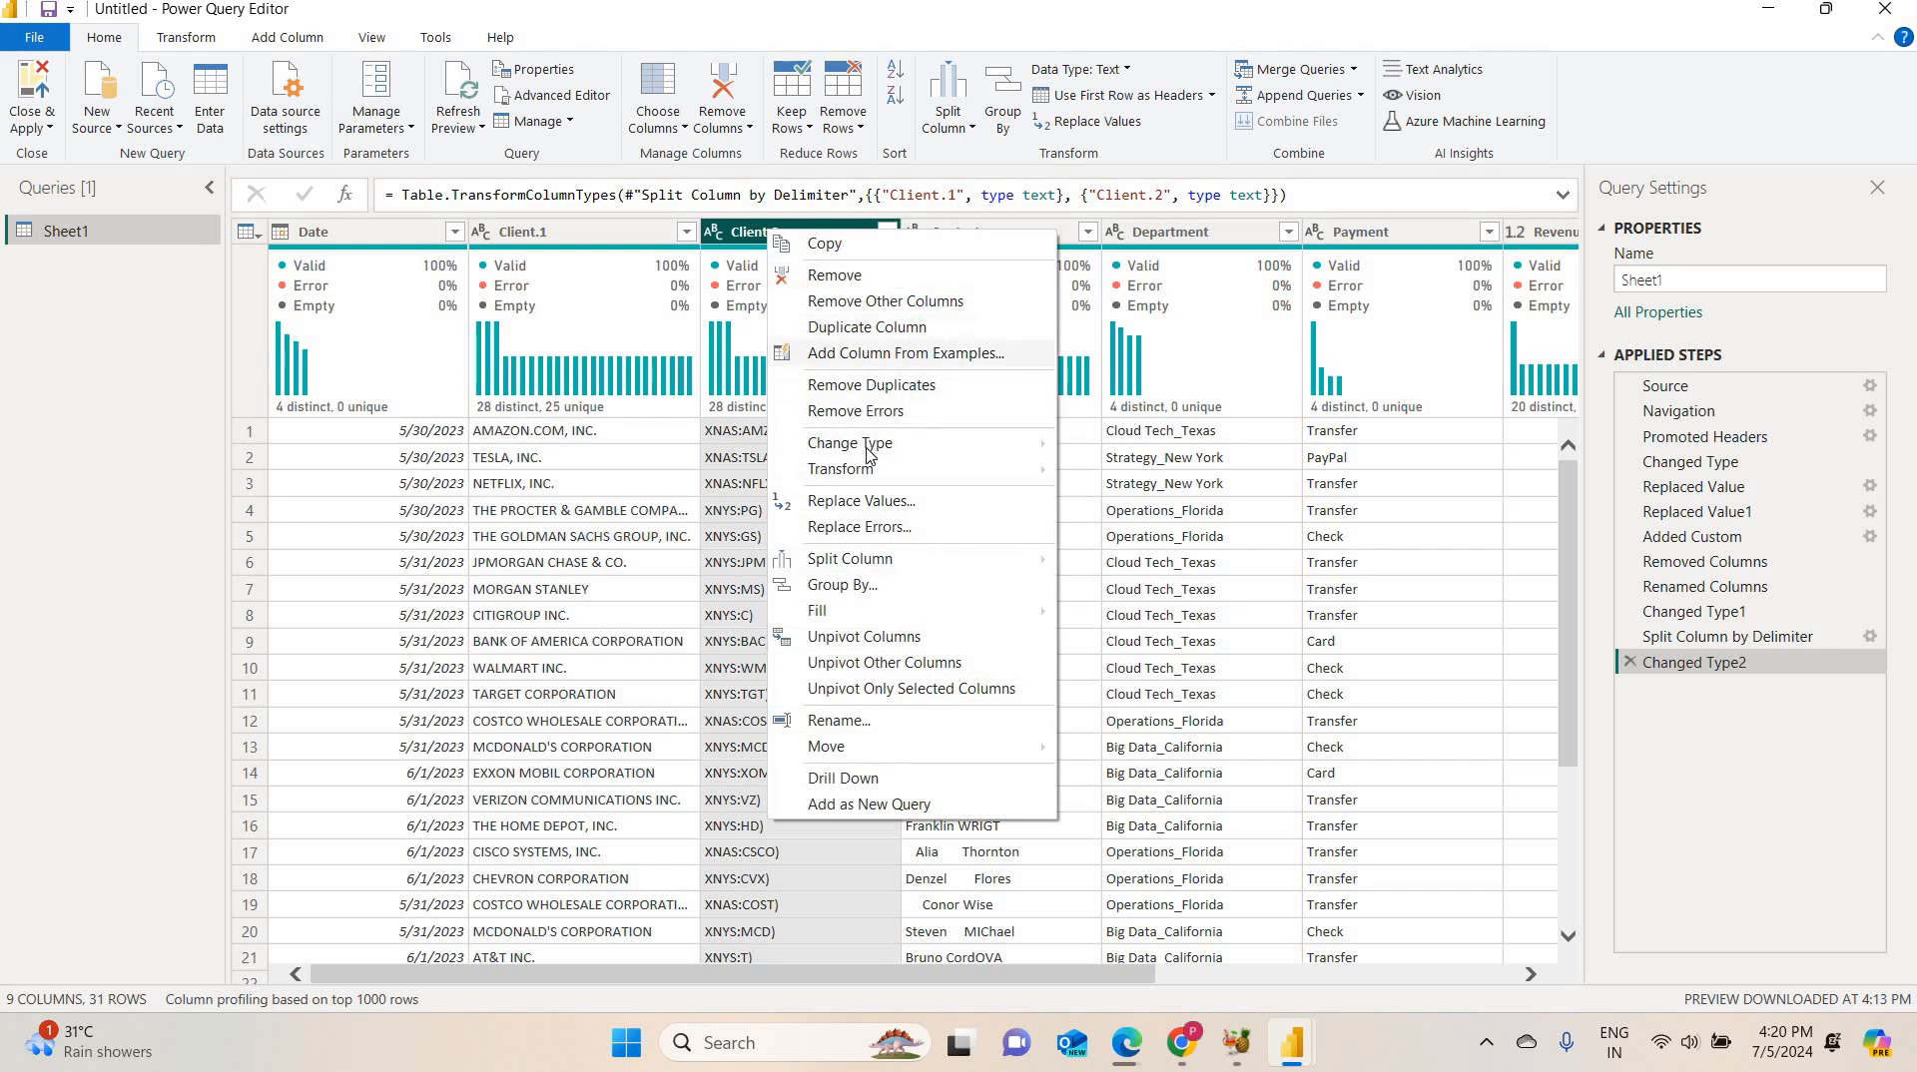
click(846, 290)
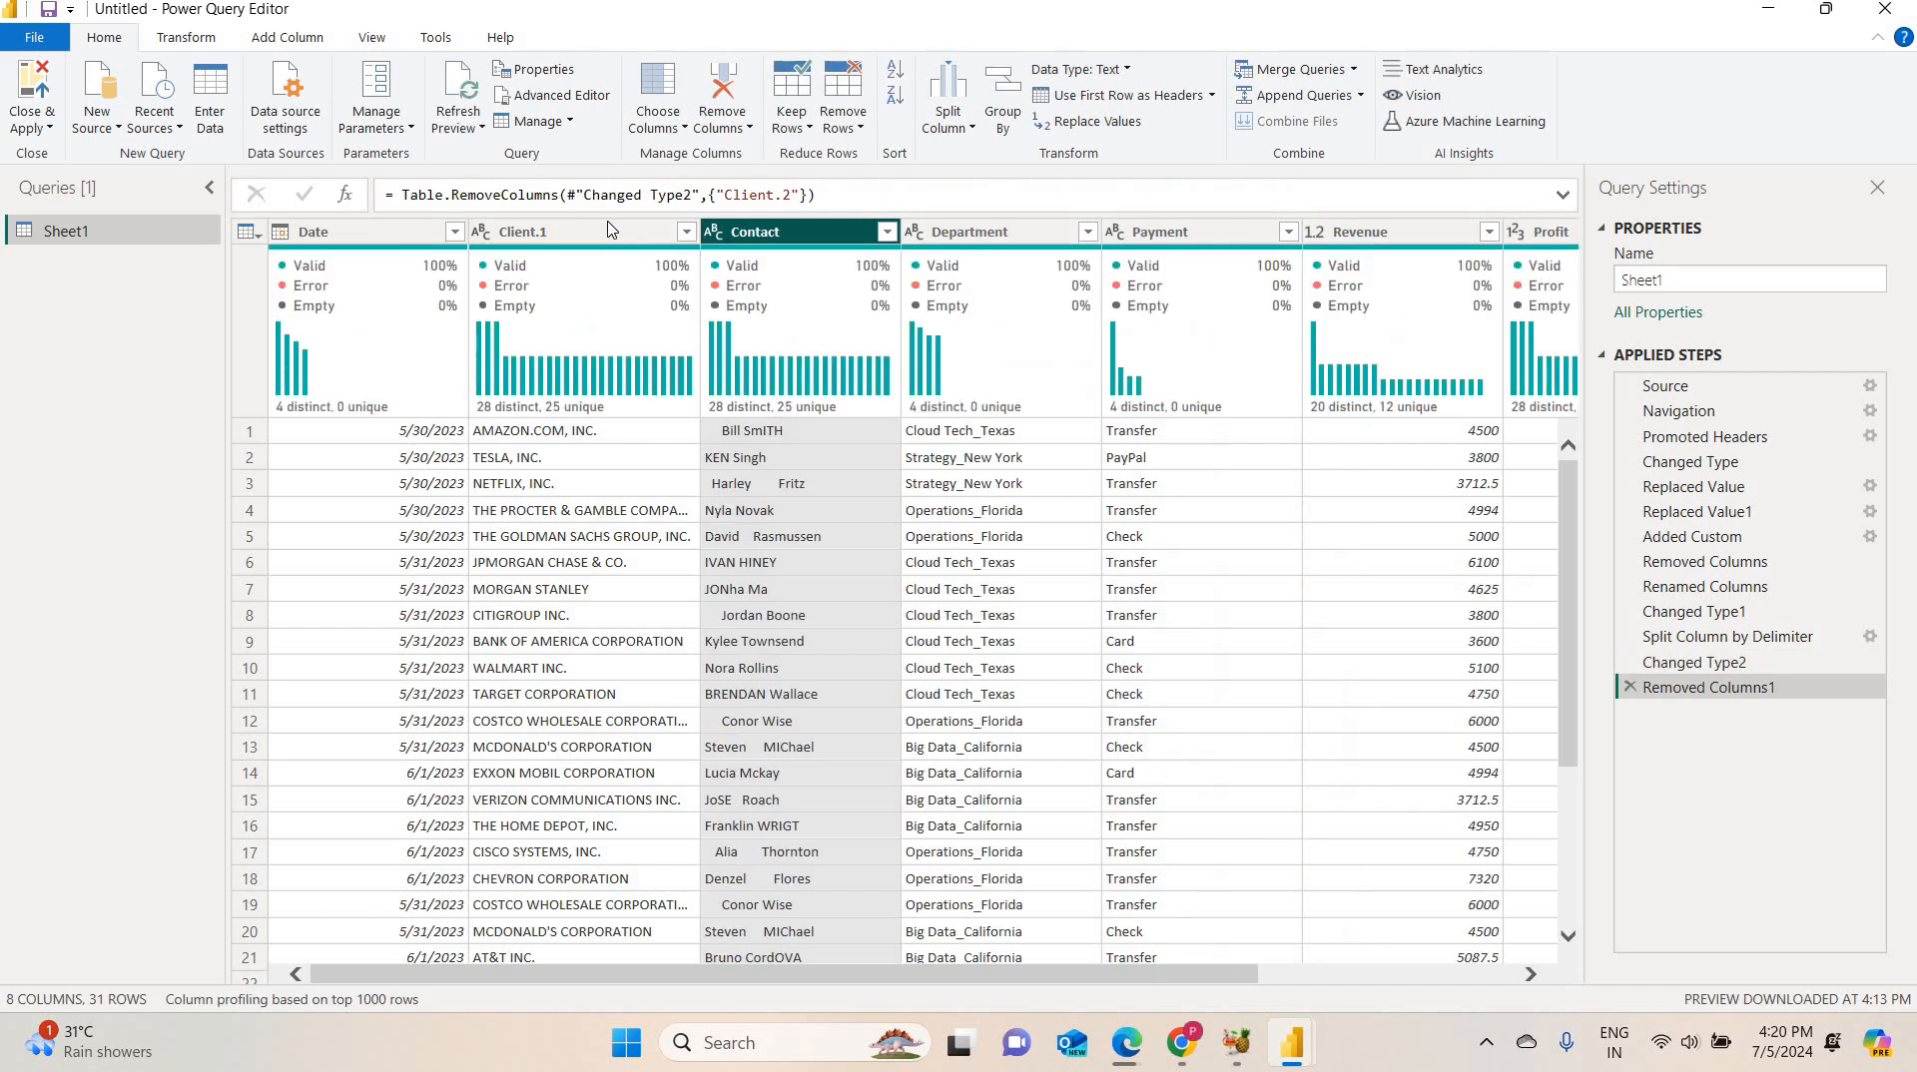
click(609, 228)
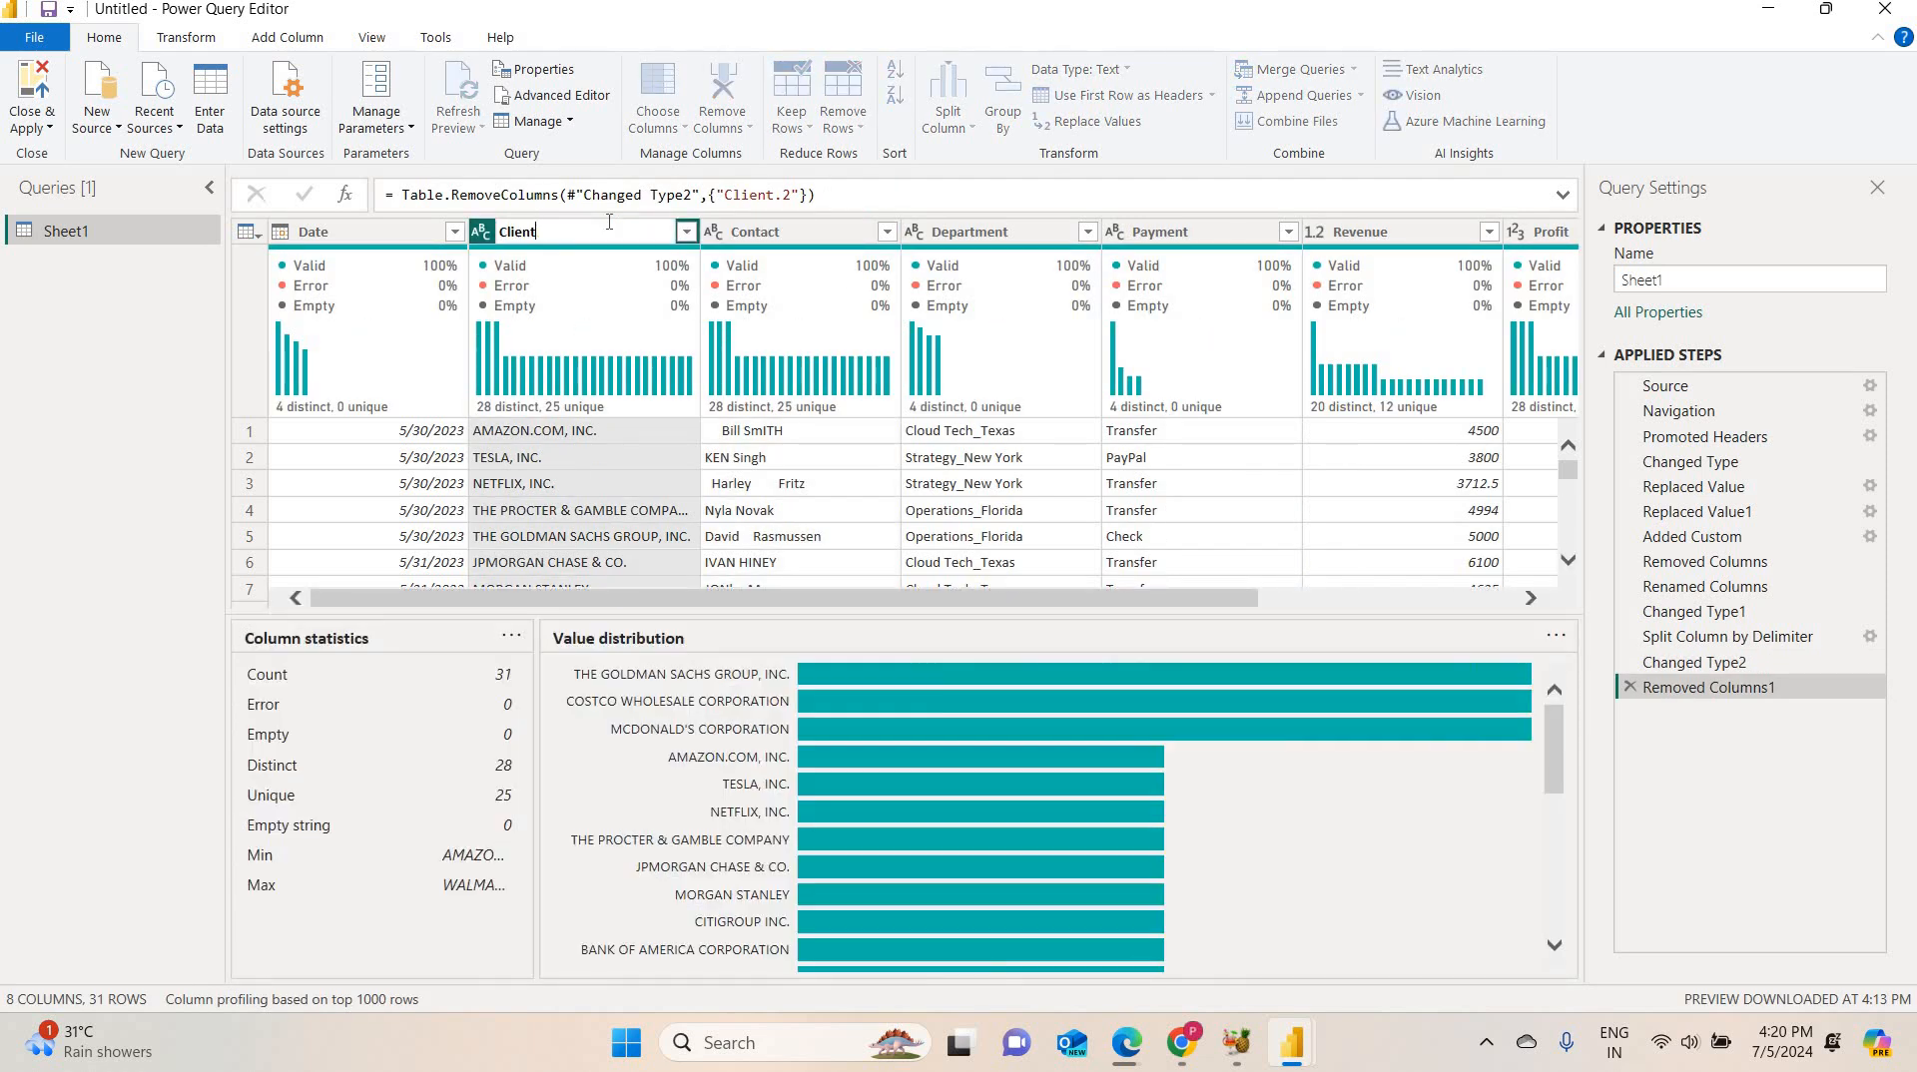
key(Return)
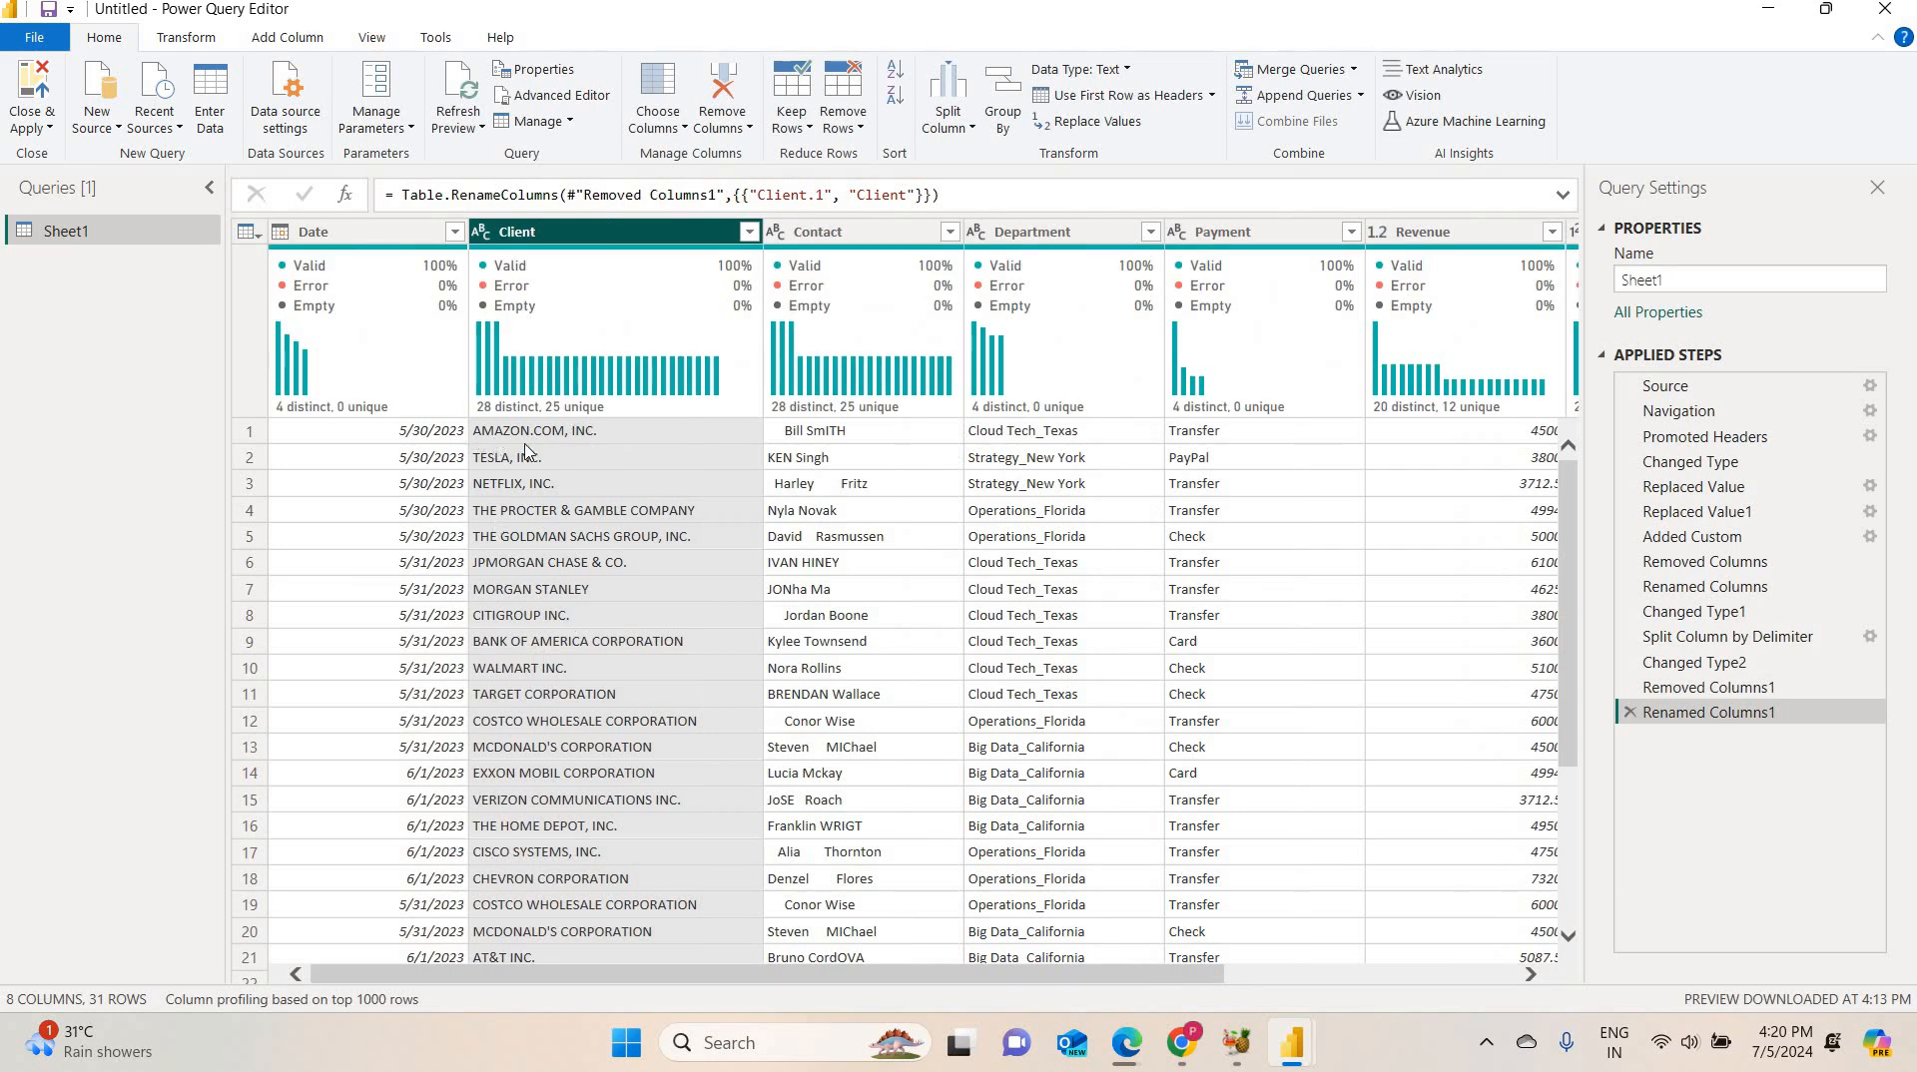
Transform the company names in the Client column to Capitalize Each Word.
right_click(636, 235)
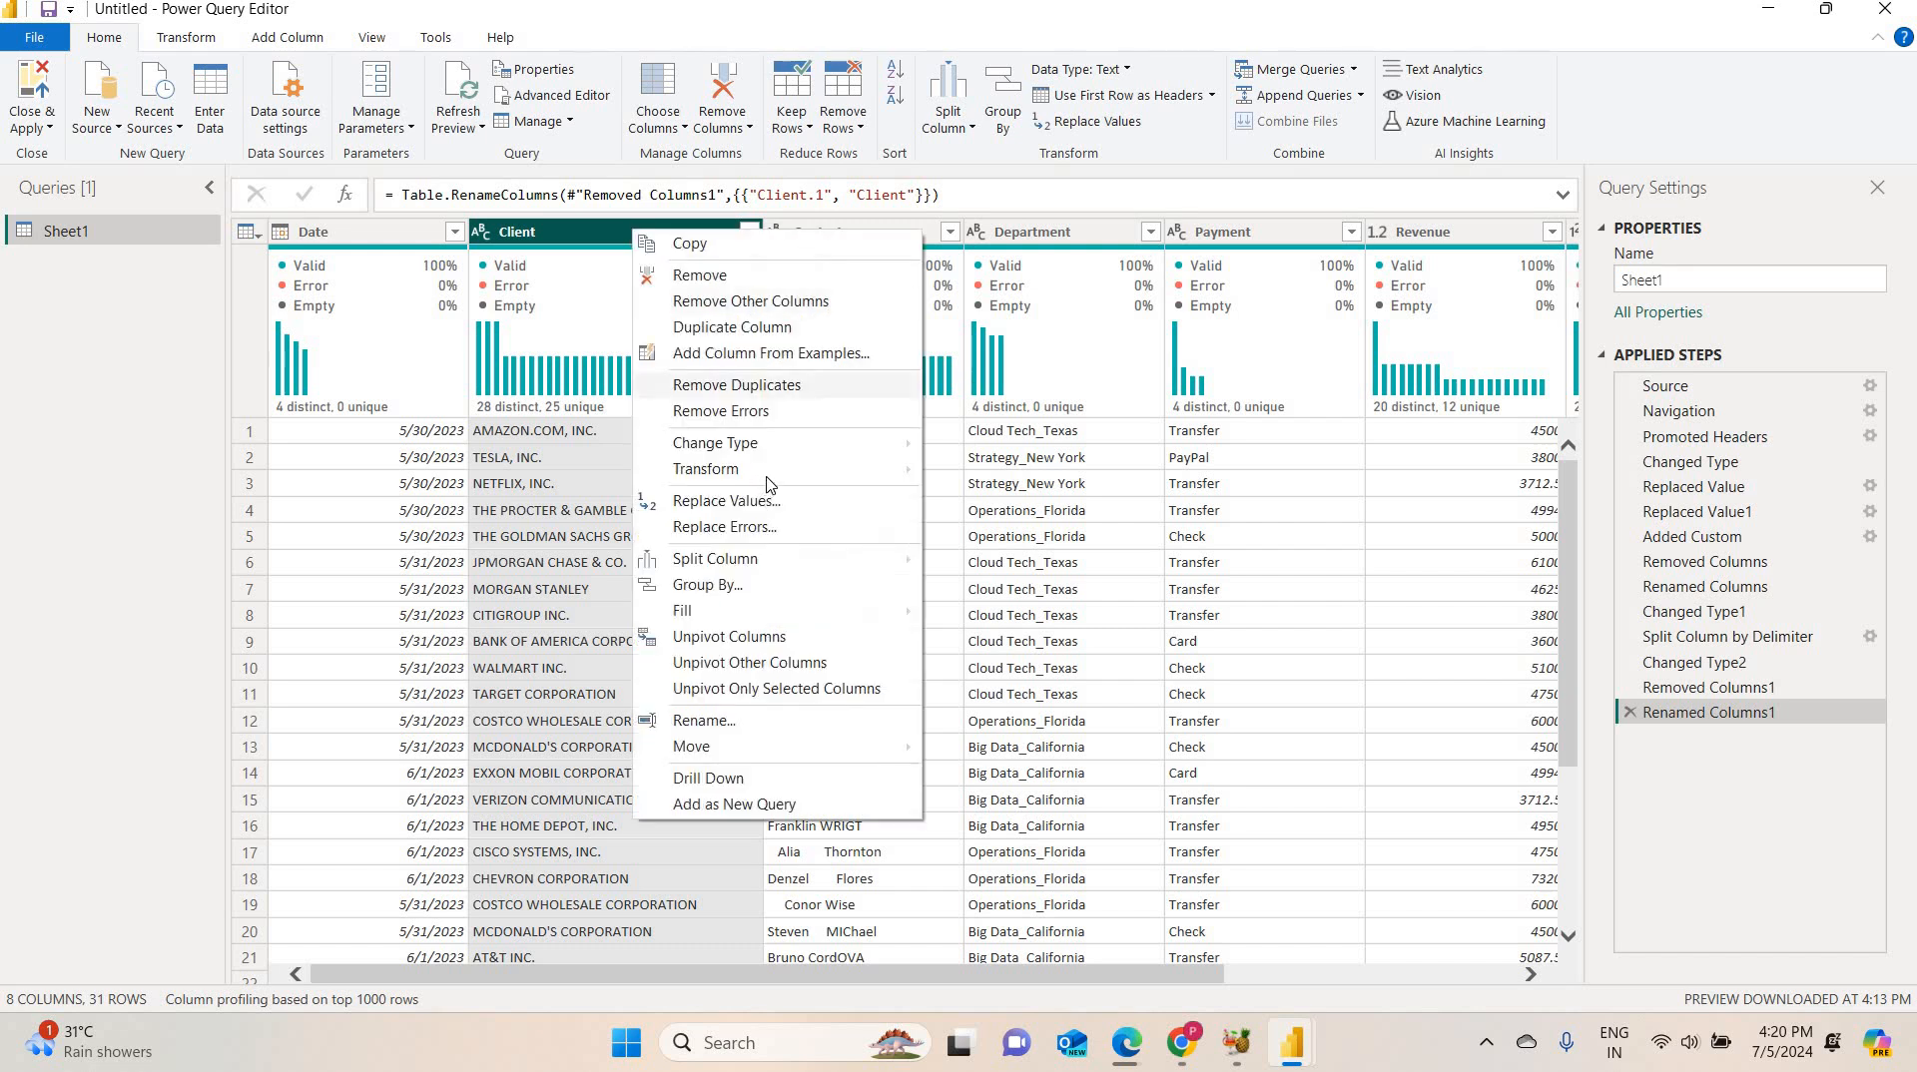
mouse_move(771, 475)
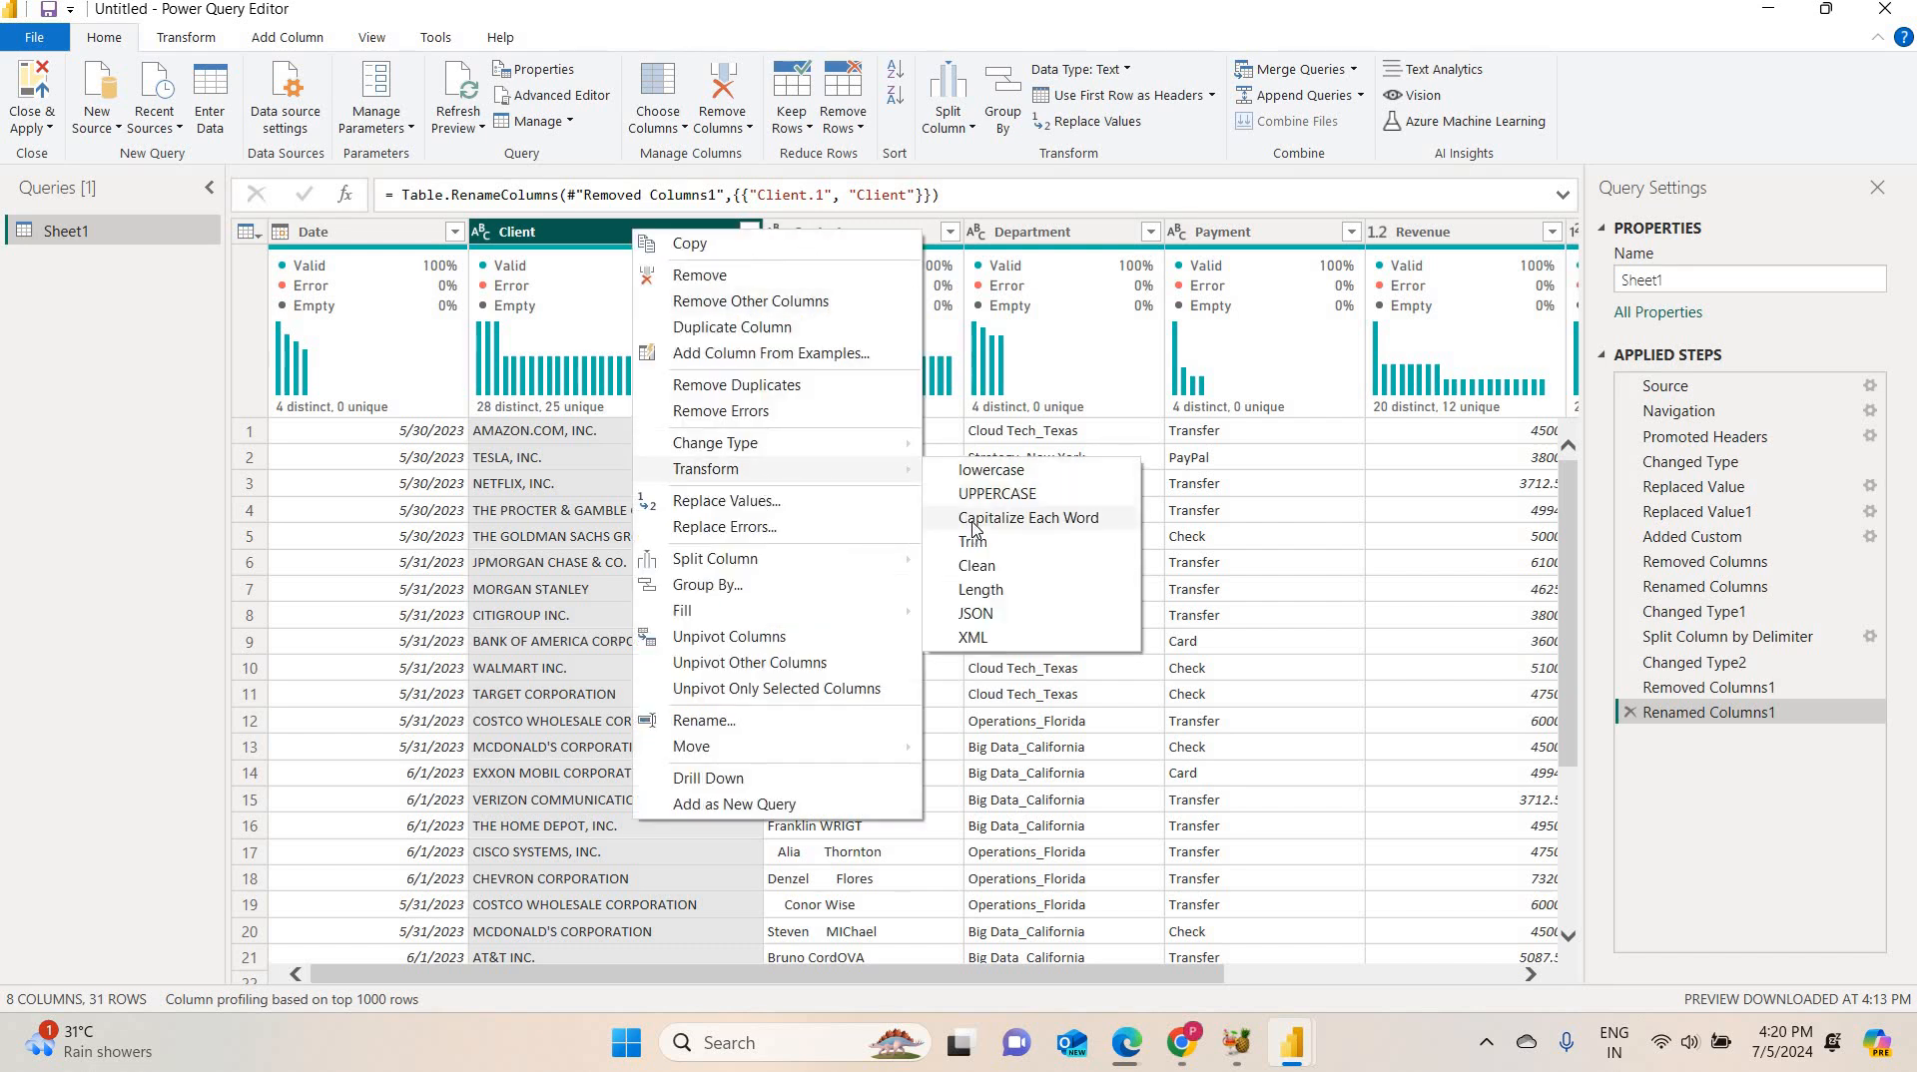
click(974, 520)
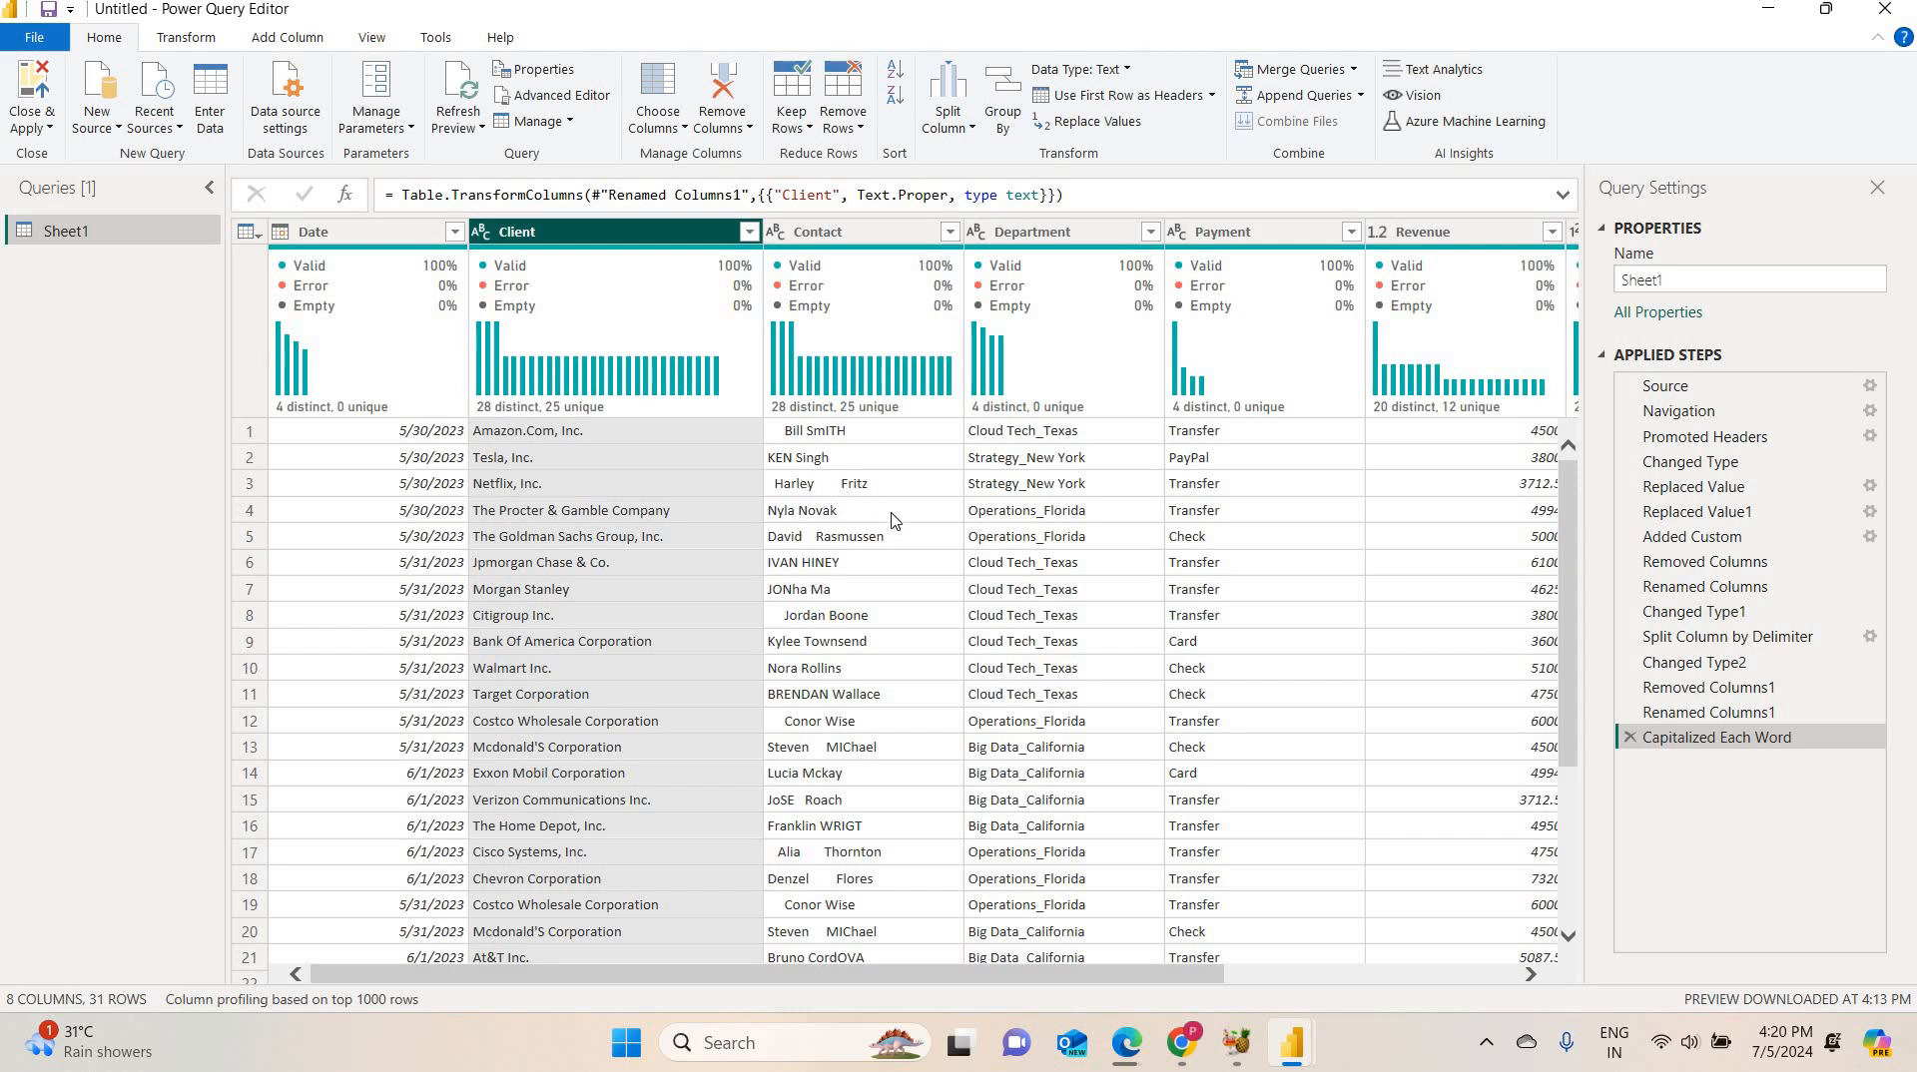
Trim the leading and trailing spaces from the text in the Contact column.
right_click(818, 236)
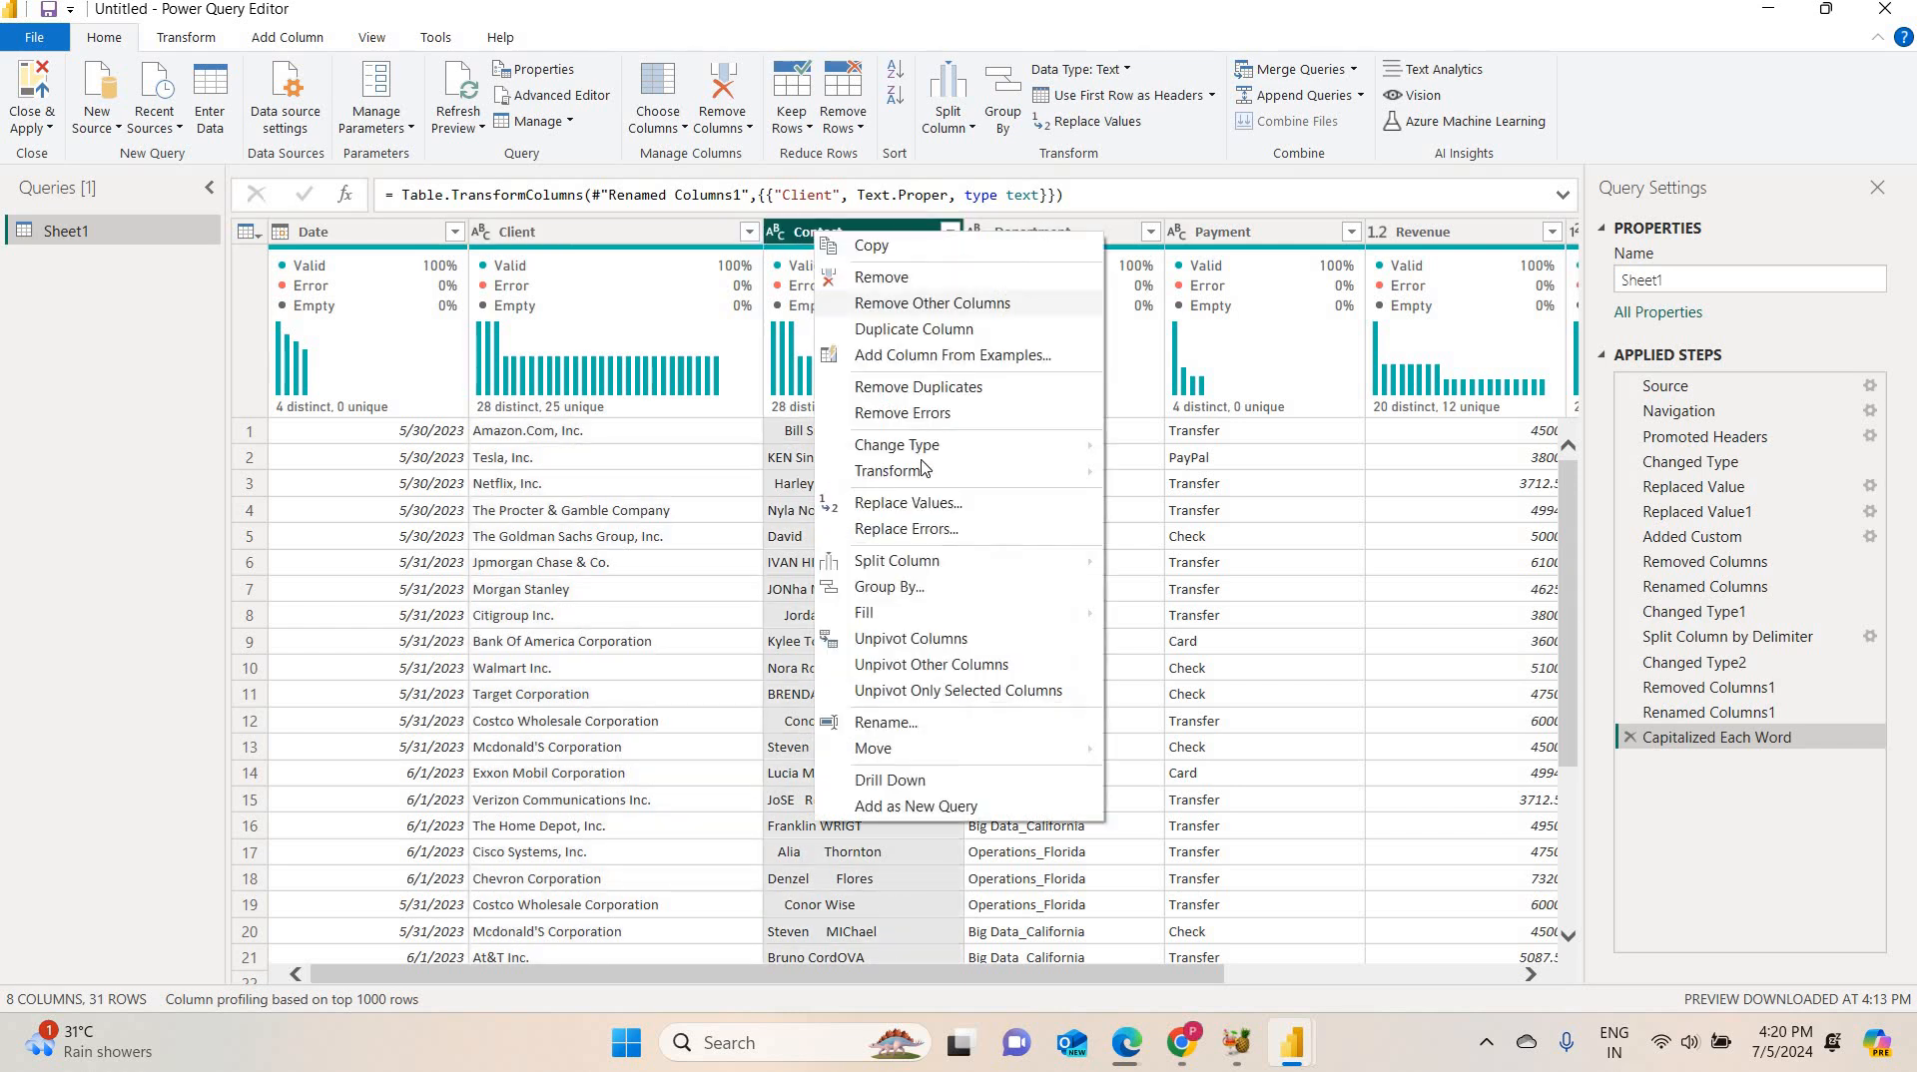
mouse_move(932, 472)
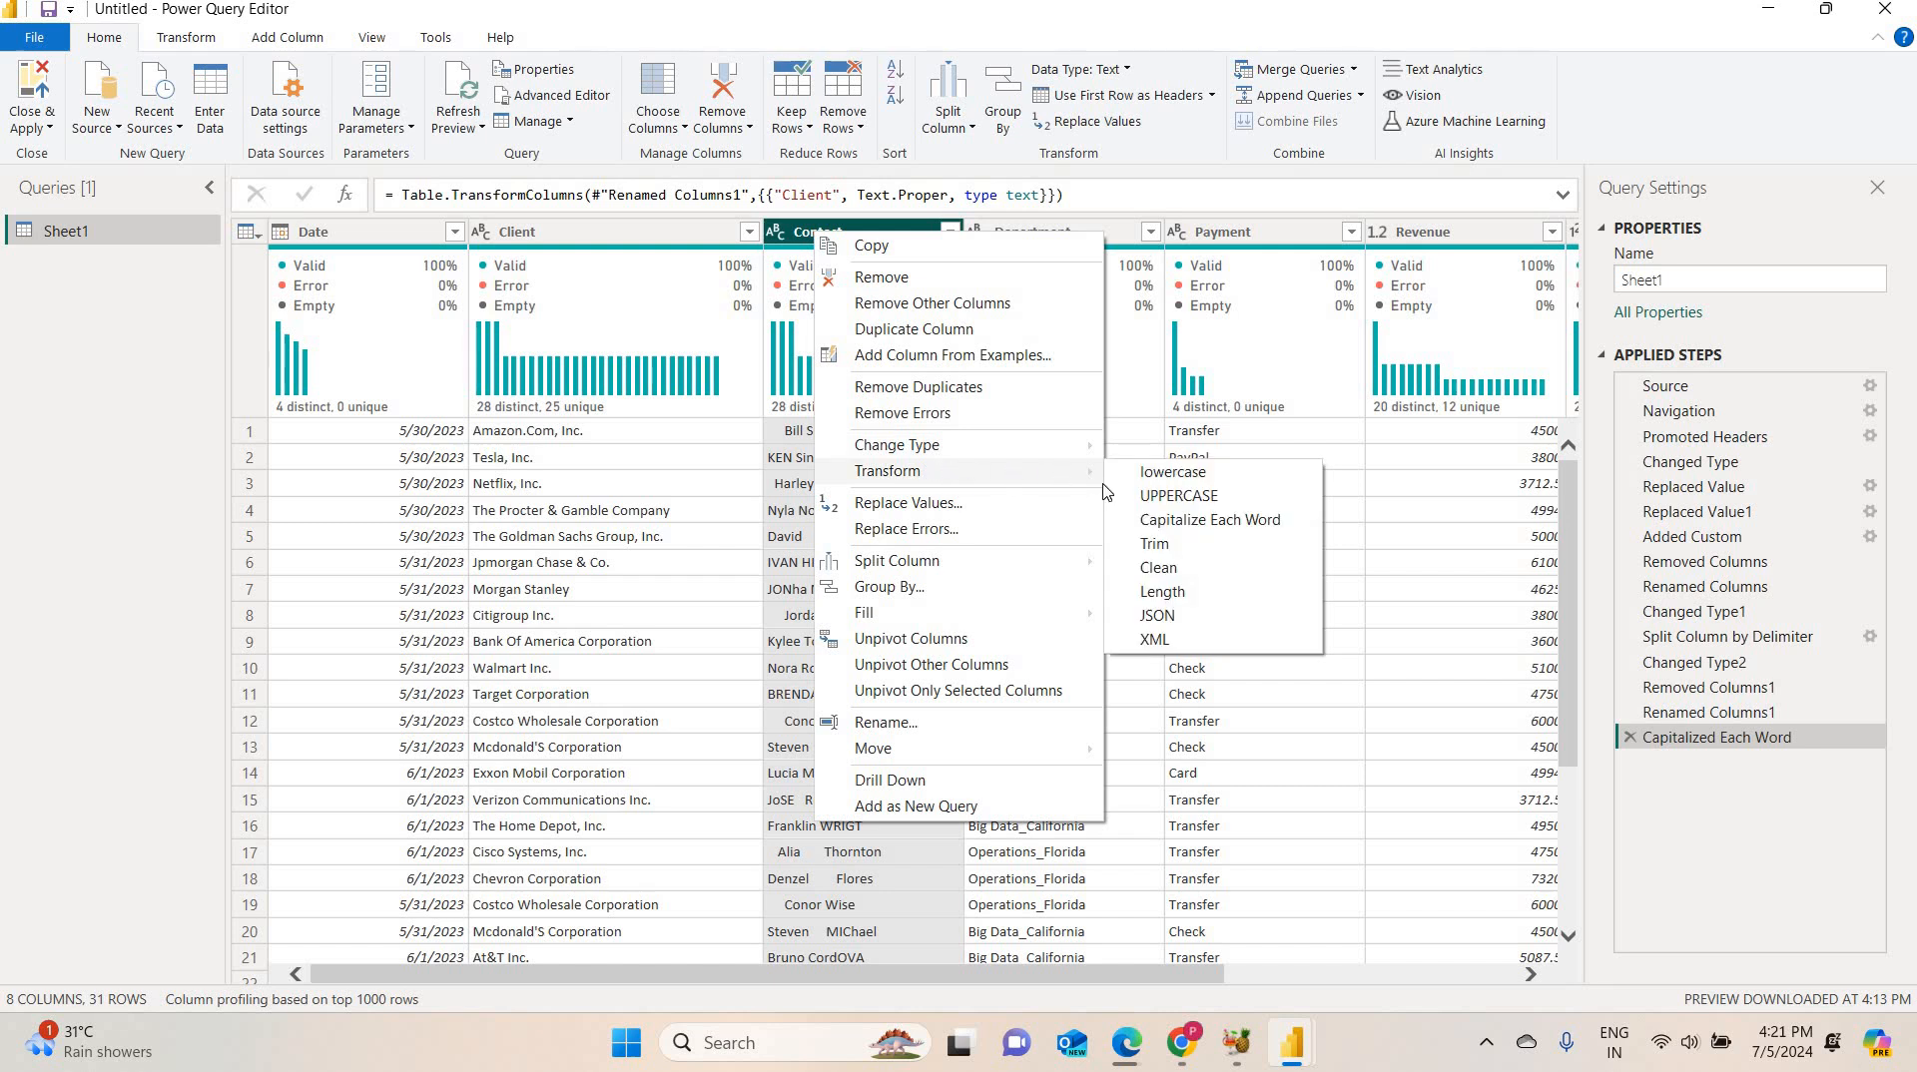
click(1195, 544)
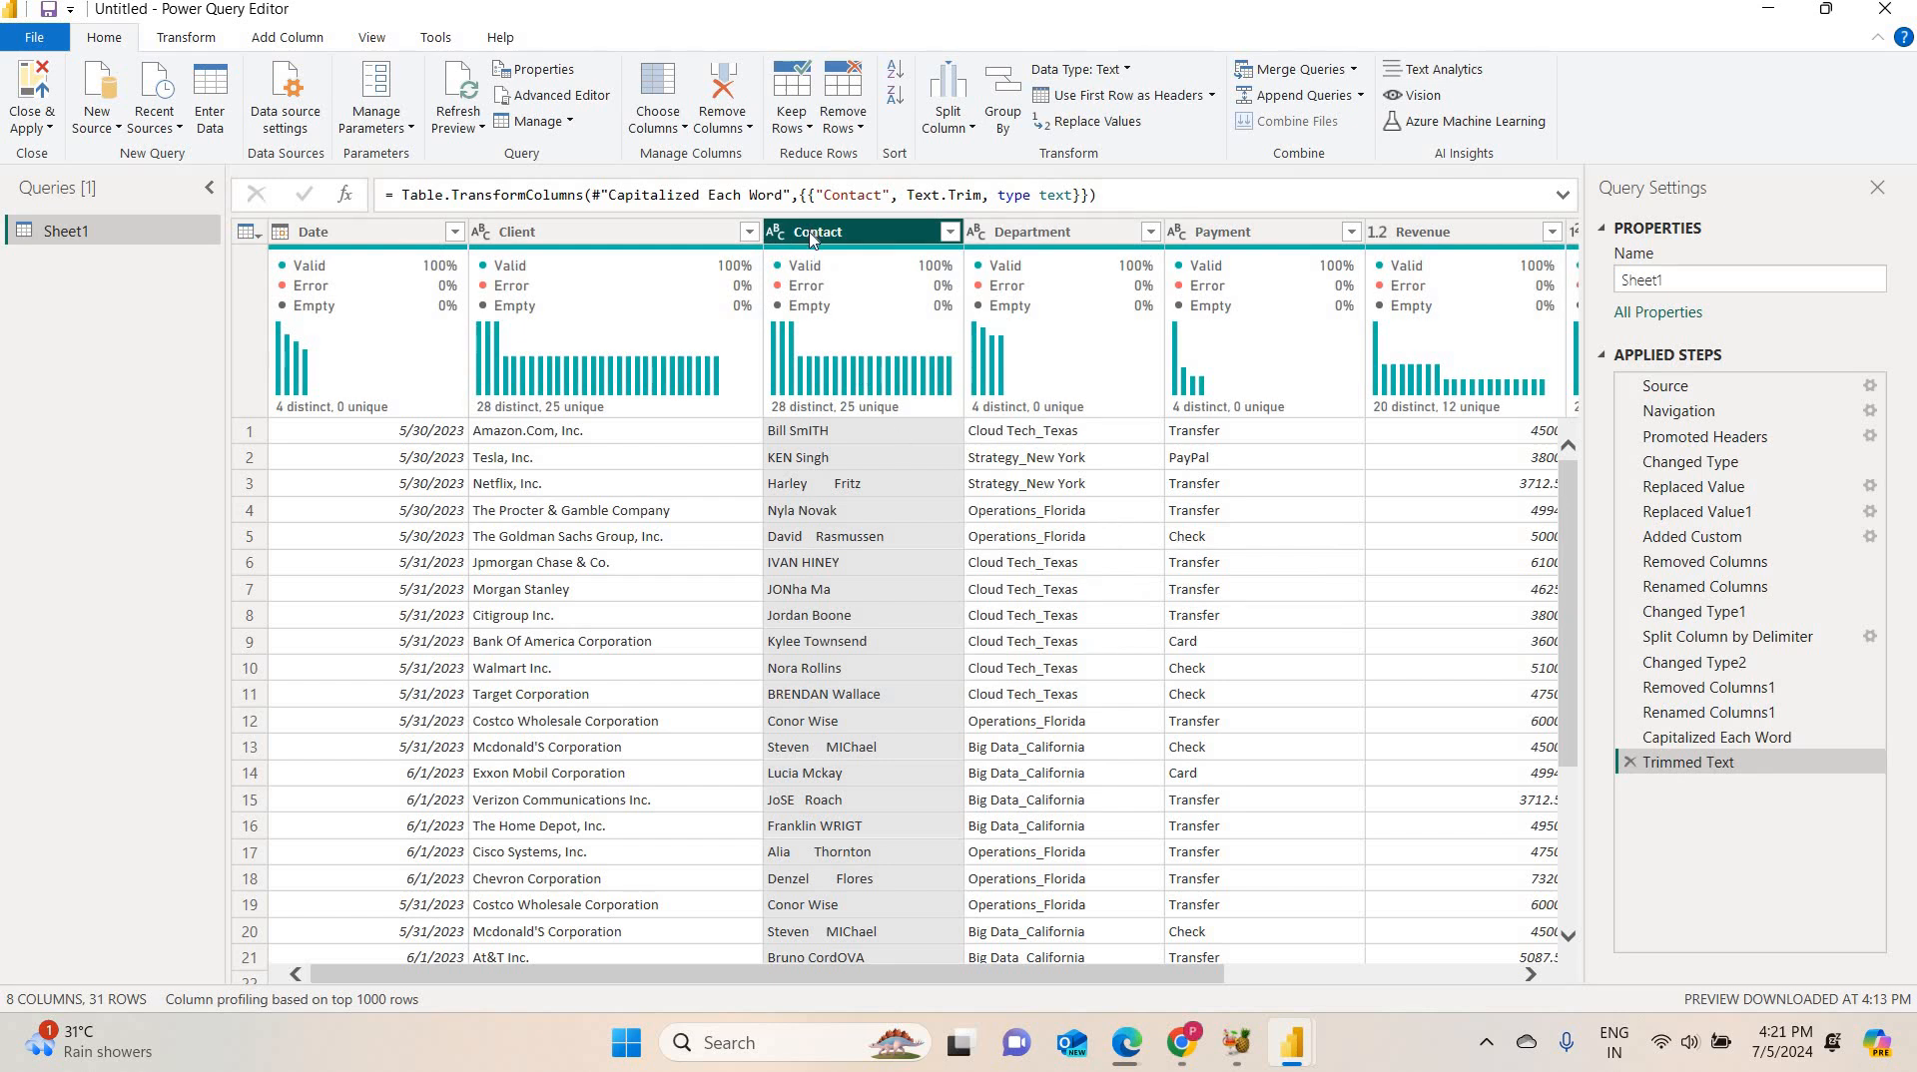
Split the Contact column by the Space delimiter at the right-most delimiter.
right_click(812, 238)
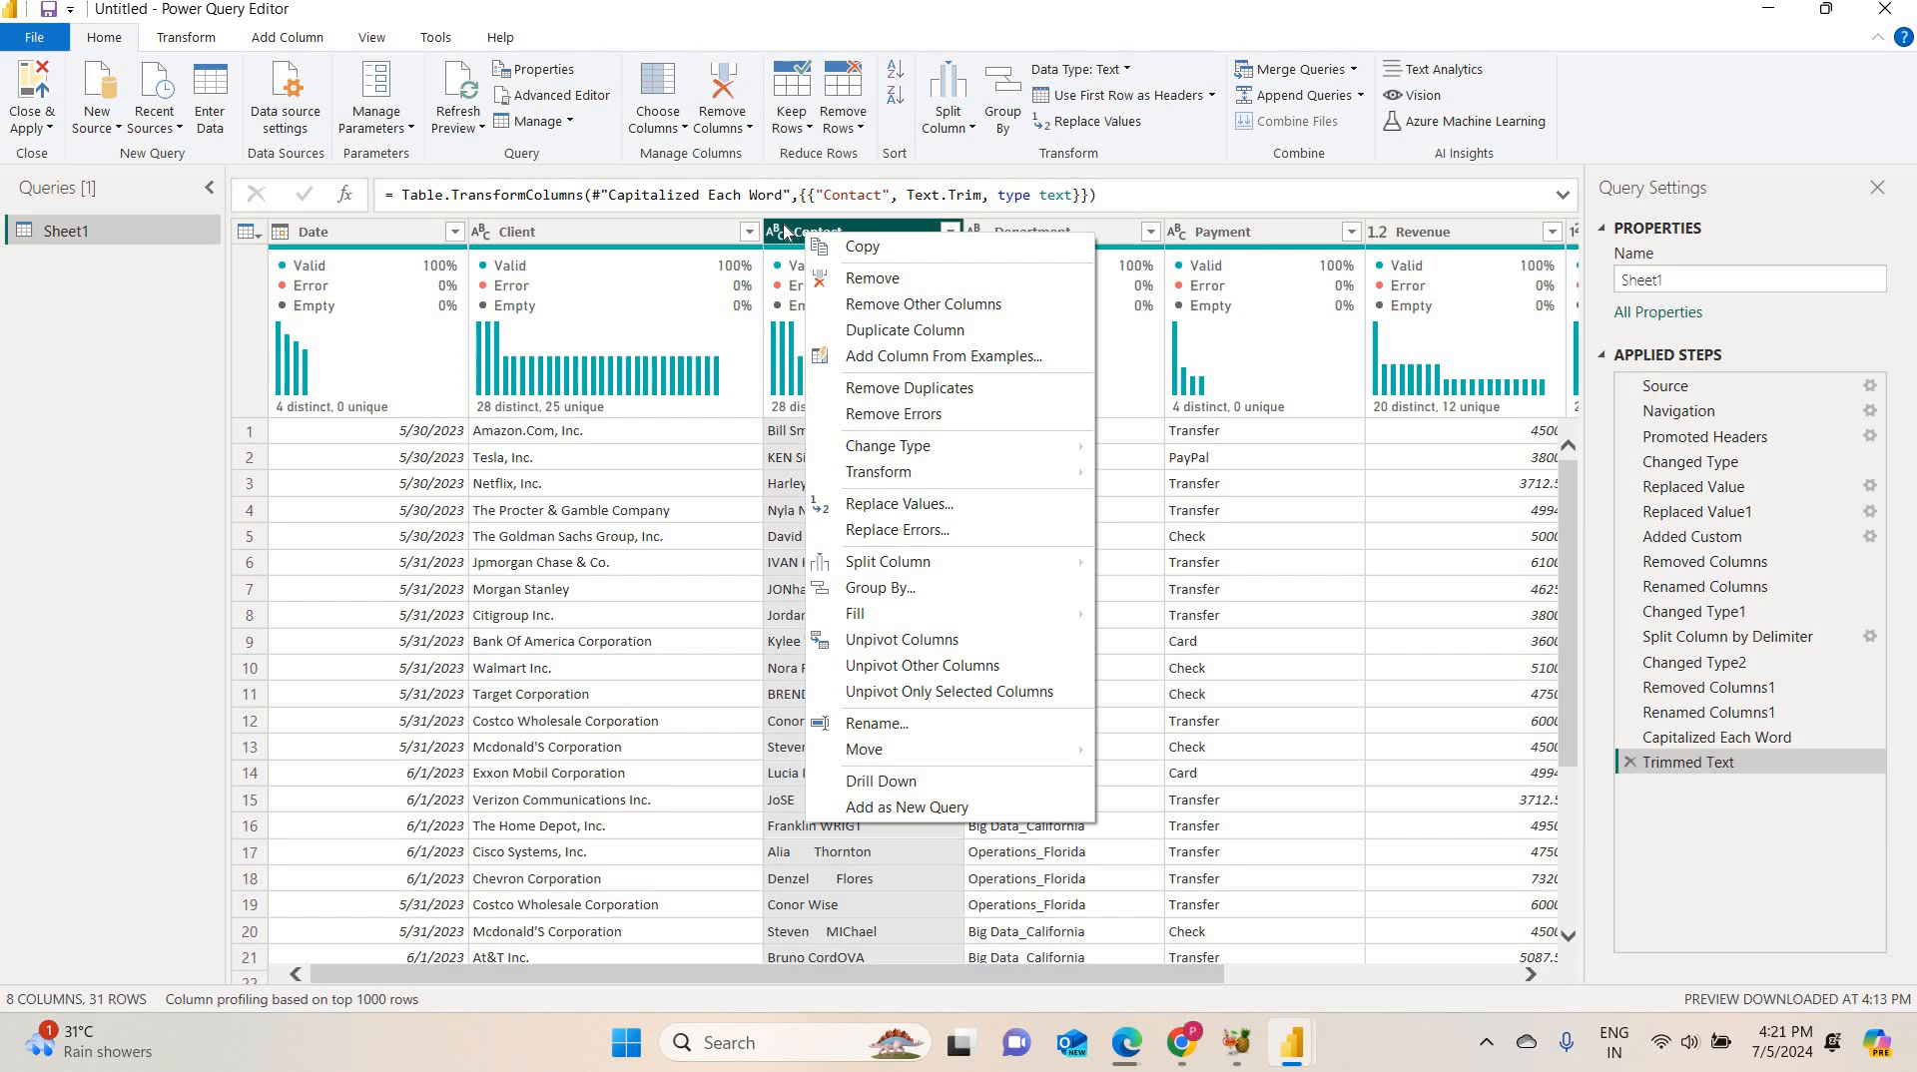
click(951, 138)
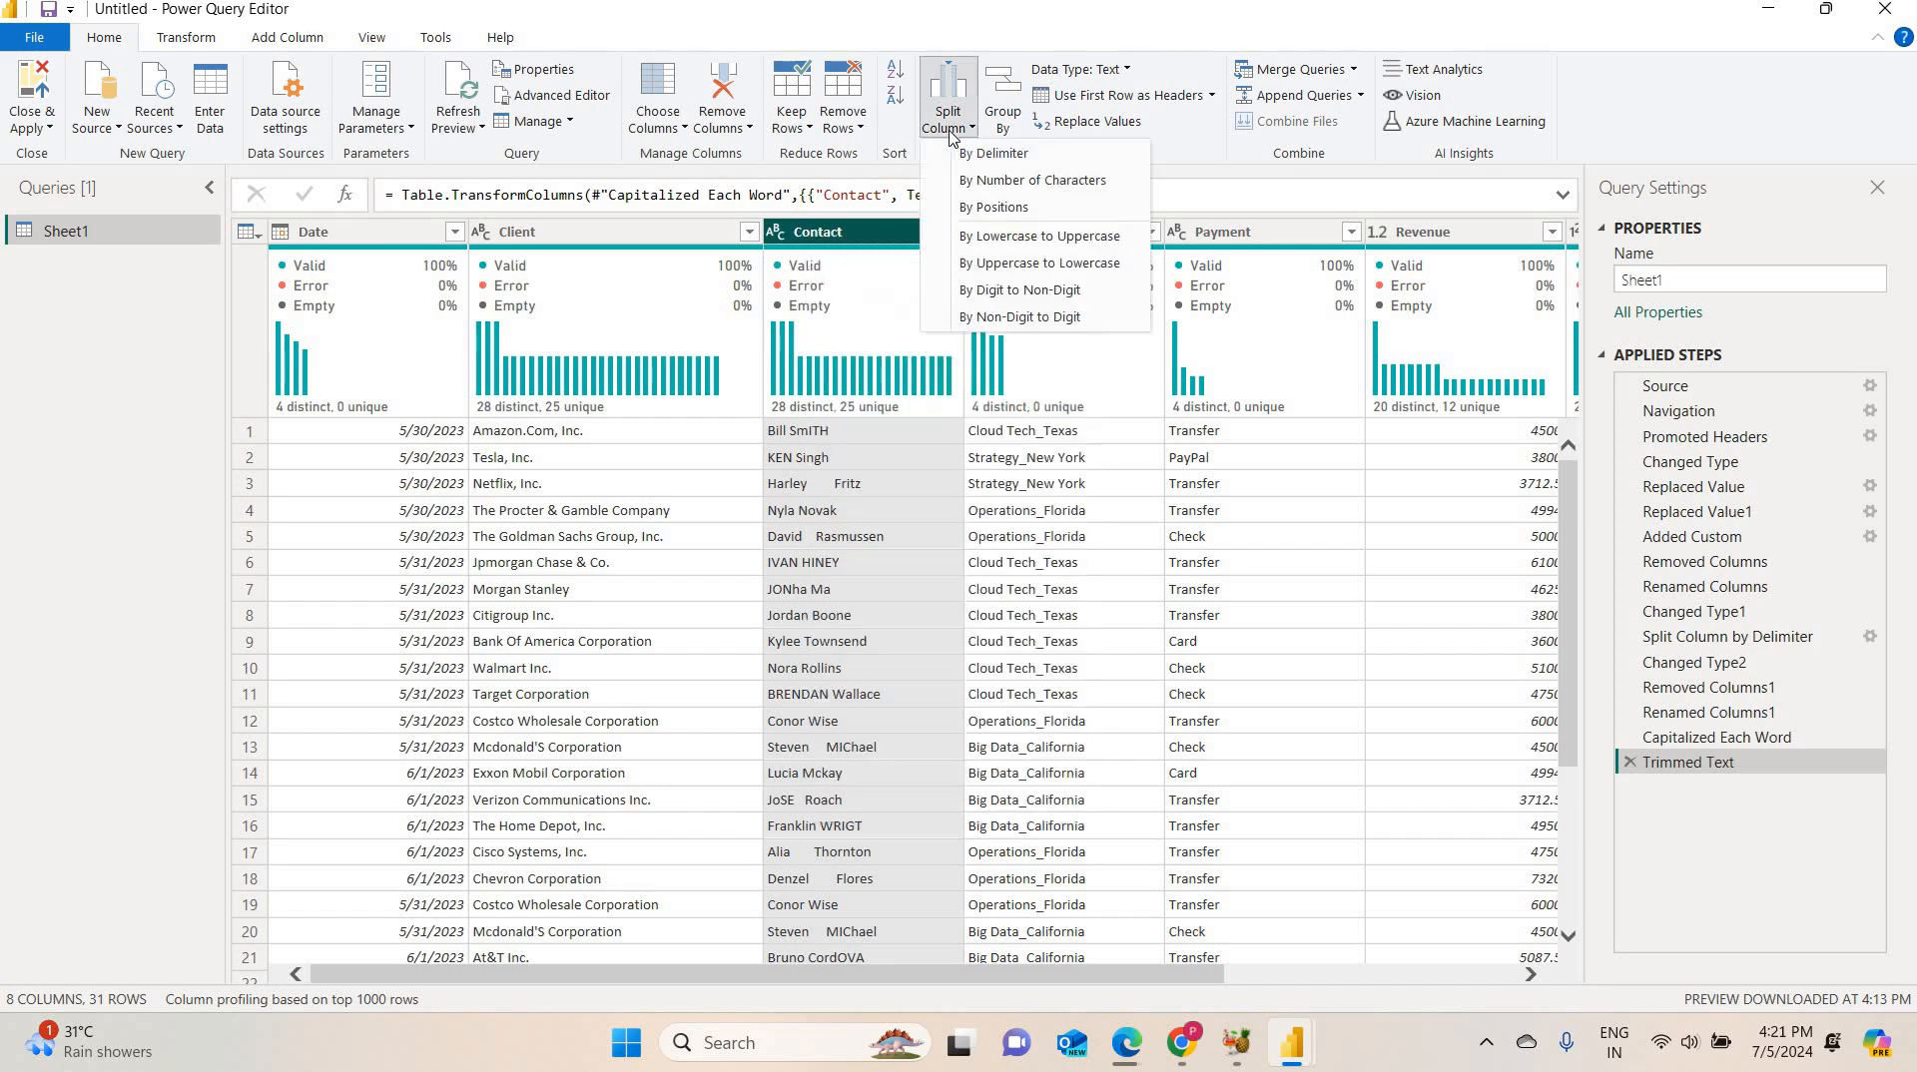
click(998, 154)
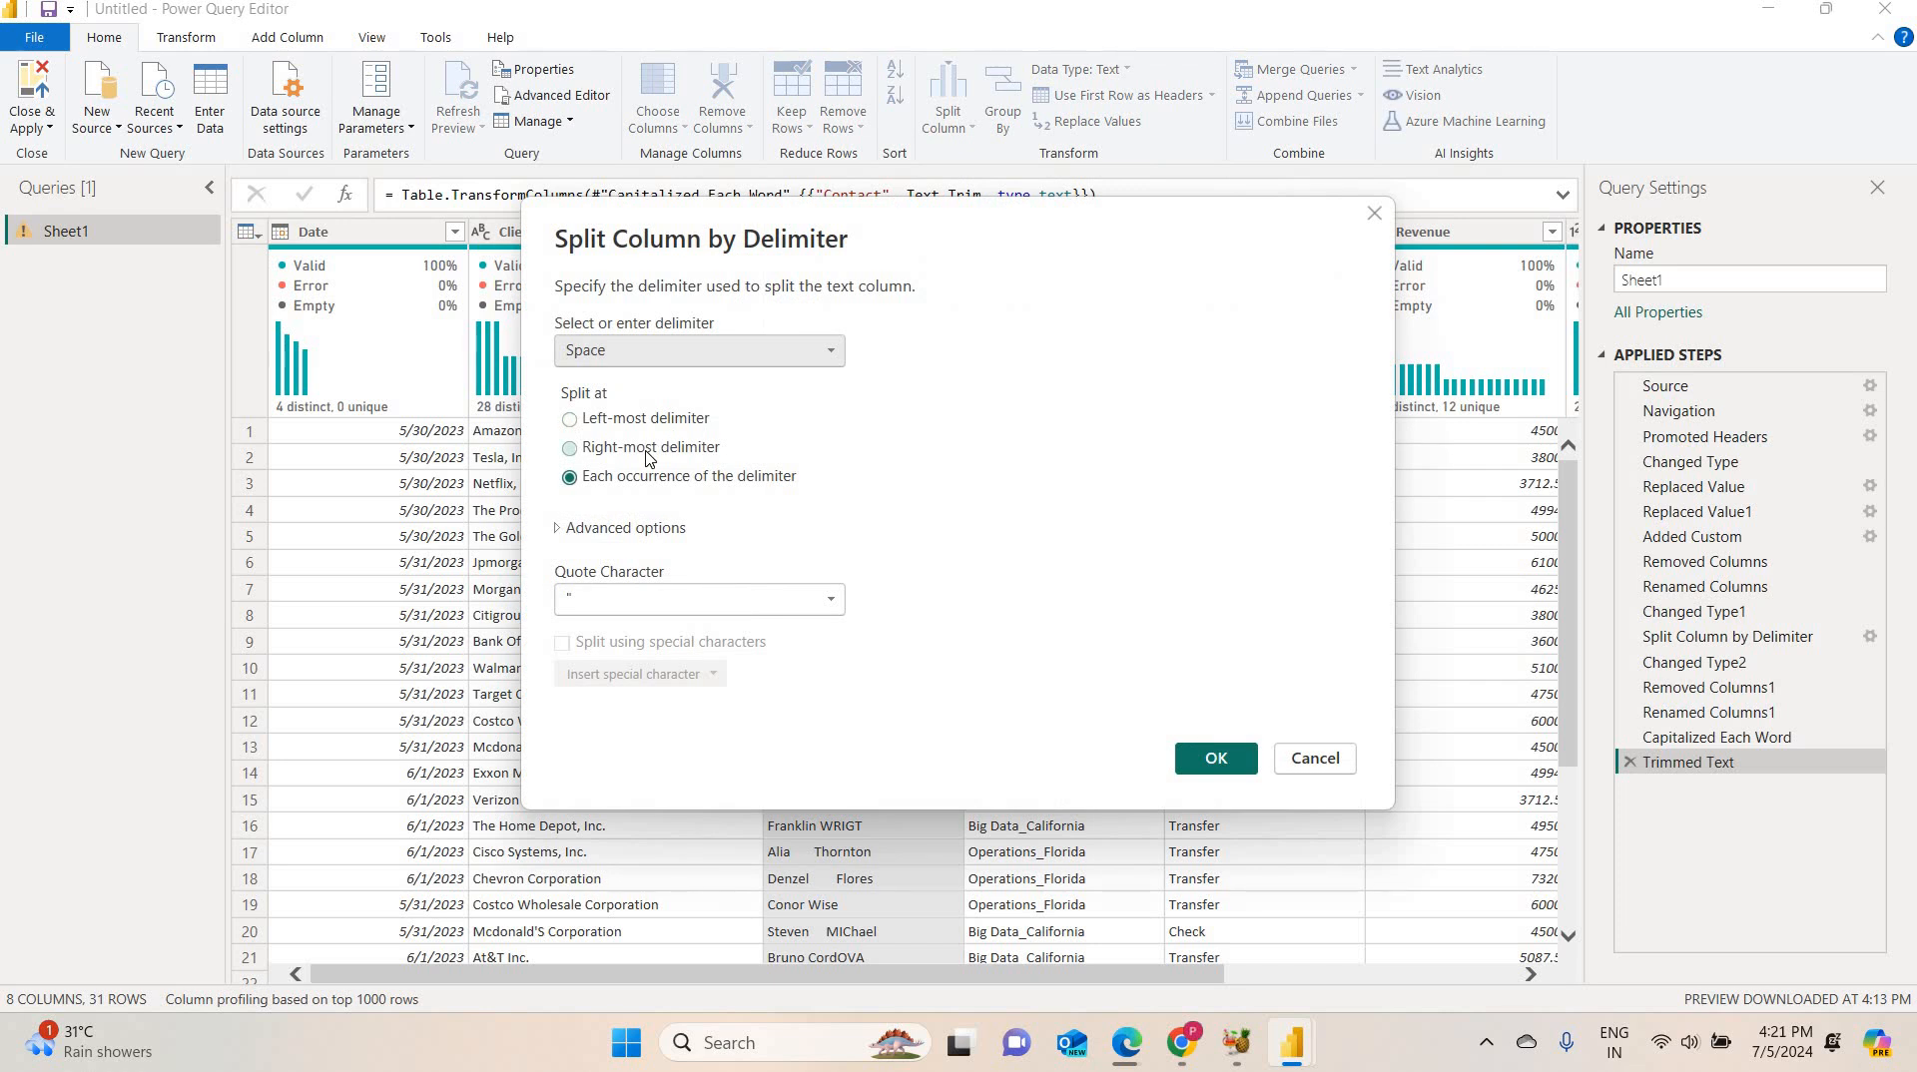
click(647, 450)
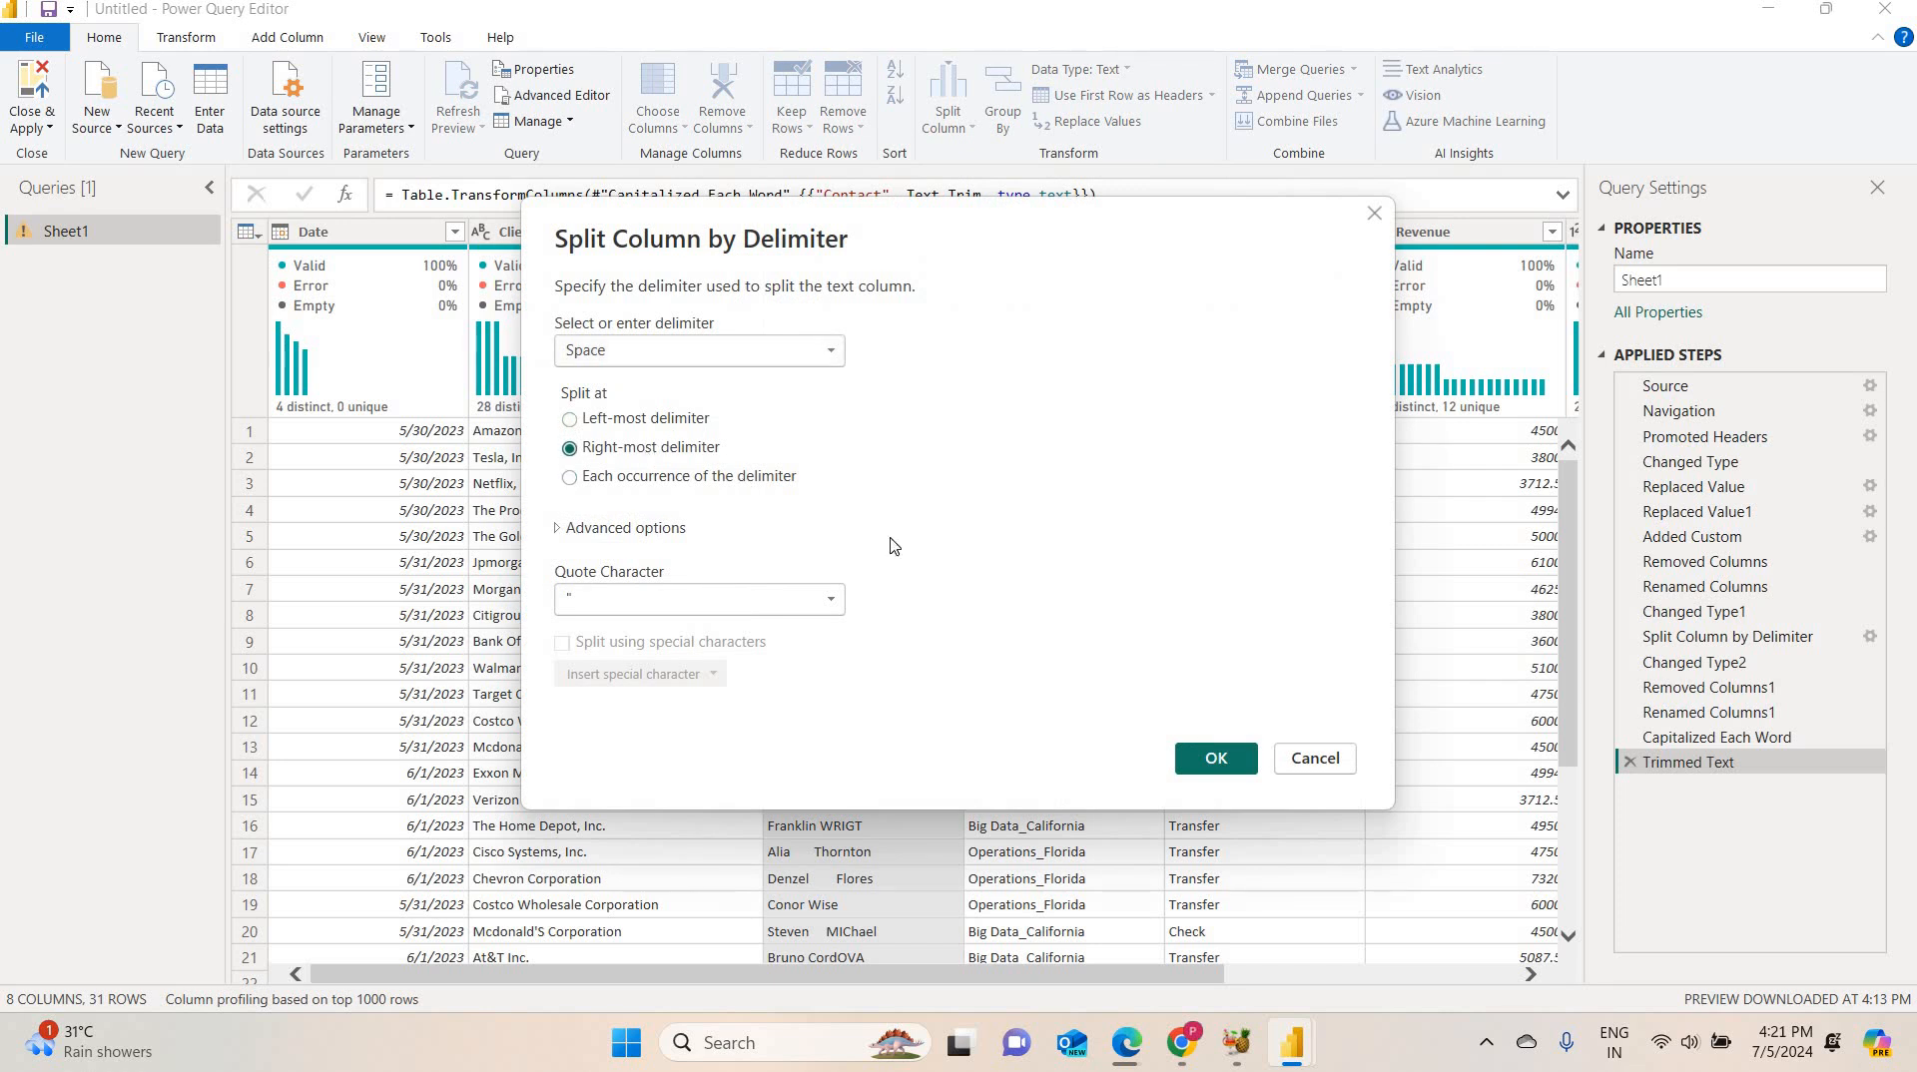
click(1209, 760)
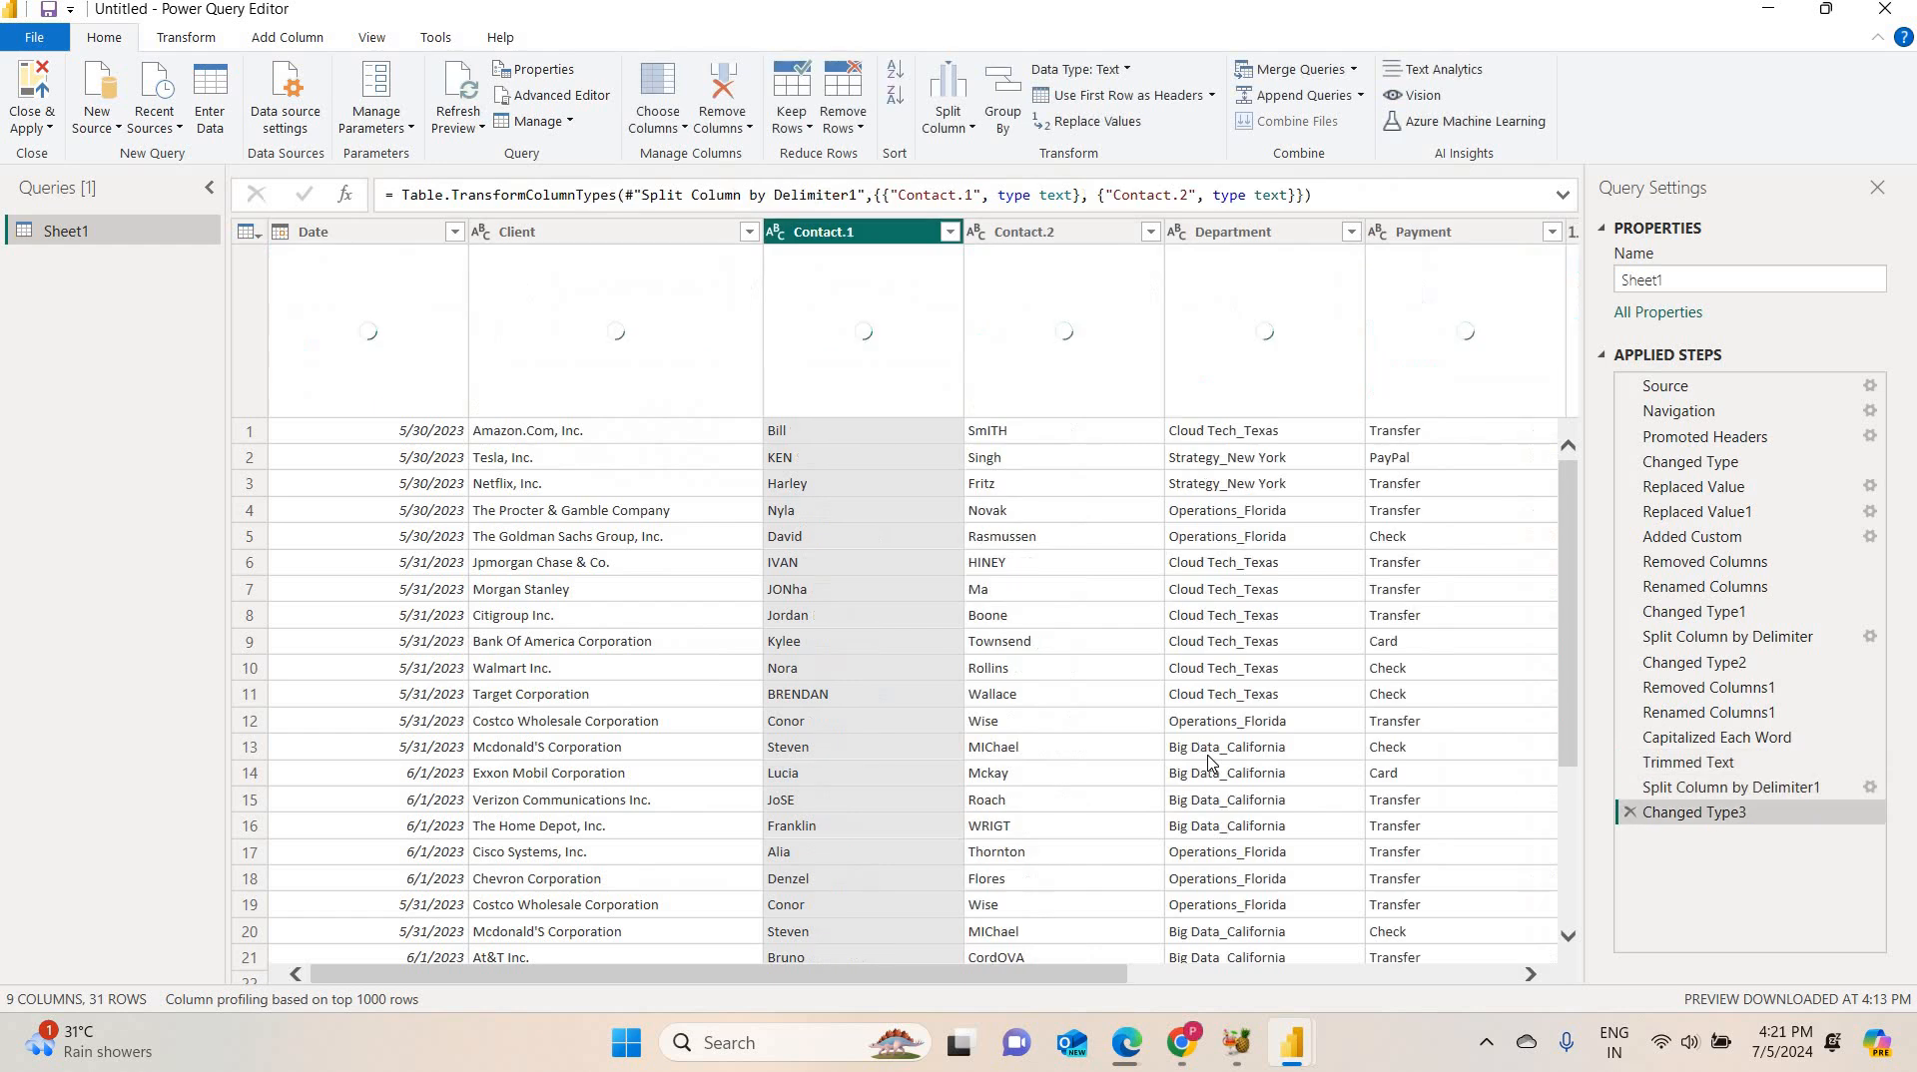
Trim the first names in the Contact.1 column and capitalize each word.
click(879, 233)
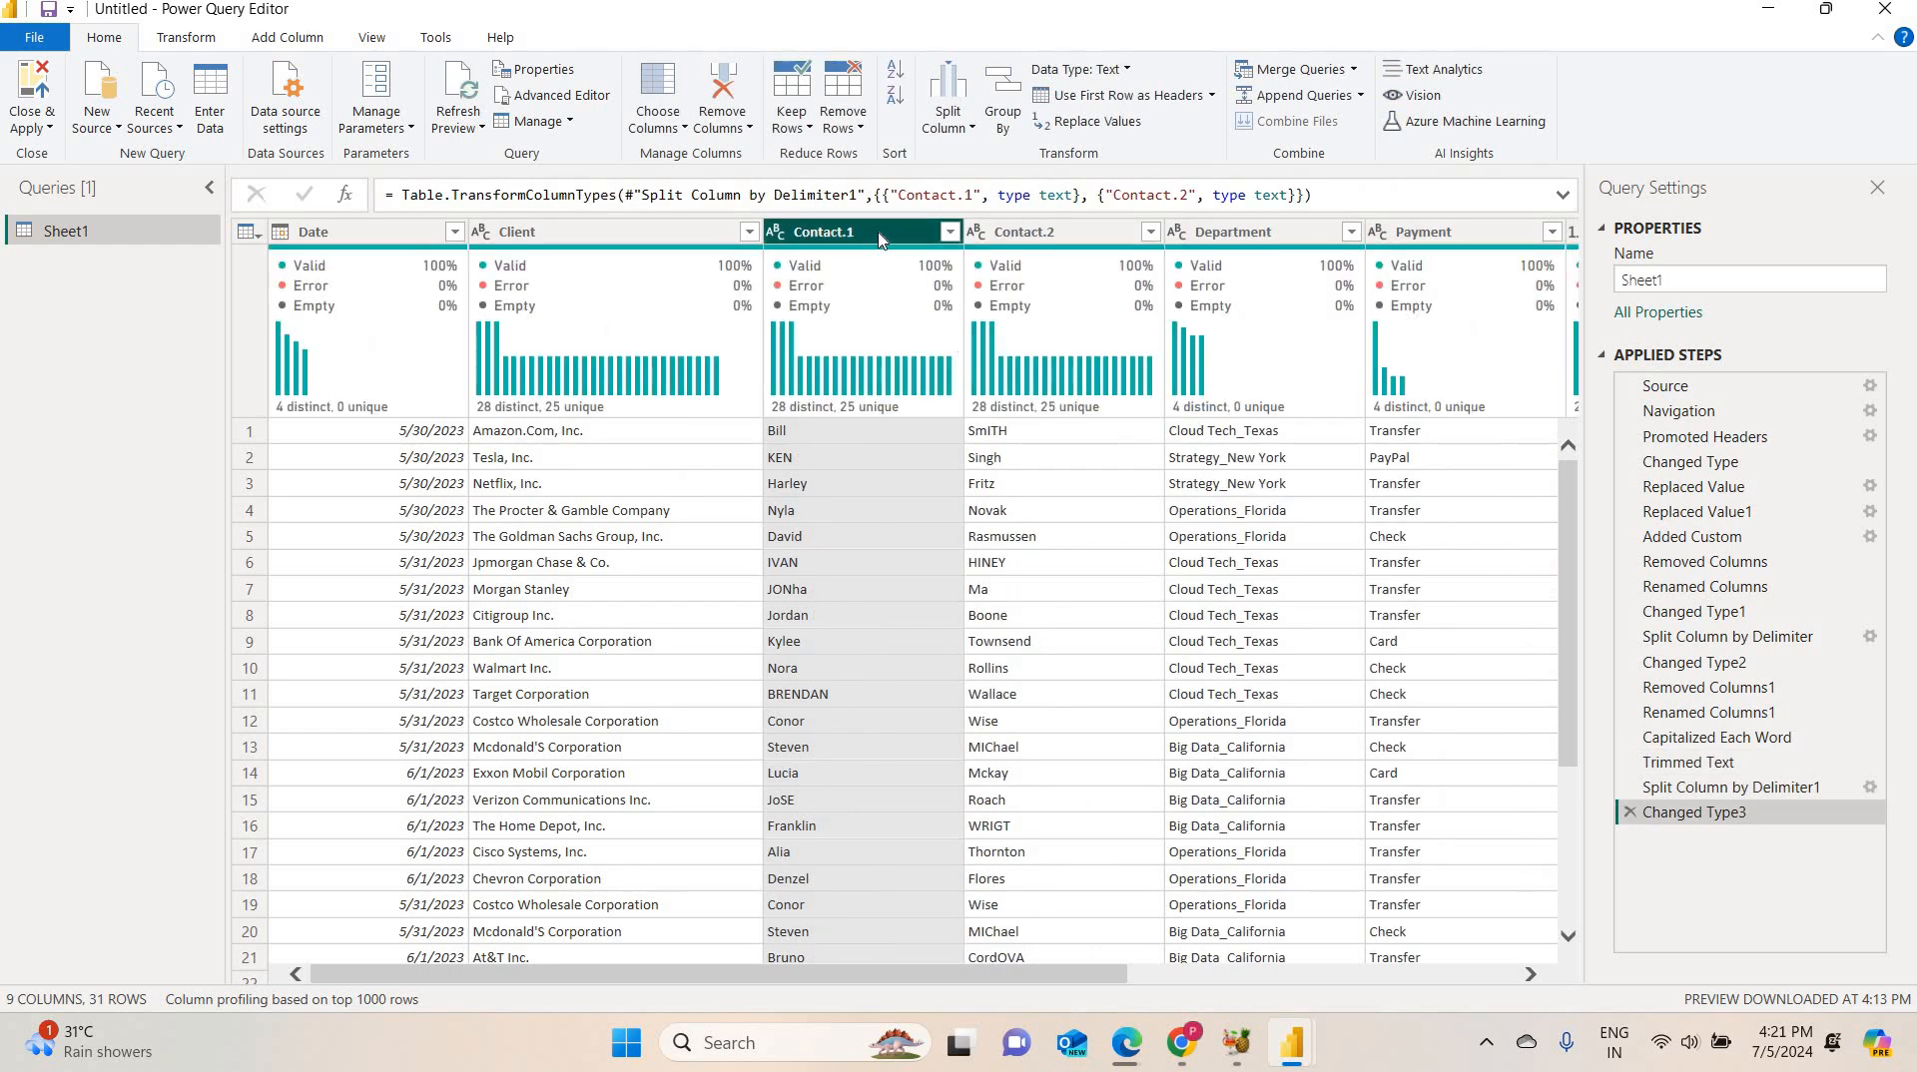
right_click(879, 238)
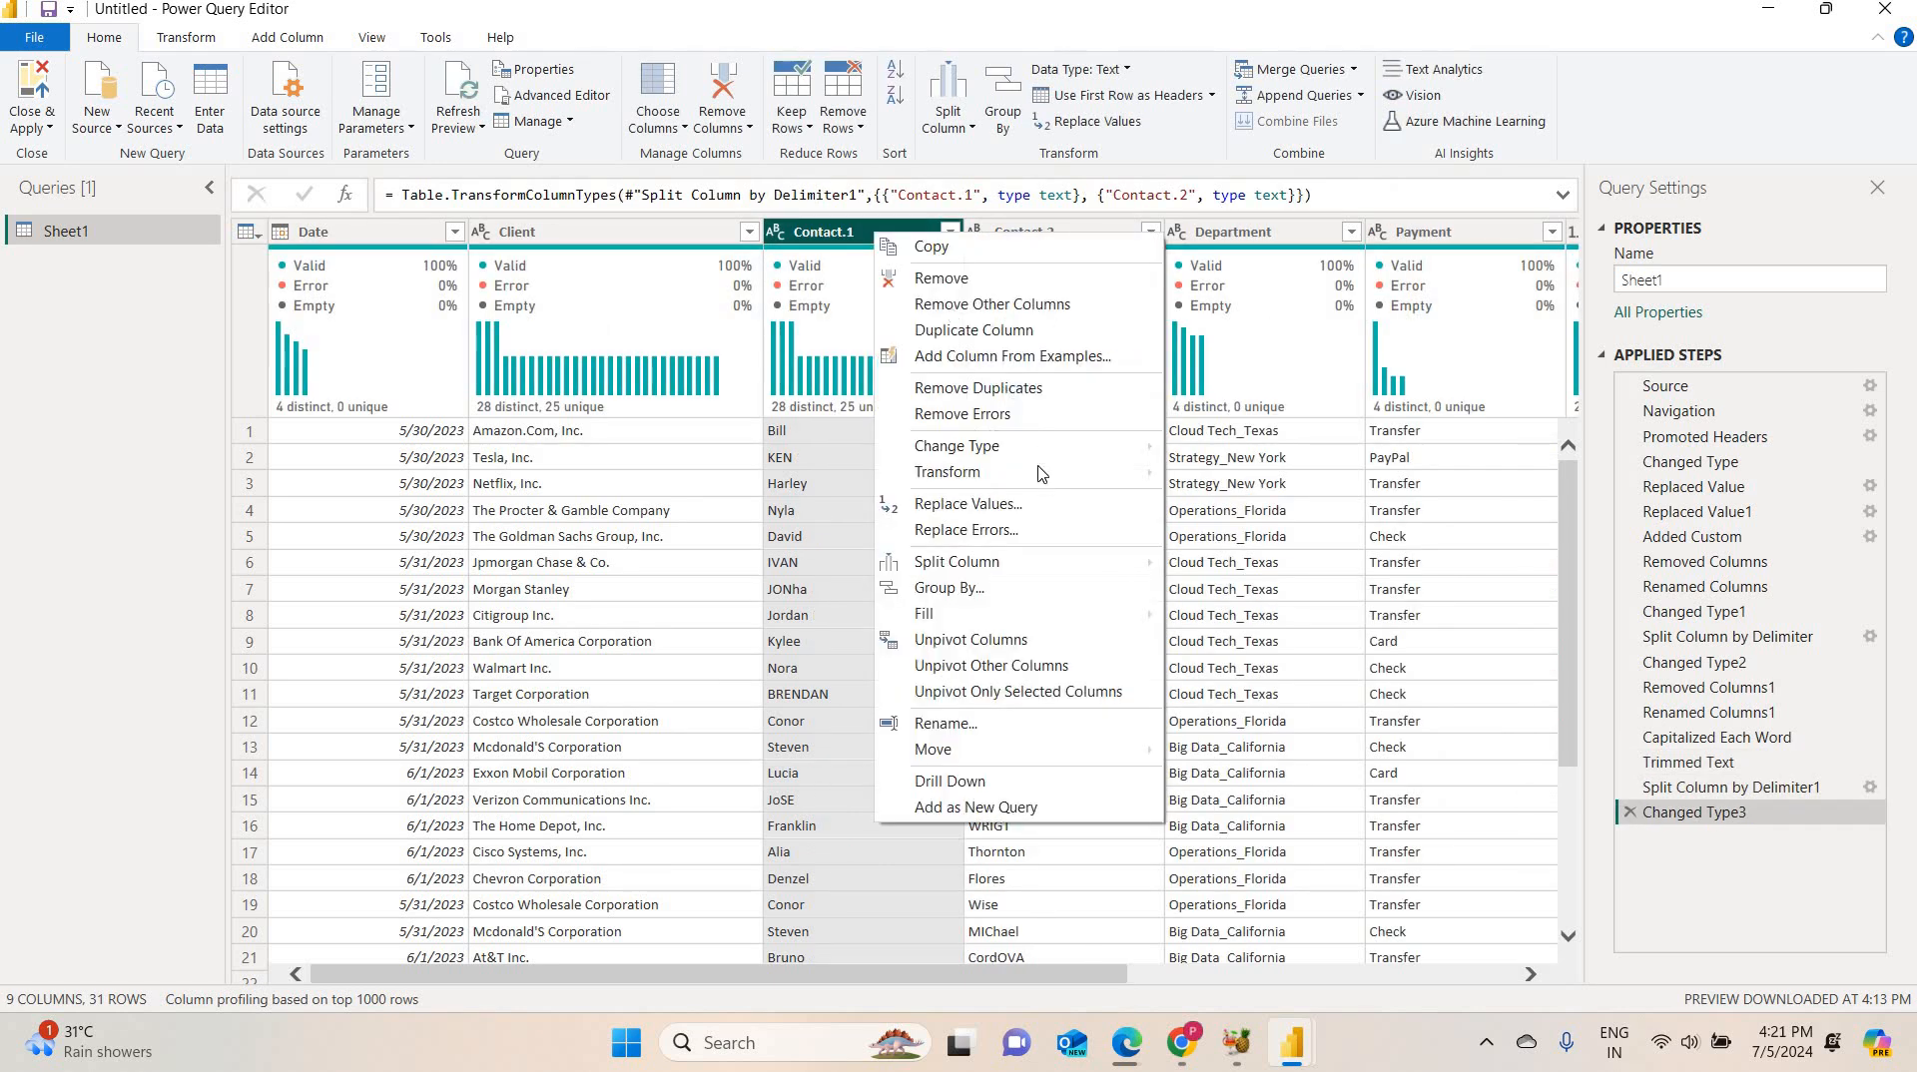
mouse_move(1049, 482)
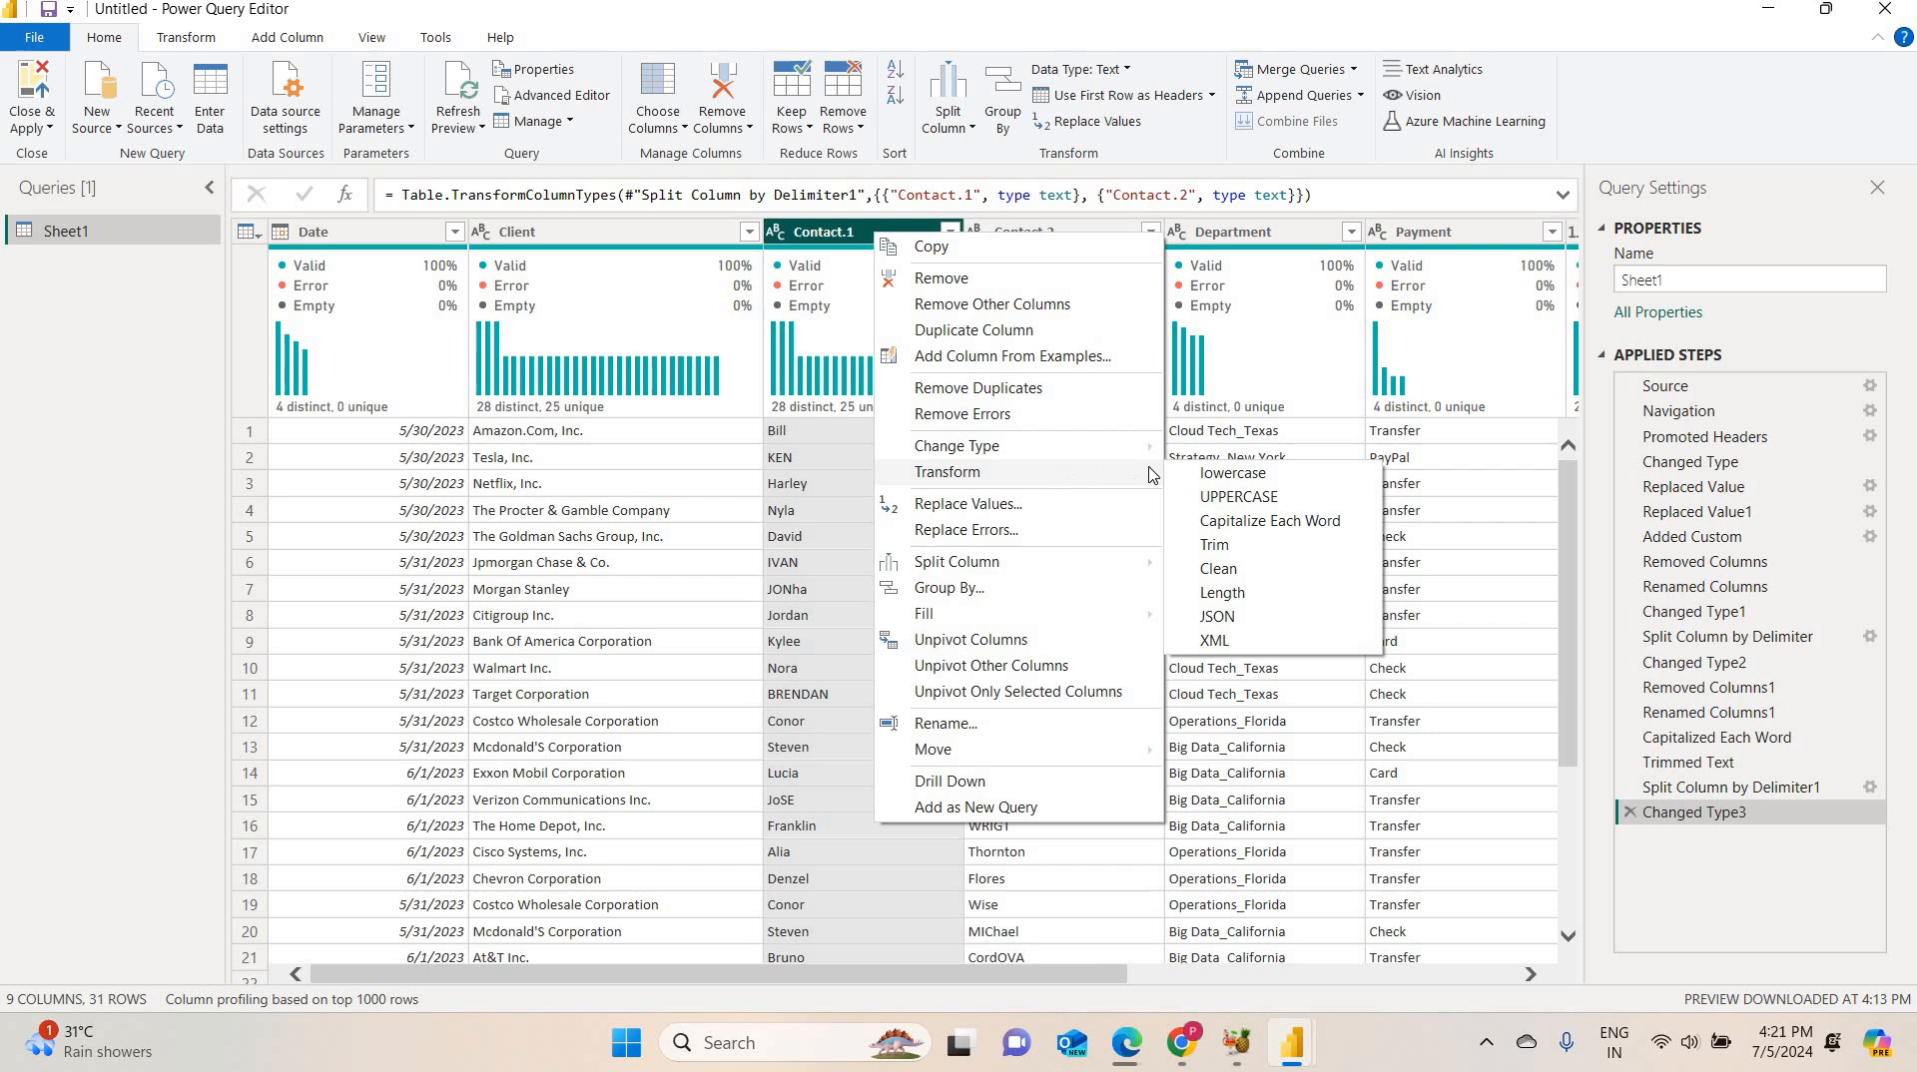
click(1230, 554)
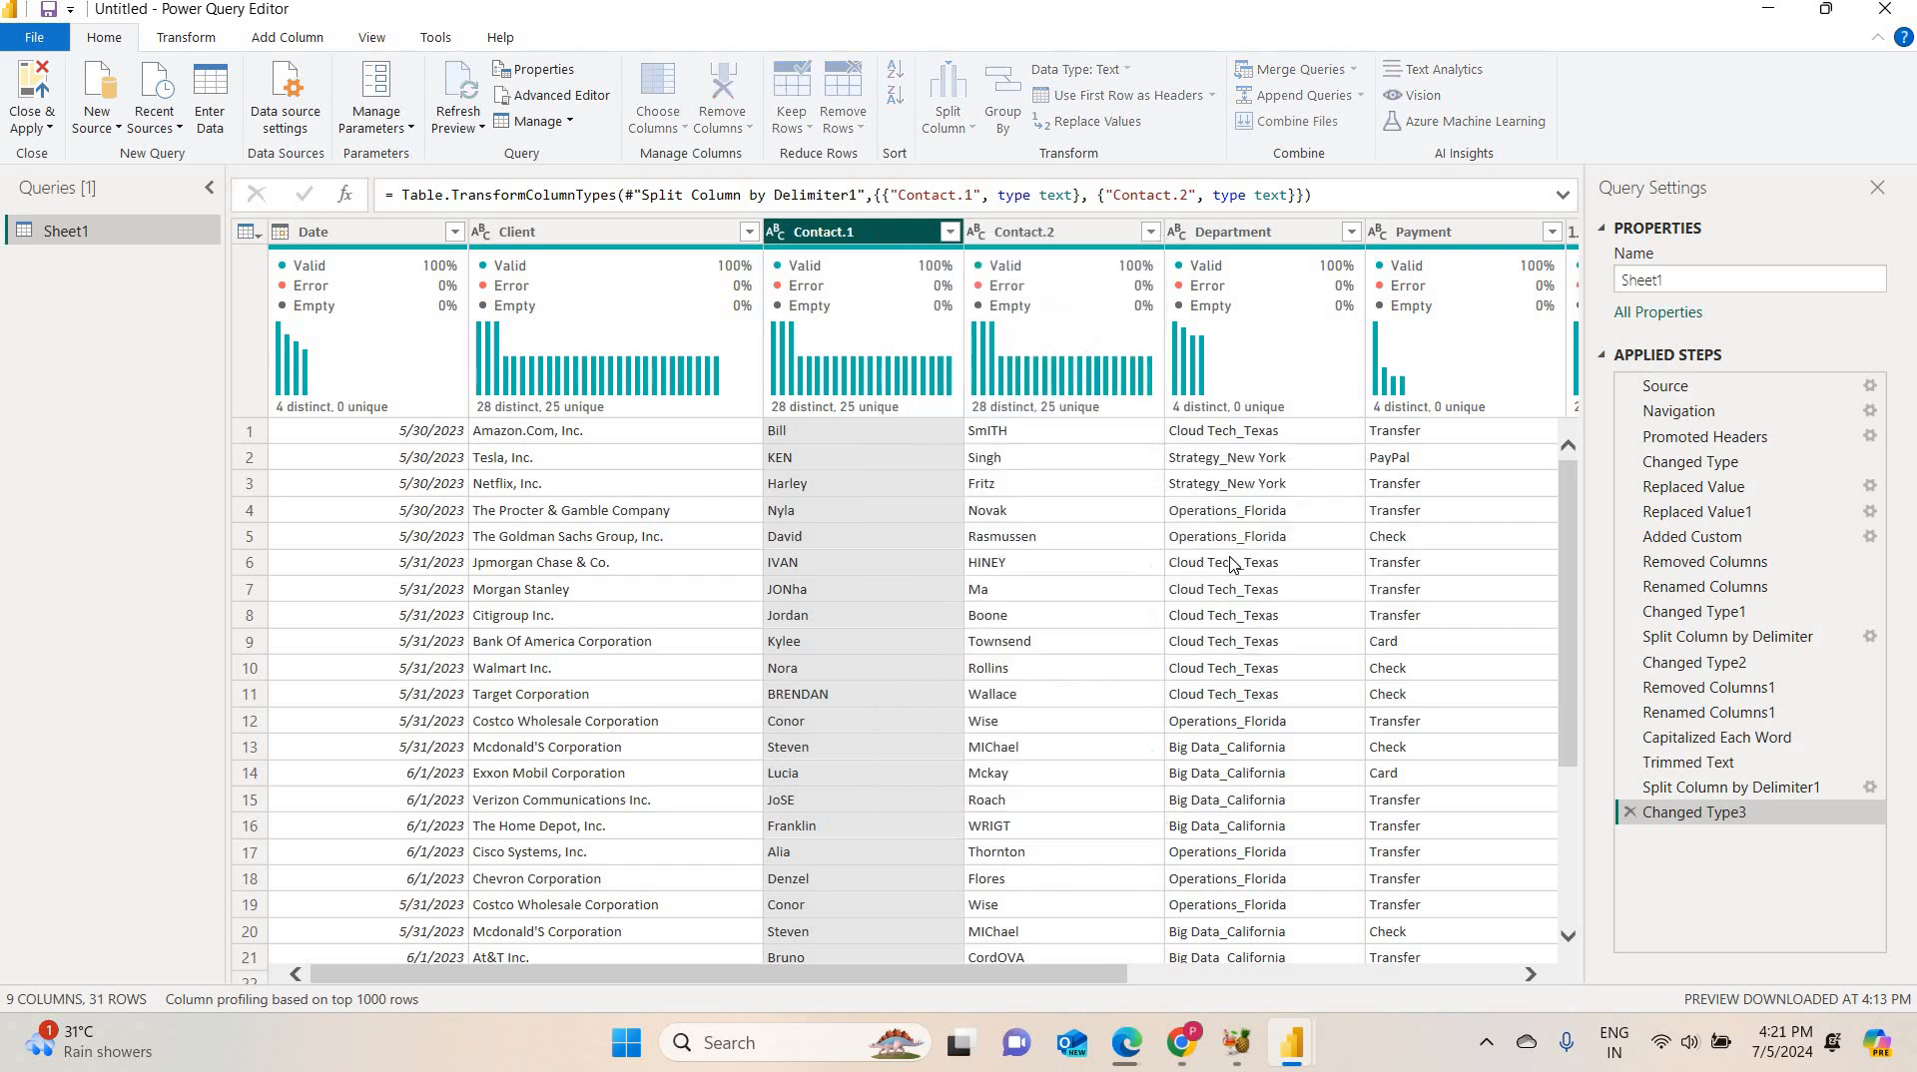
right_click(854, 240)
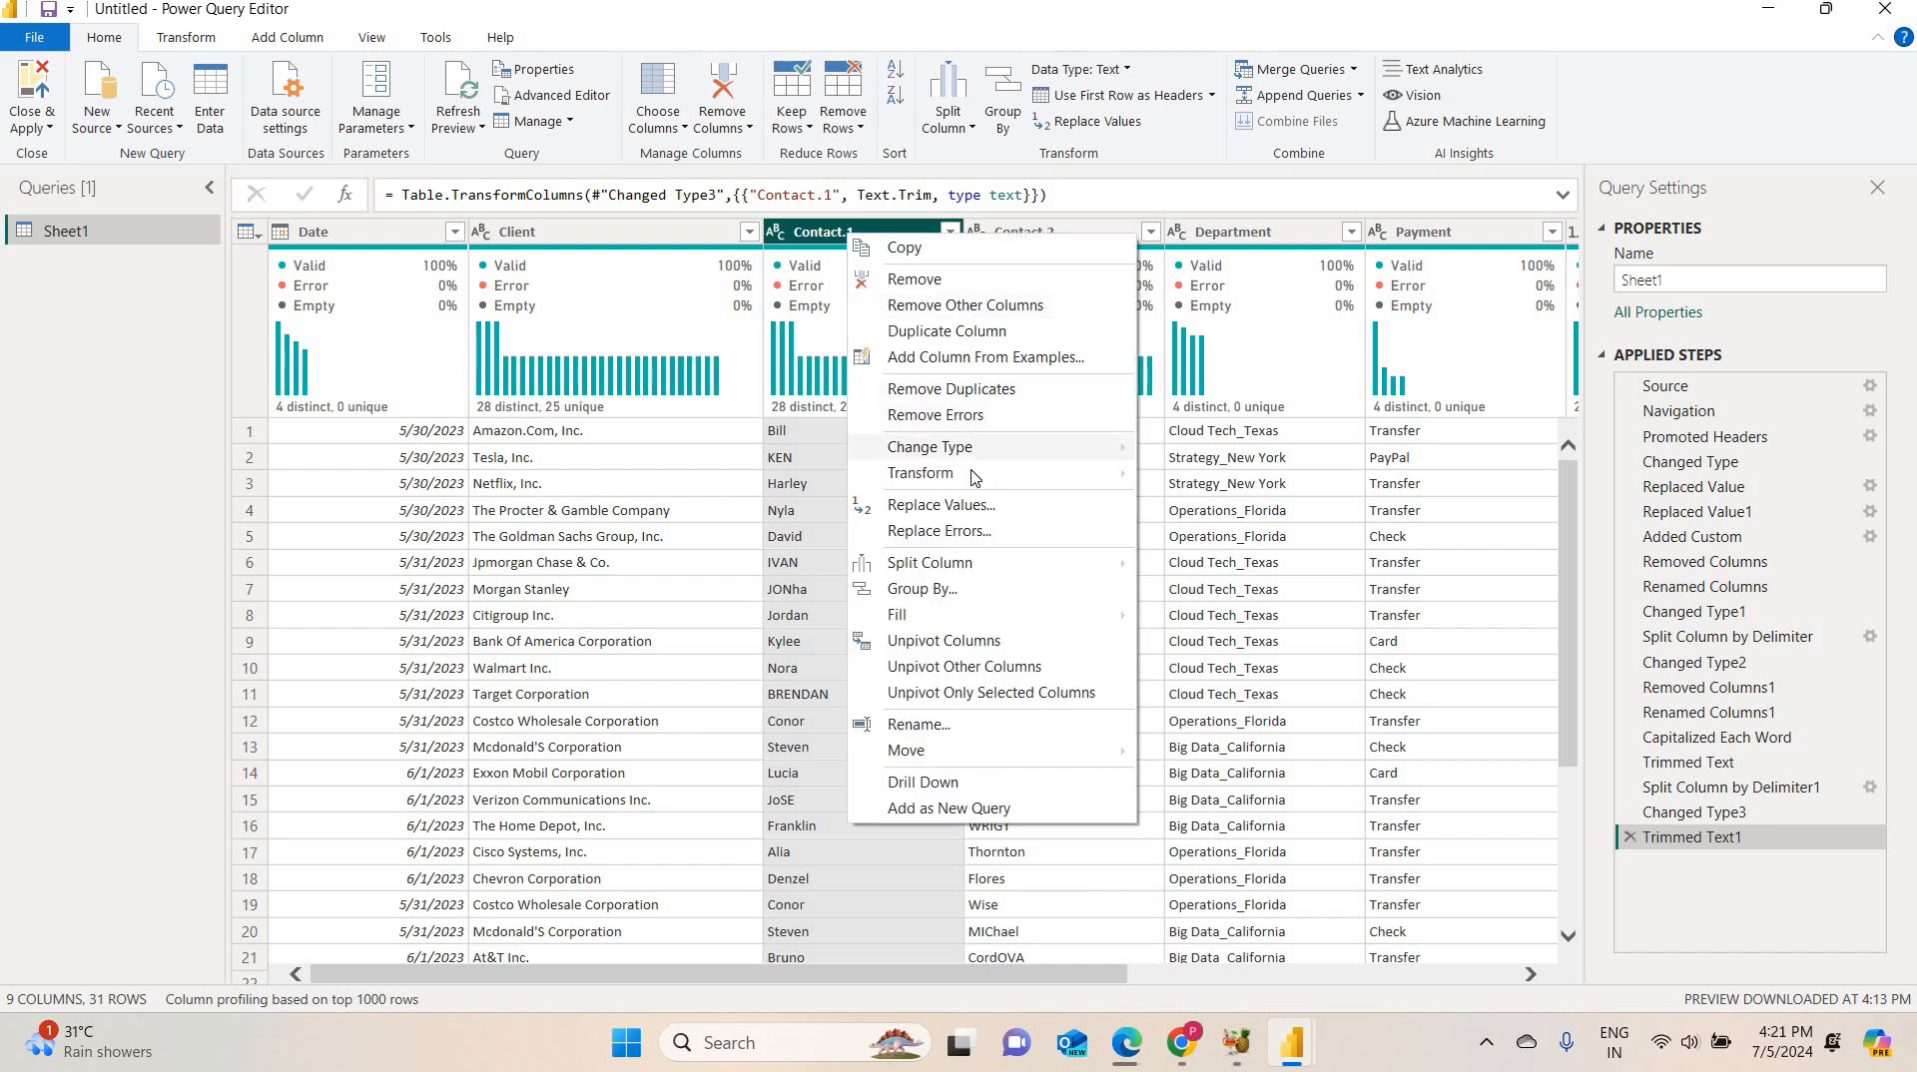
mouse_move(973, 475)
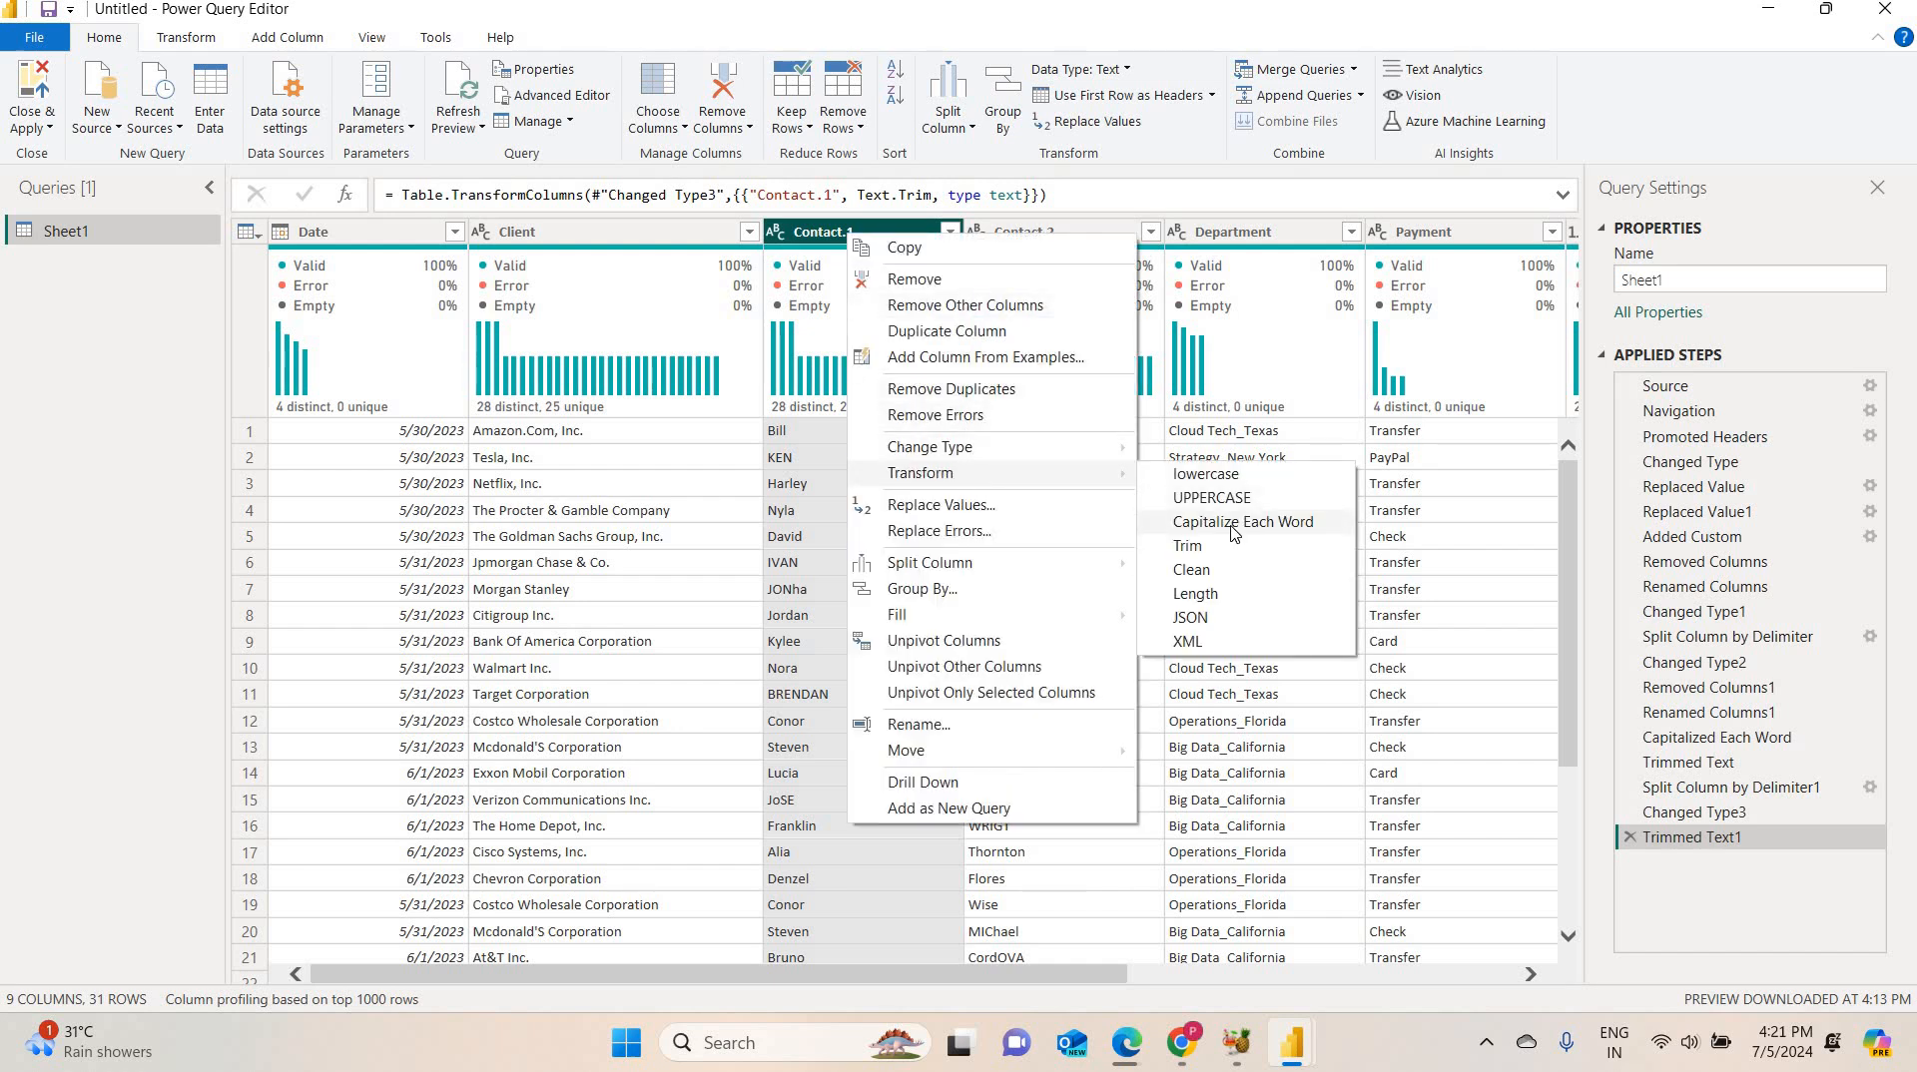
click(1234, 523)
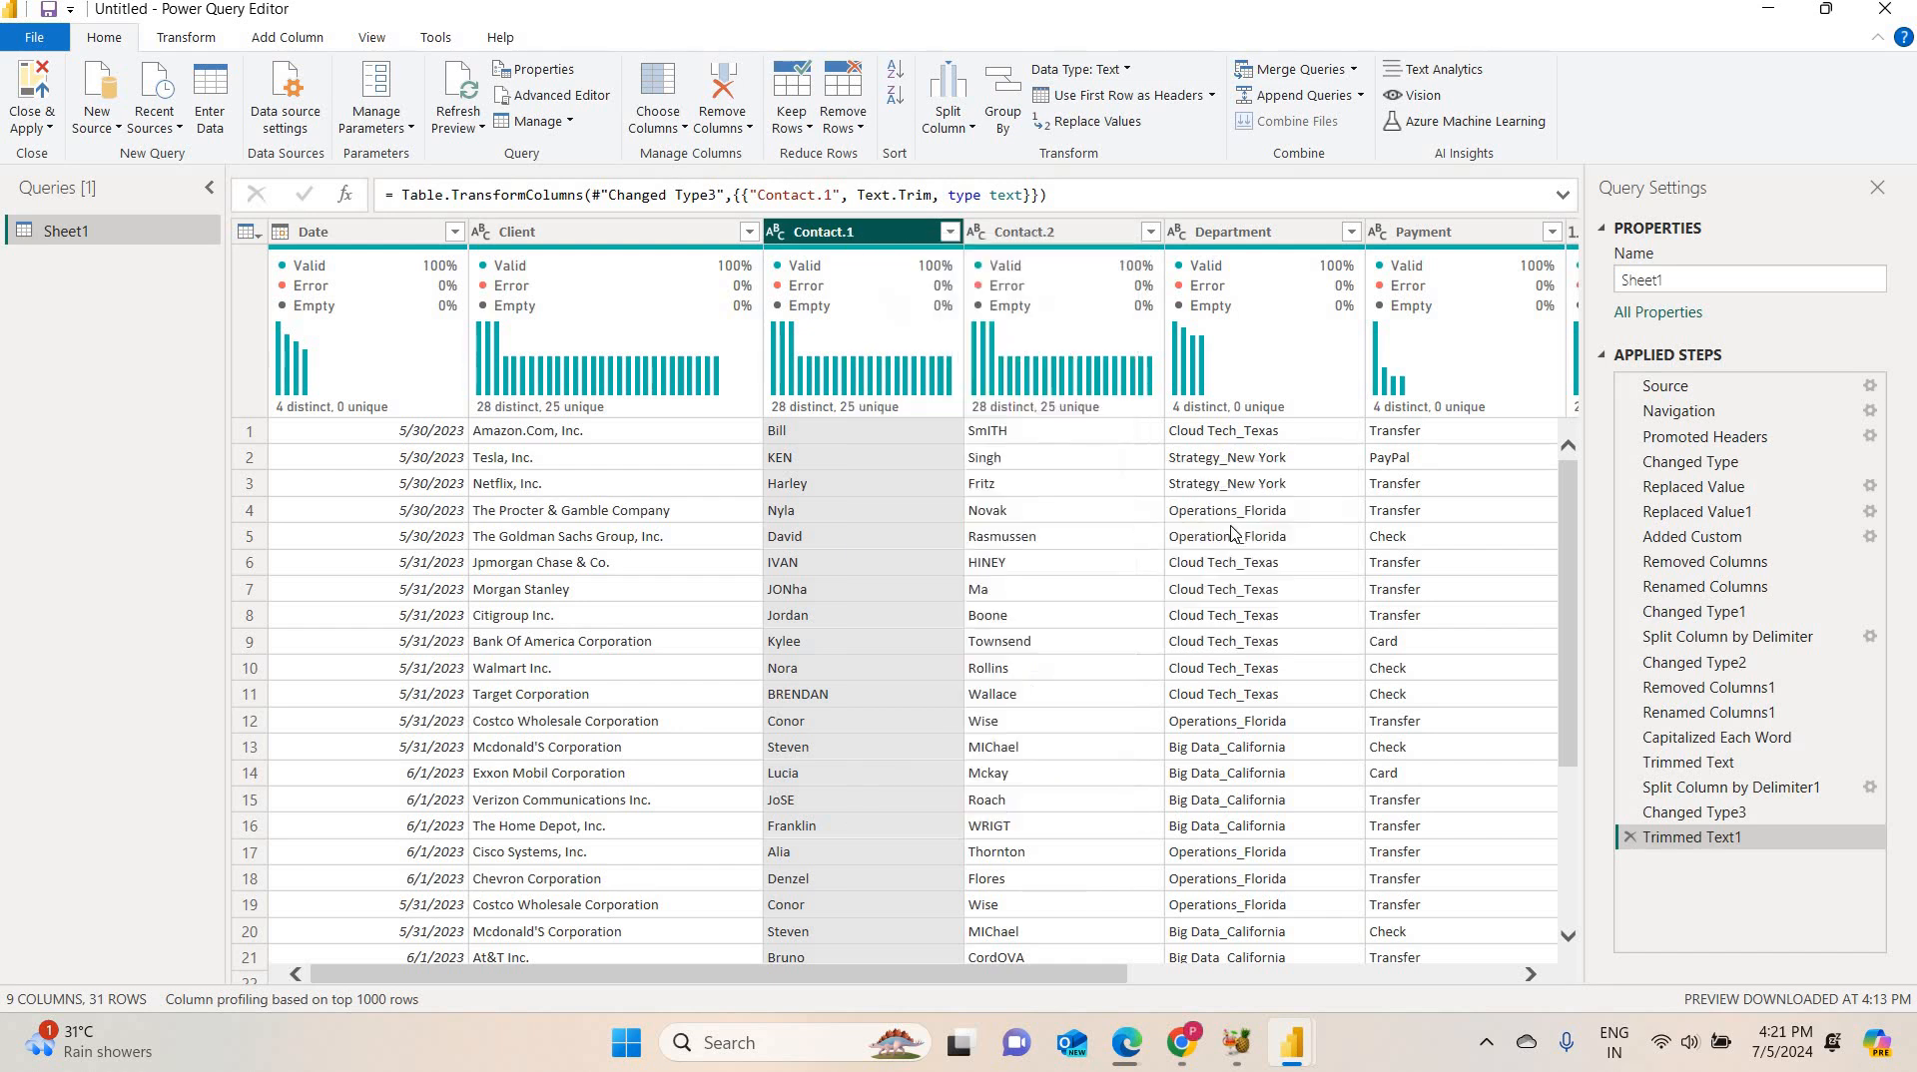
Trim the last names in the Contact.2 column and capitalize each word.
right_click(1017, 237)
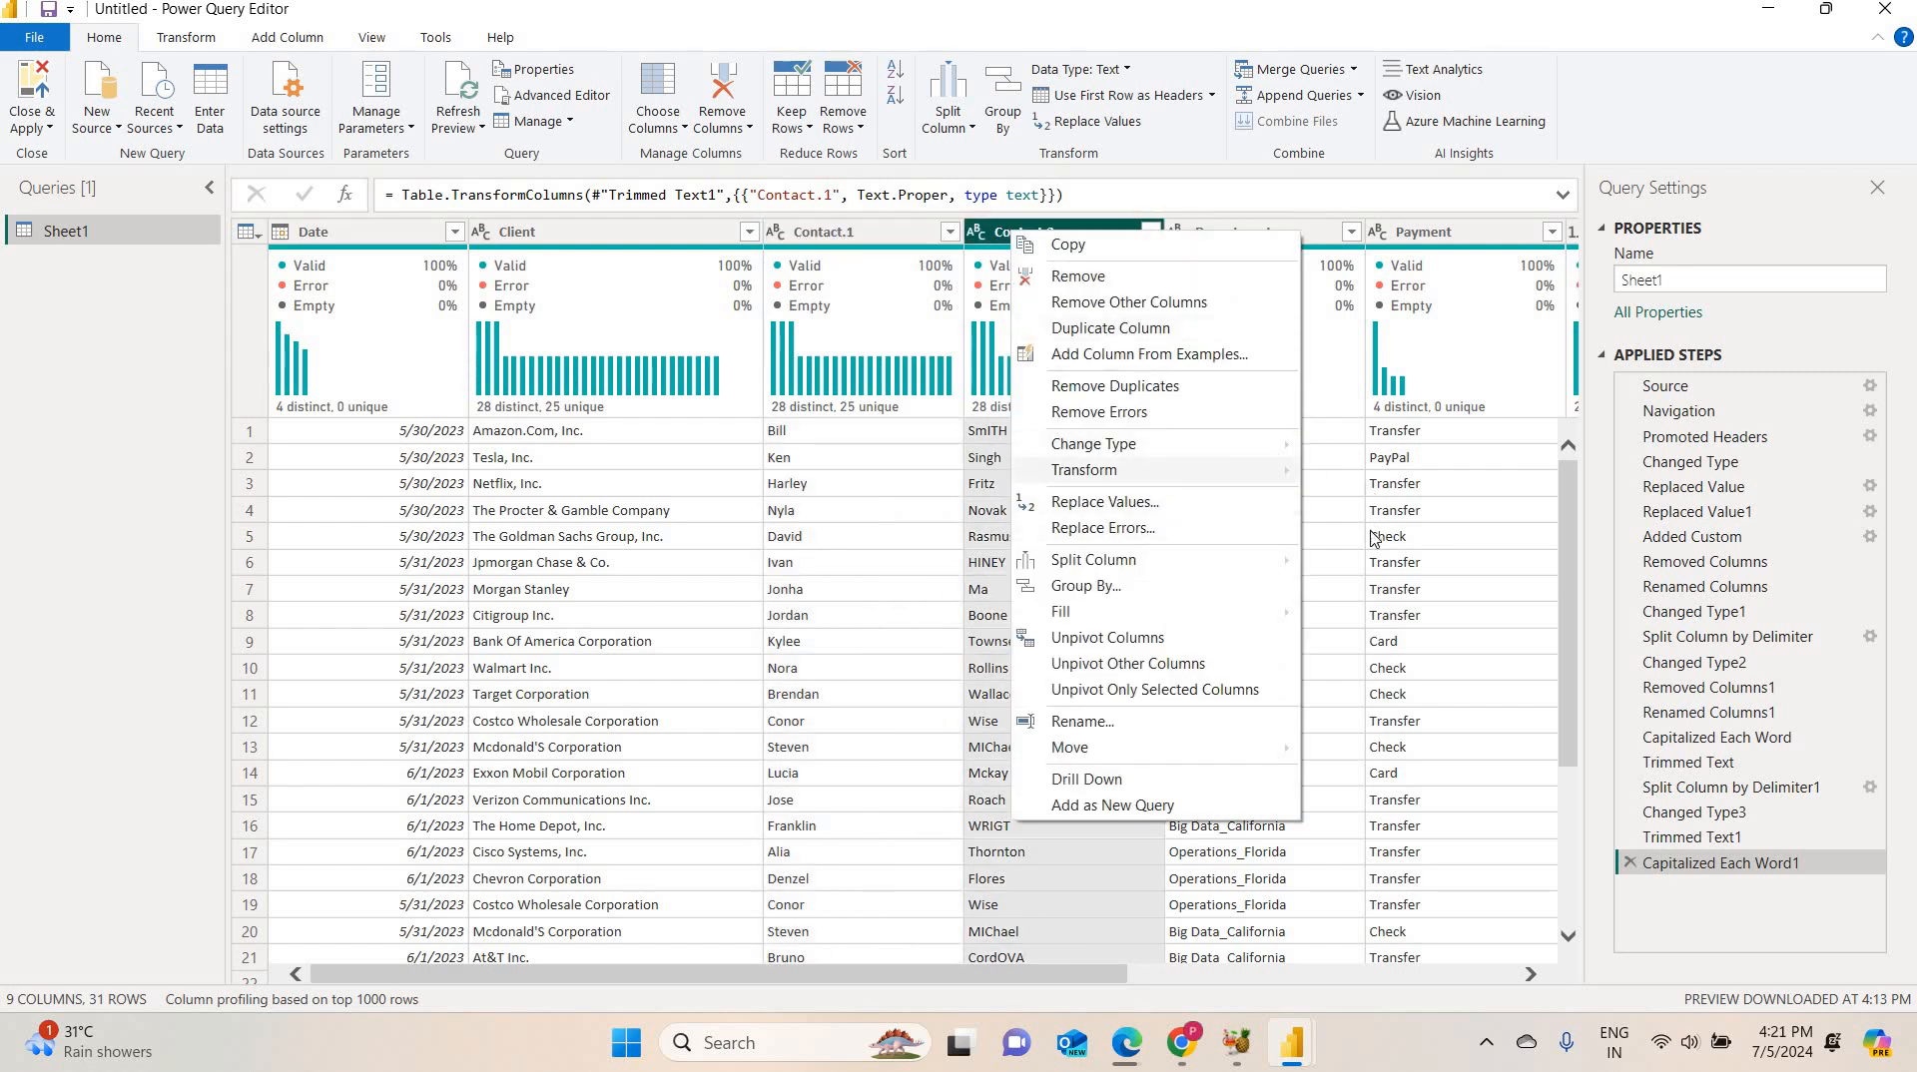
mouse_move(1198, 470)
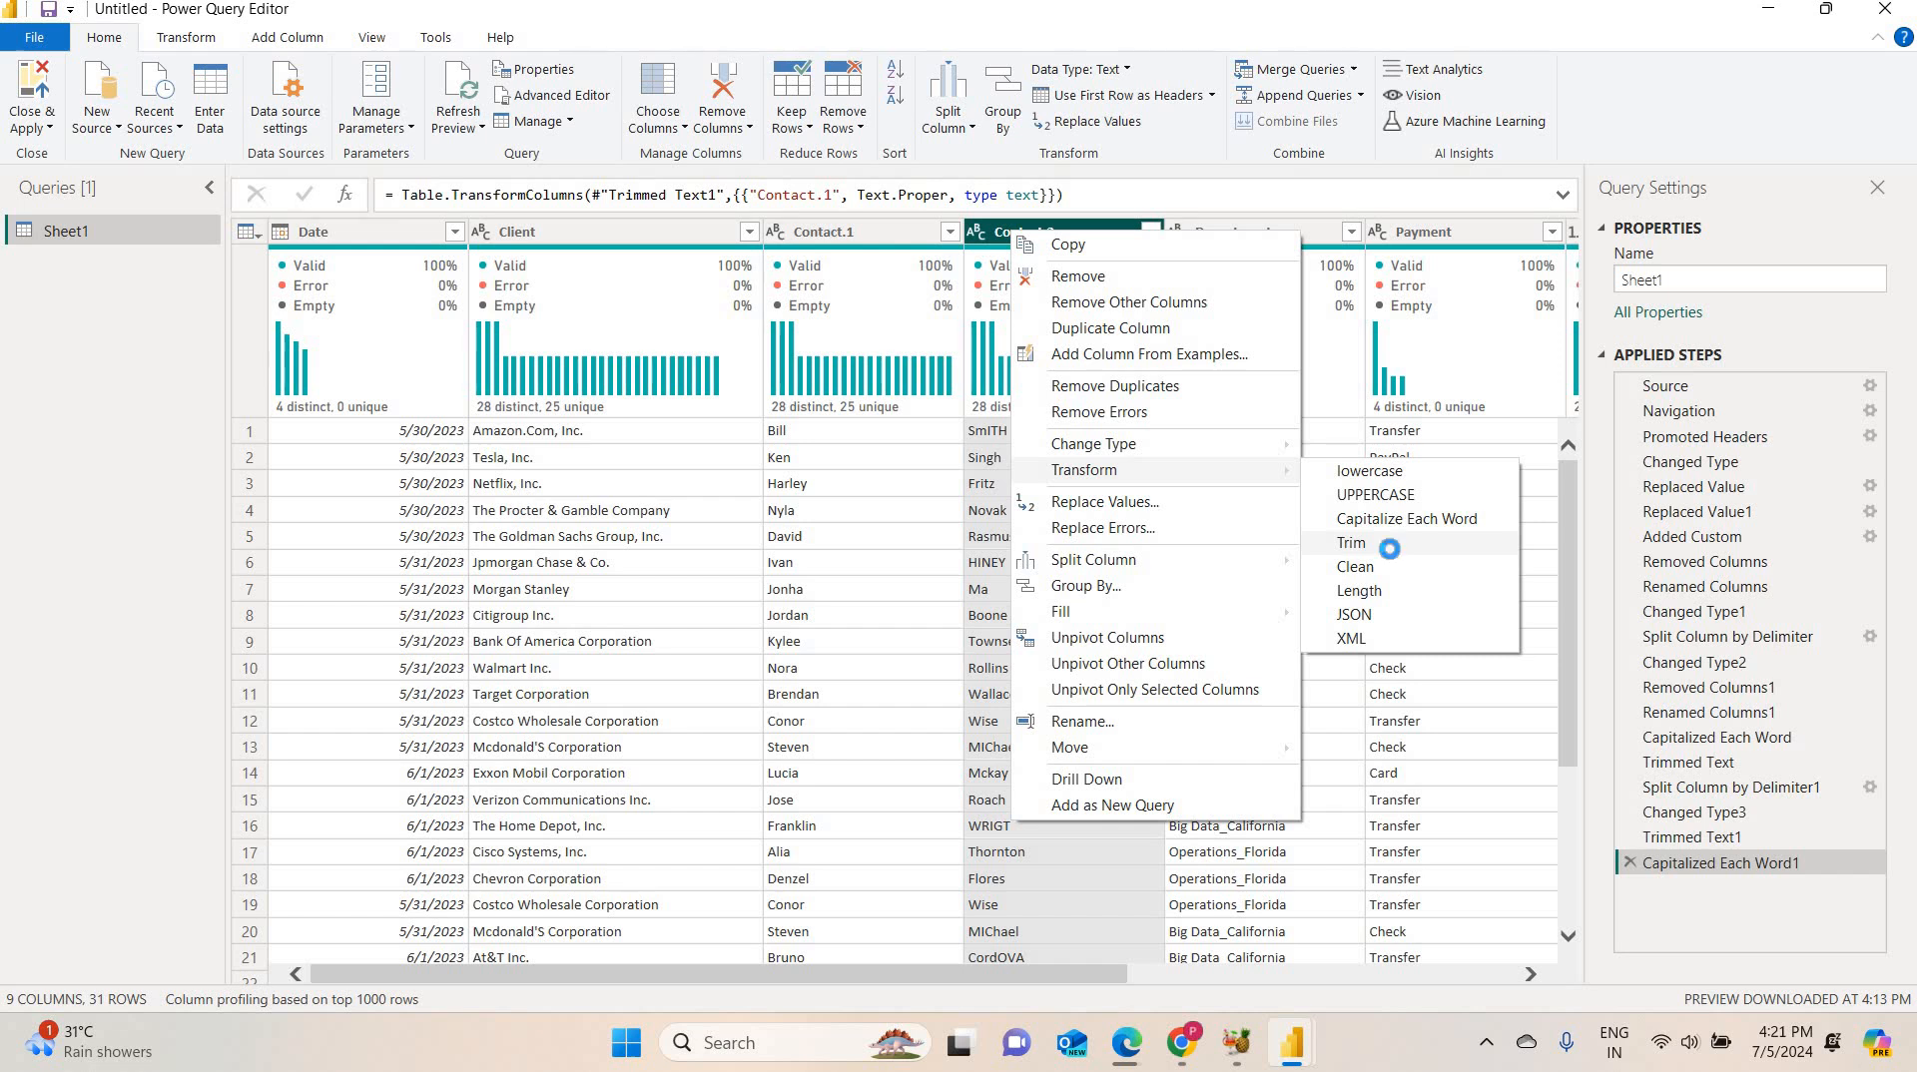
click(1393, 553)
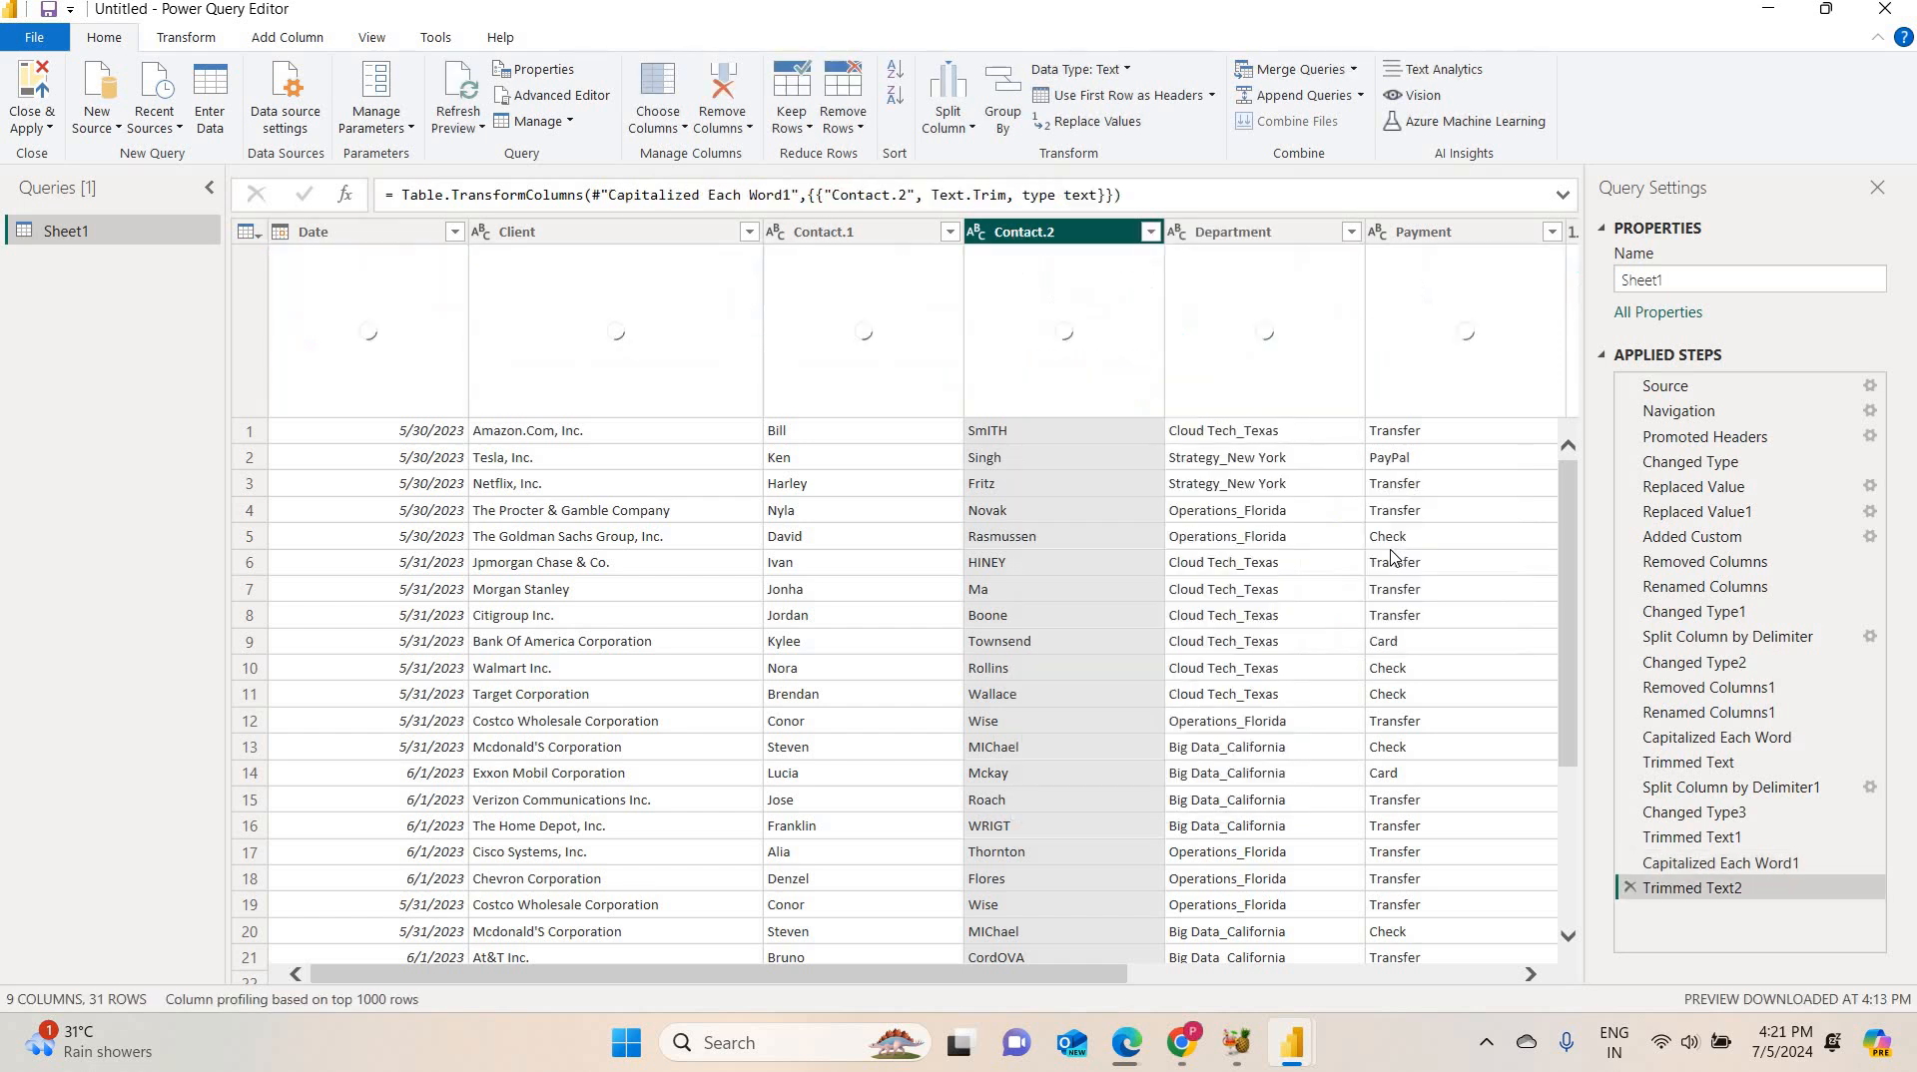
right_click(1066, 235)
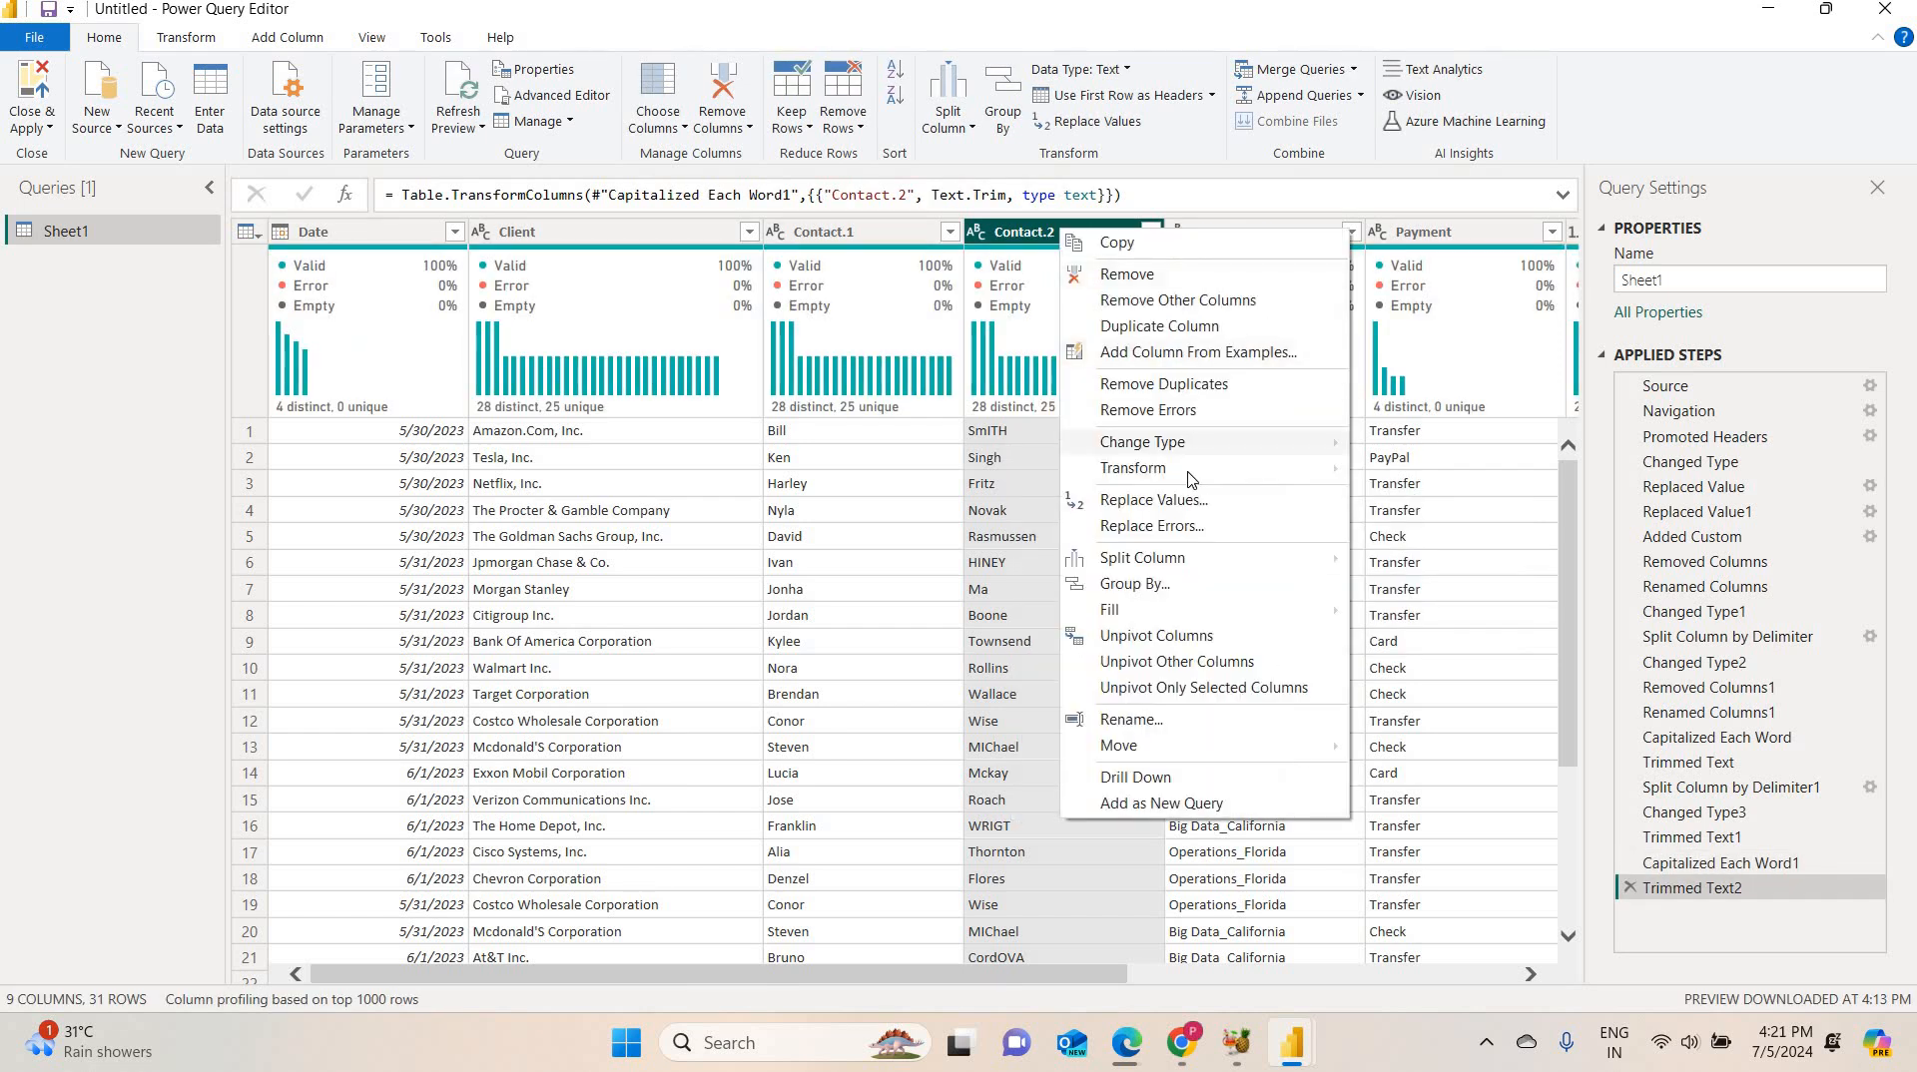
mouse_move(1198, 468)
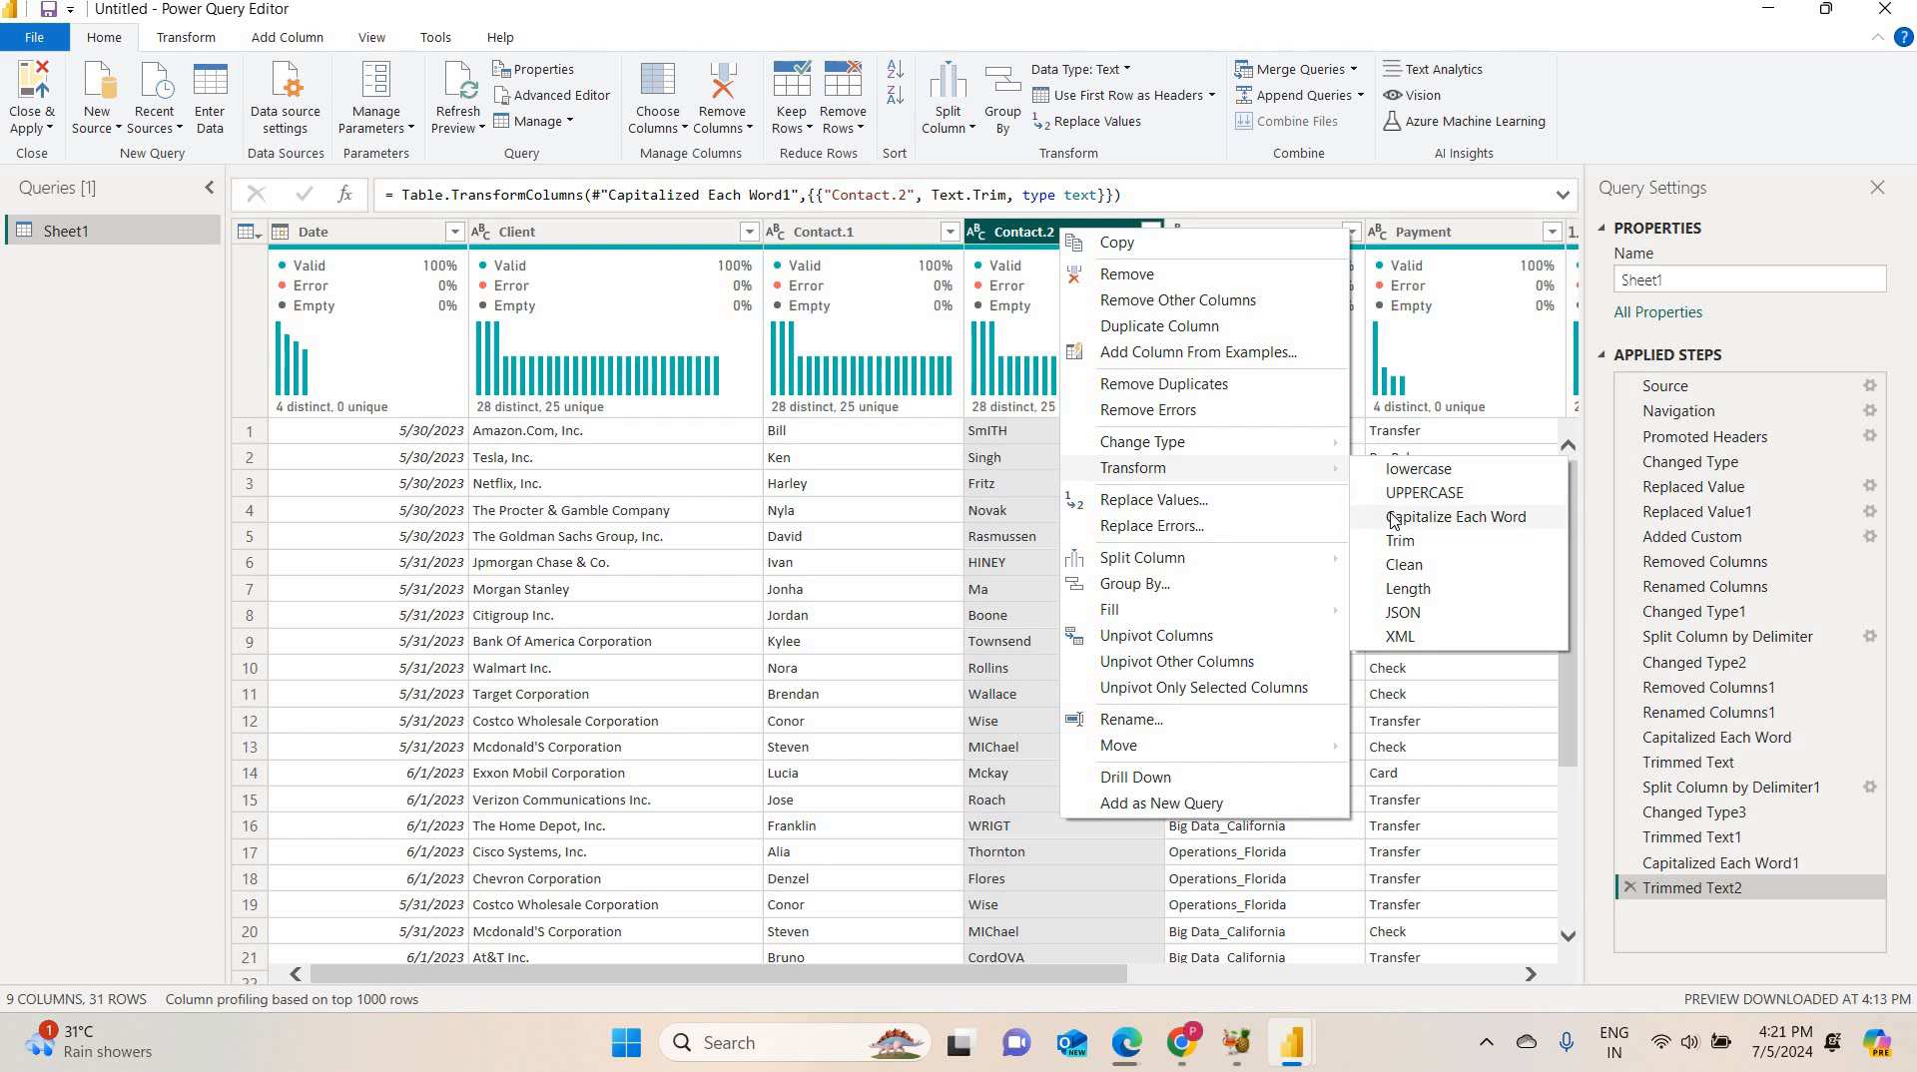
click(1394, 521)
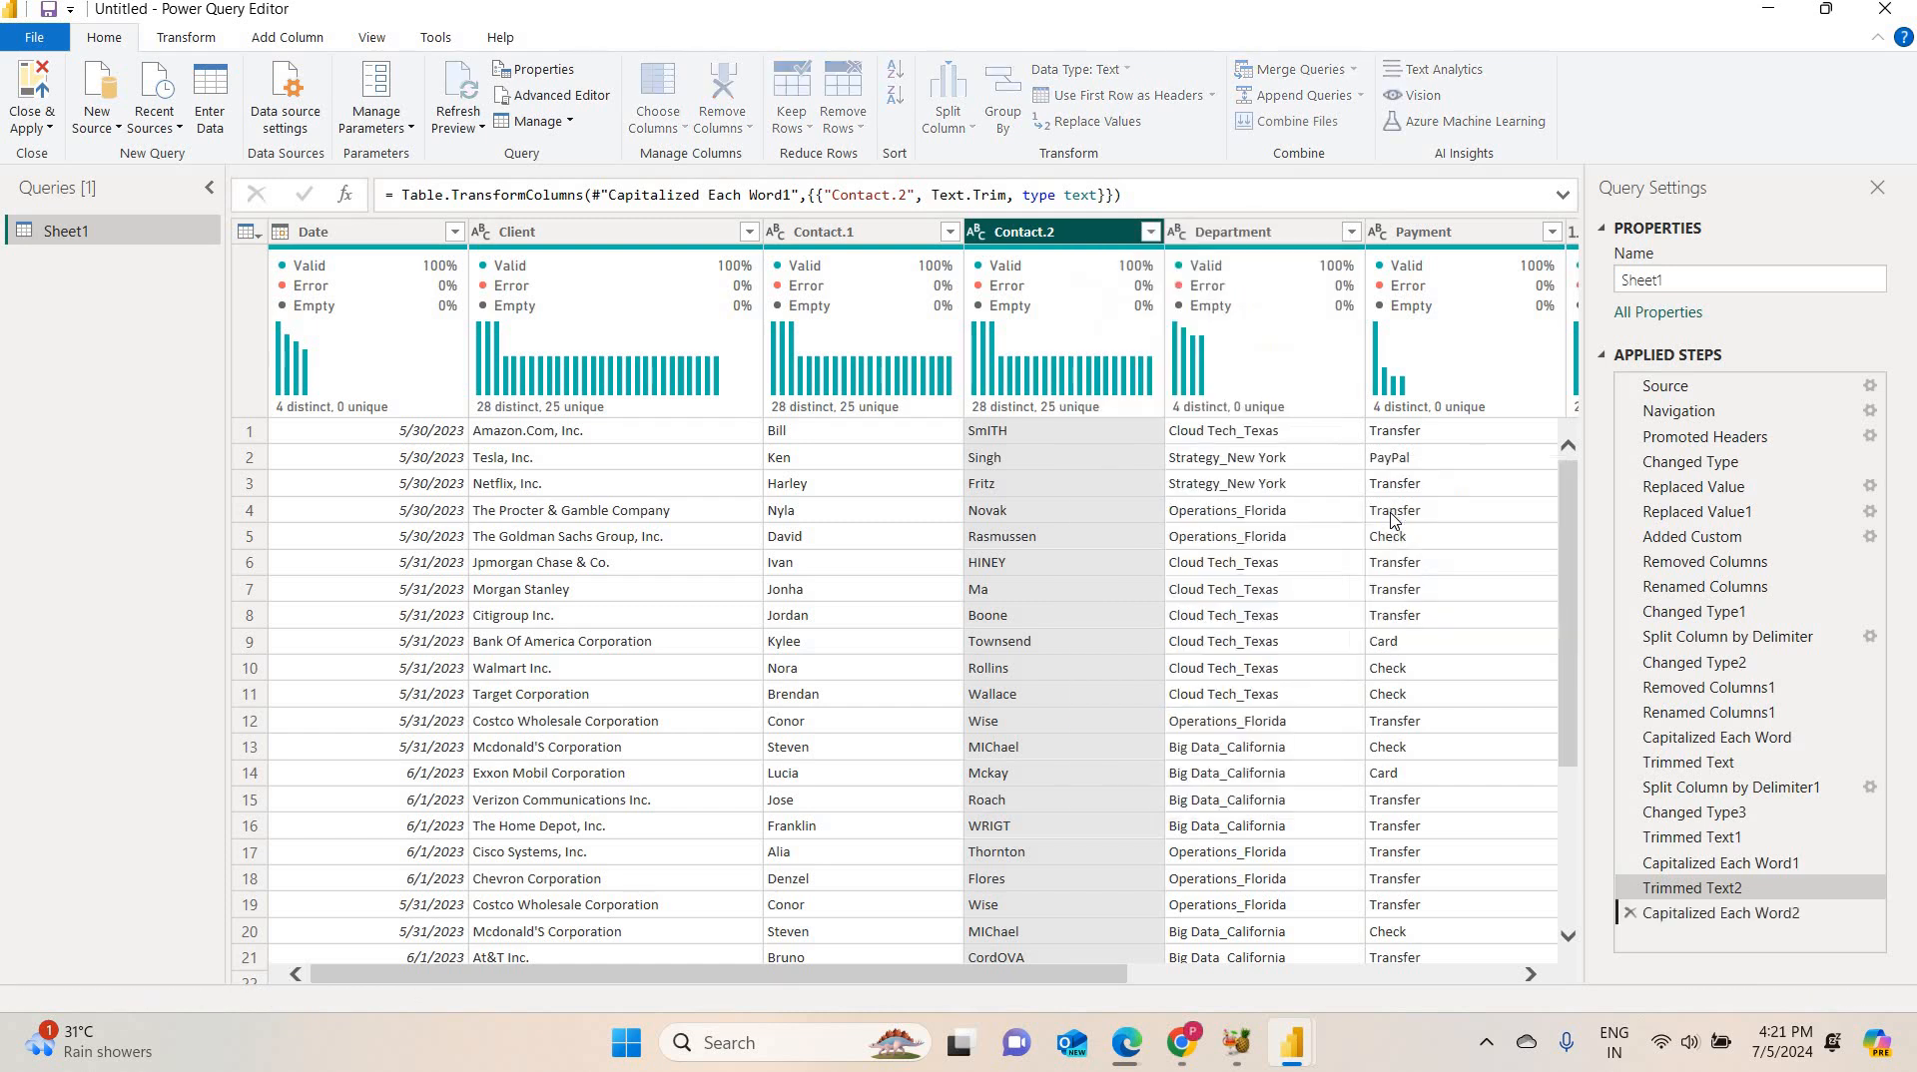
Merge the Contact.1 and Contact.2 columns with a Space separator into a new column named Contact Person.
click(868, 245)
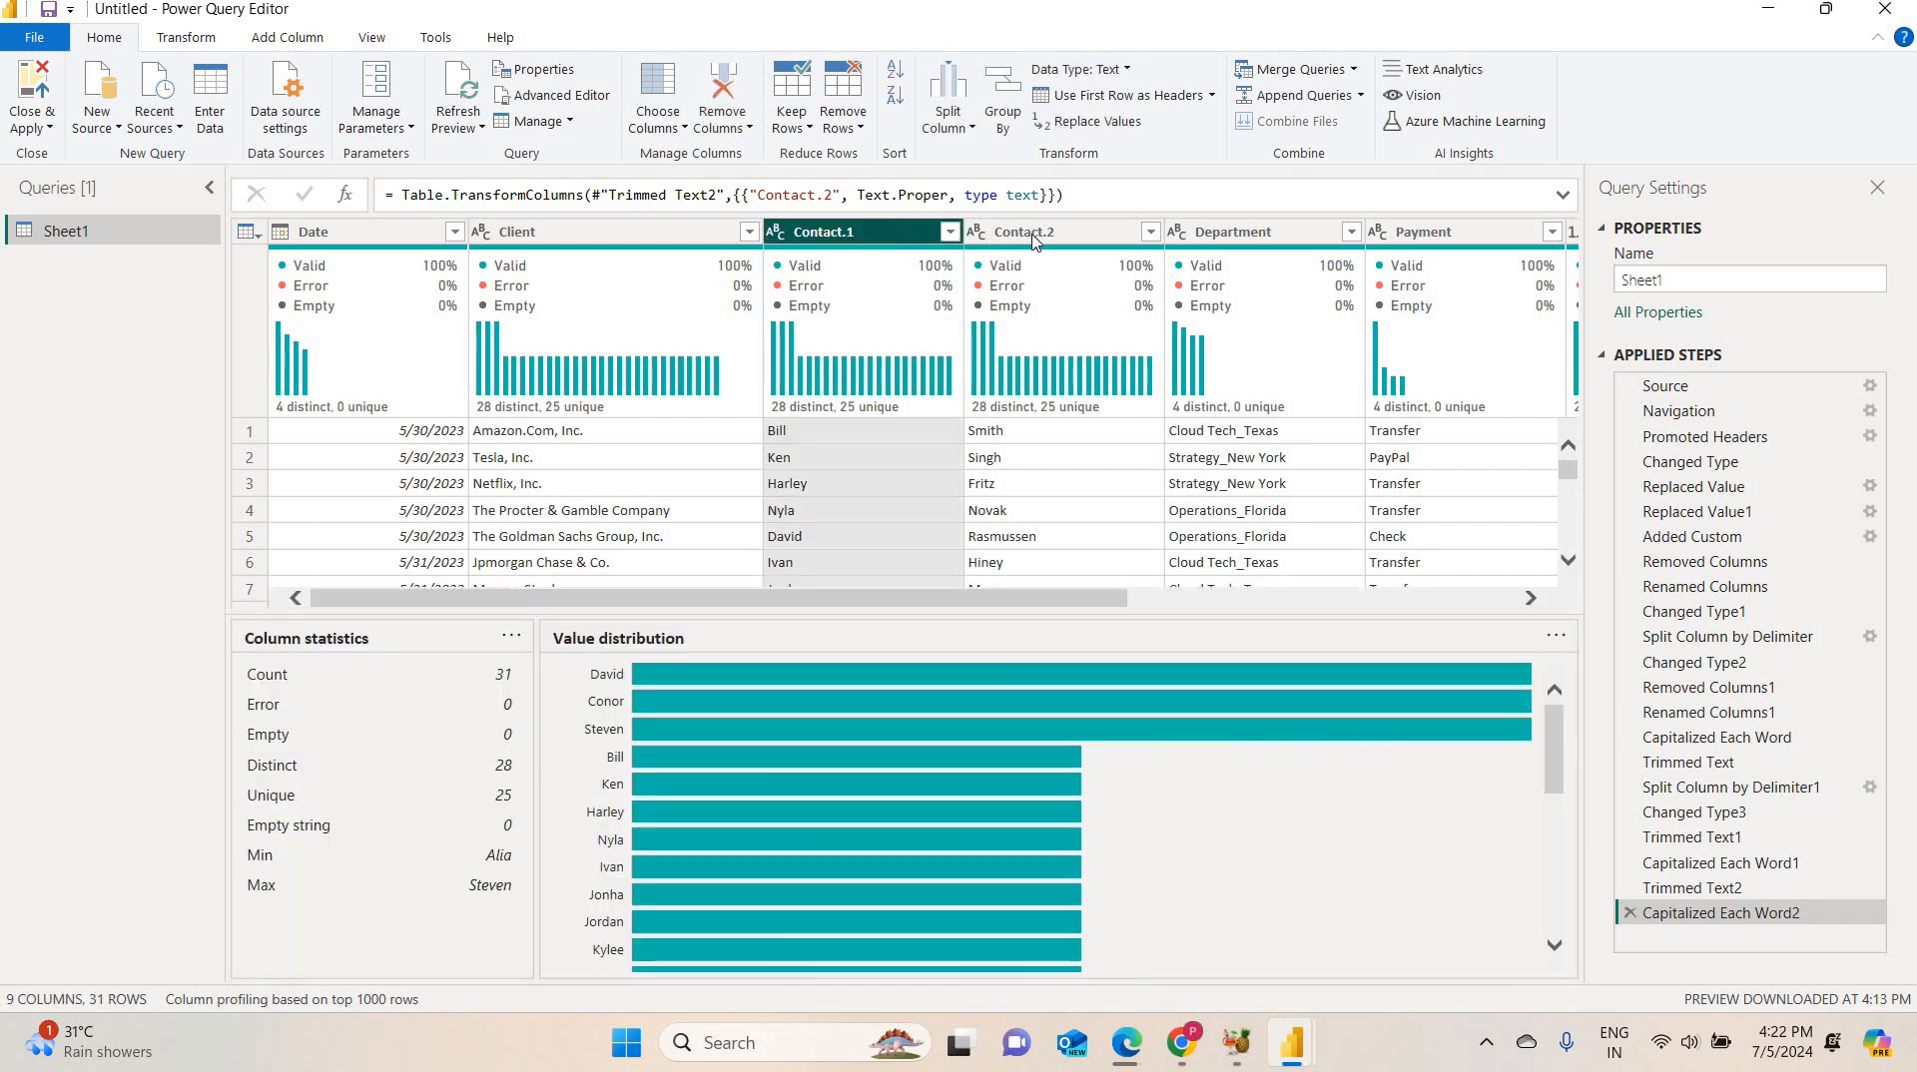
ctrl+click(1029, 238)
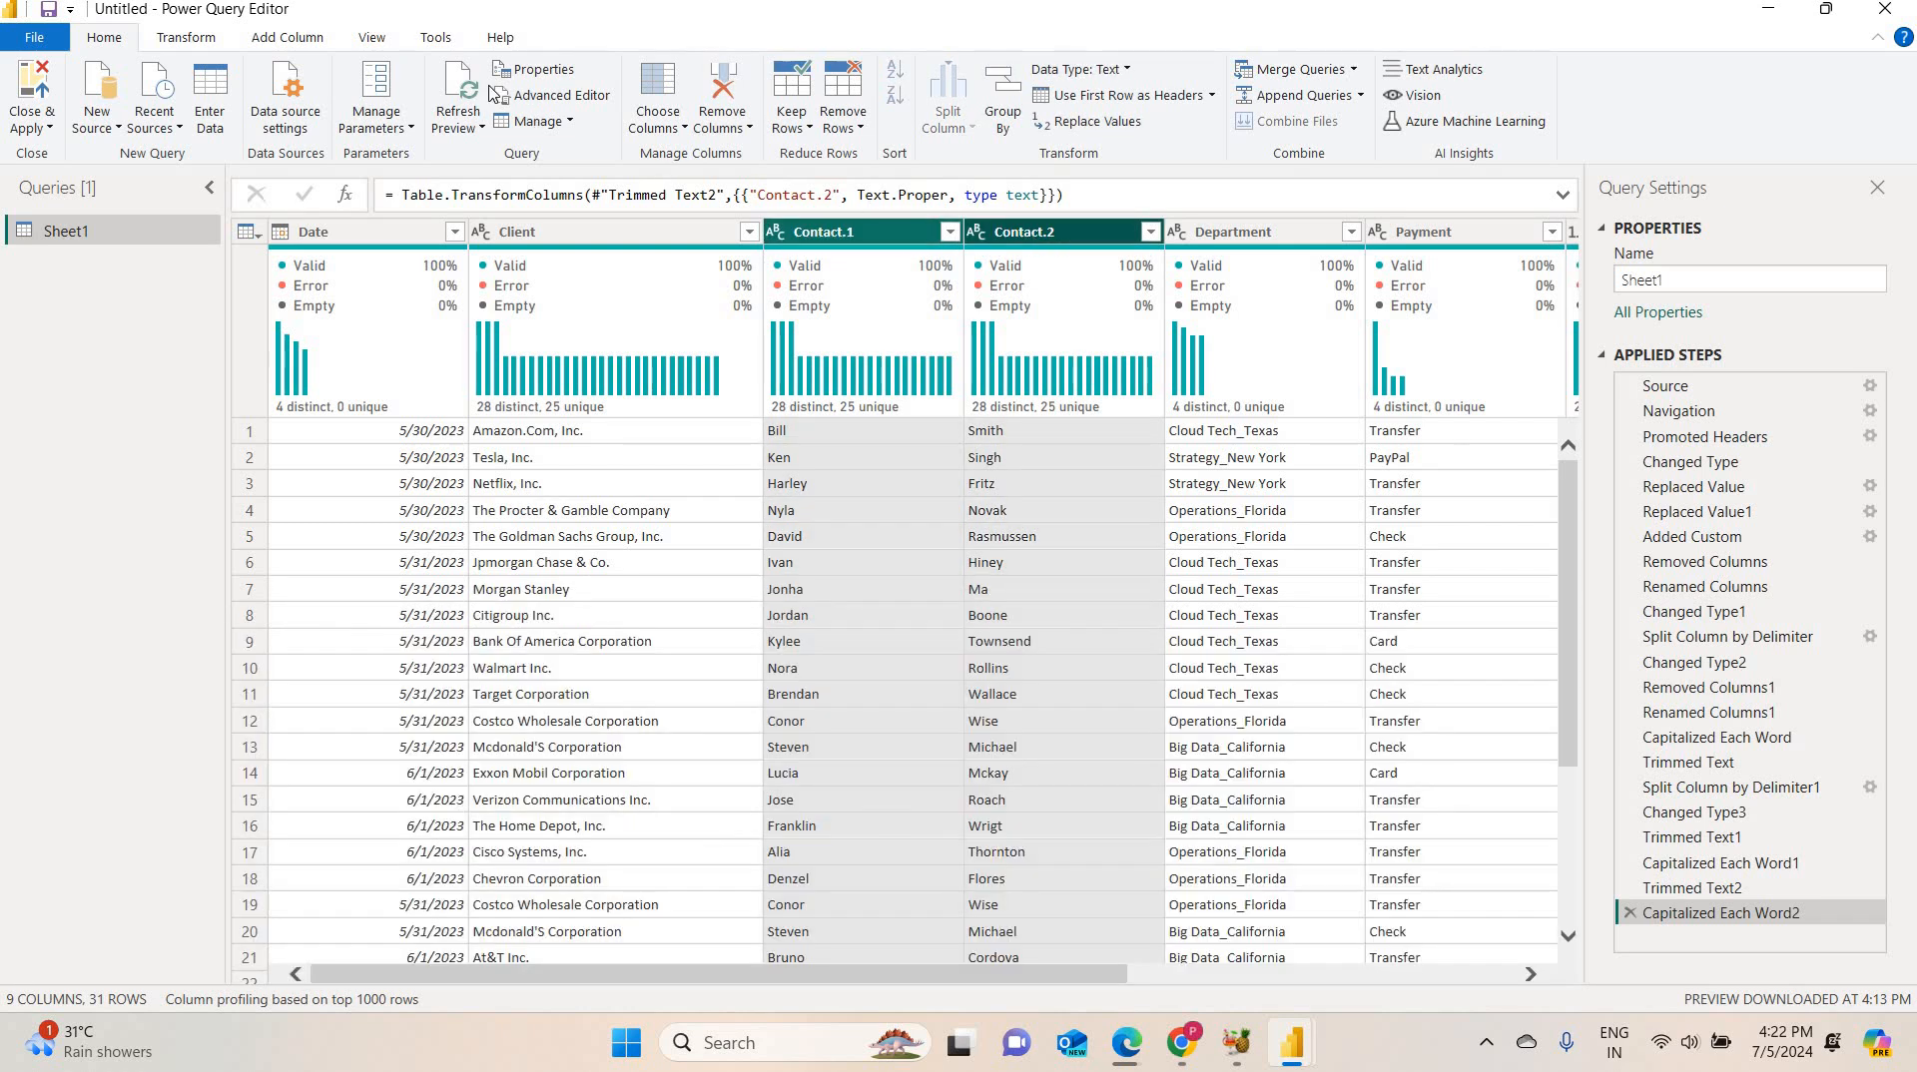
click(184, 40)
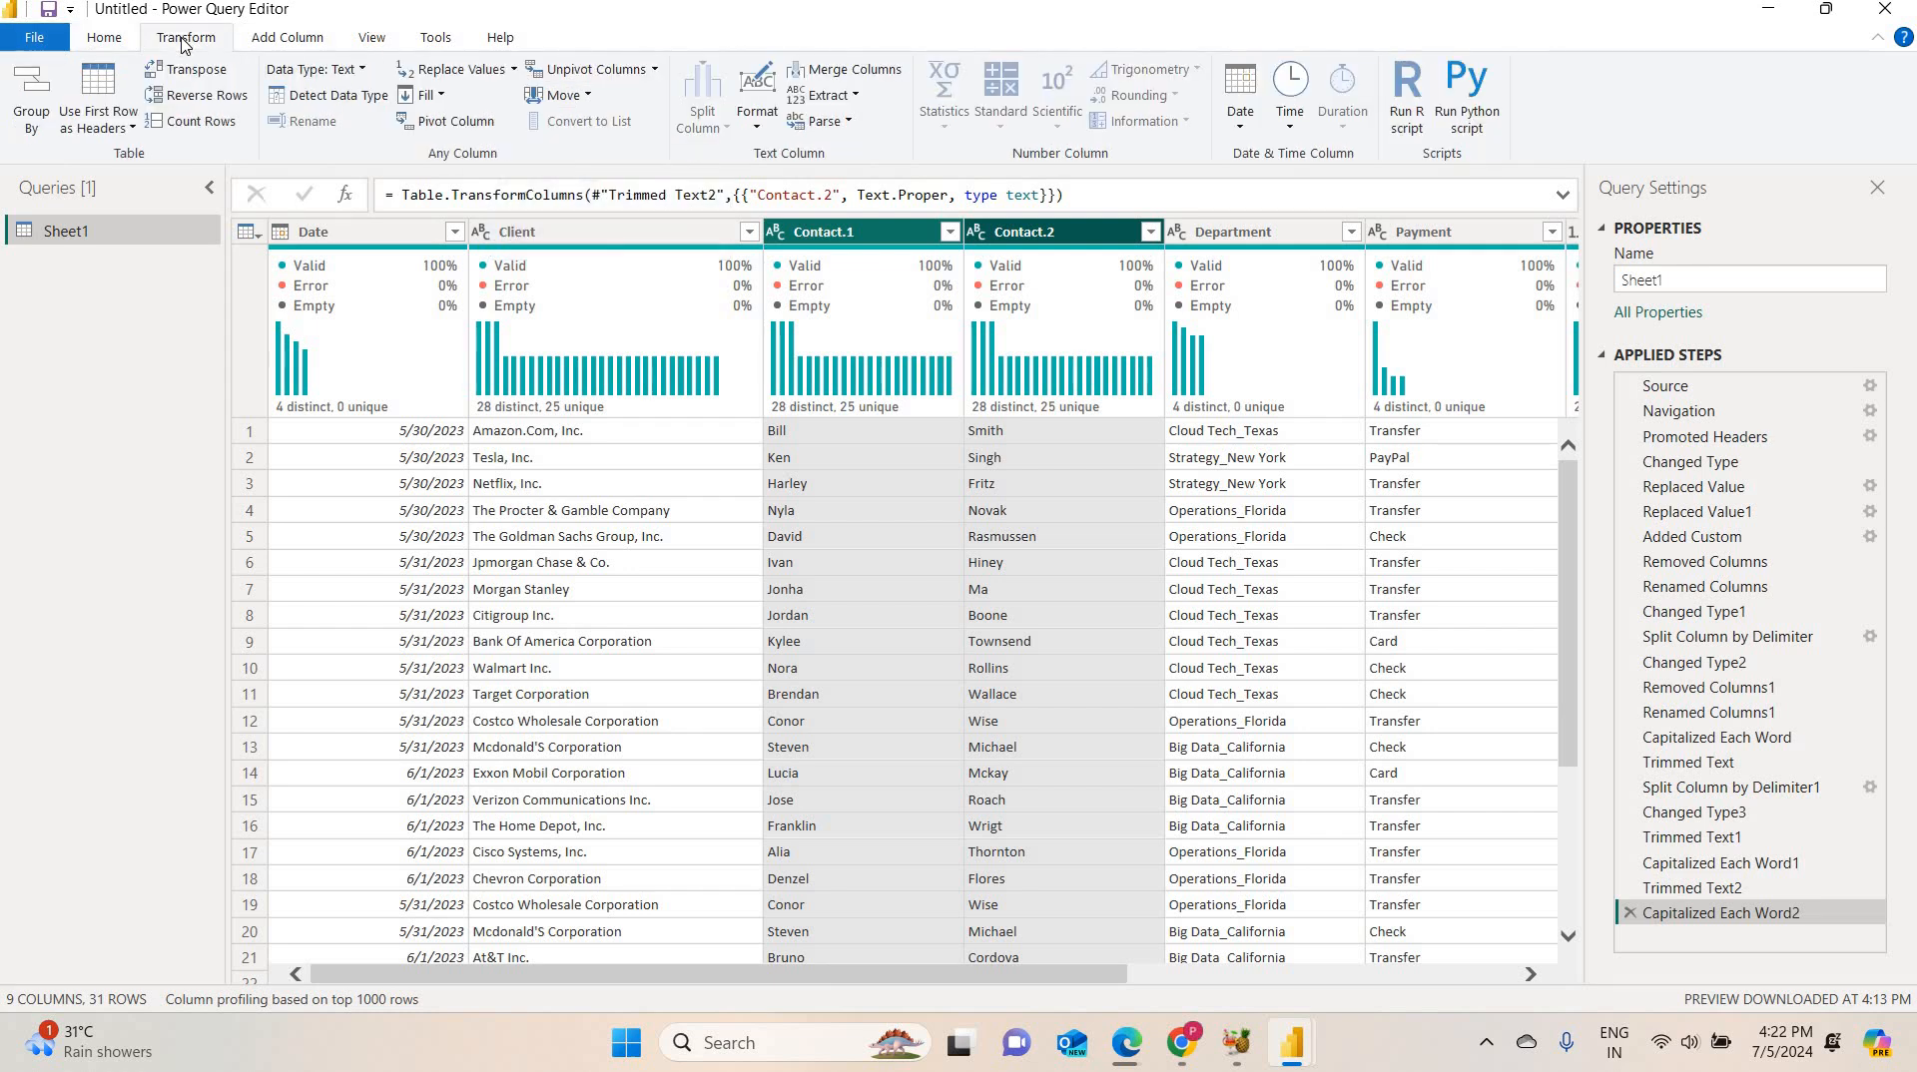
click(272, 45)
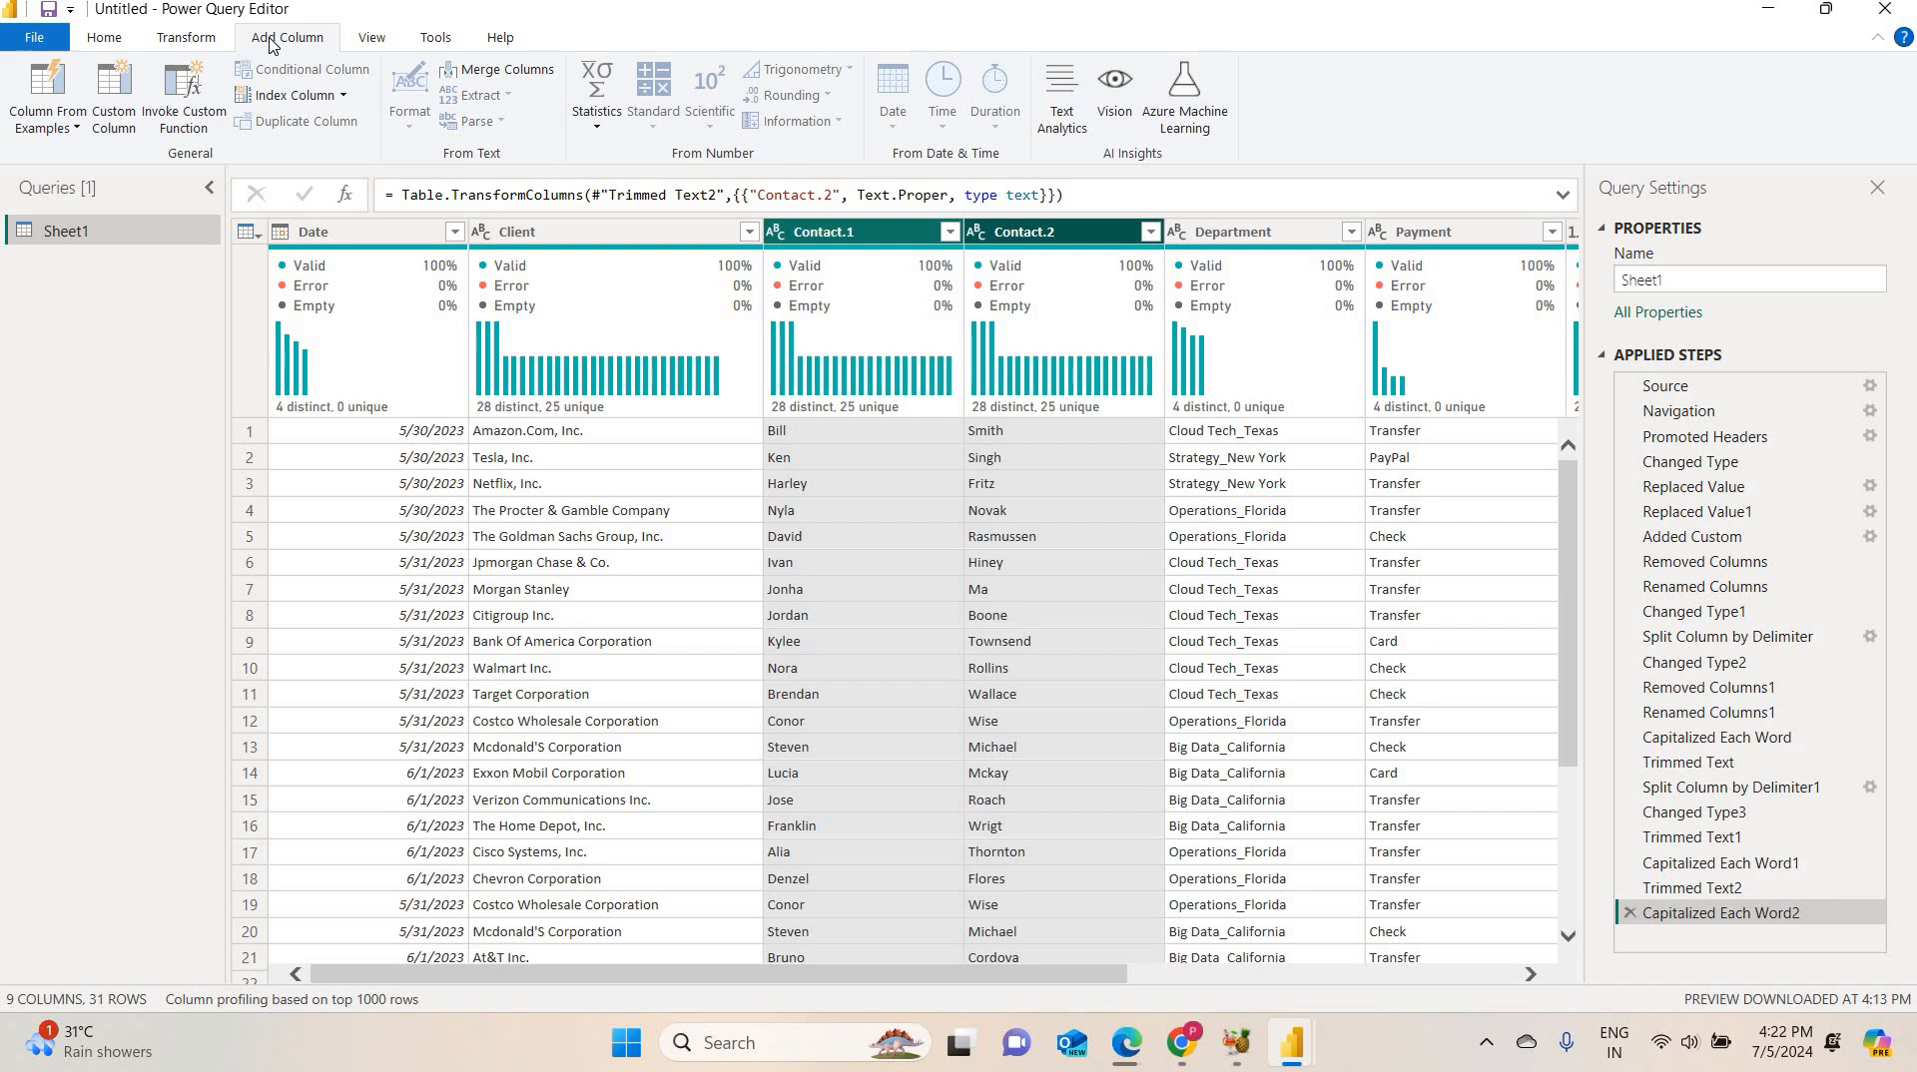
click(504, 72)
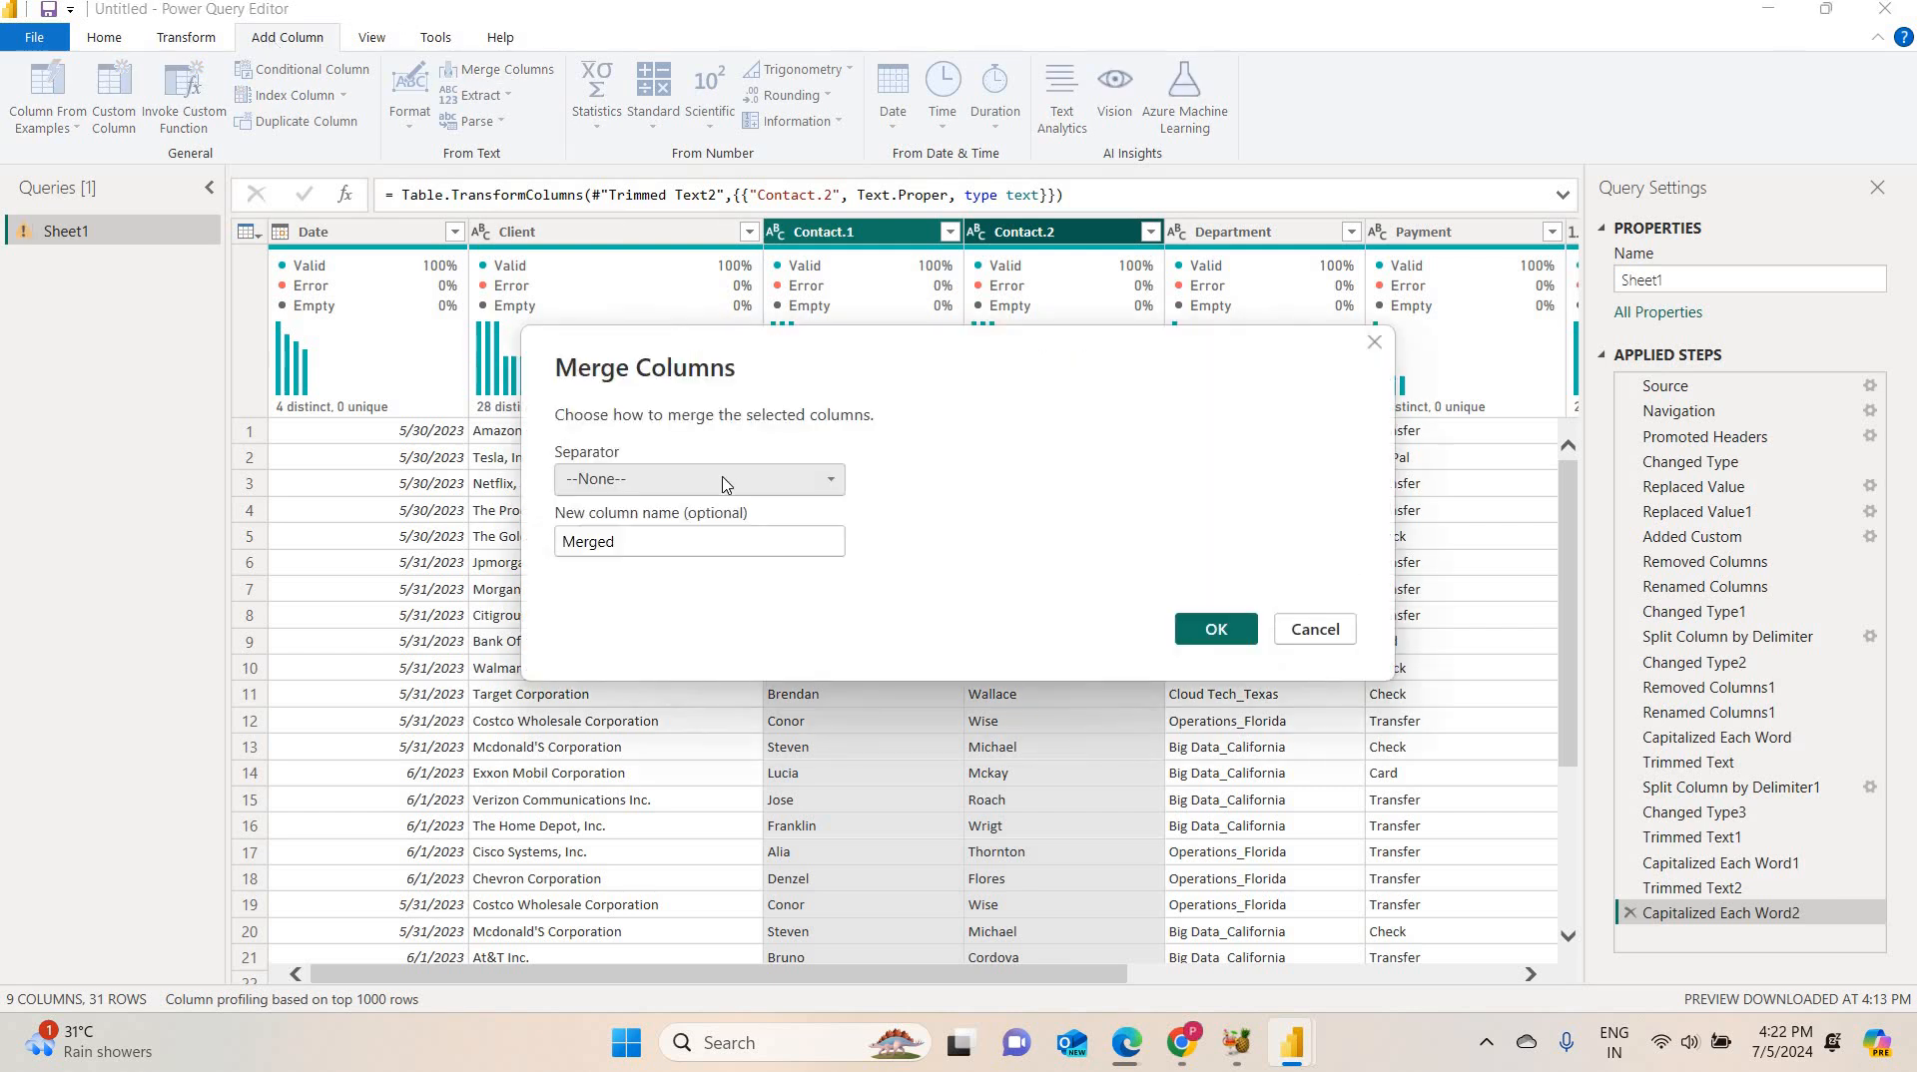
click(725, 485)
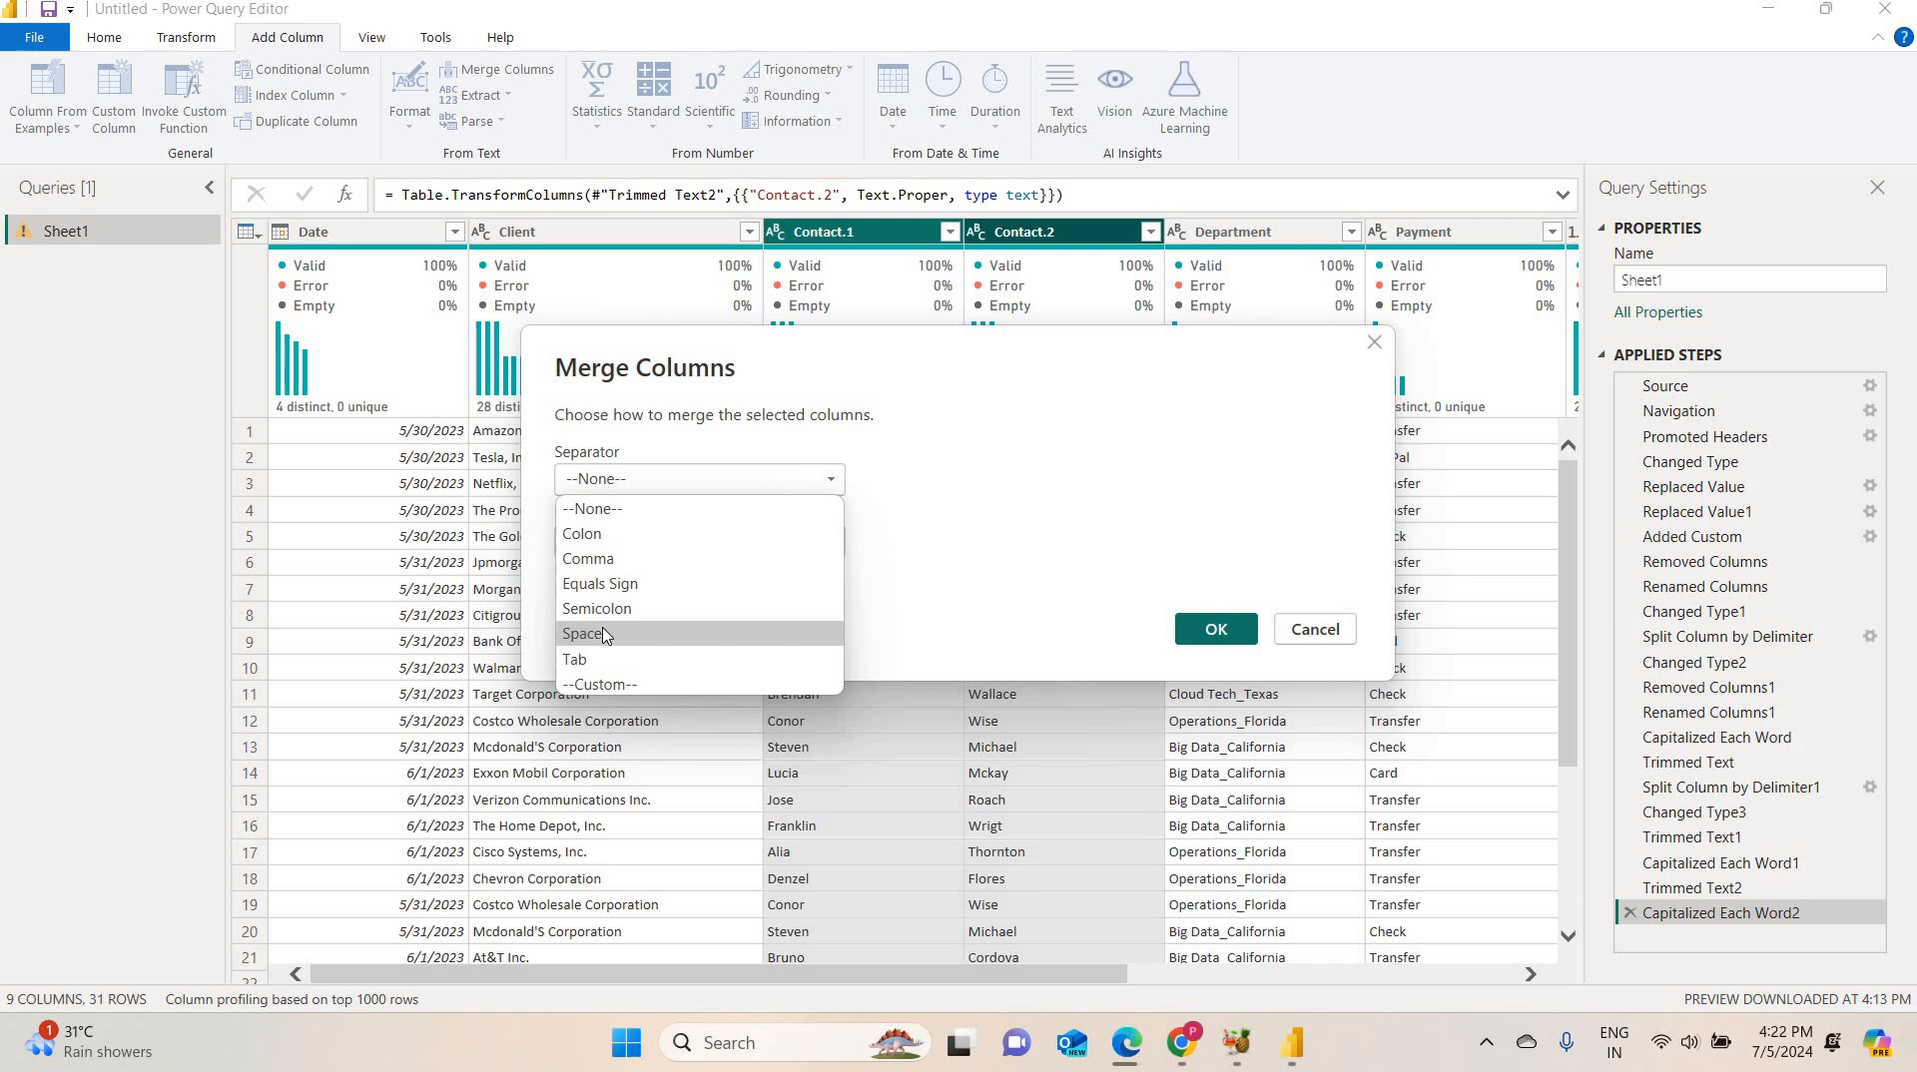
click(603, 635)
click(655, 541)
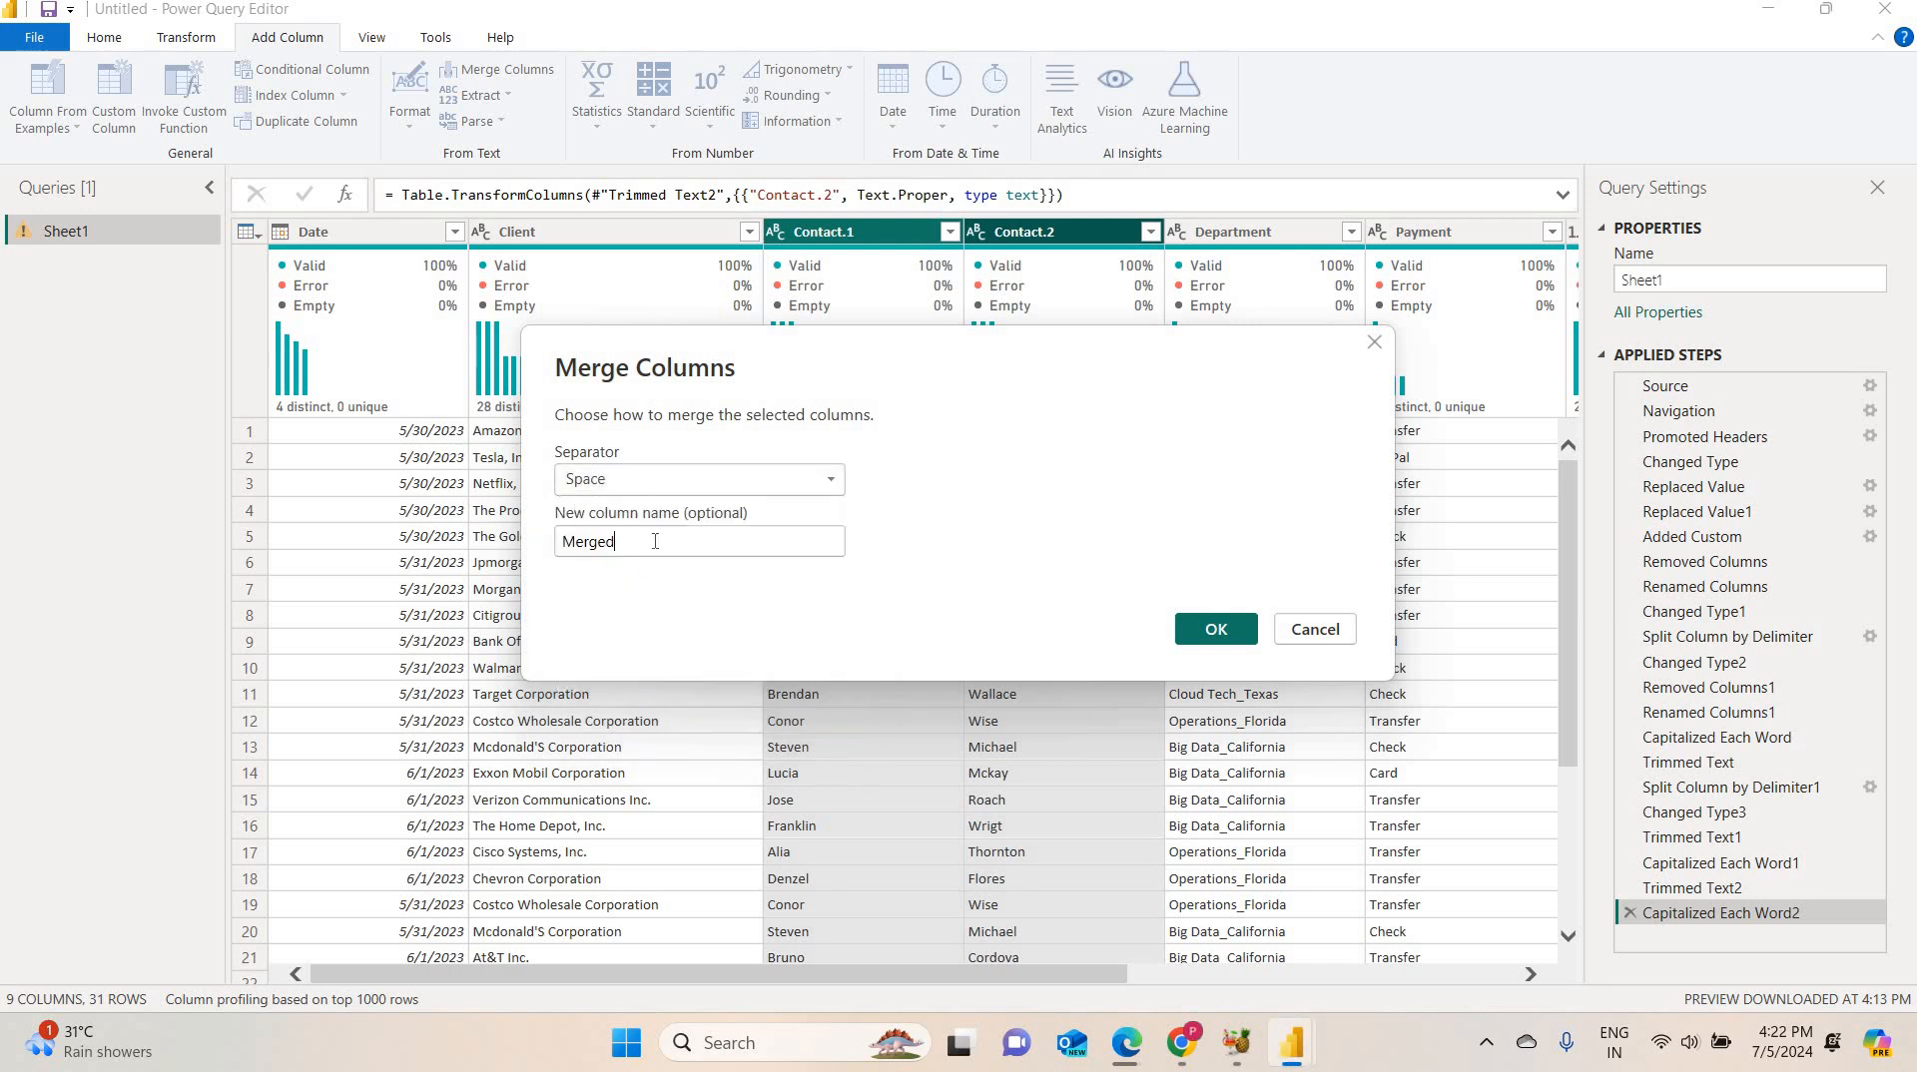
key(BackSpace)
key(BackSpace)
key(BackSpace)
key(BackSpace)
key(BackSpace)
key(BackSpace)
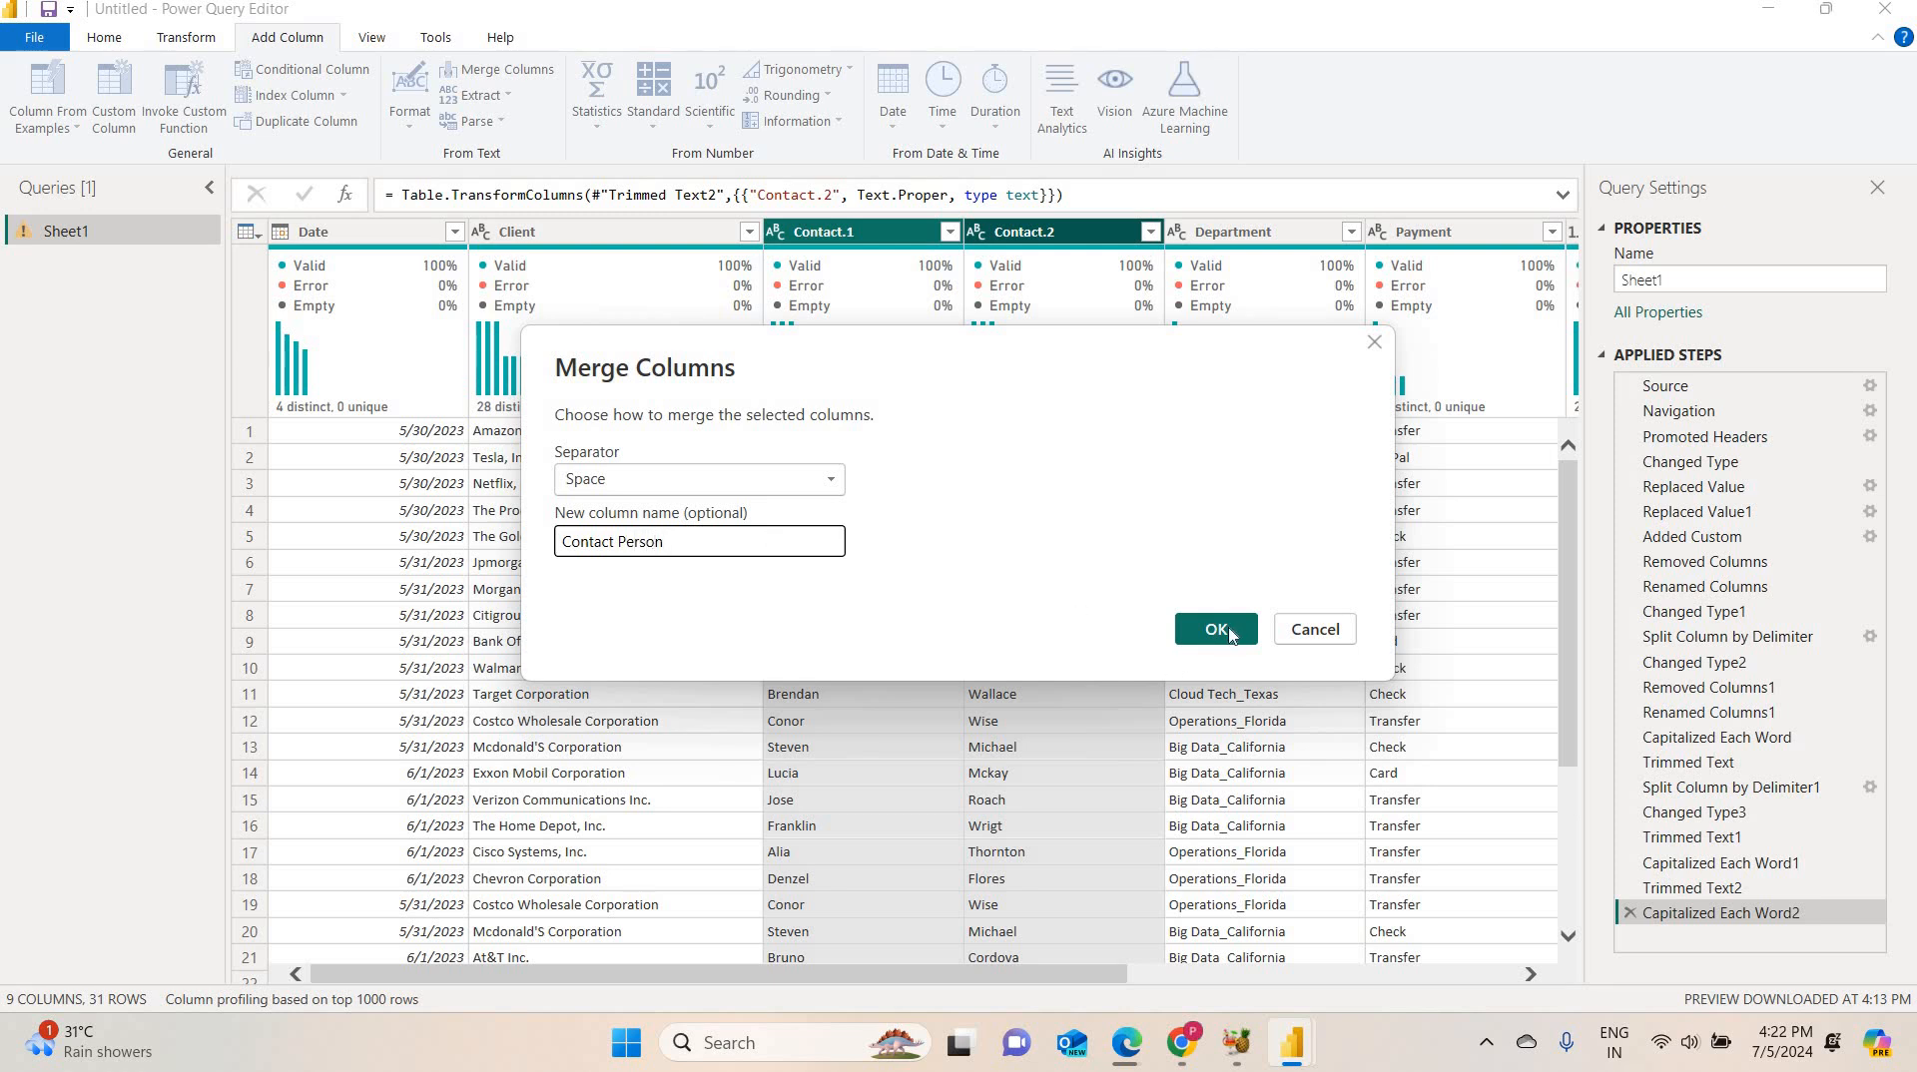
click(1218, 629)
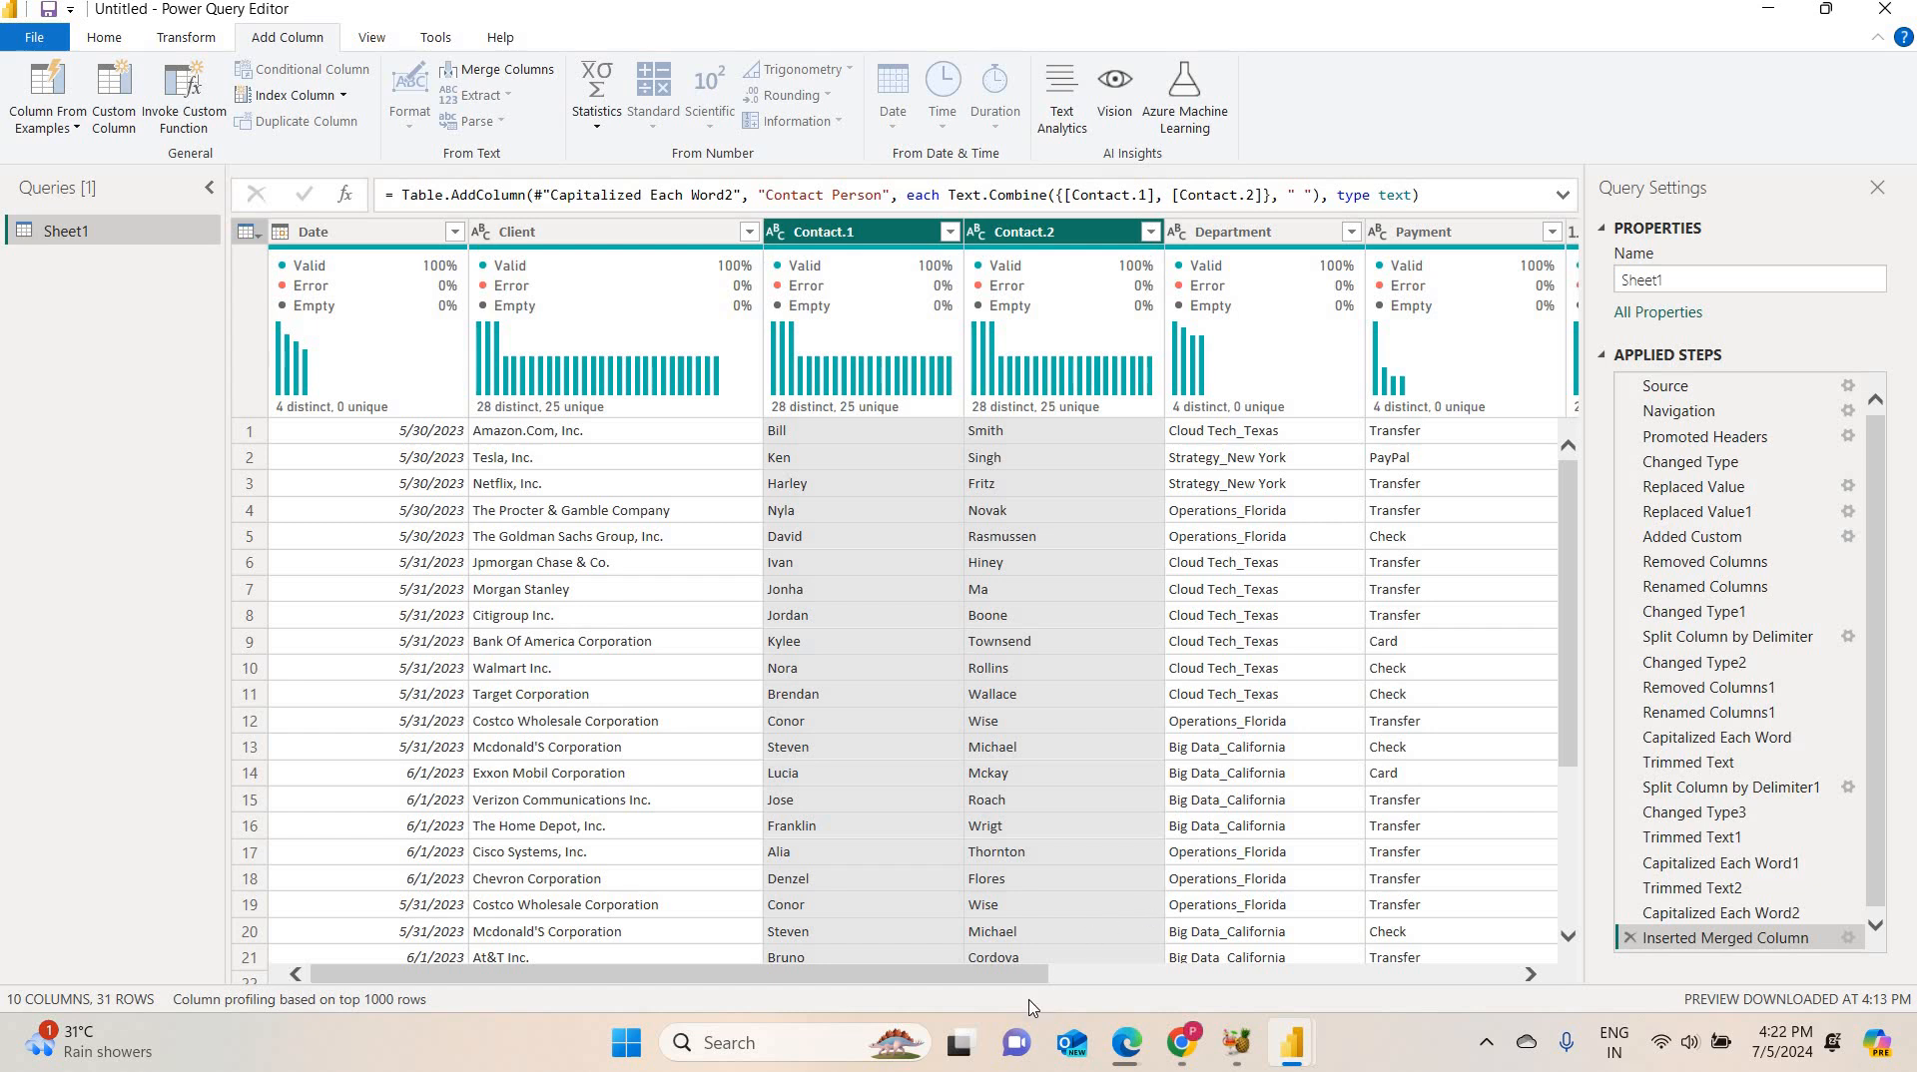
drag(983, 975, 1567, 1066)
click(1569, 1059)
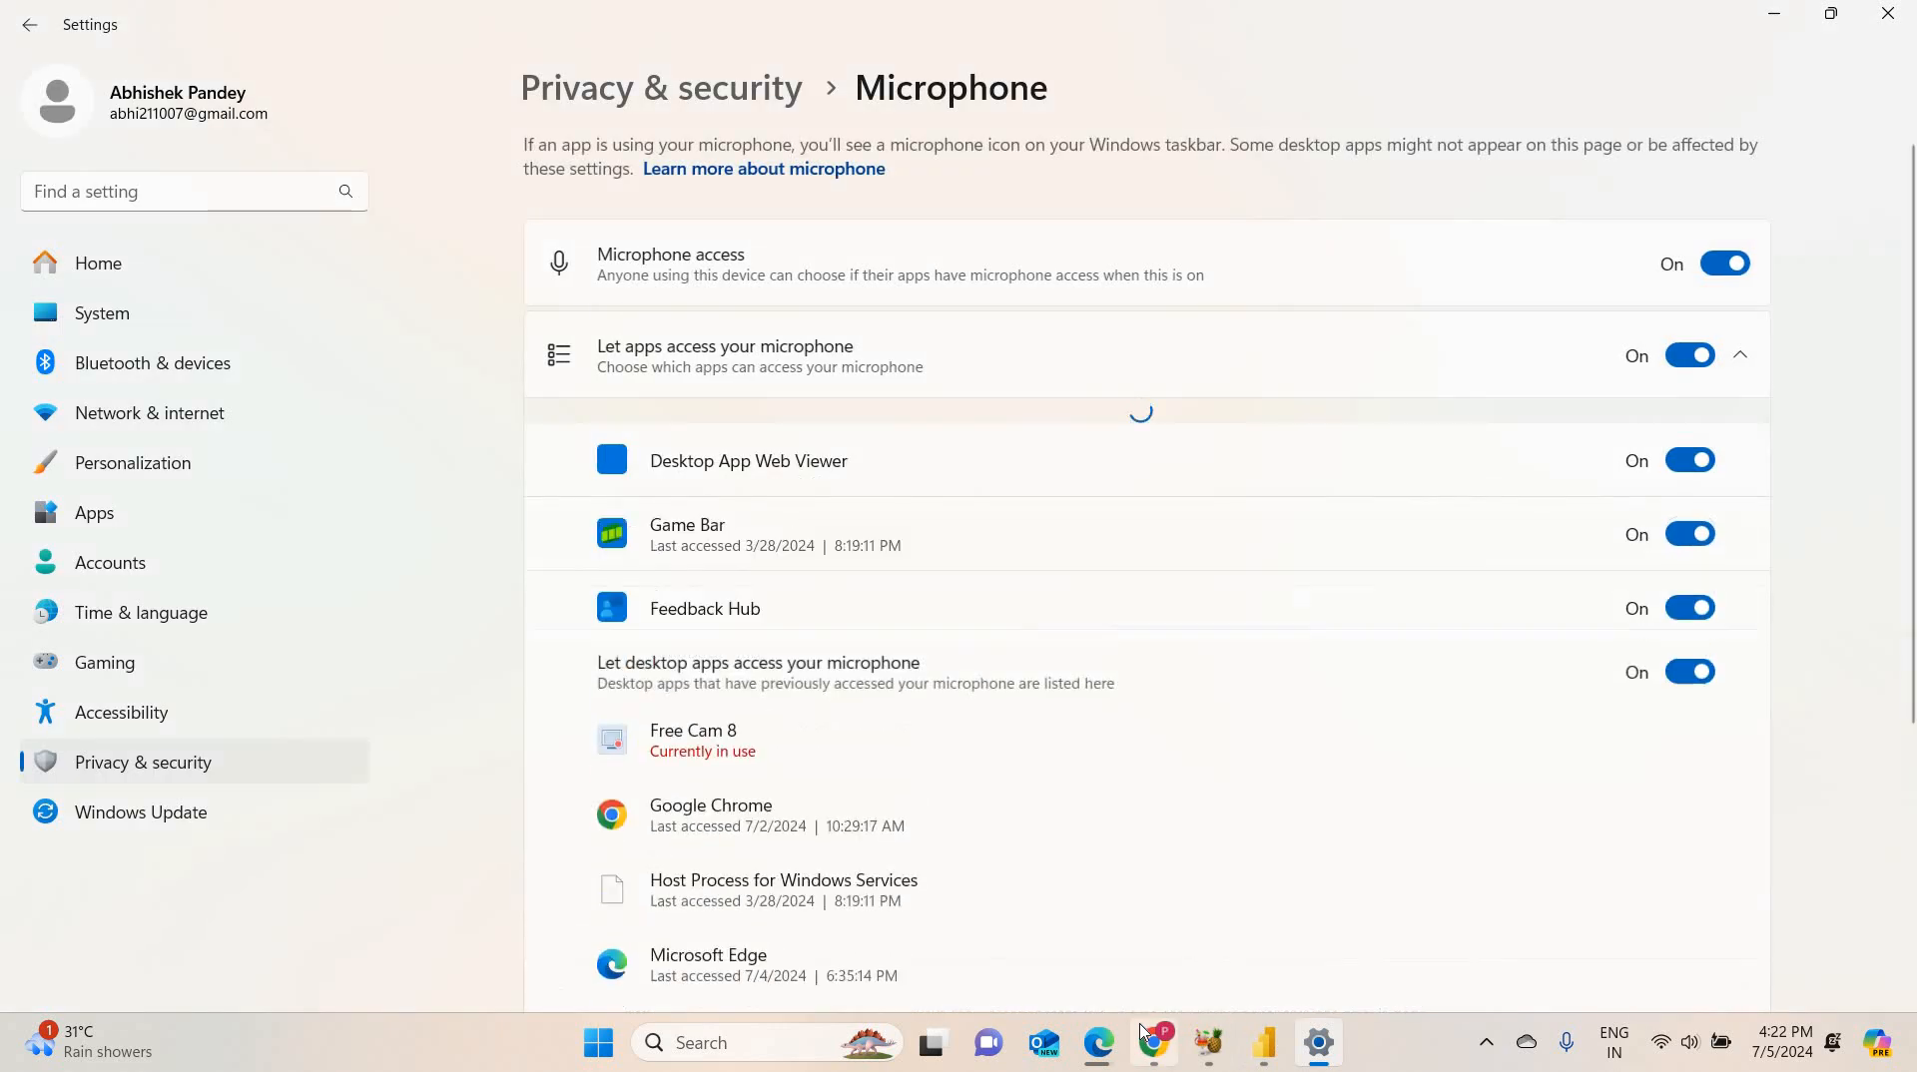
mouse_move(1172, 1050)
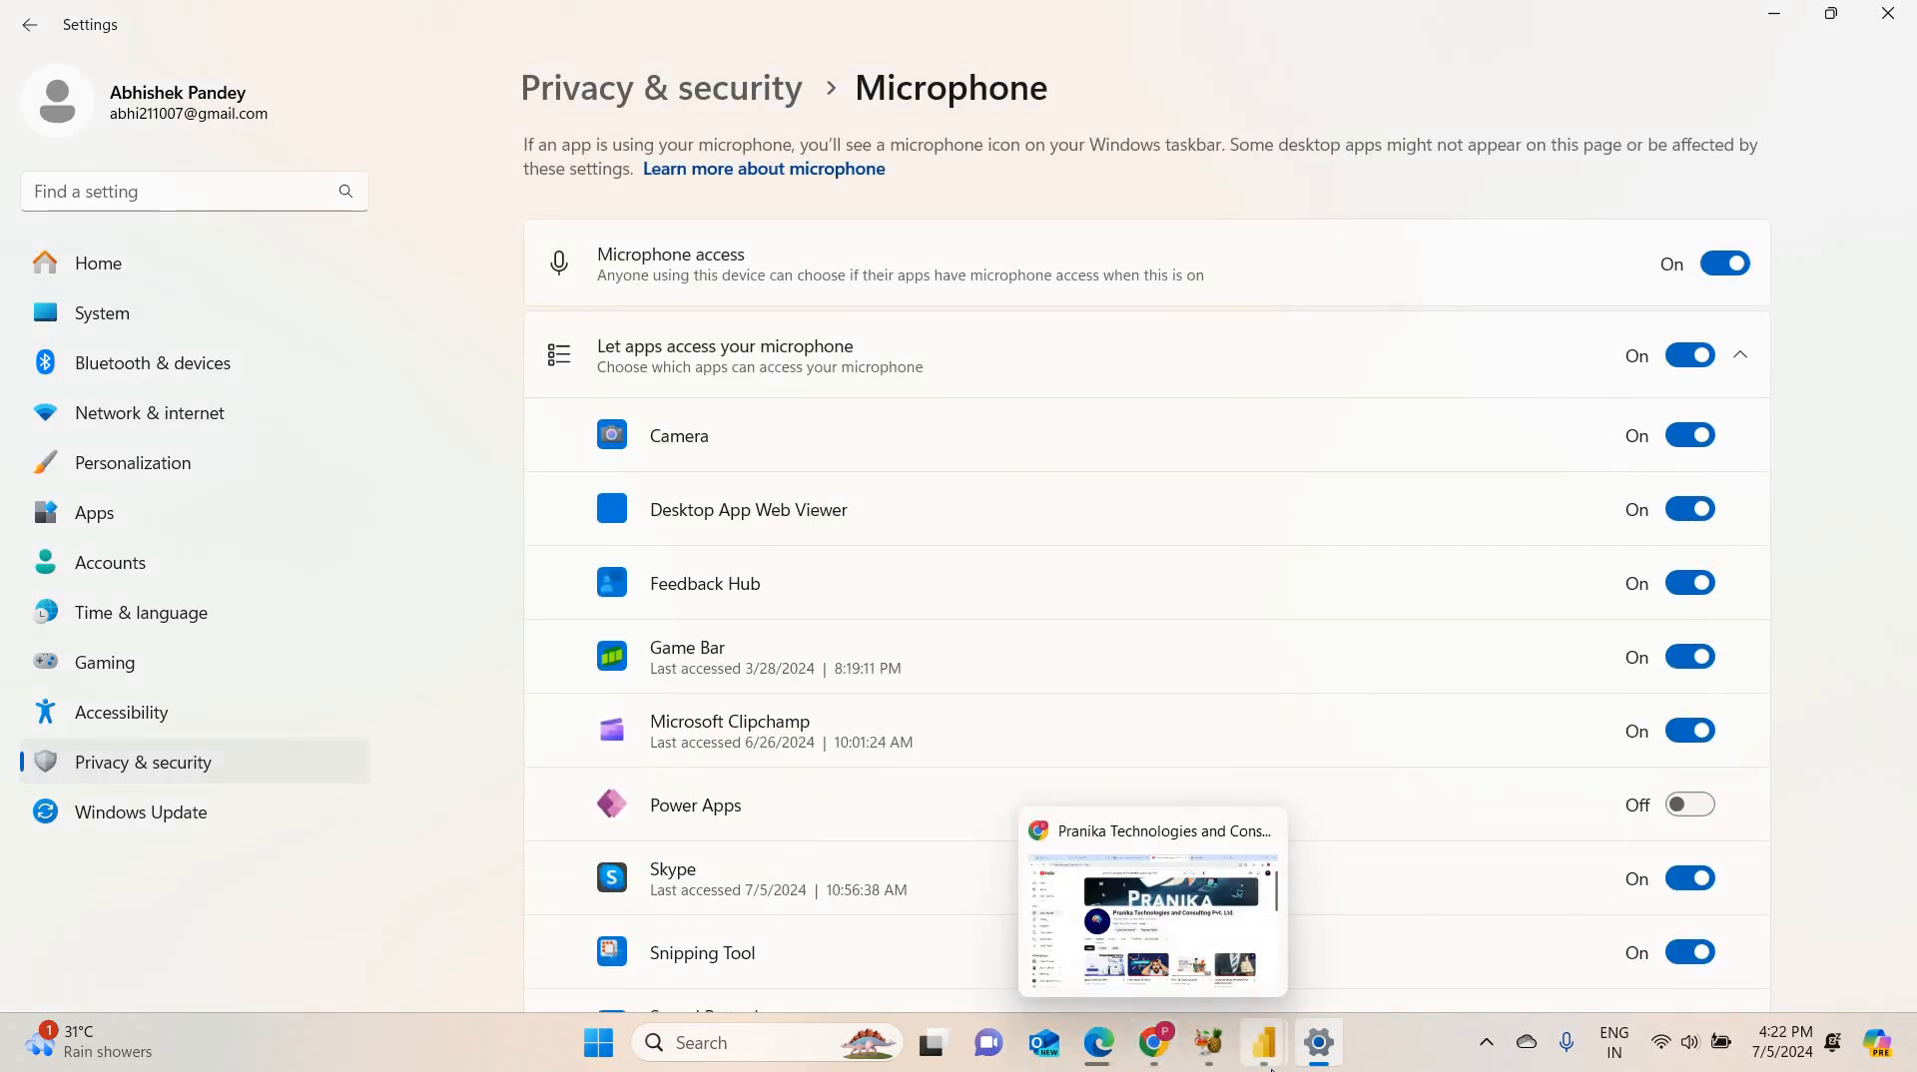
mouse_move(1264, 1048)
click(1201, 939)
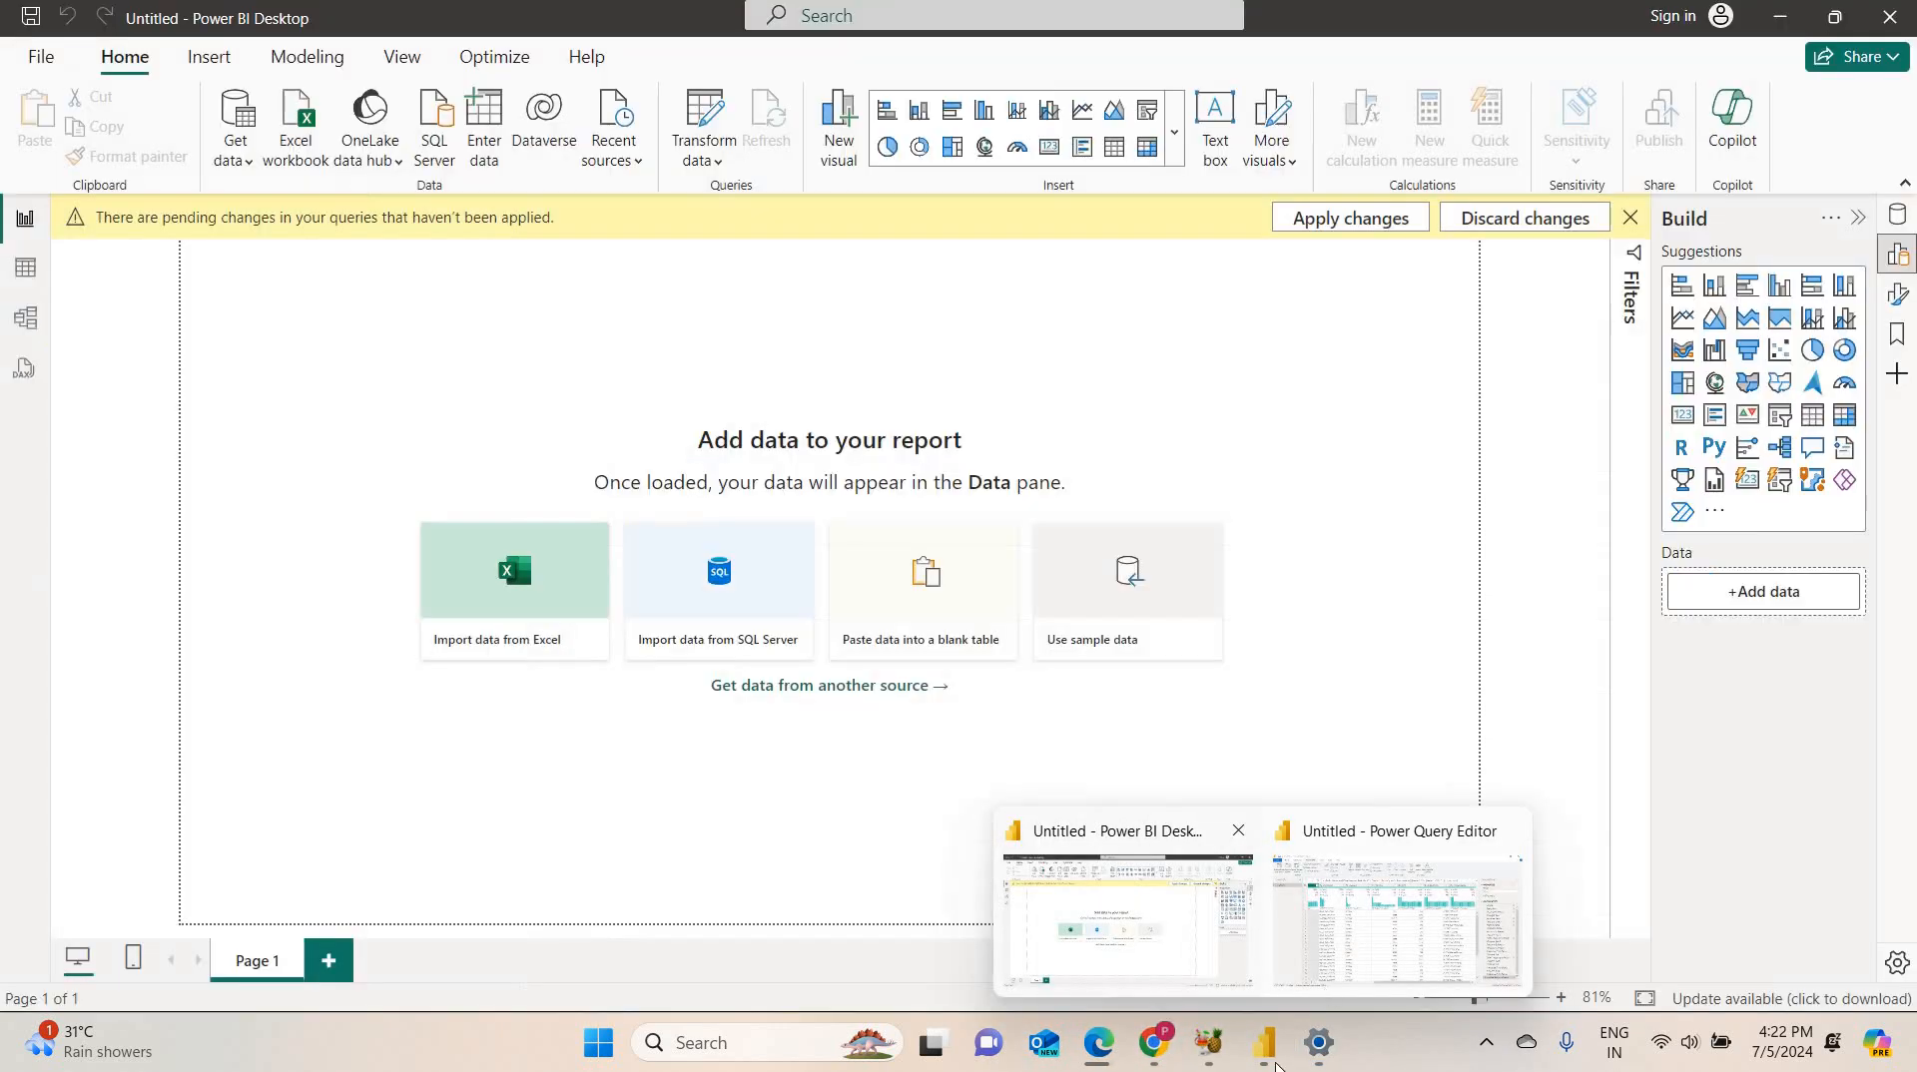
click(1383, 928)
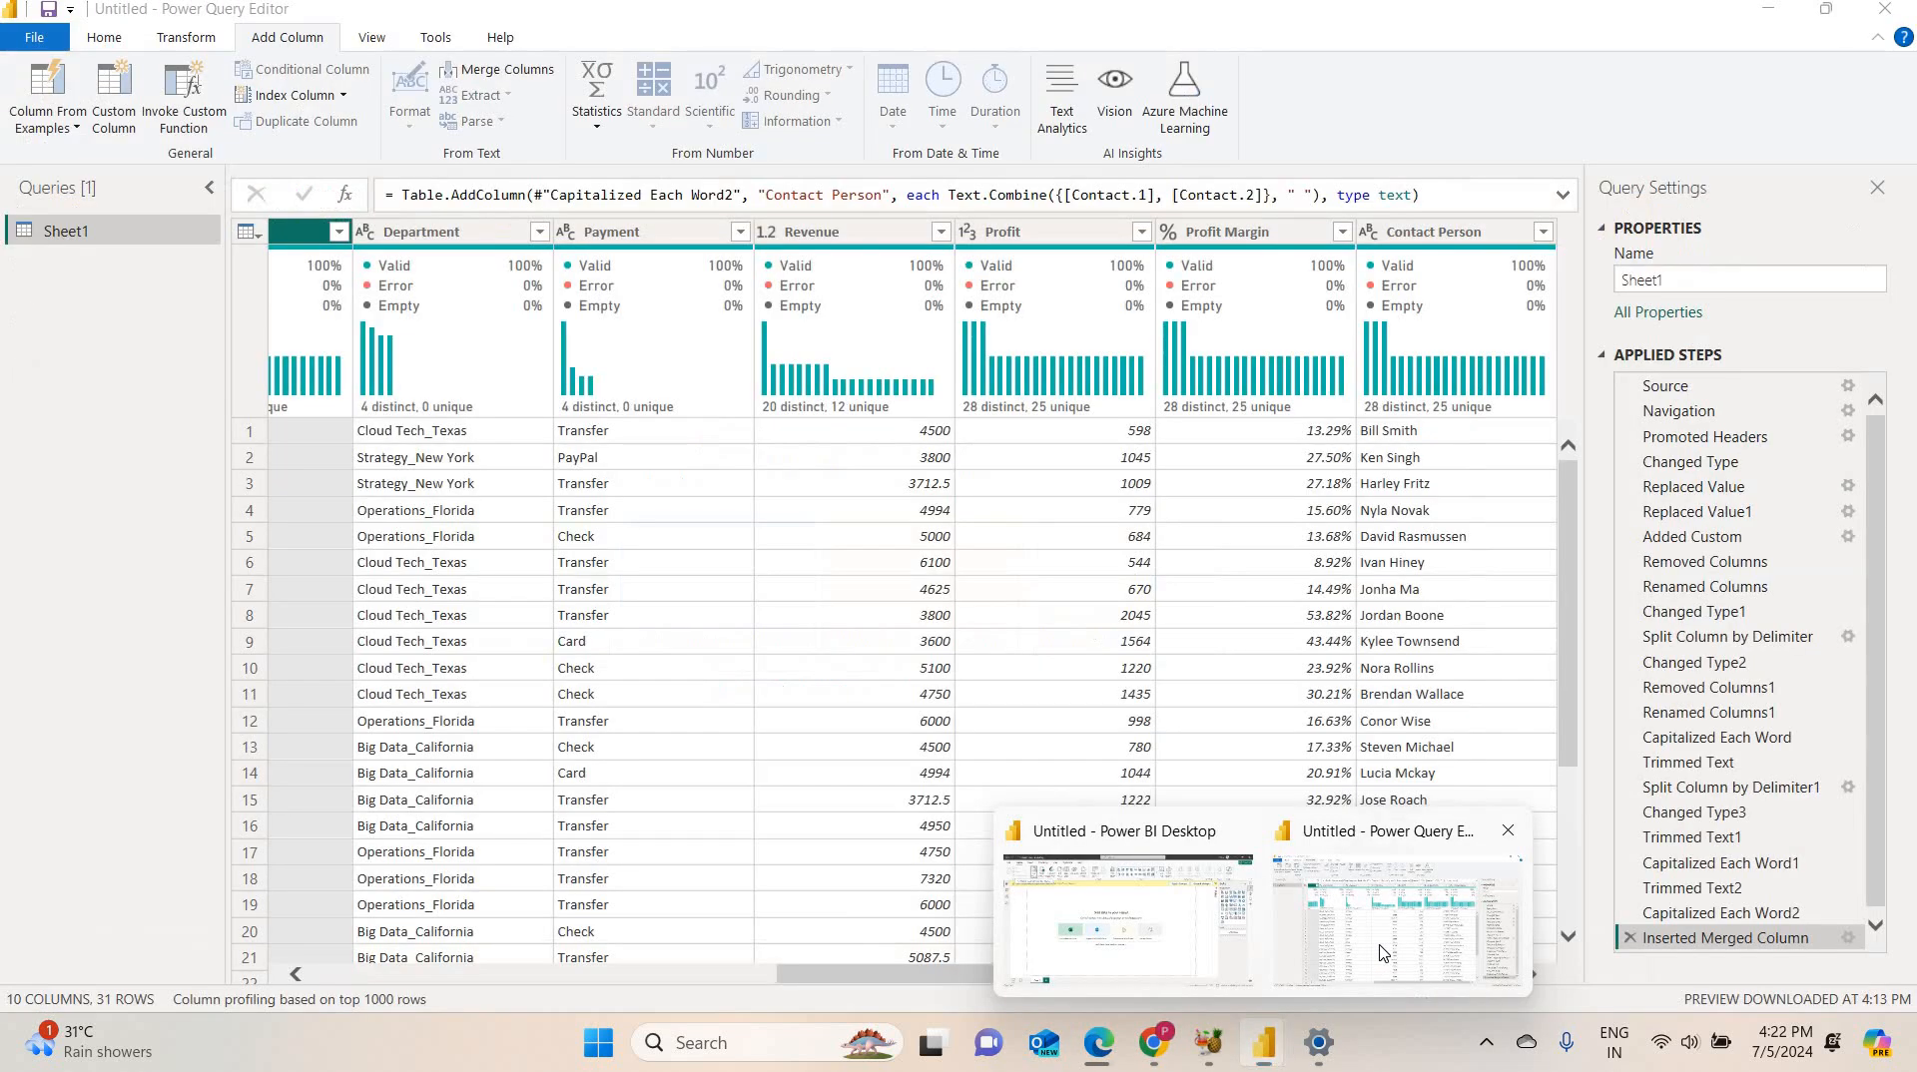
Move the Contact Person column to the beginning of the table and reposition it between Client and Contact.1.
right_click(1478, 236)
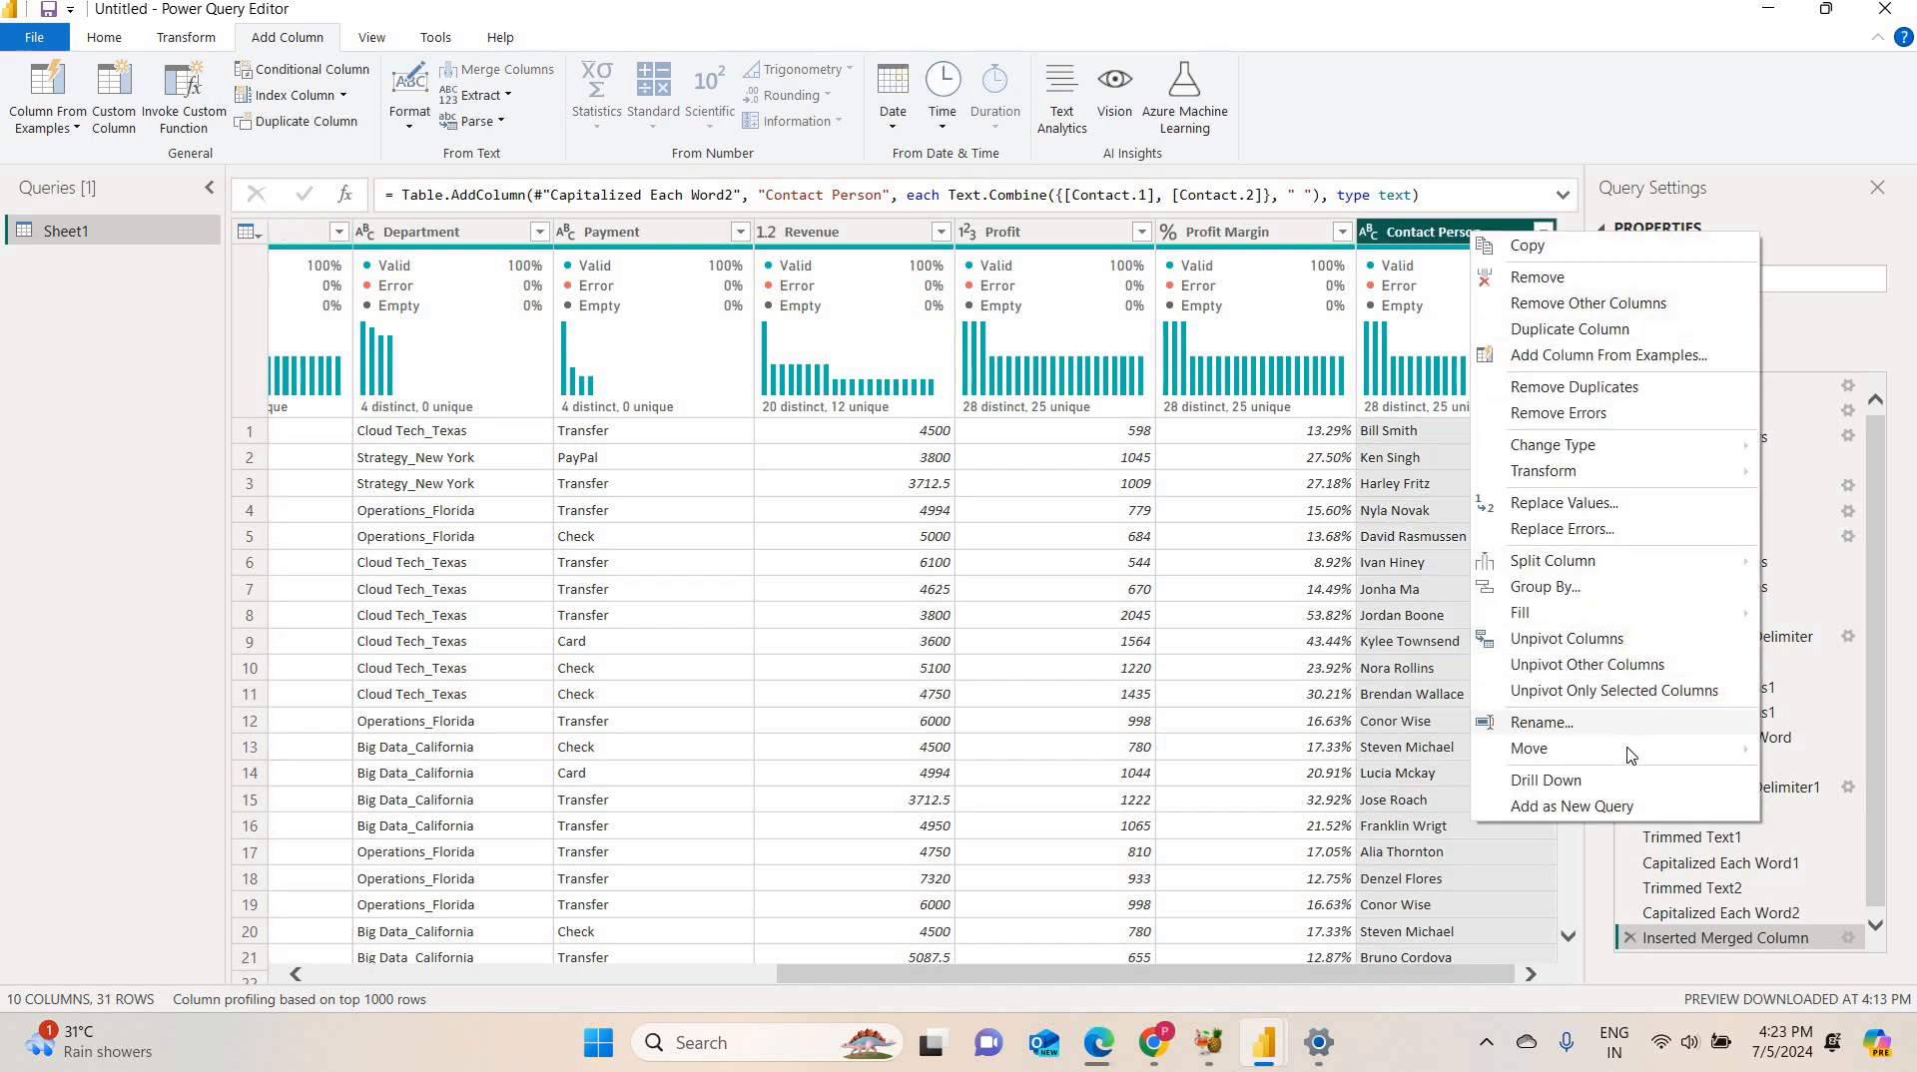
mouse_move(1578, 759)
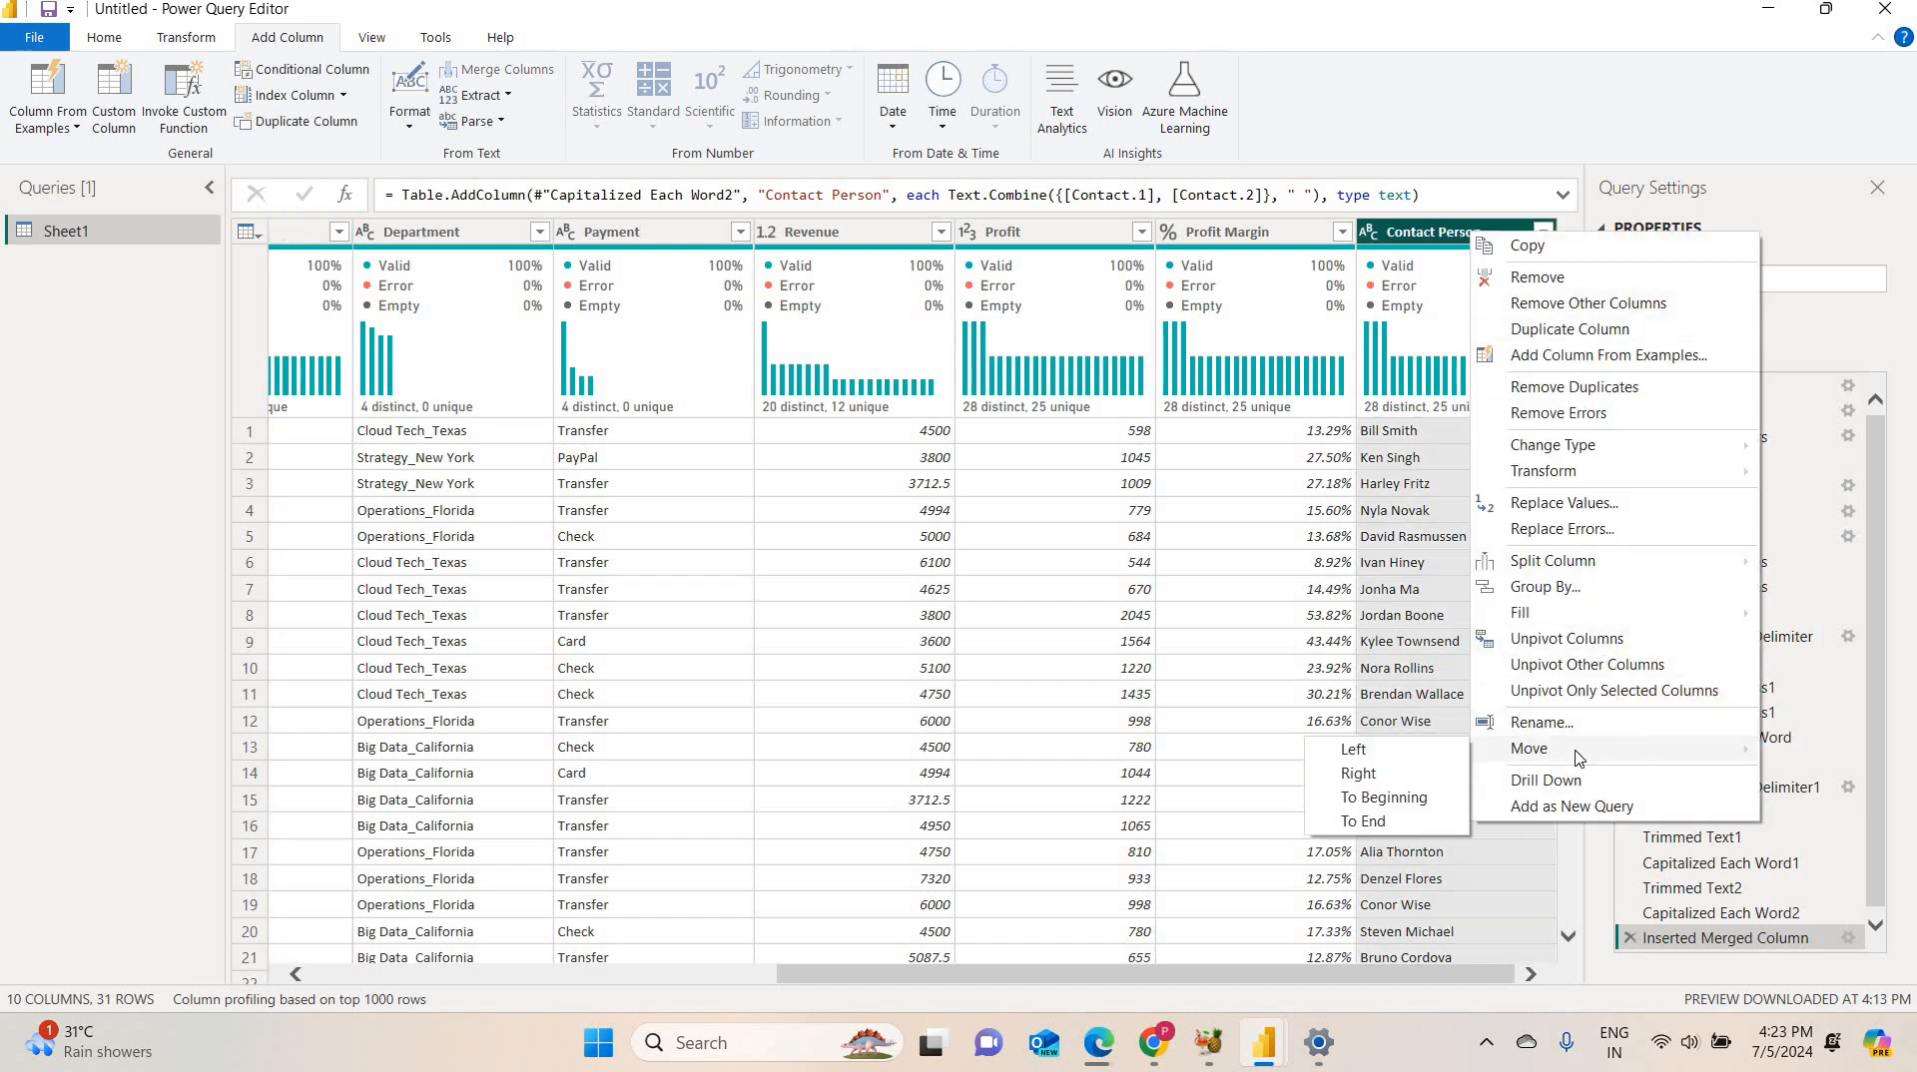
click(1425, 798)
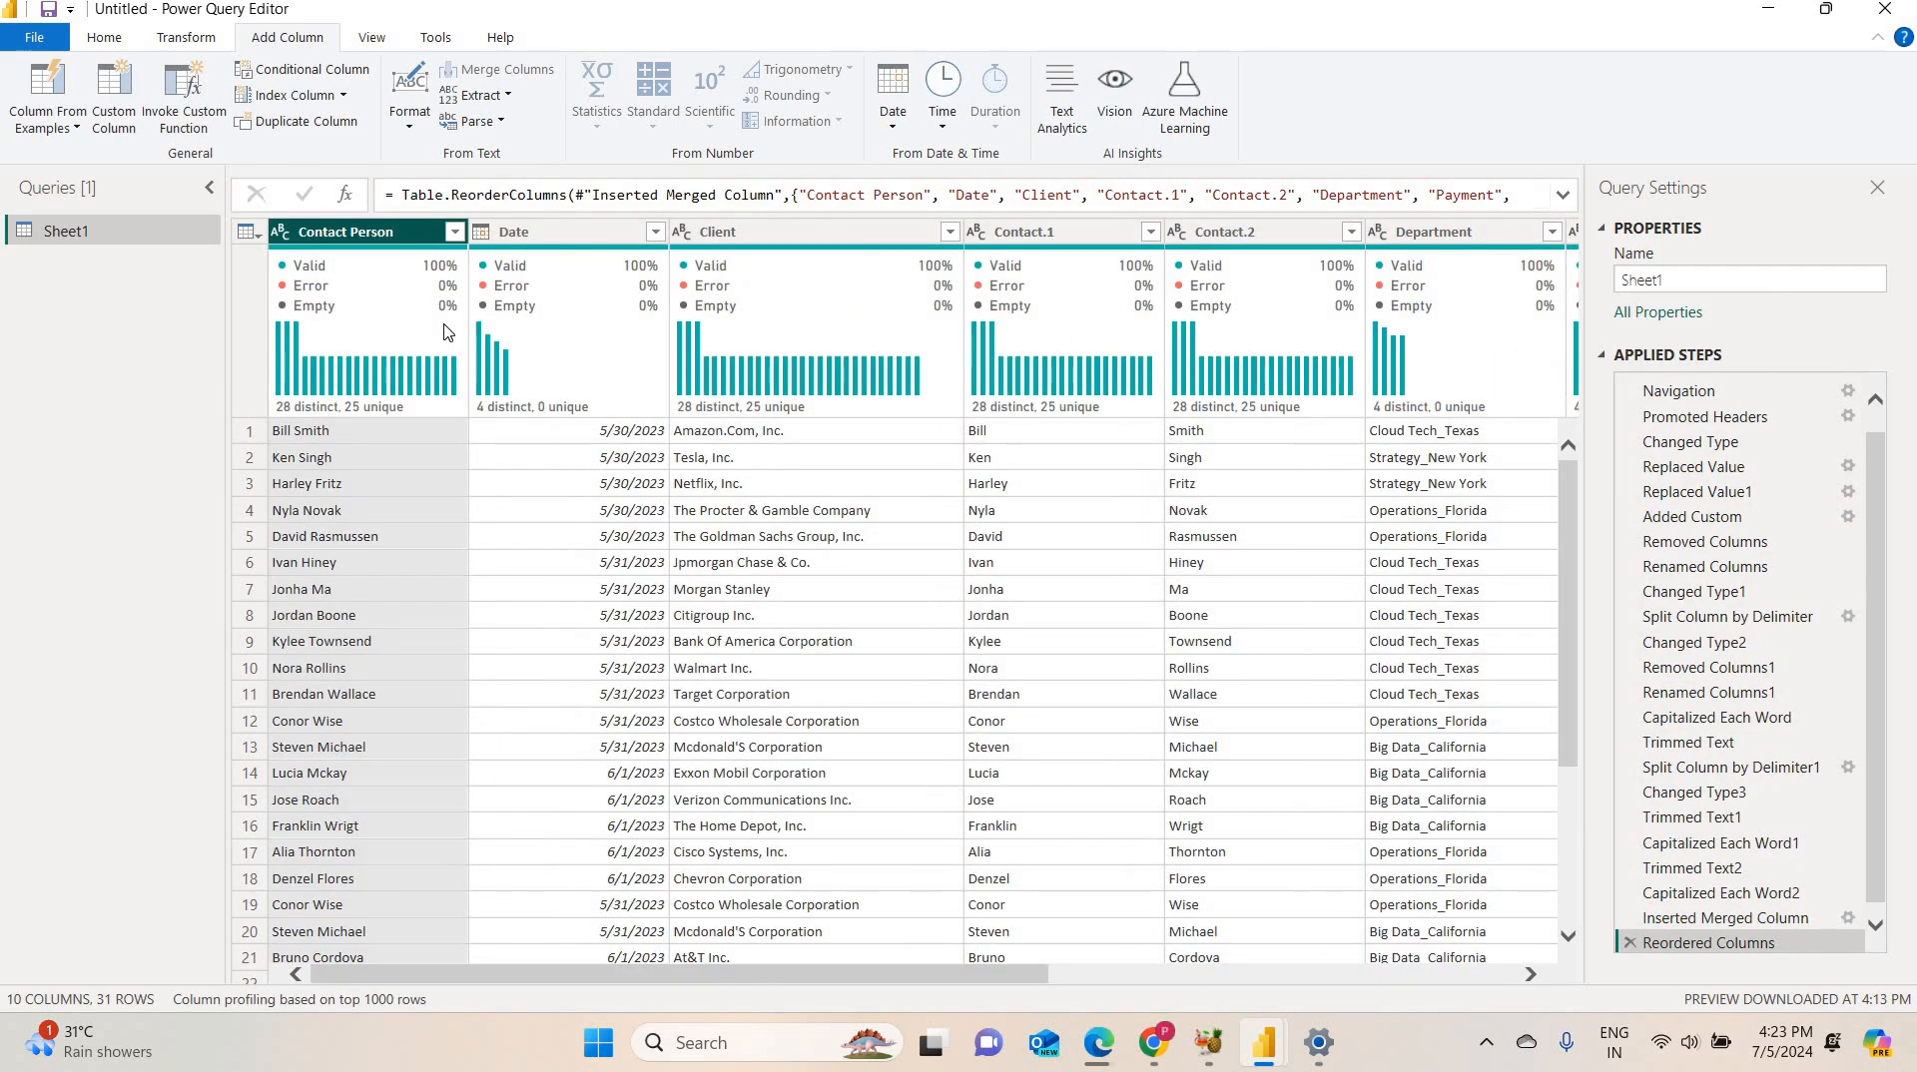
drag(332, 232, 1048, 234)
Remove the Contact.1 and Contact.2 columns from the table.
click(1048, 234)
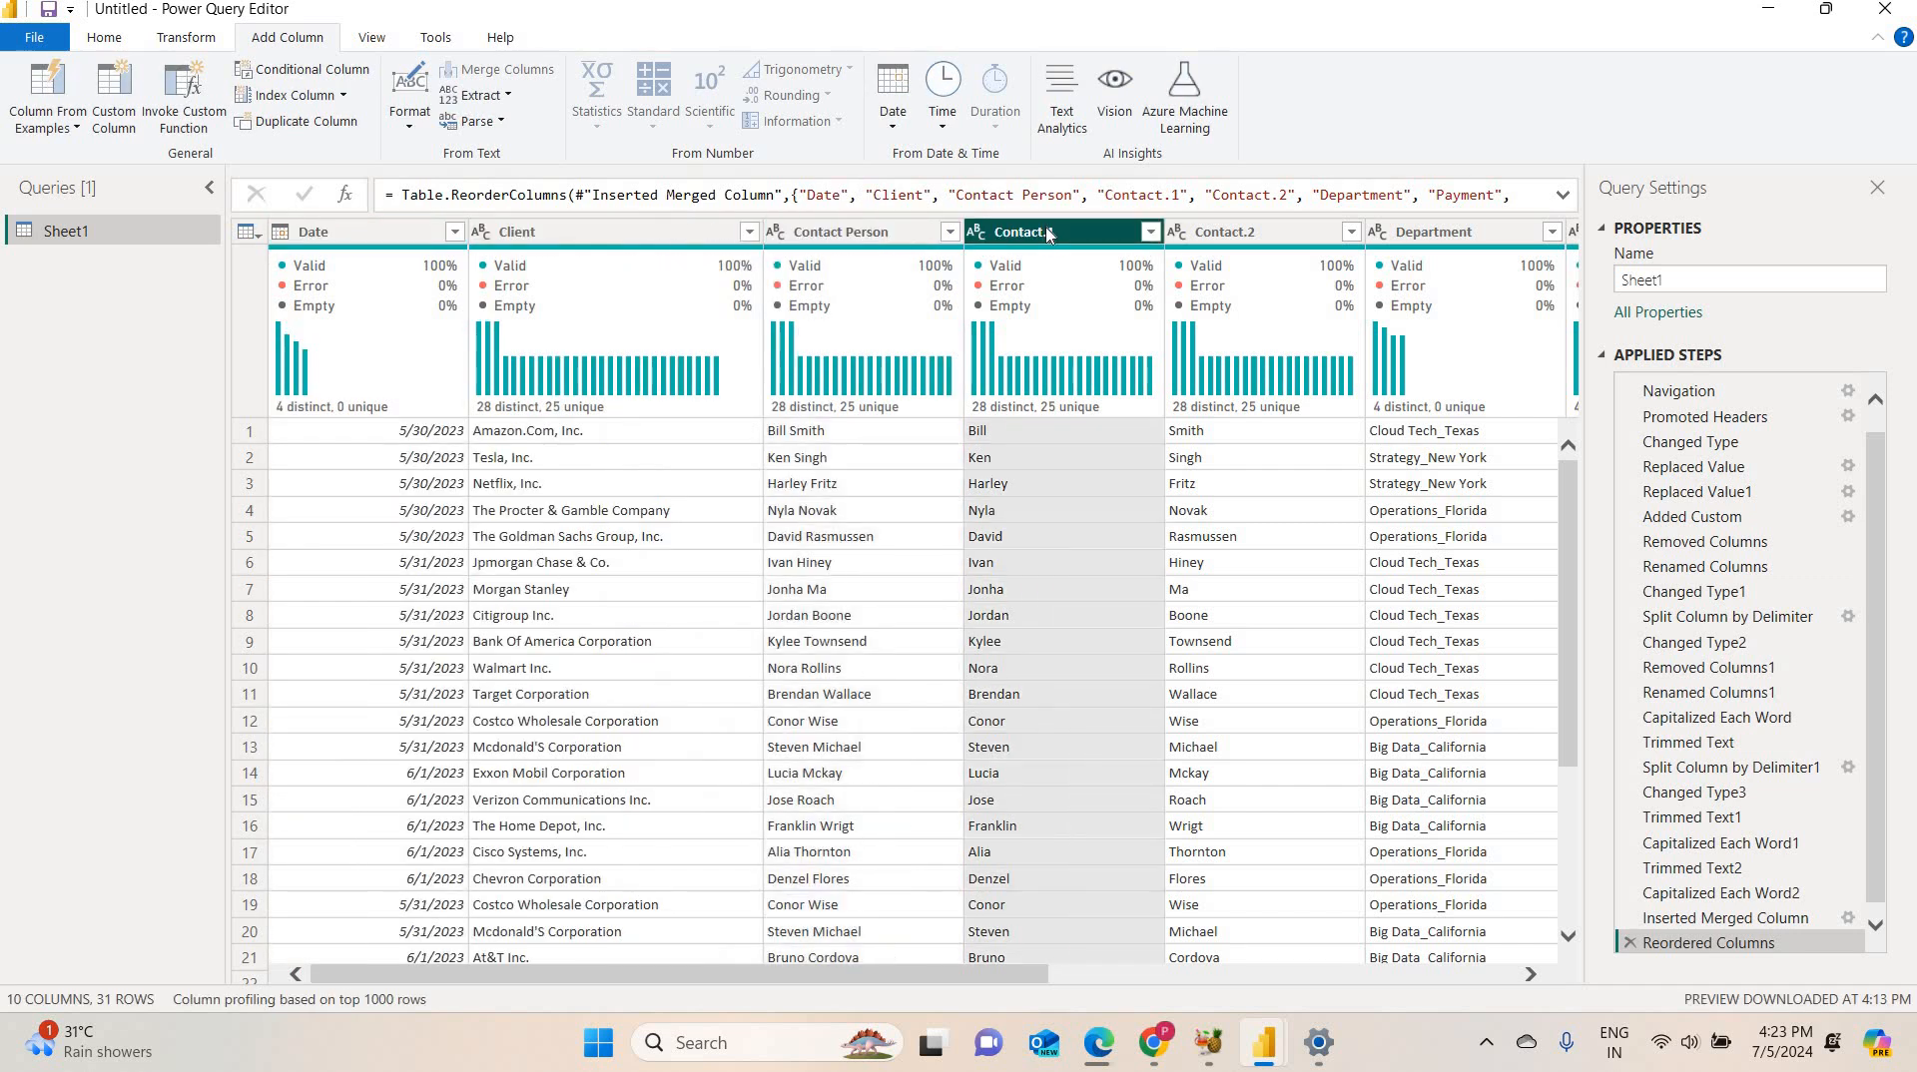
ctrl+click(1199, 233)
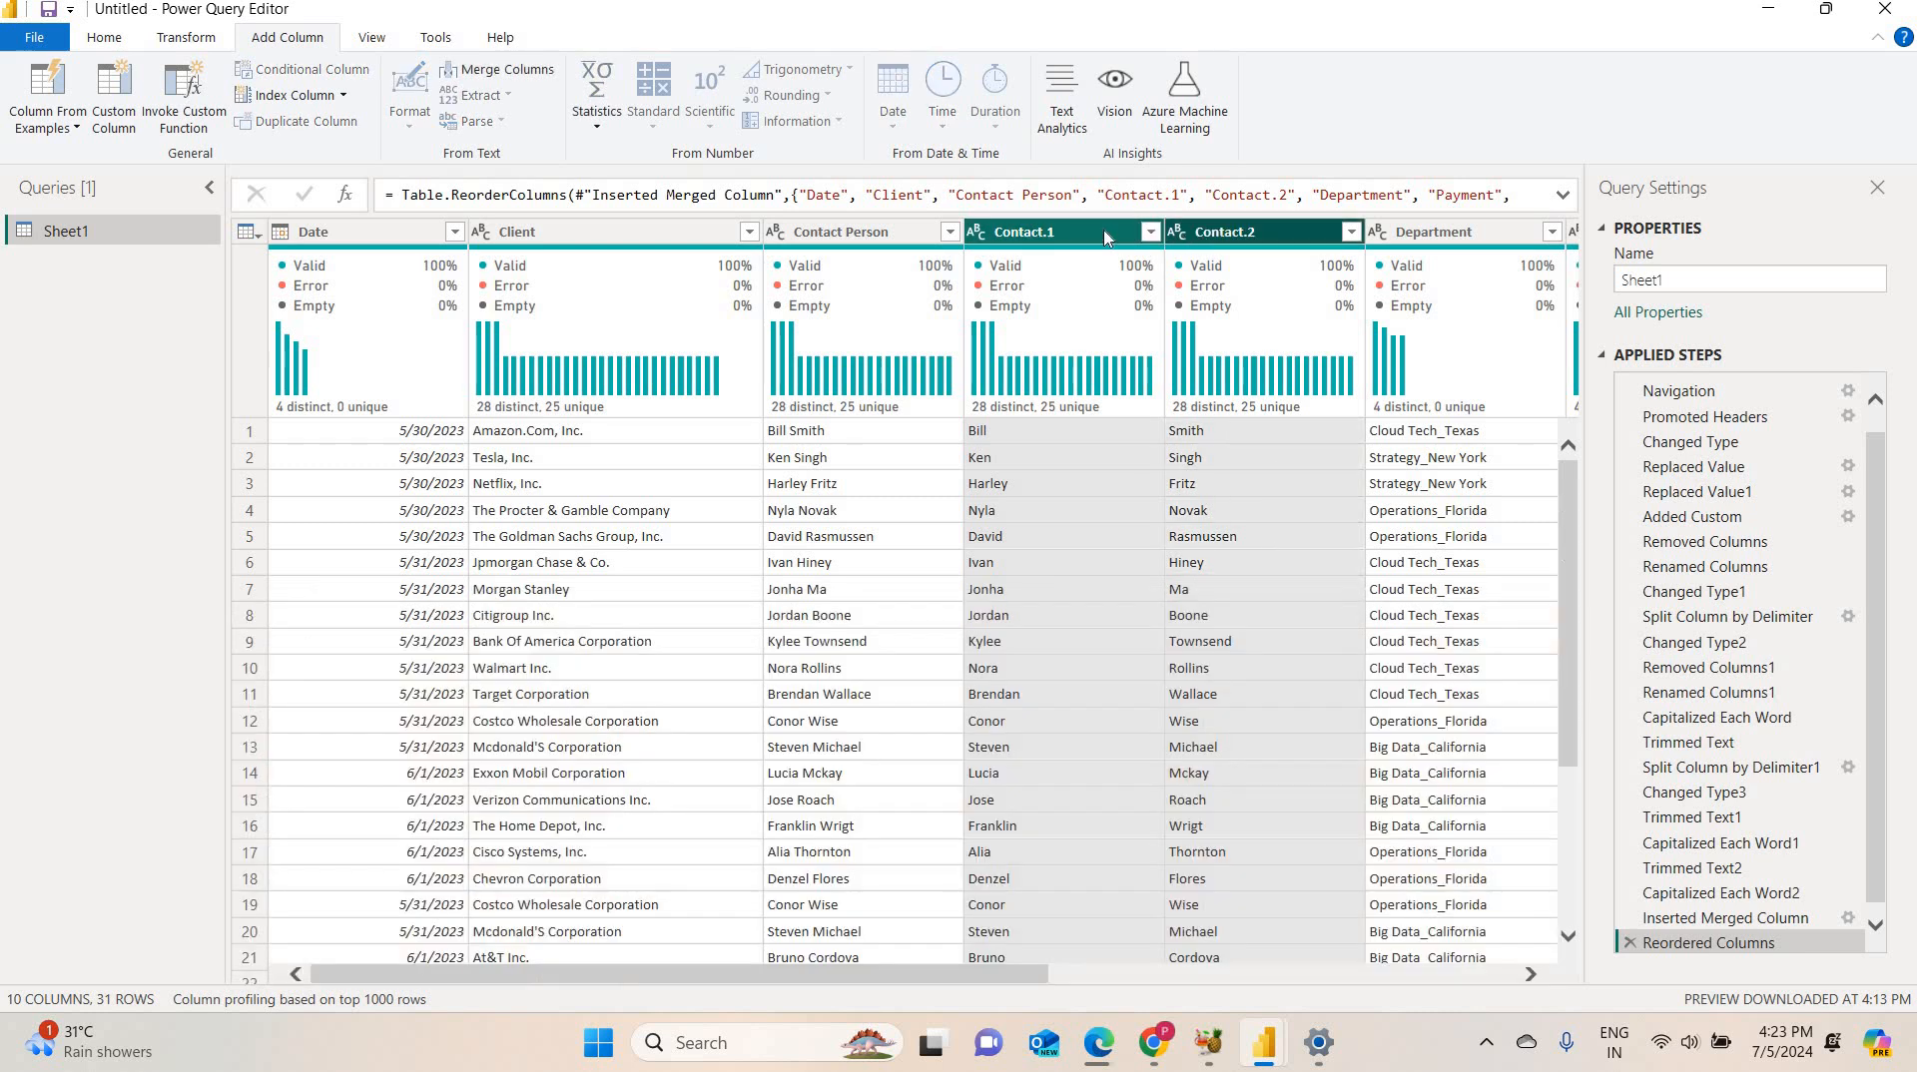
click(185, 47)
click(104, 38)
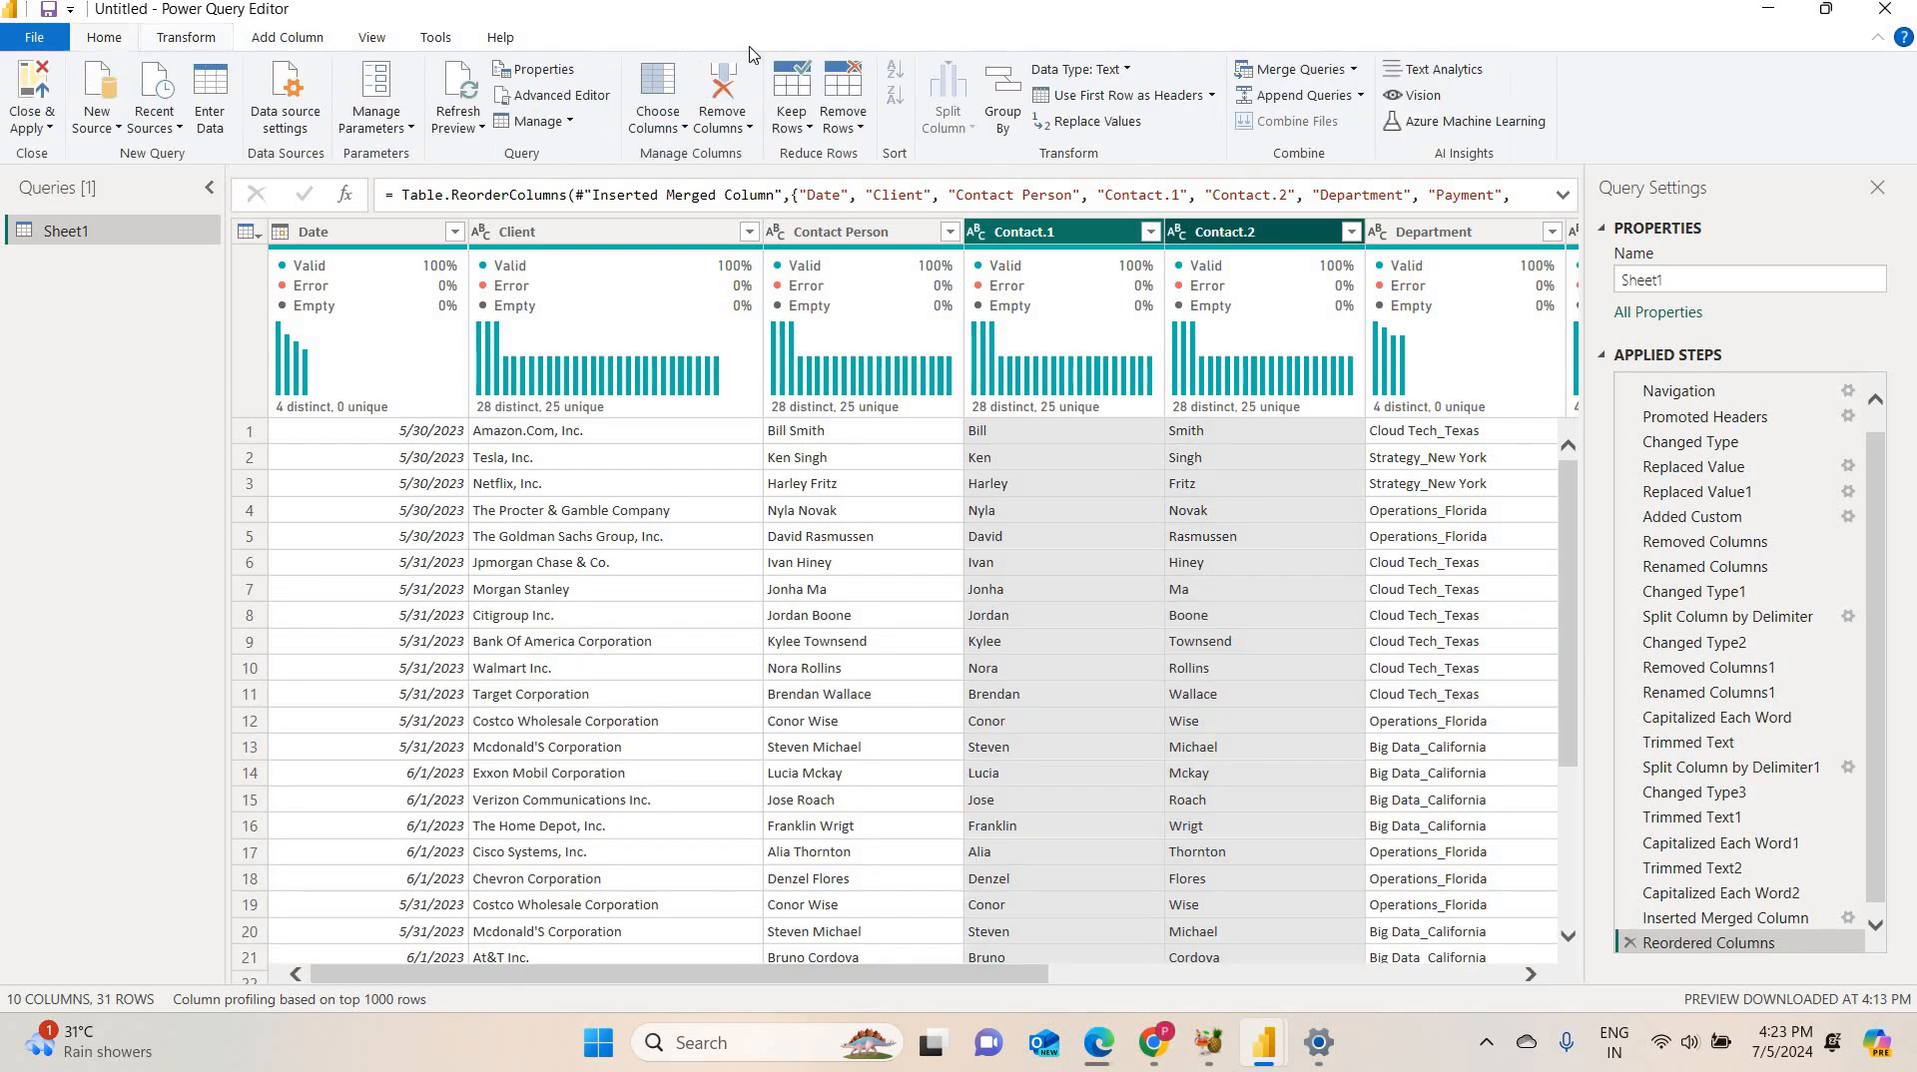
click(747, 128)
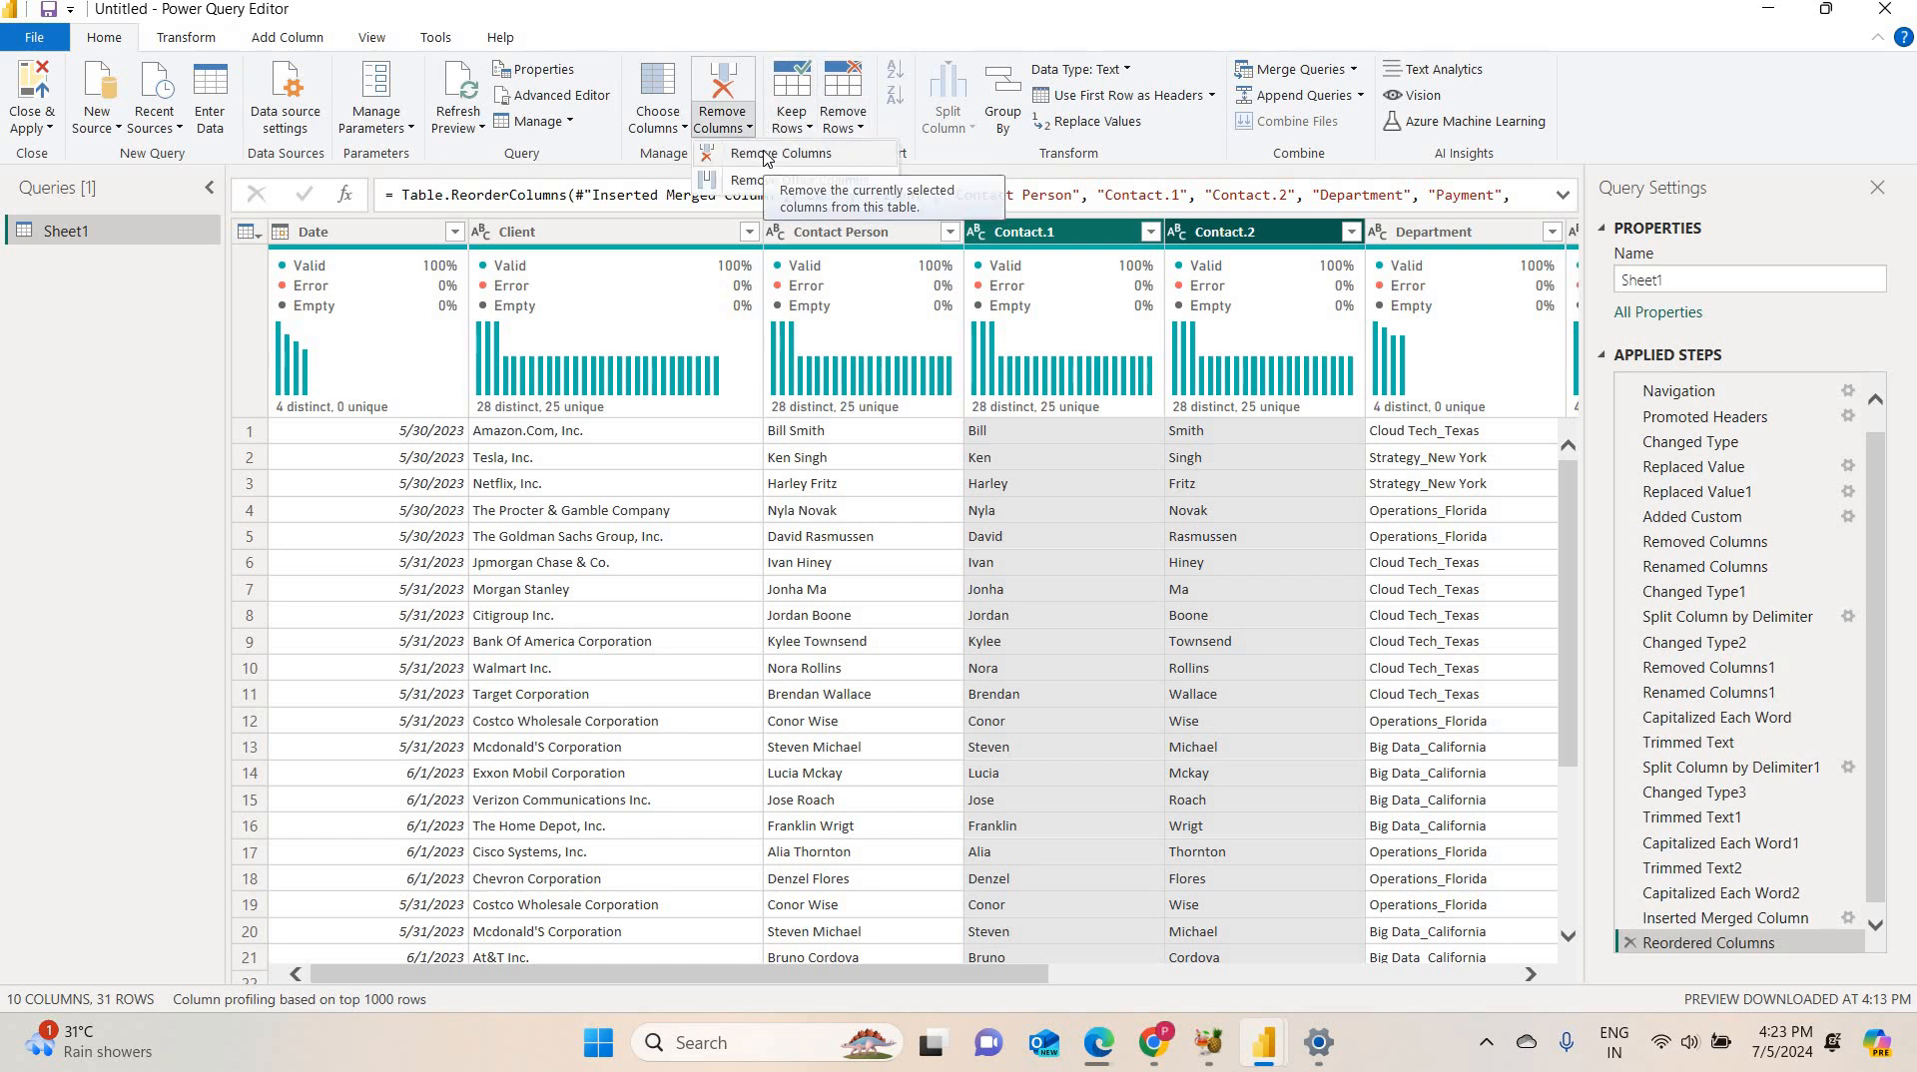
click(765, 154)
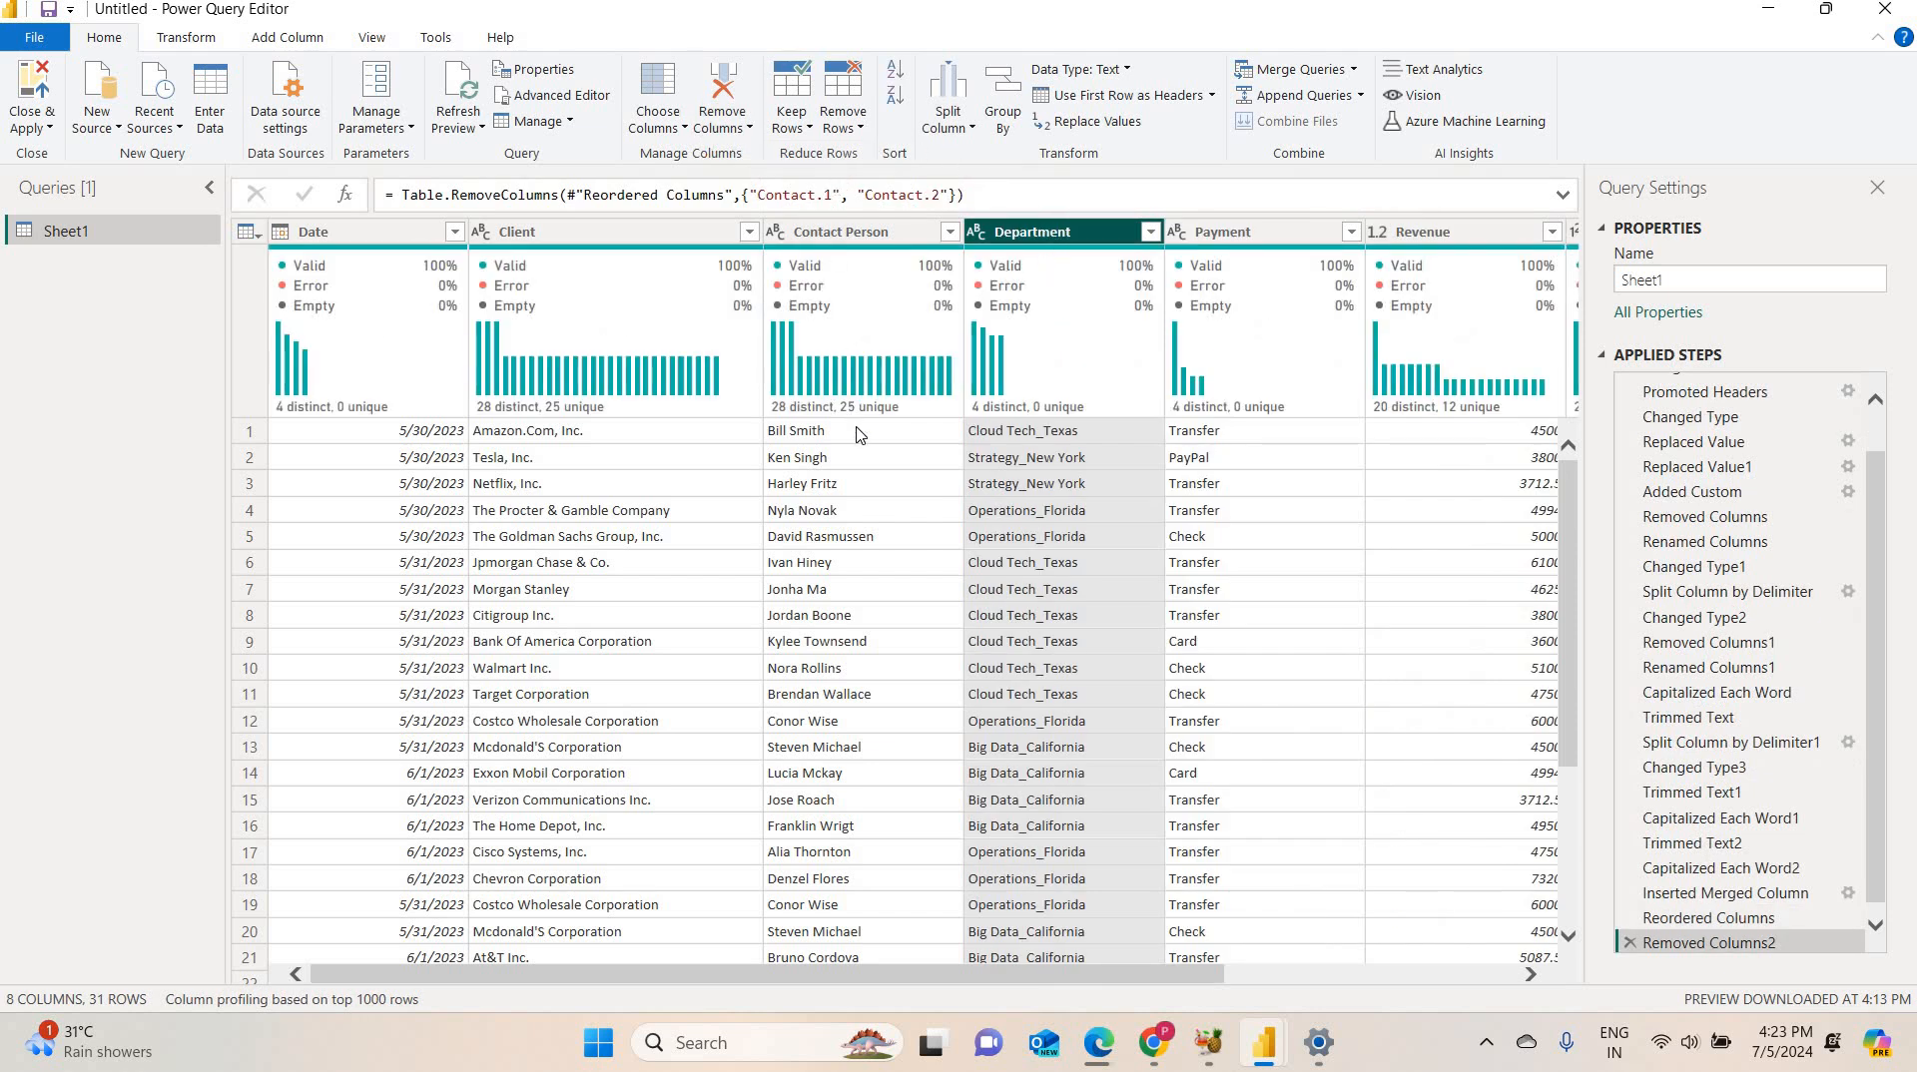
Split the Department column by the custom underscore delimiter at each occurrence of the delimiter.
mouse_move(856, 429)
click(1018, 439)
click(1050, 242)
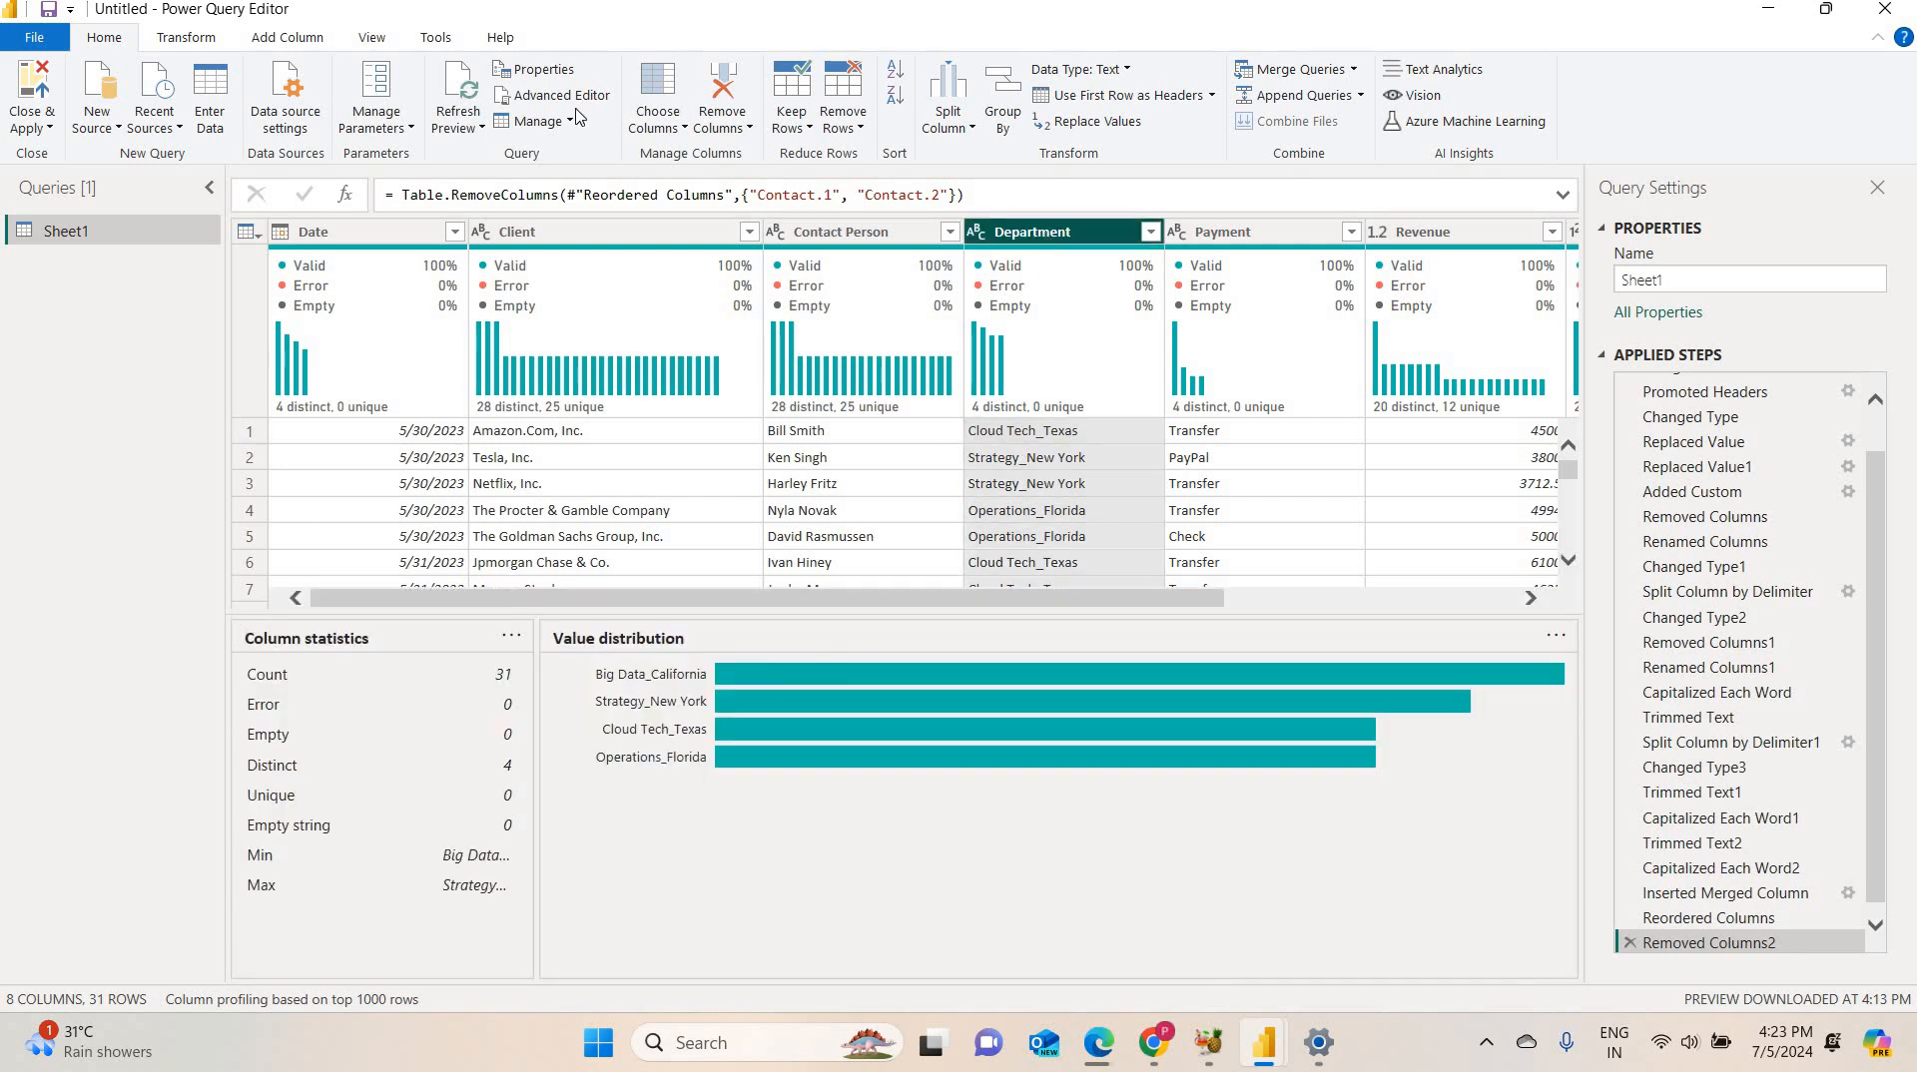
click(966, 127)
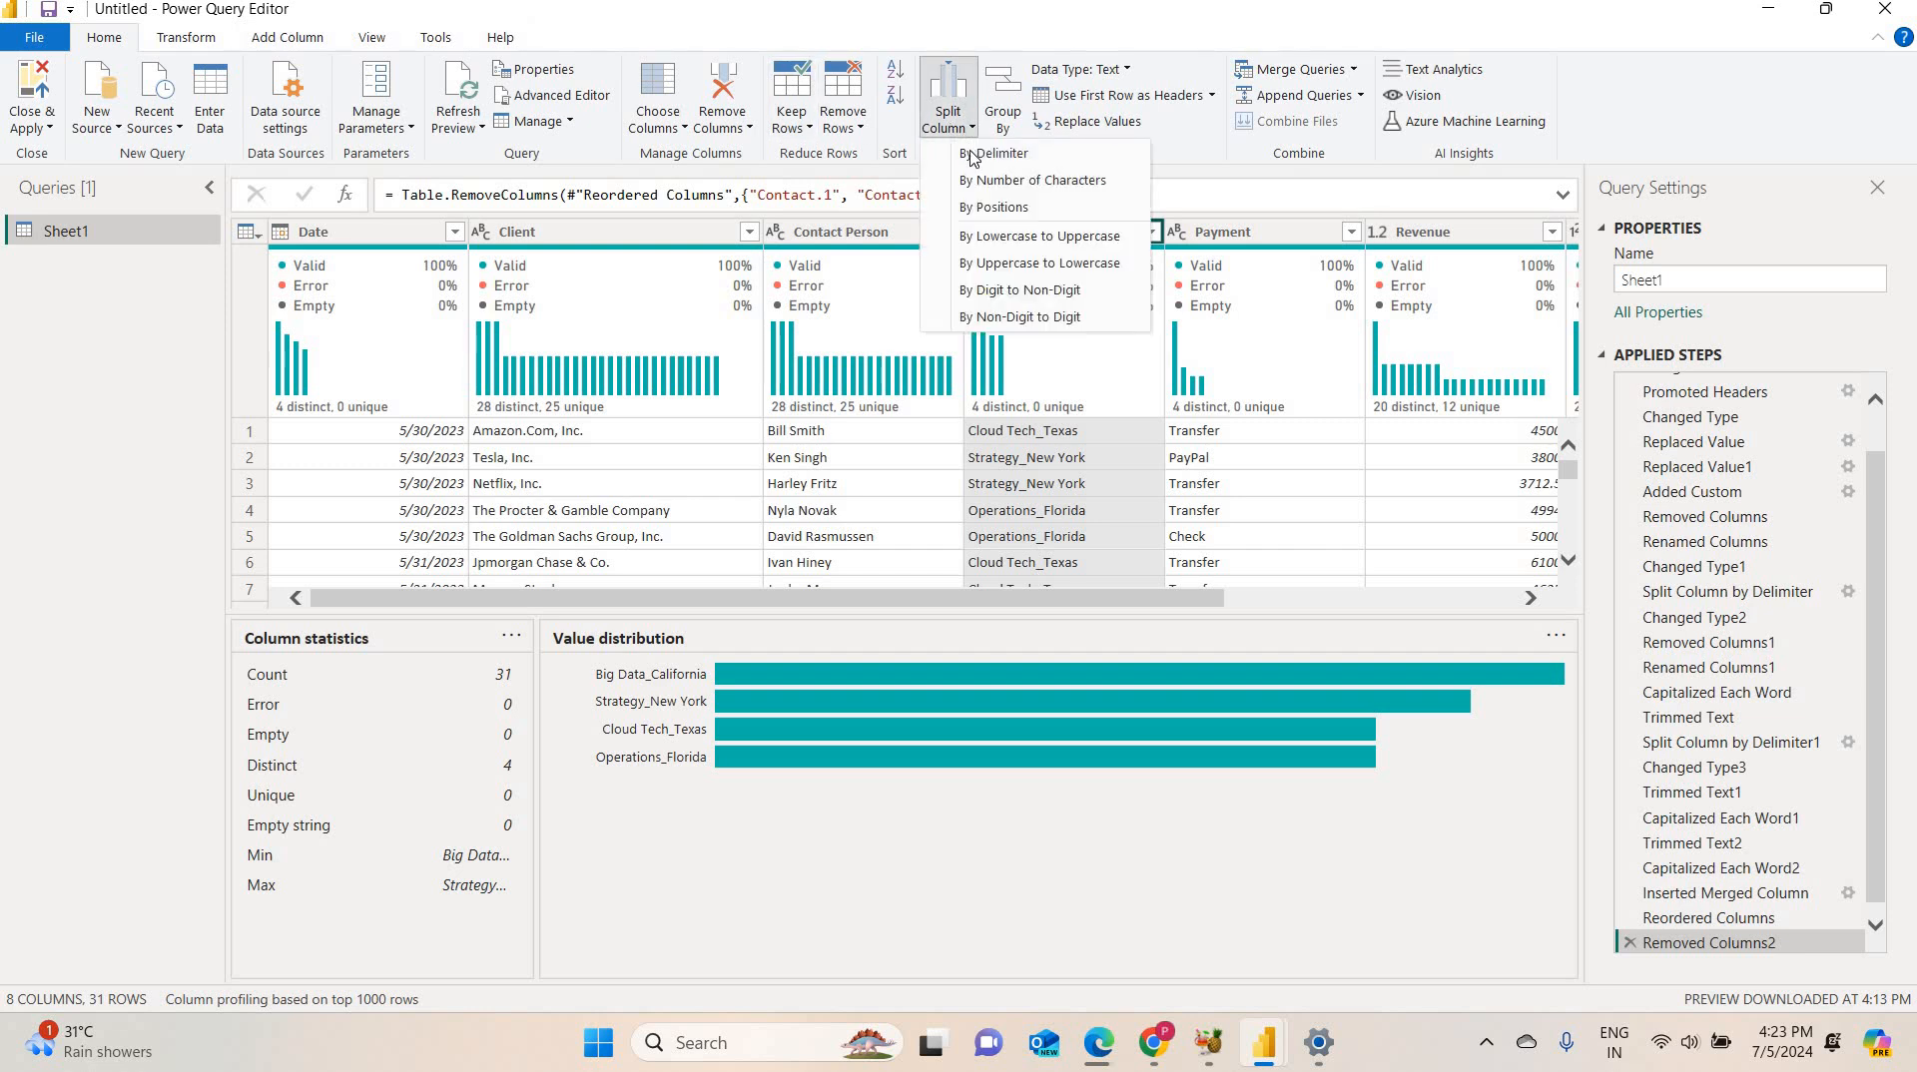
click(988, 154)
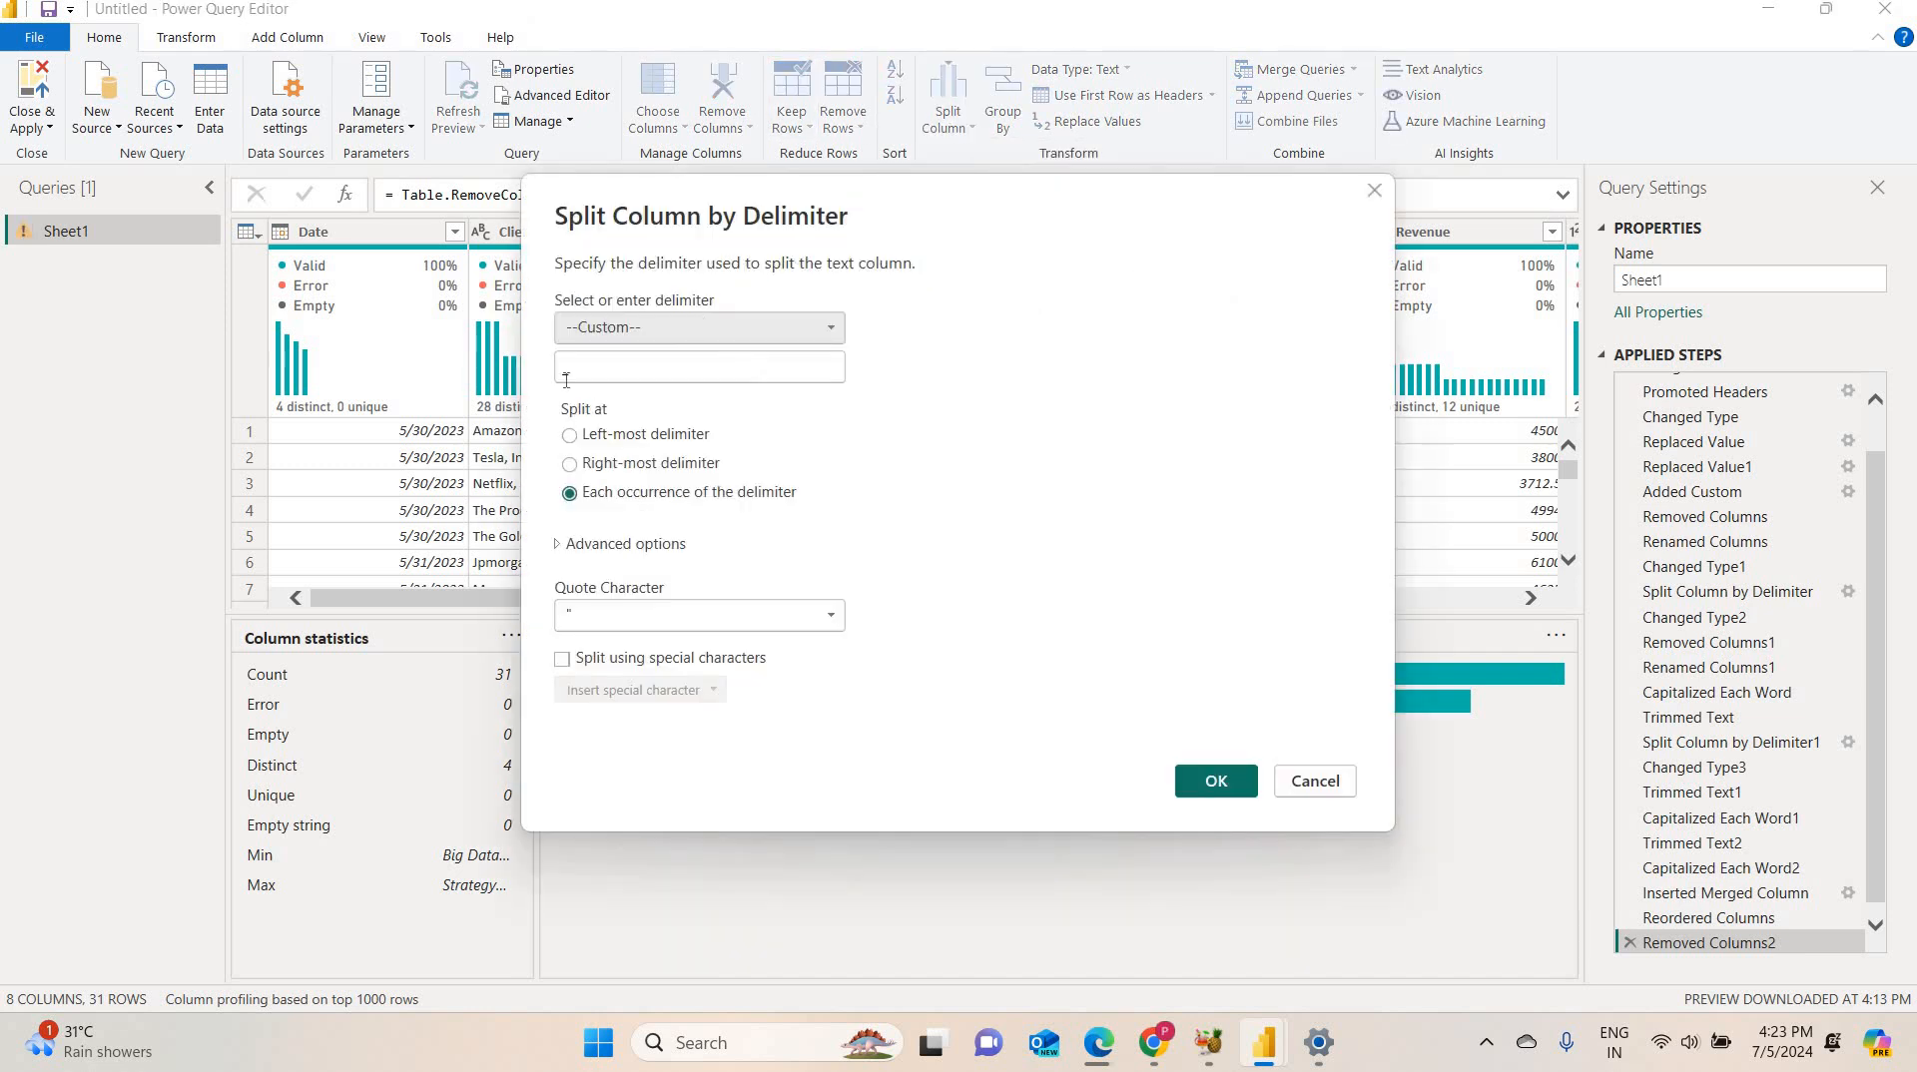
click(1183, 779)
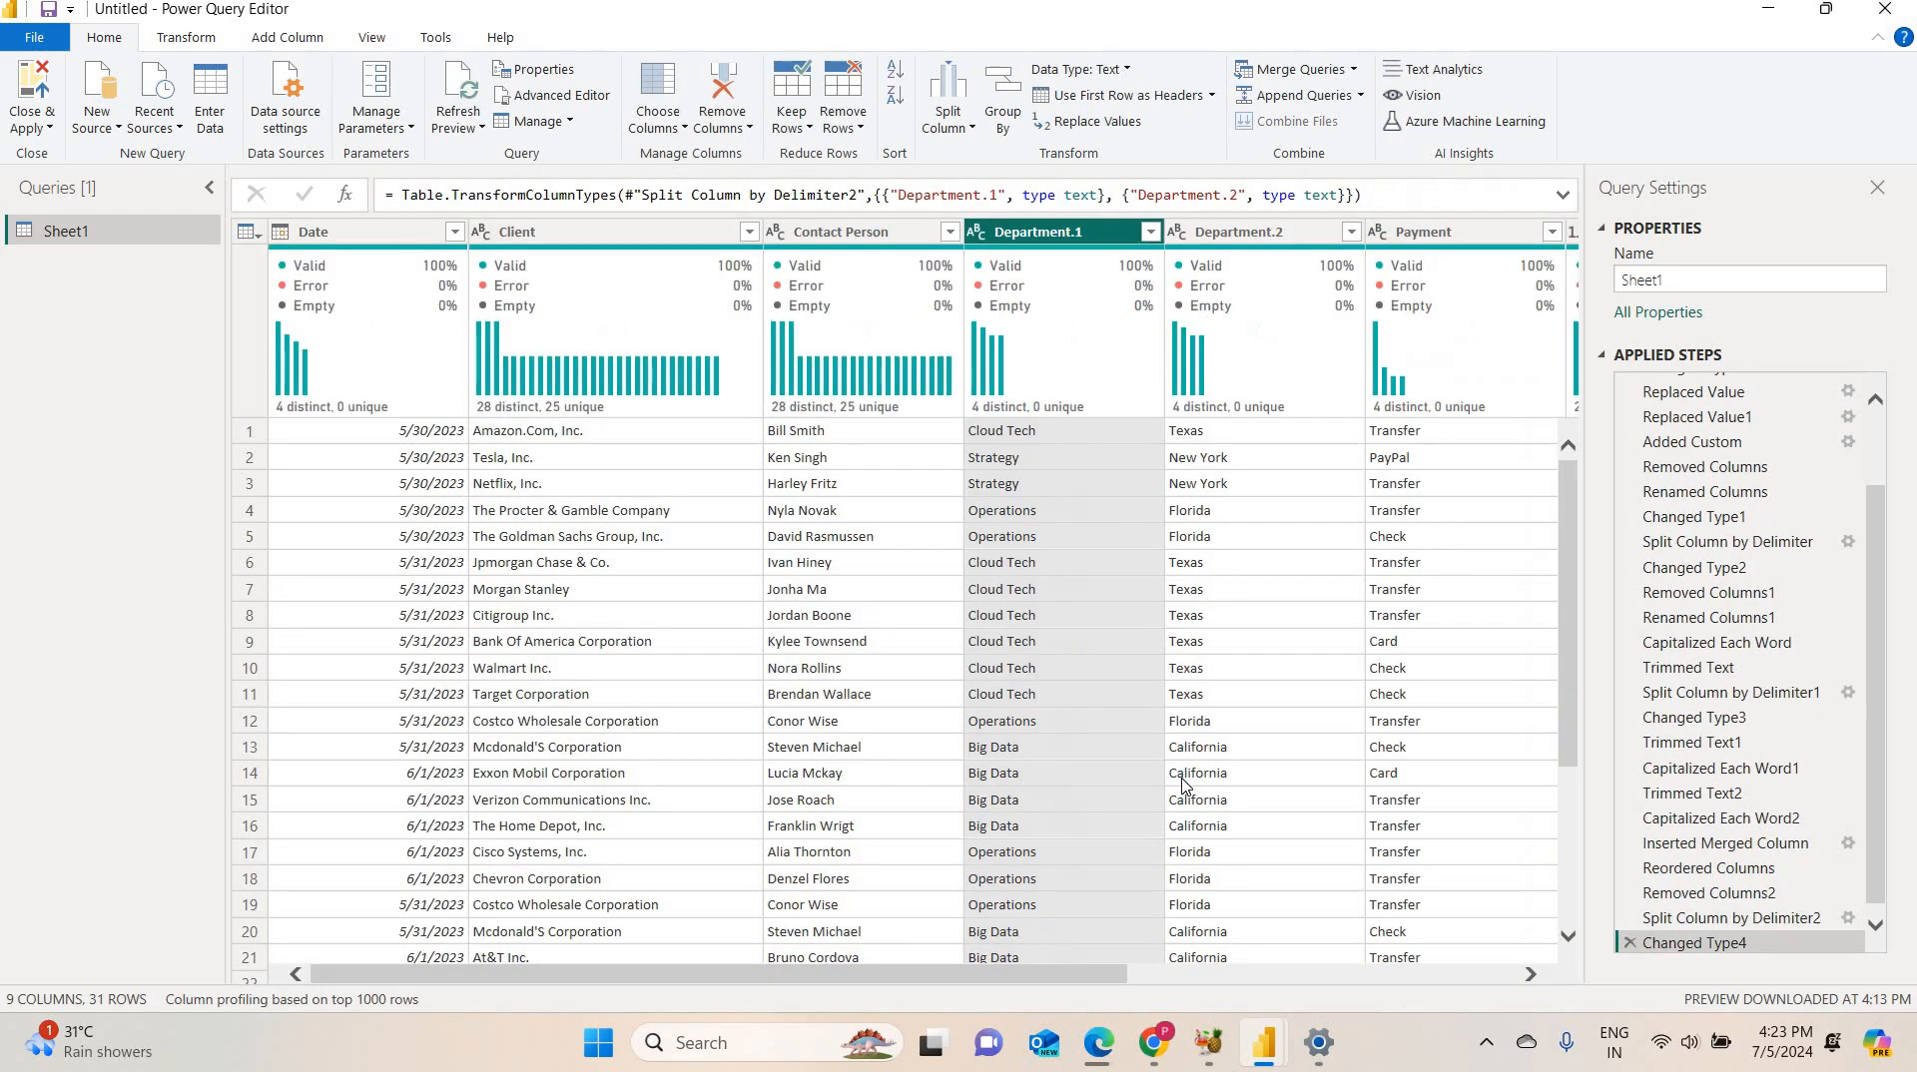
Rename the Department.1 column as Department and the Department.2 column as Region.
click(1100, 228)
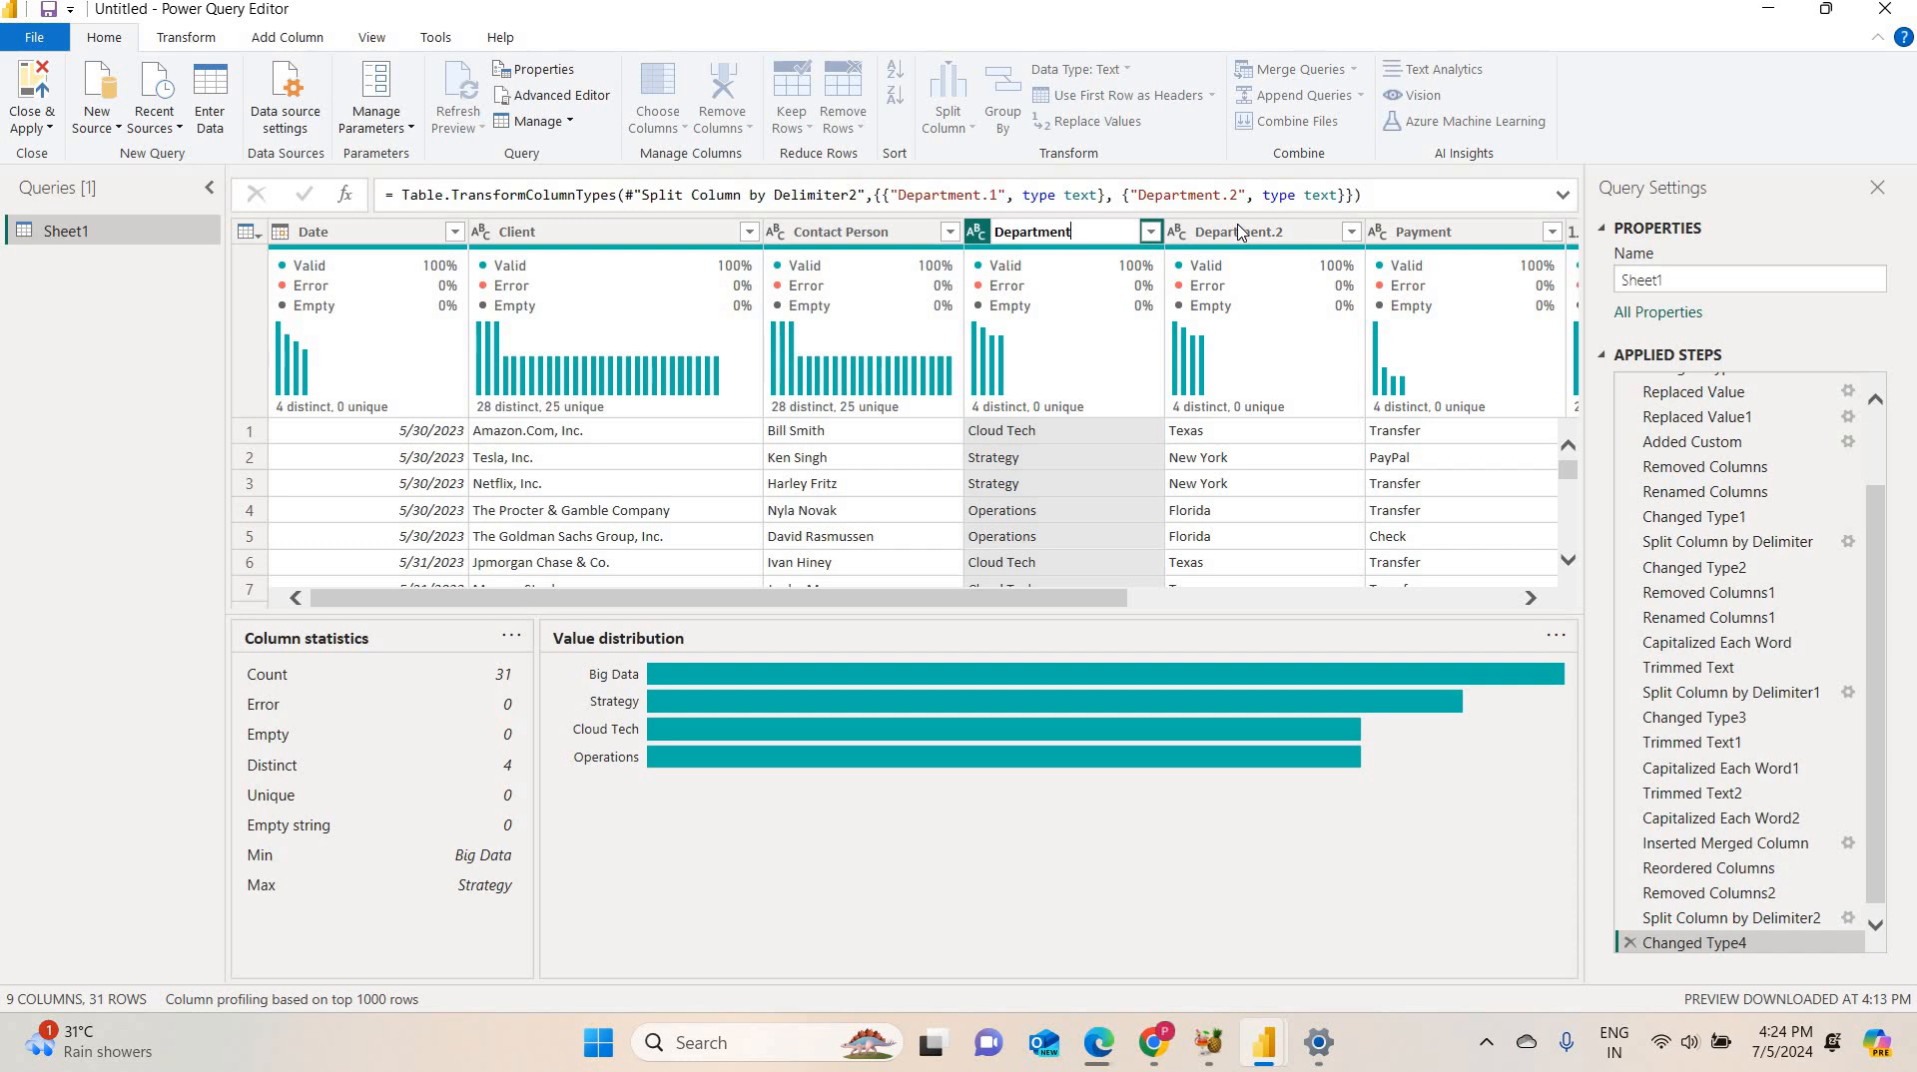
key(Return)
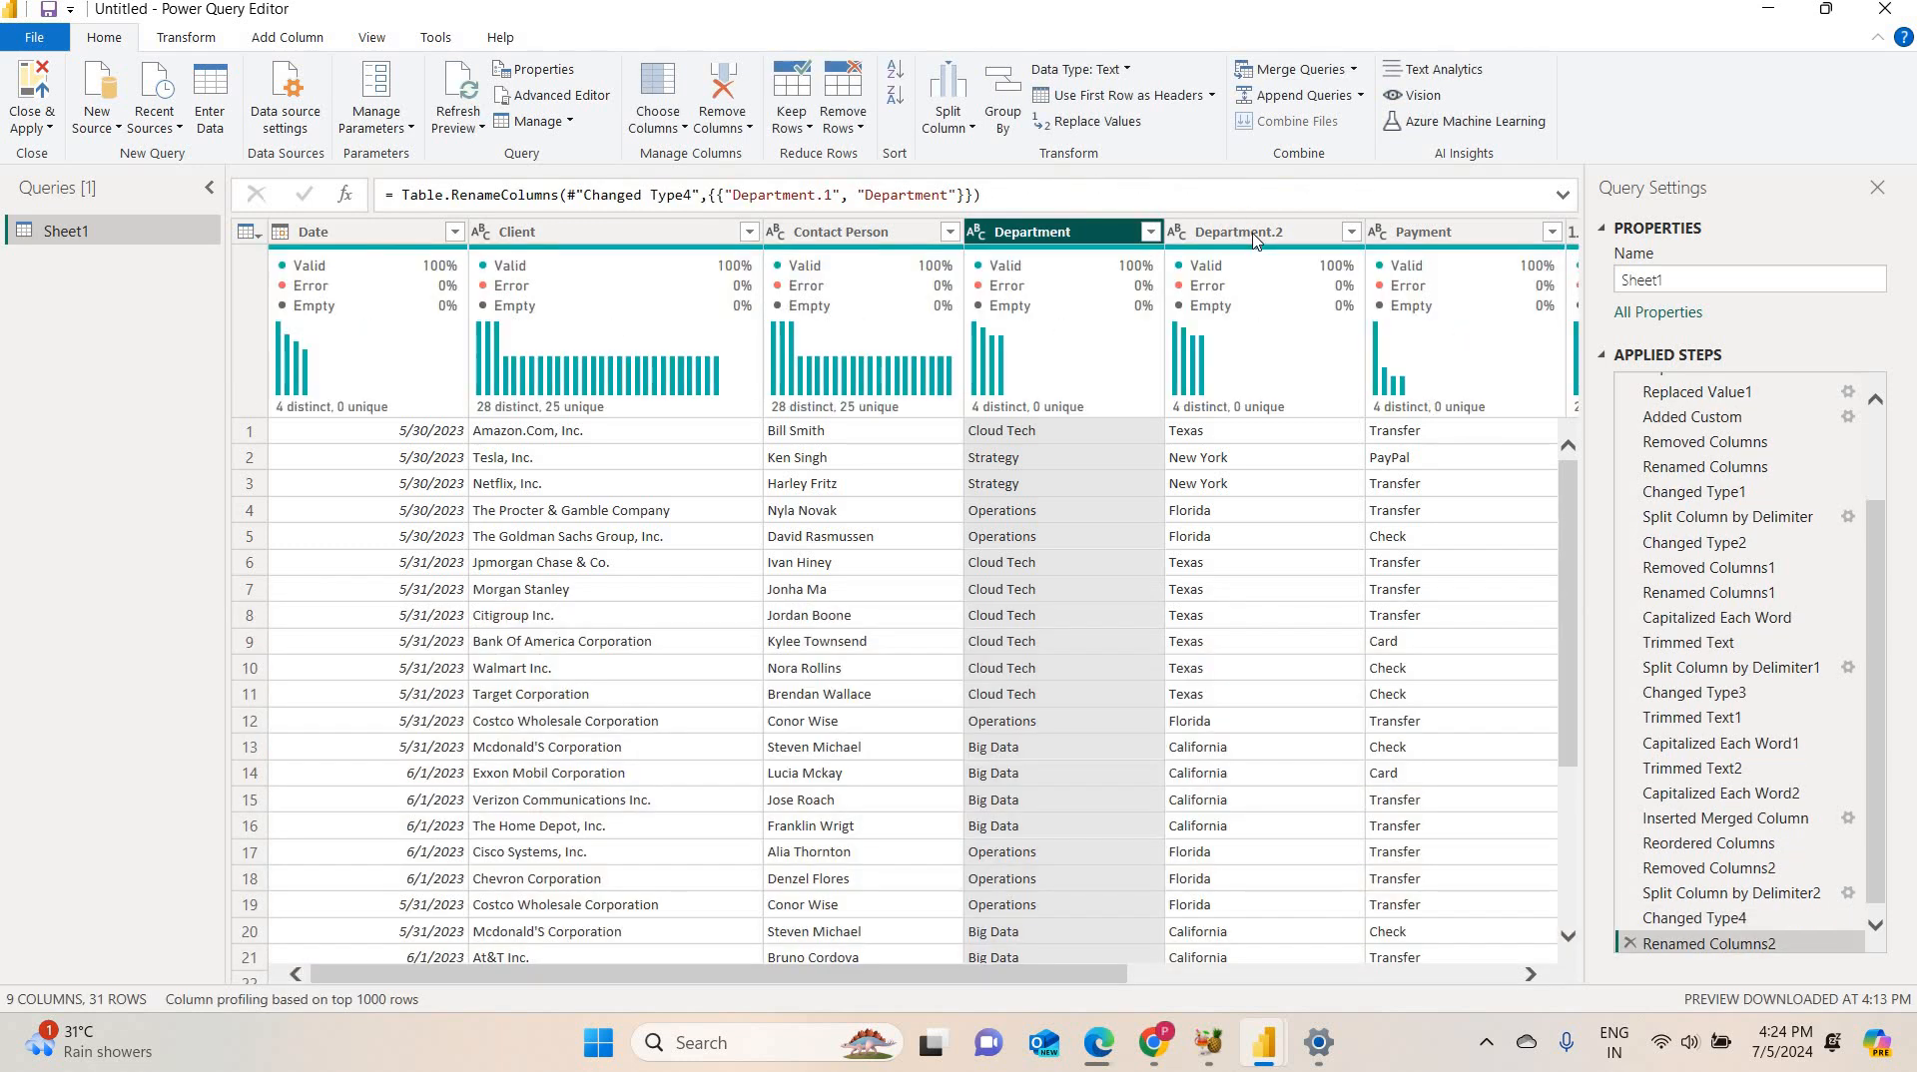
click(1243, 232)
double_click(1253, 232)
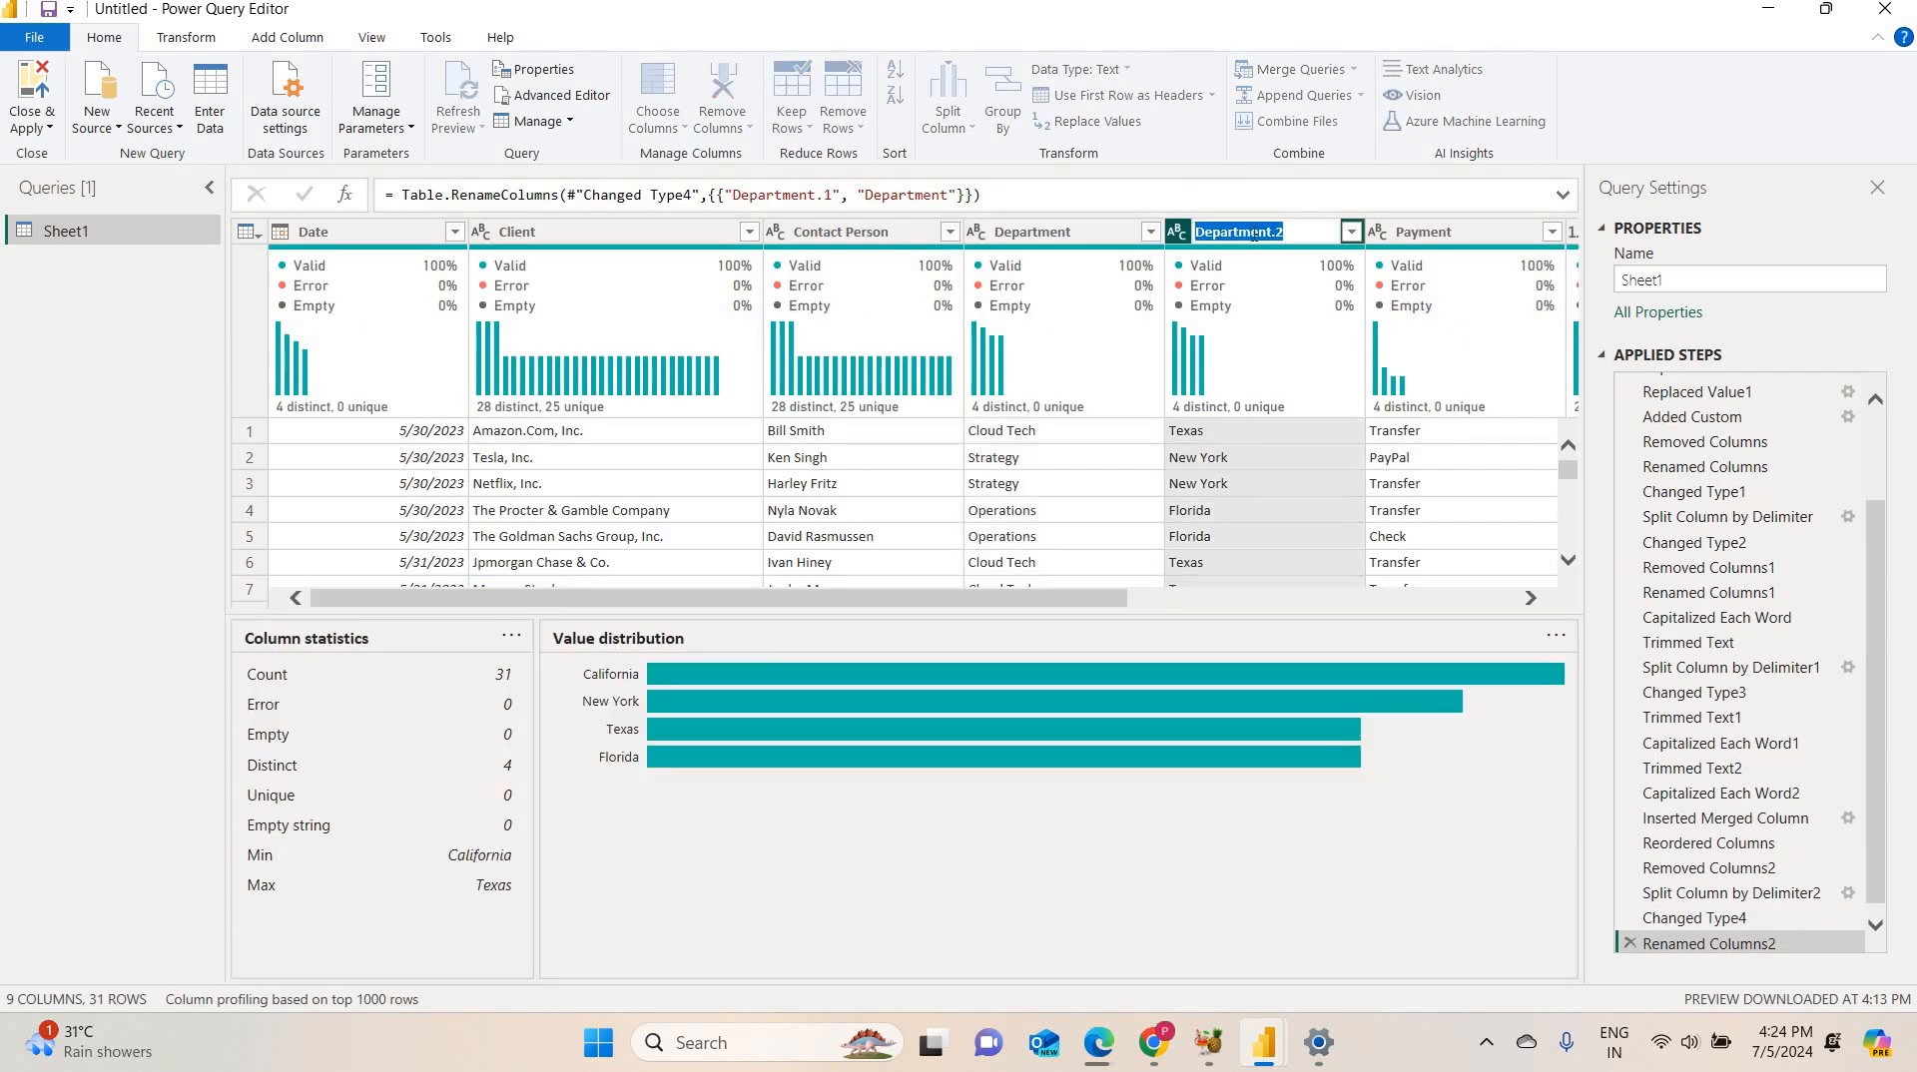
text(REgion)
key(Return)
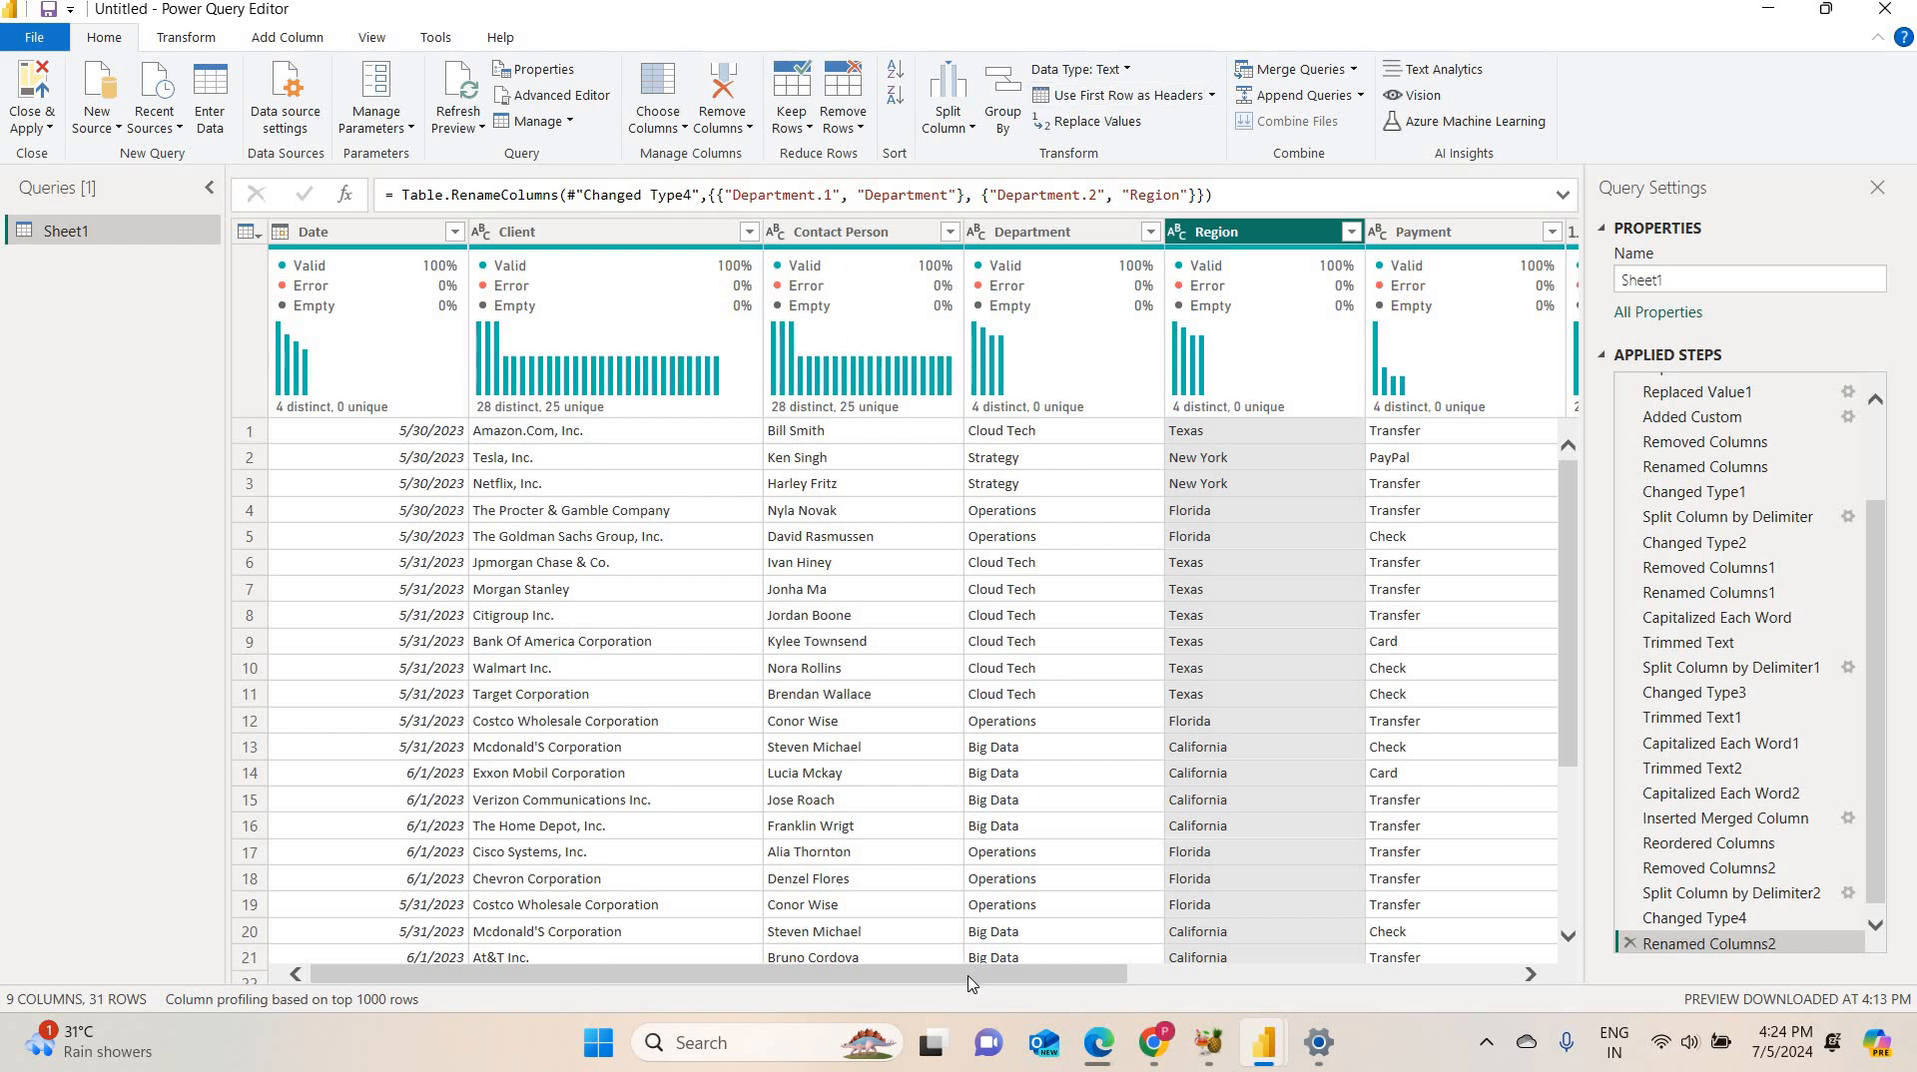
Close the query editor and apply the changes to load Sheet1 into the report, and expand the table's field list.
scroll(1084, 988, right, 3)
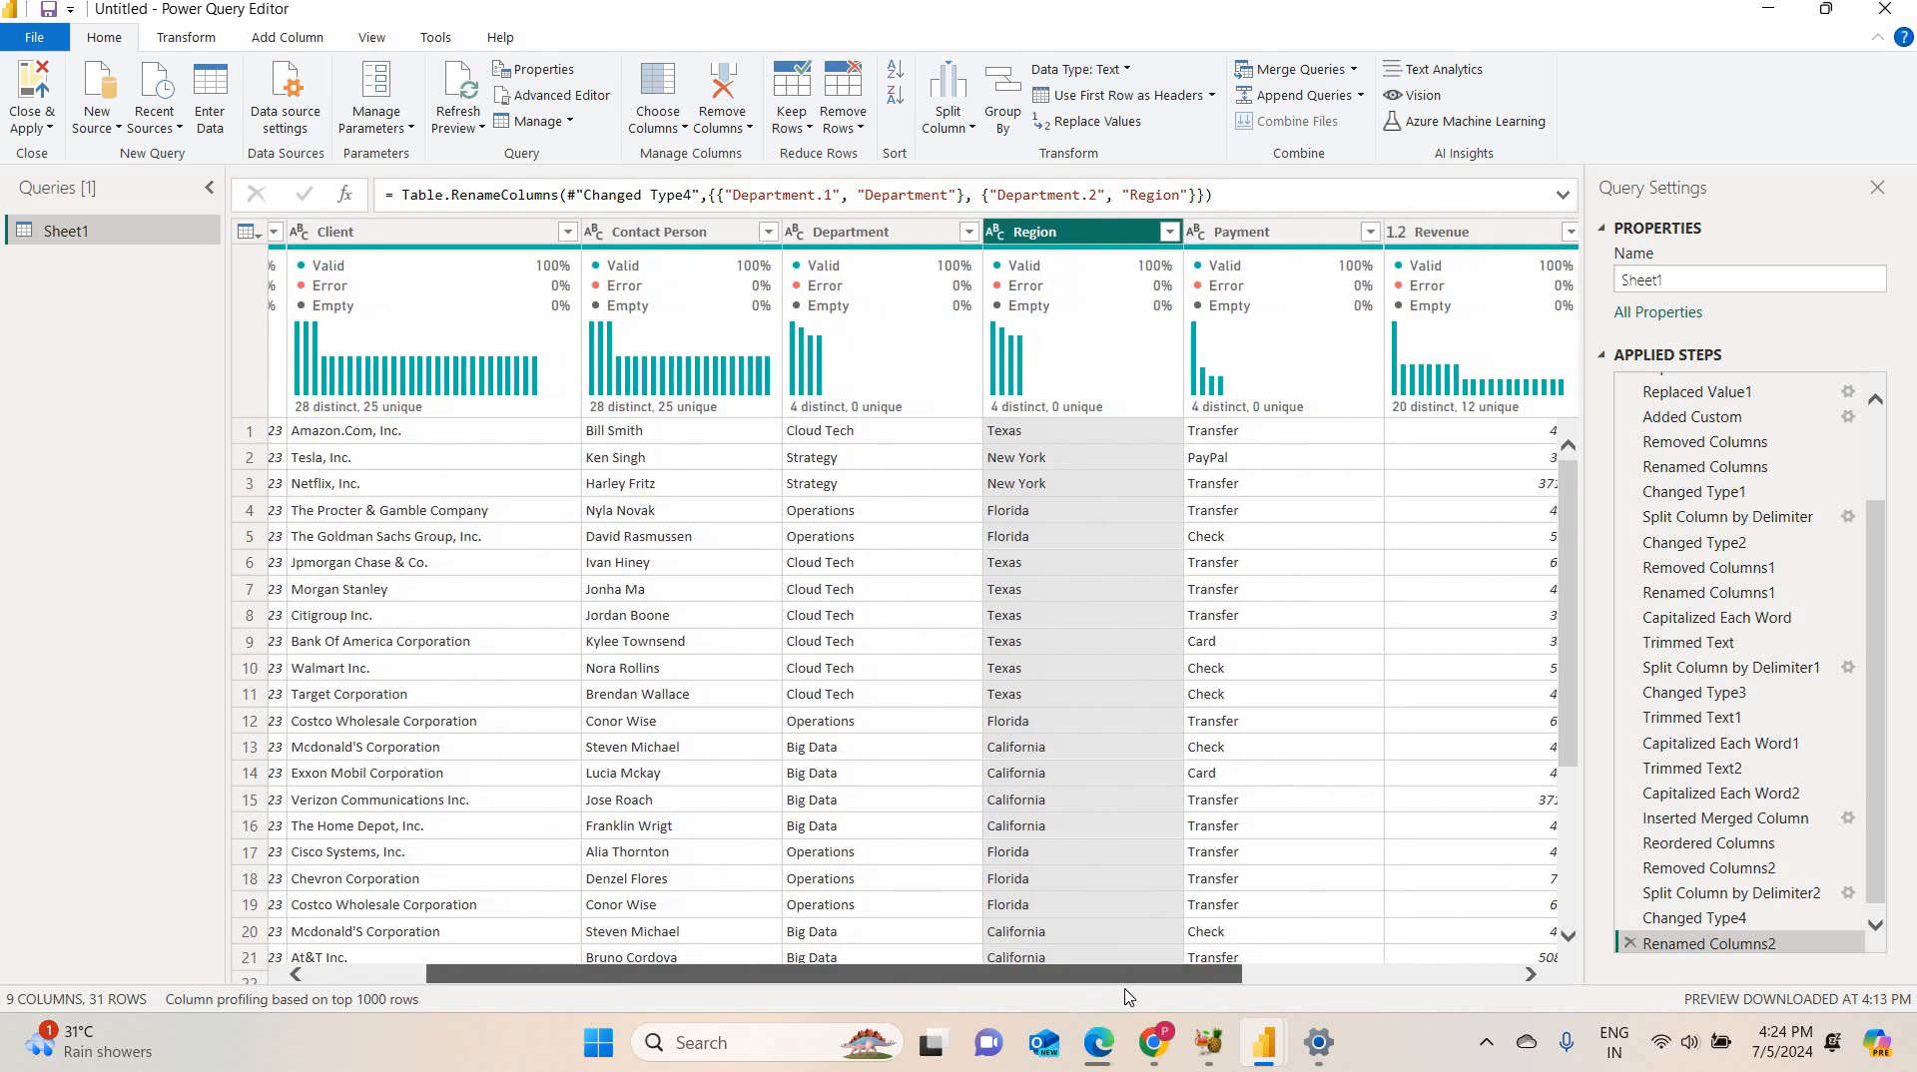
scroll(1126, 995, right, 1)
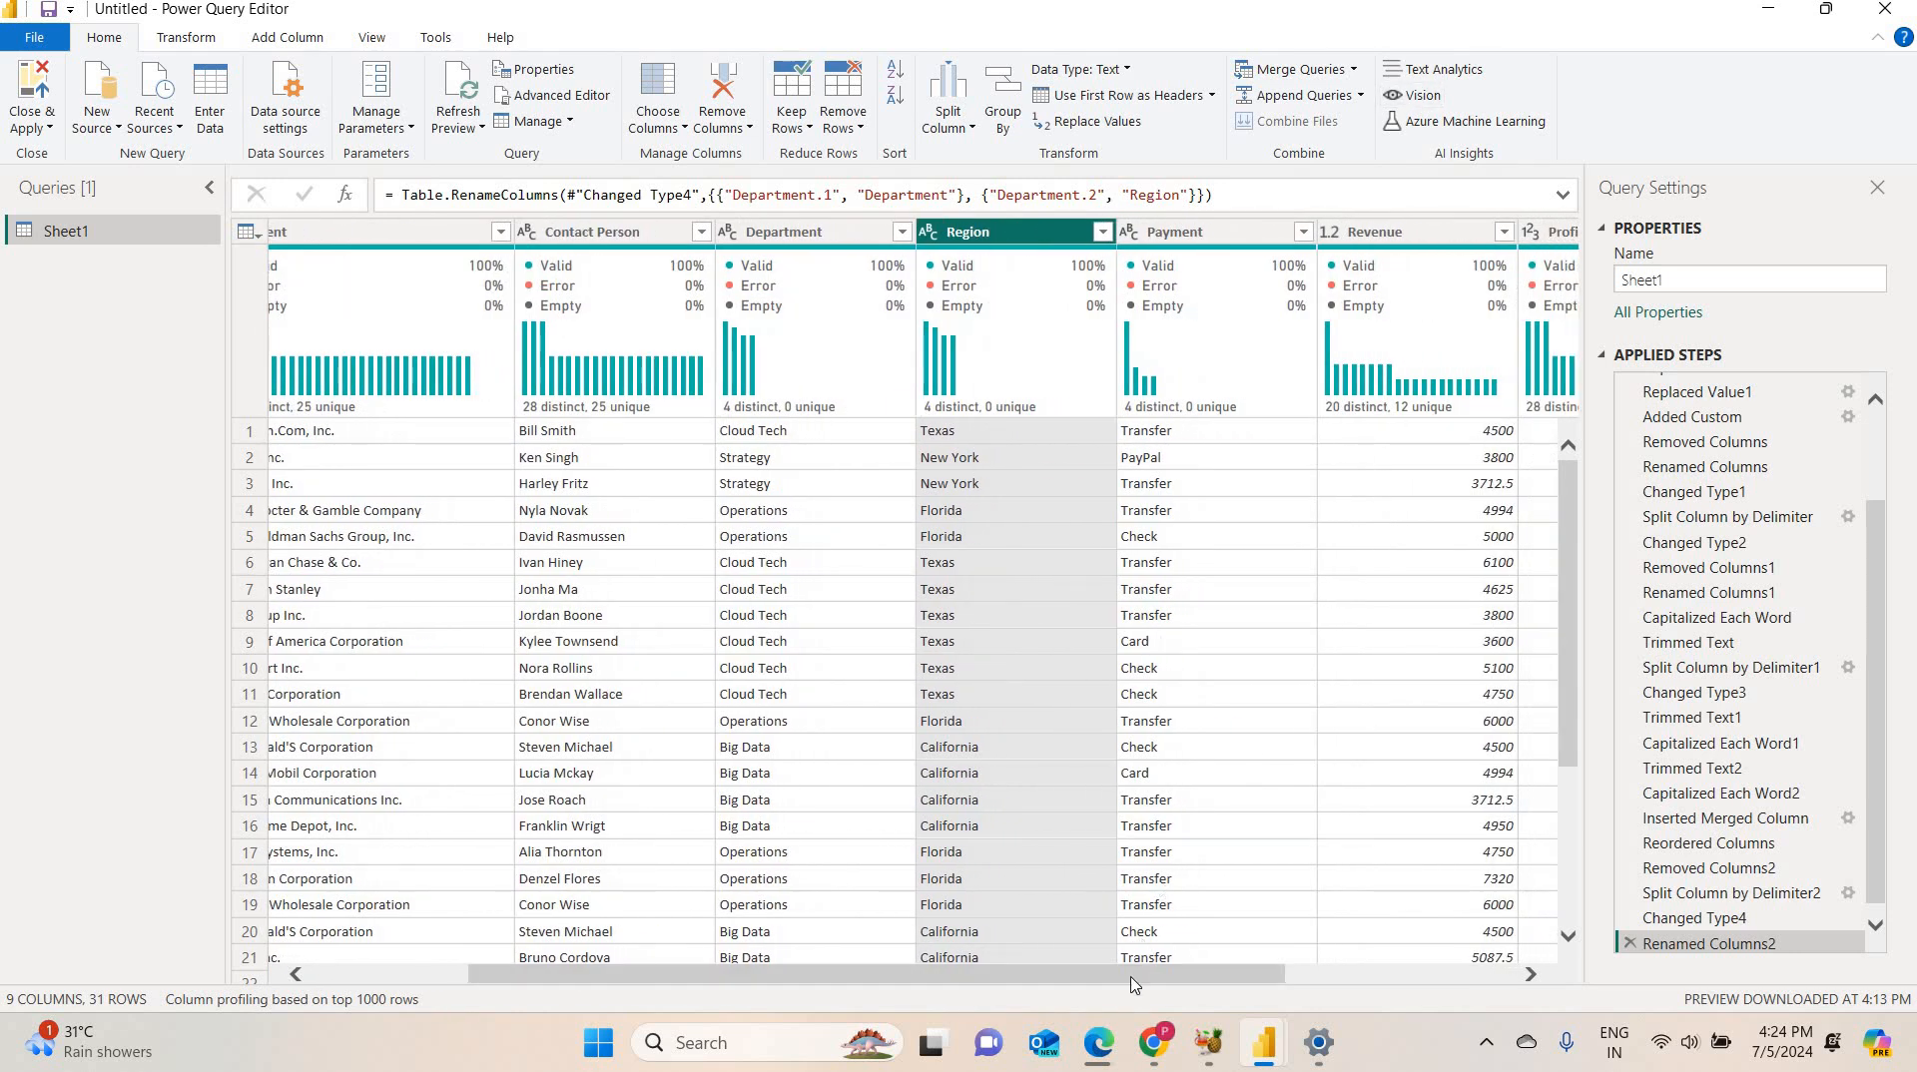
scroll(1296, 987, right, 4)
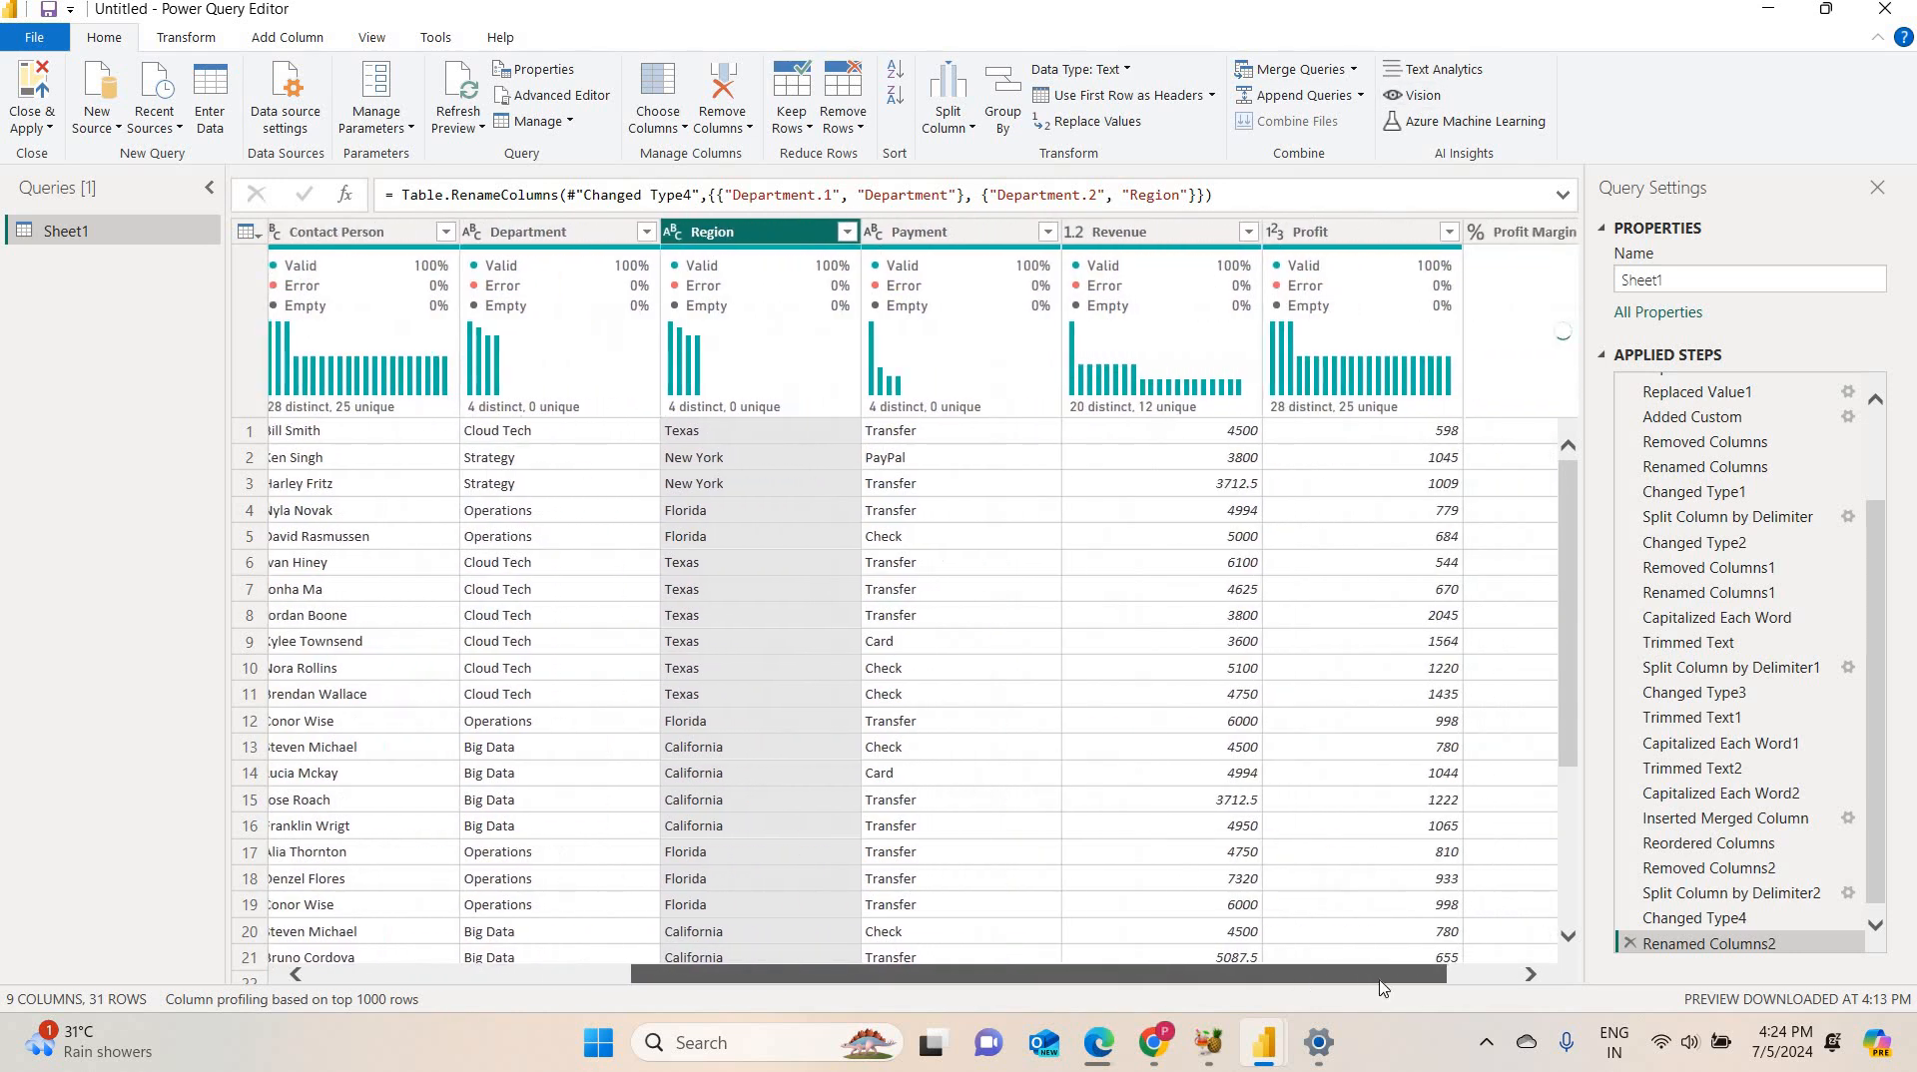
scroll(1413, 983, right, 2)
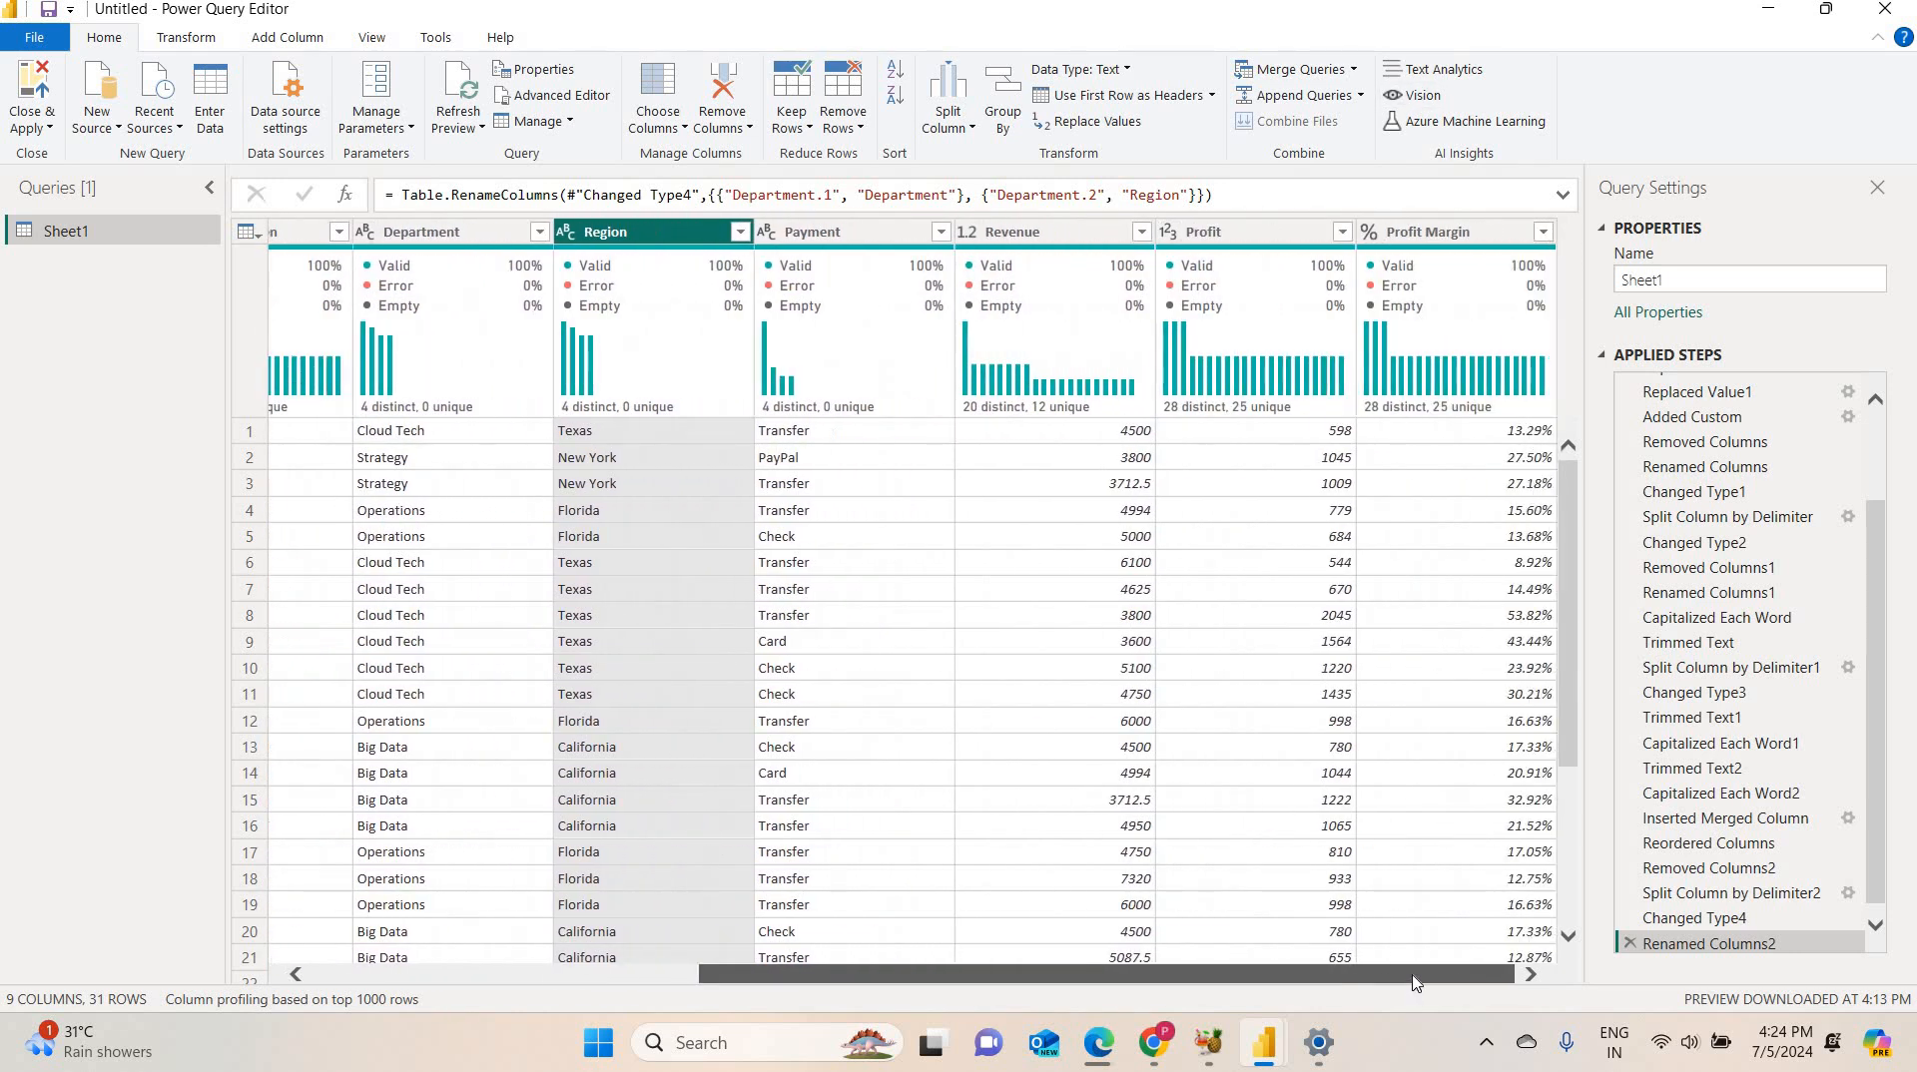
click(36, 88)
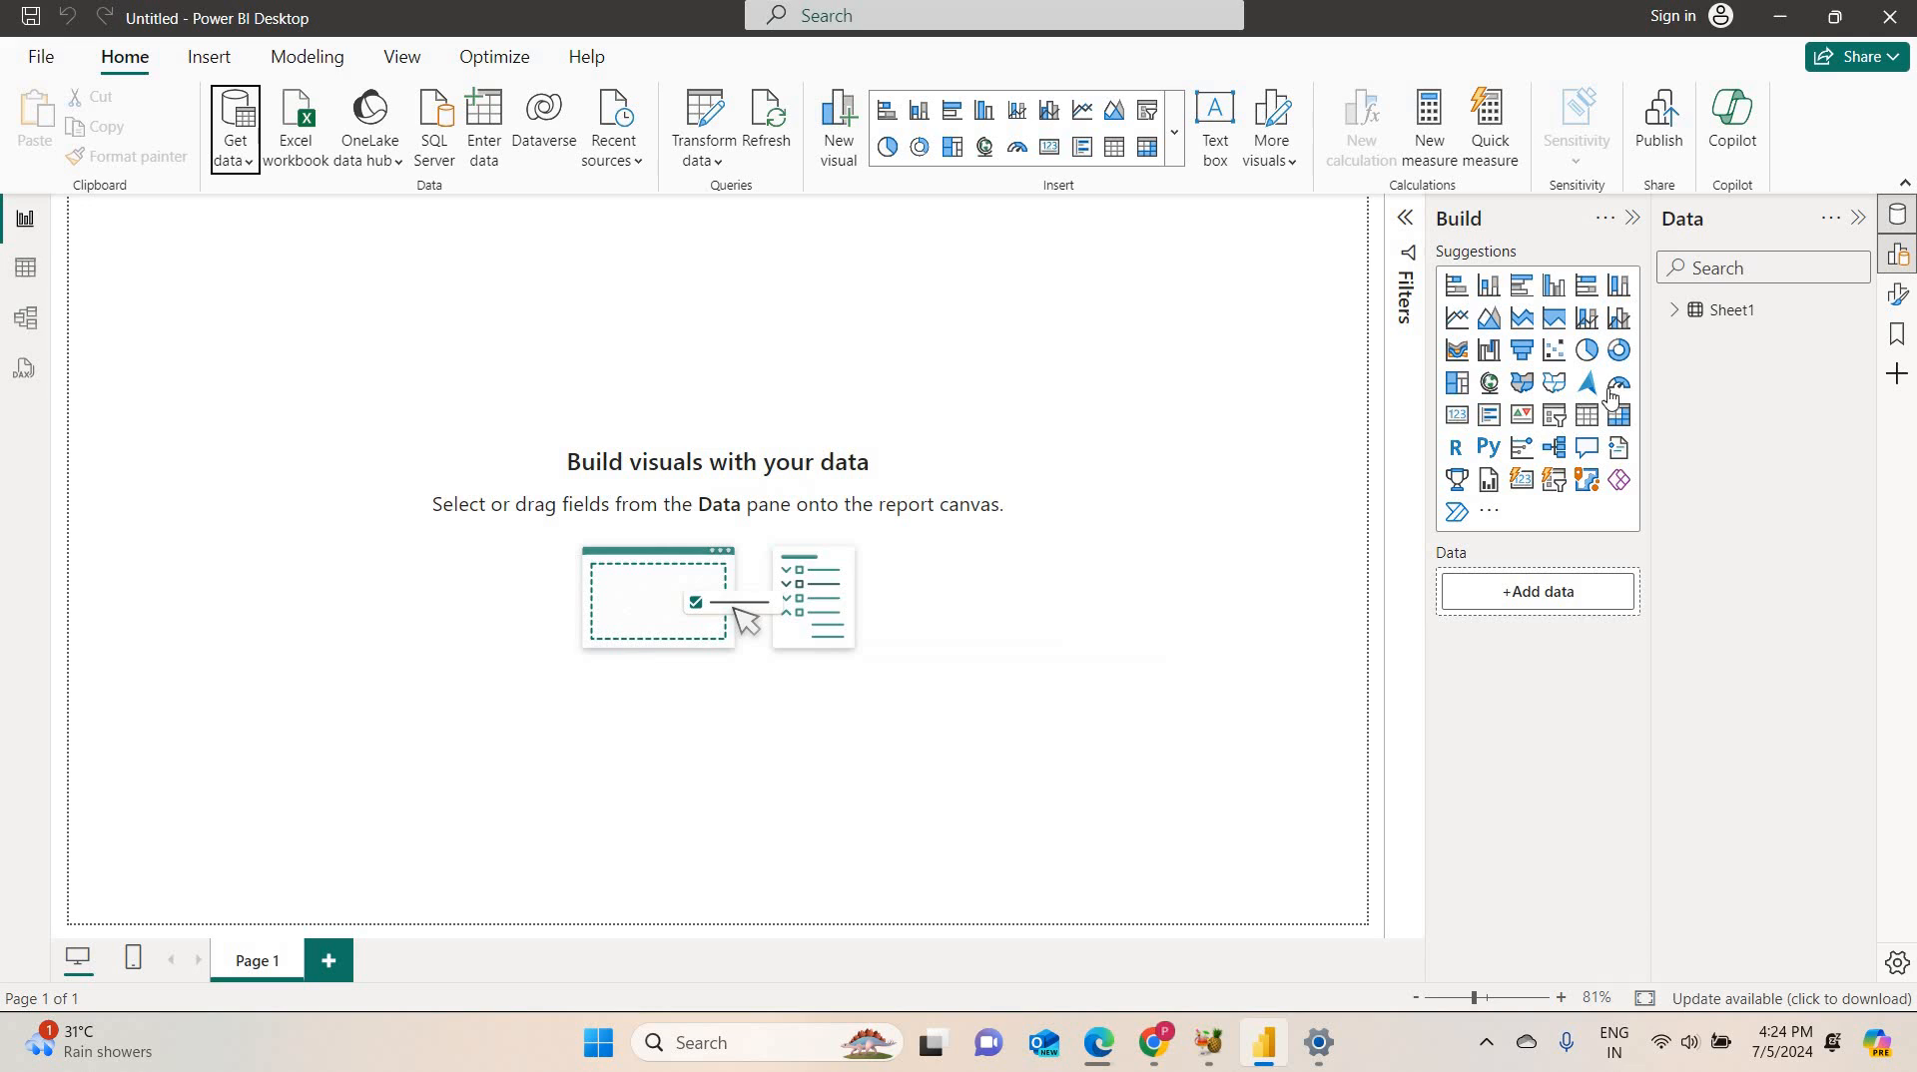
click(1675, 312)
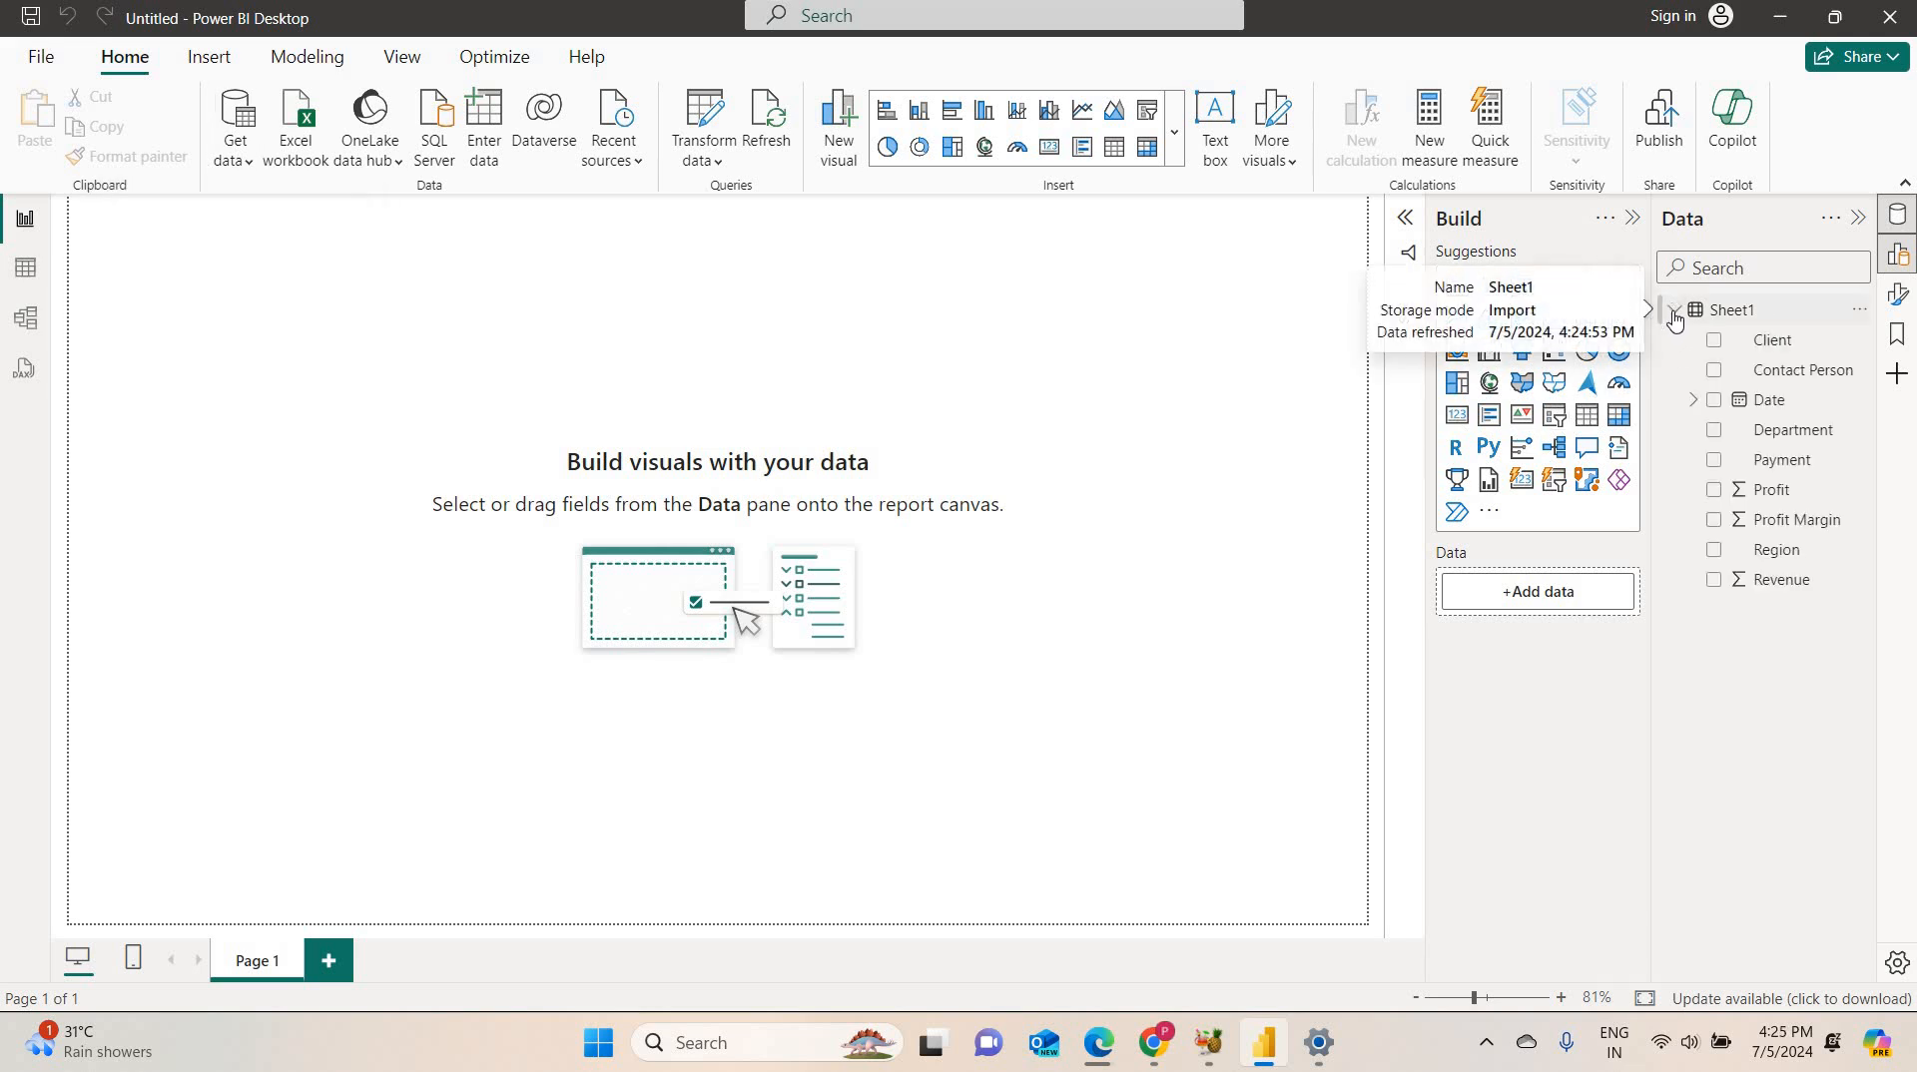
Rename the Sheet1 table as Stock_Name.
double_click(1732, 309)
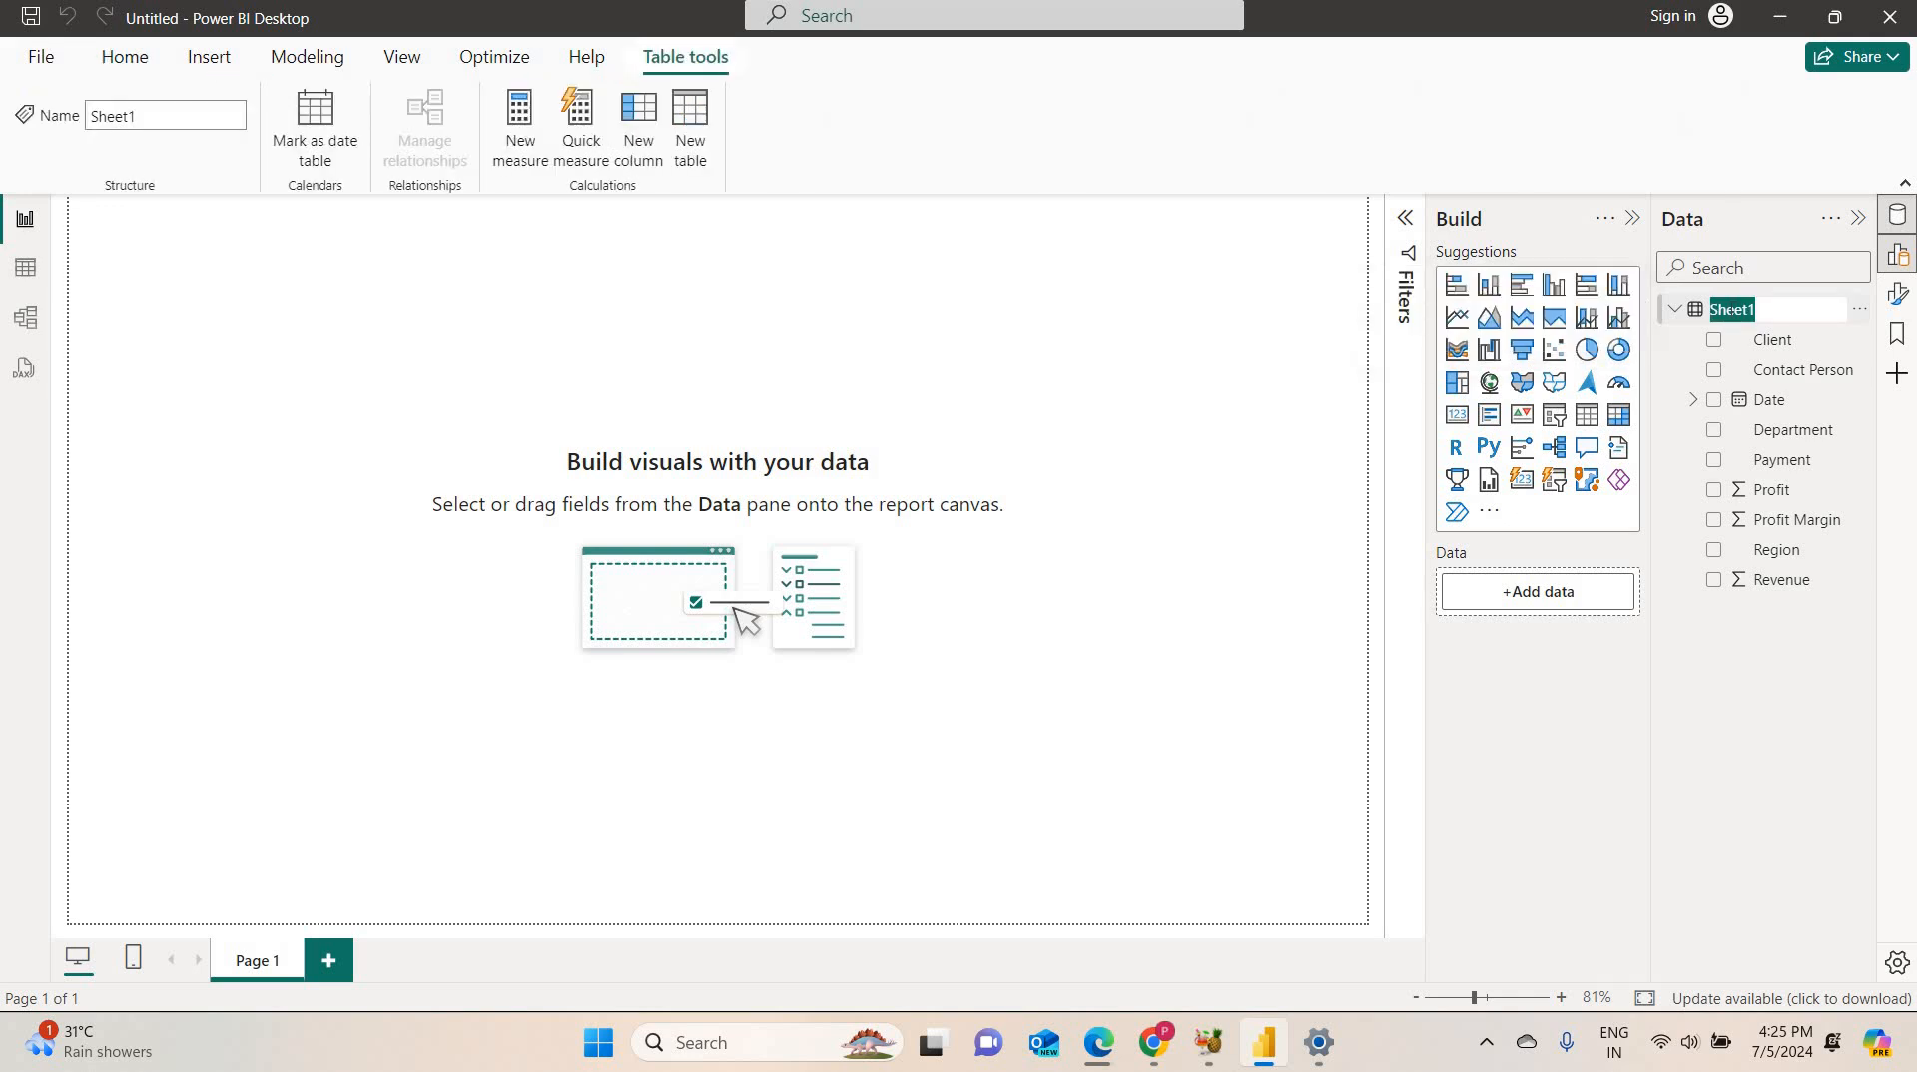
text(Stock_Nam)
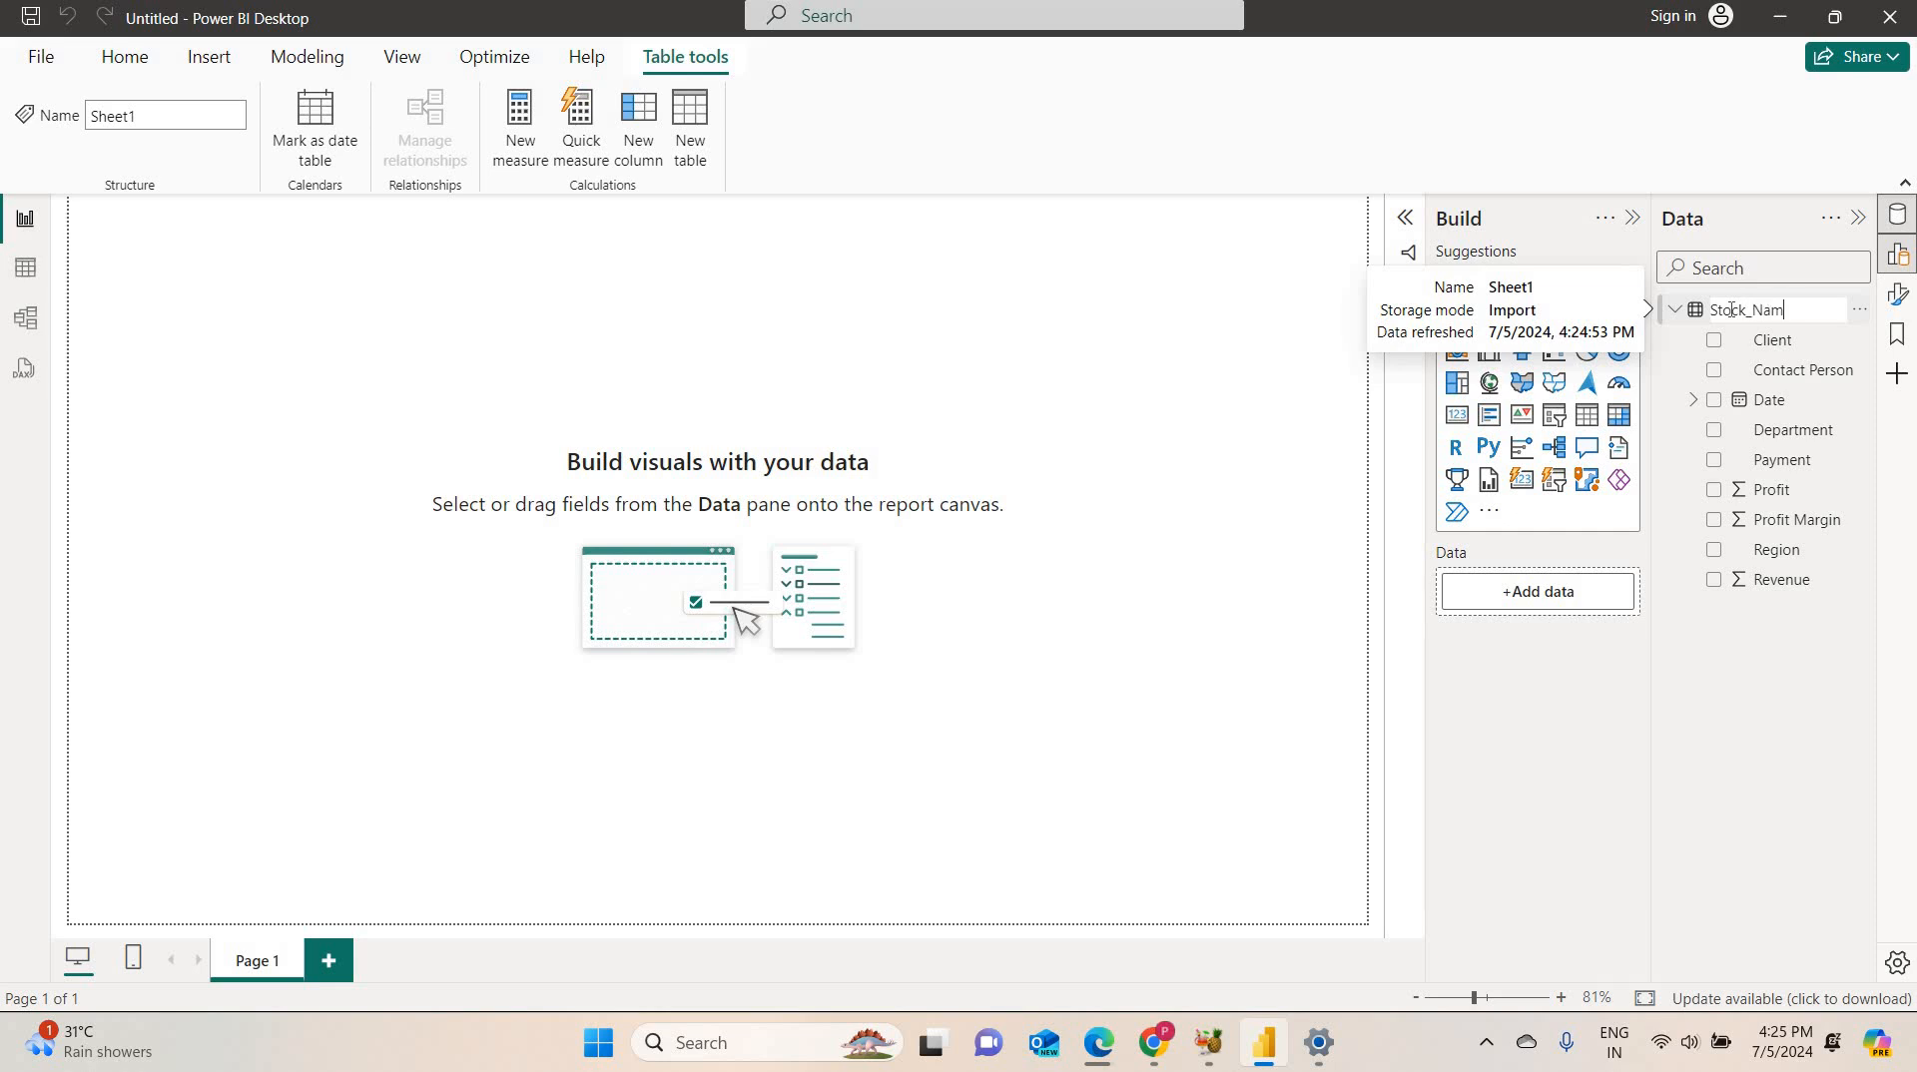
text(e)
key(Return)
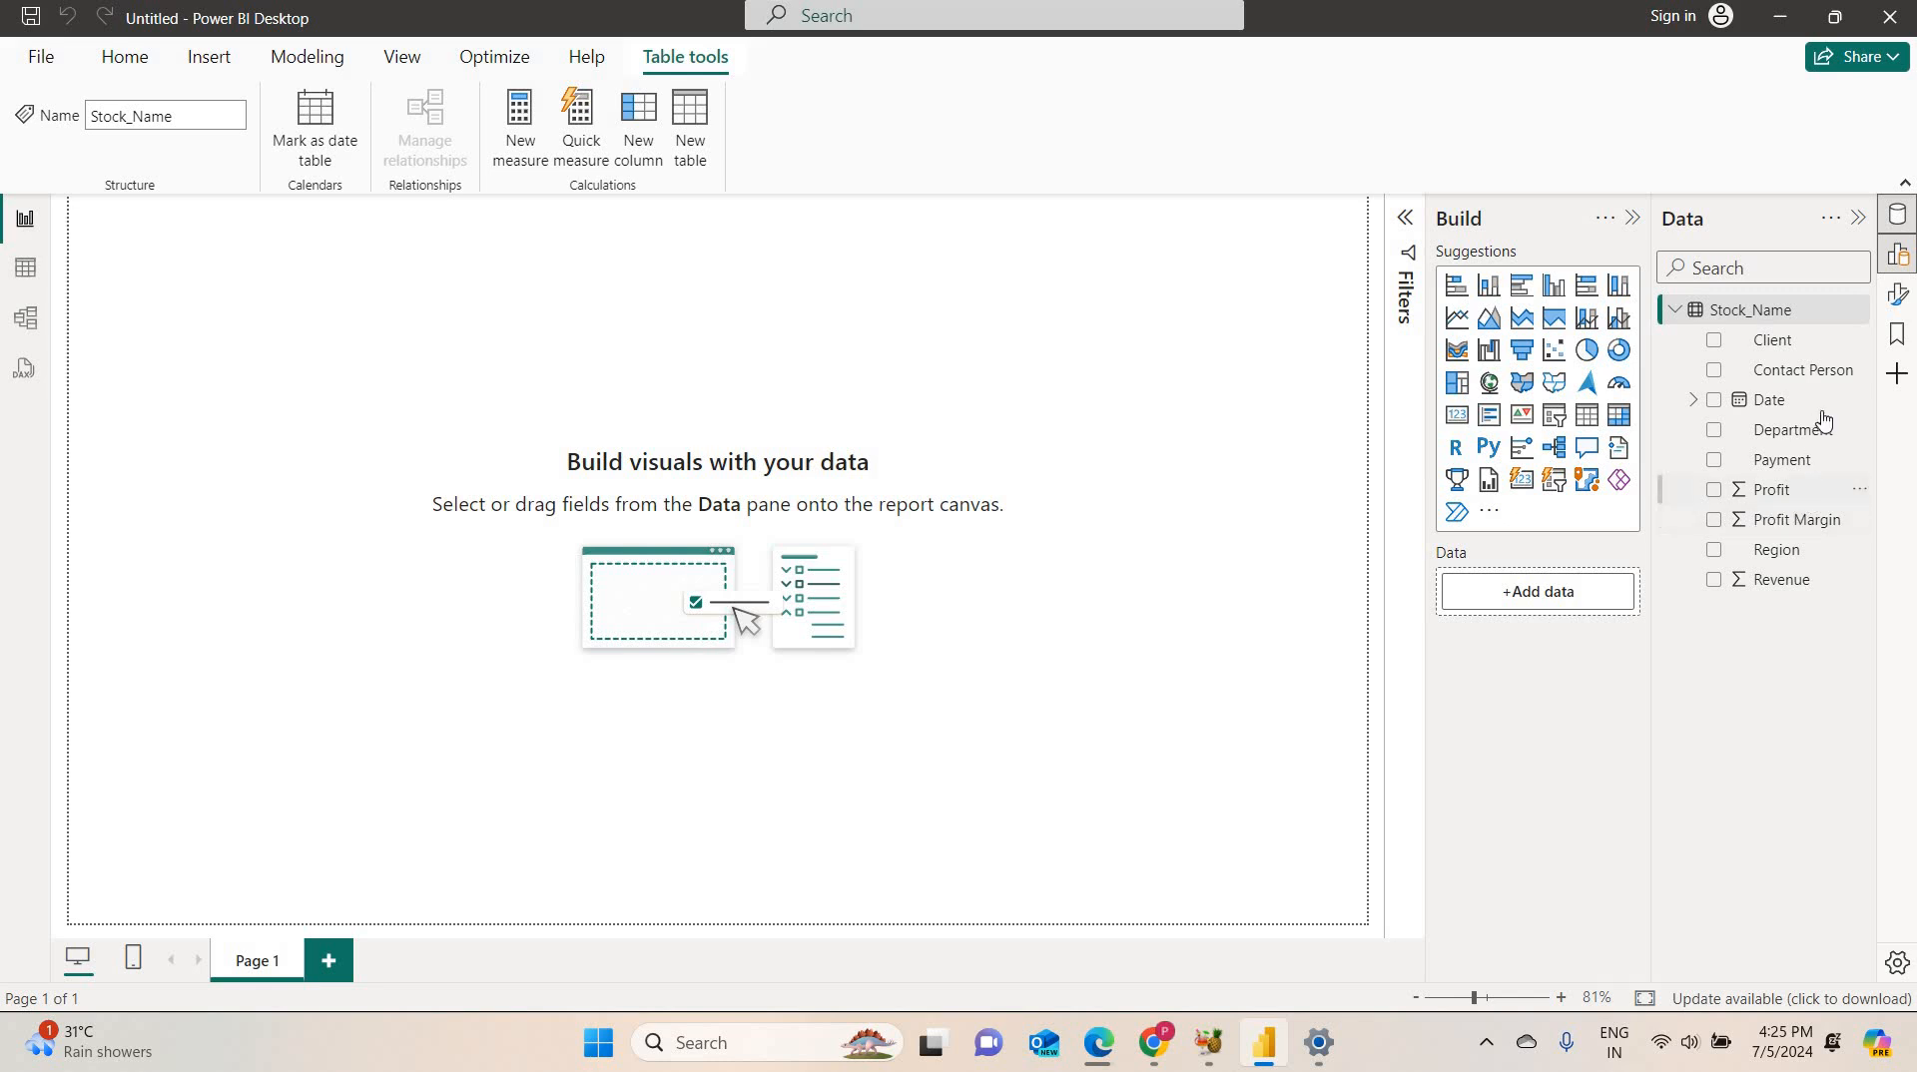
Create a table visual showing Client and Sum of Profit, and enlarge it to the full page height.
click(1715, 341)
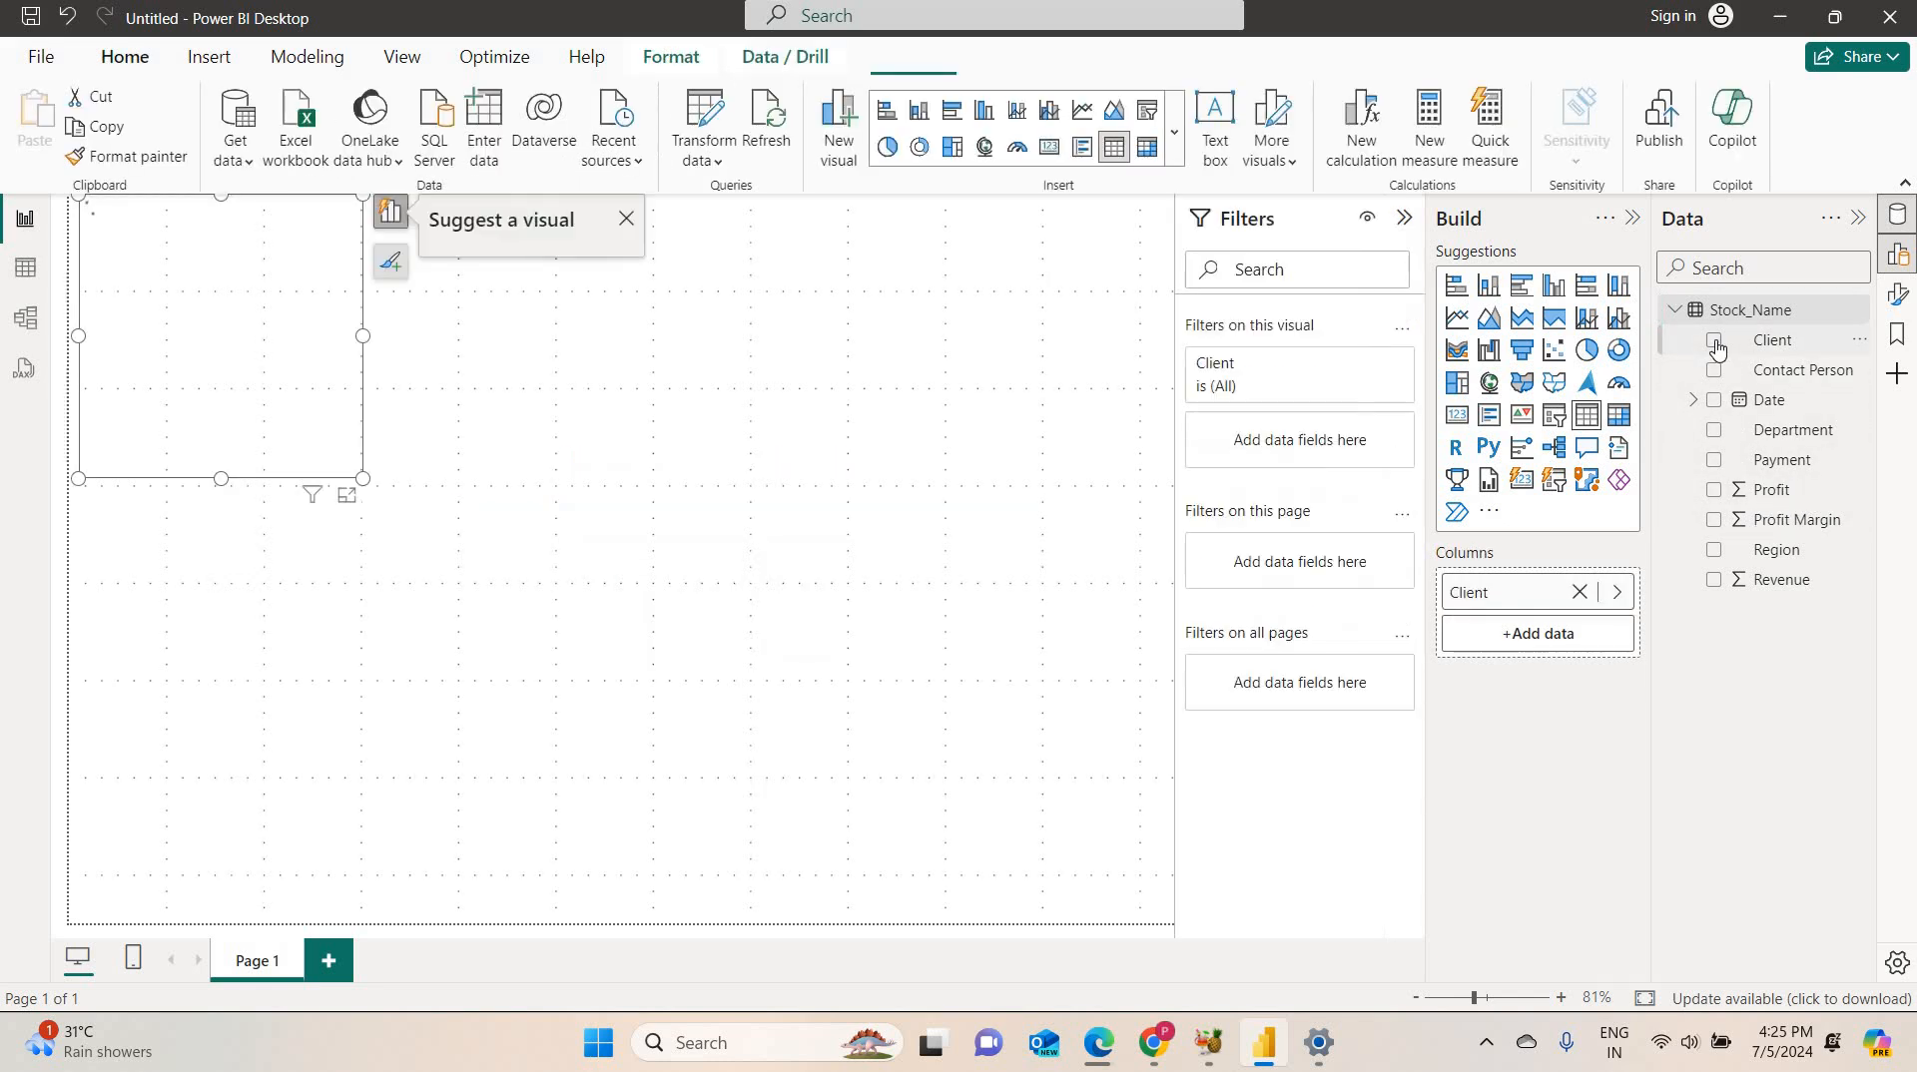
click(1714, 491)
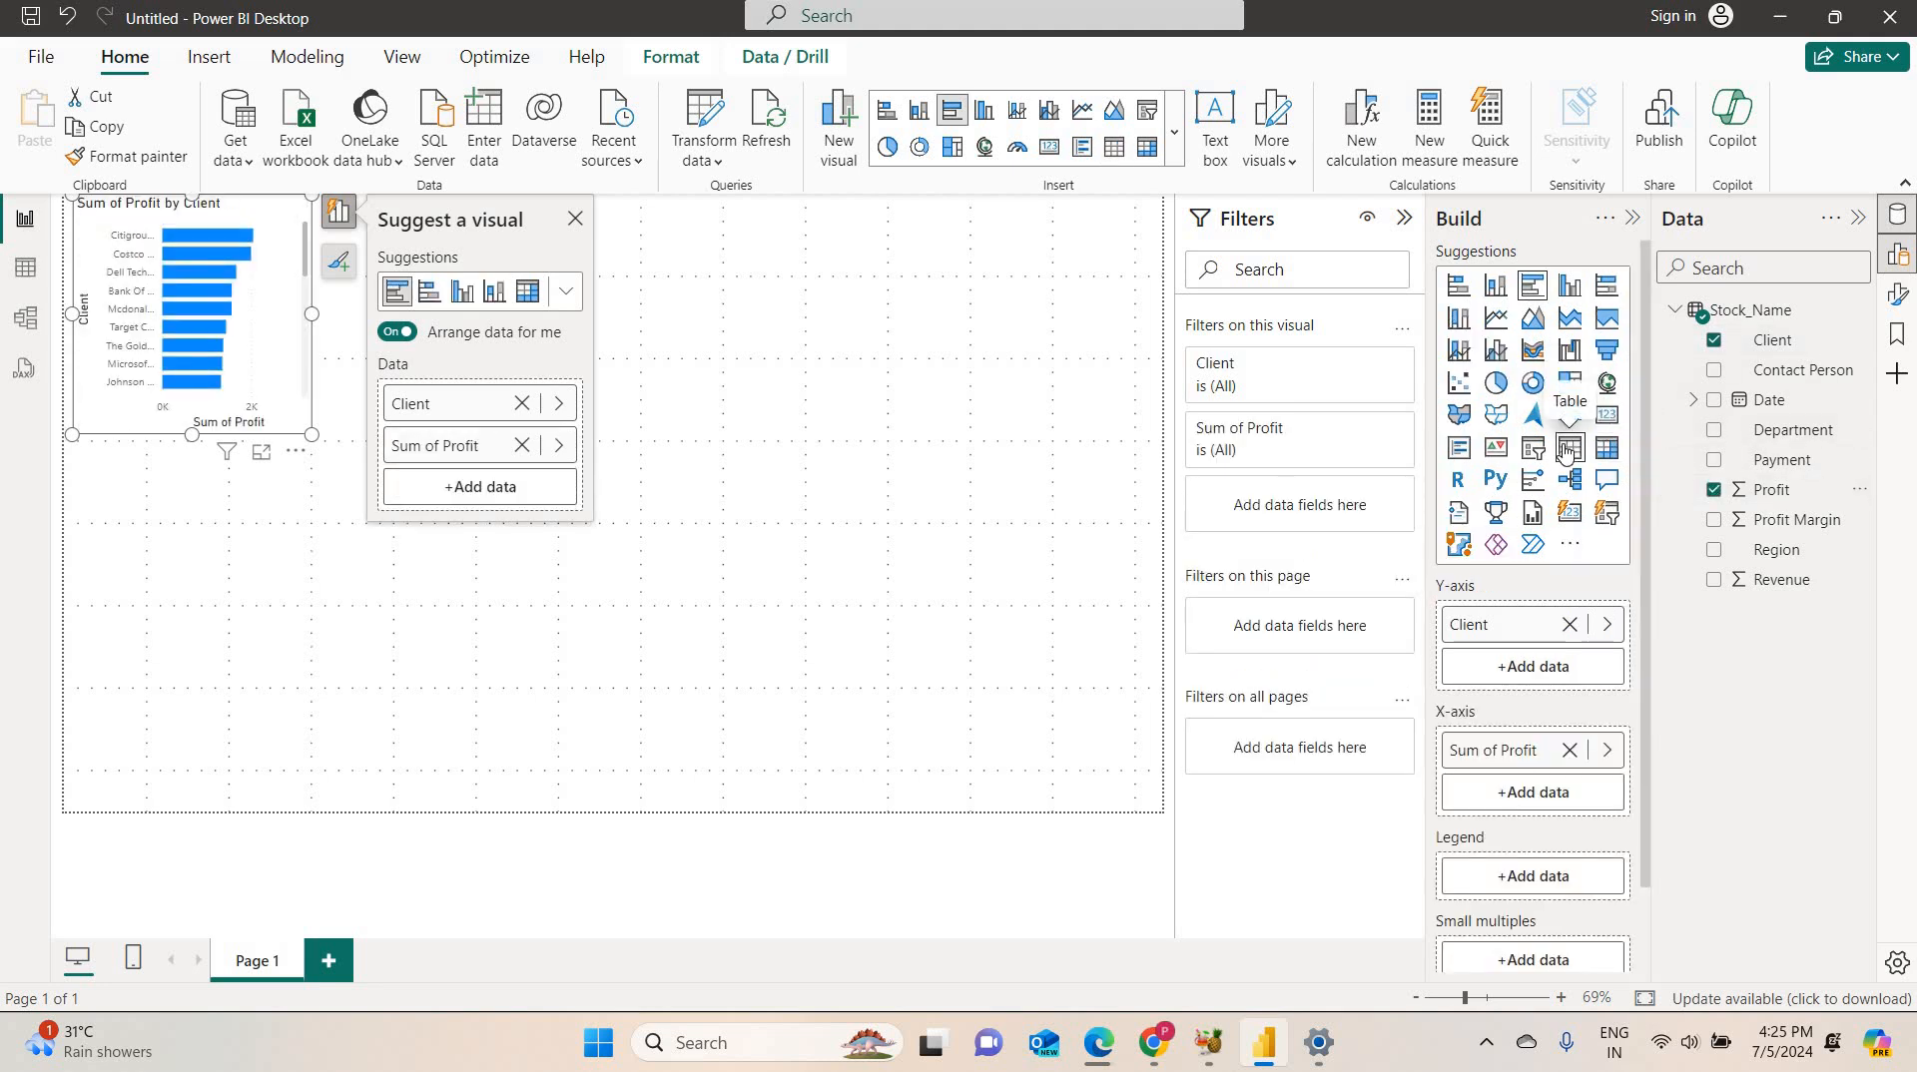
click(527, 290)
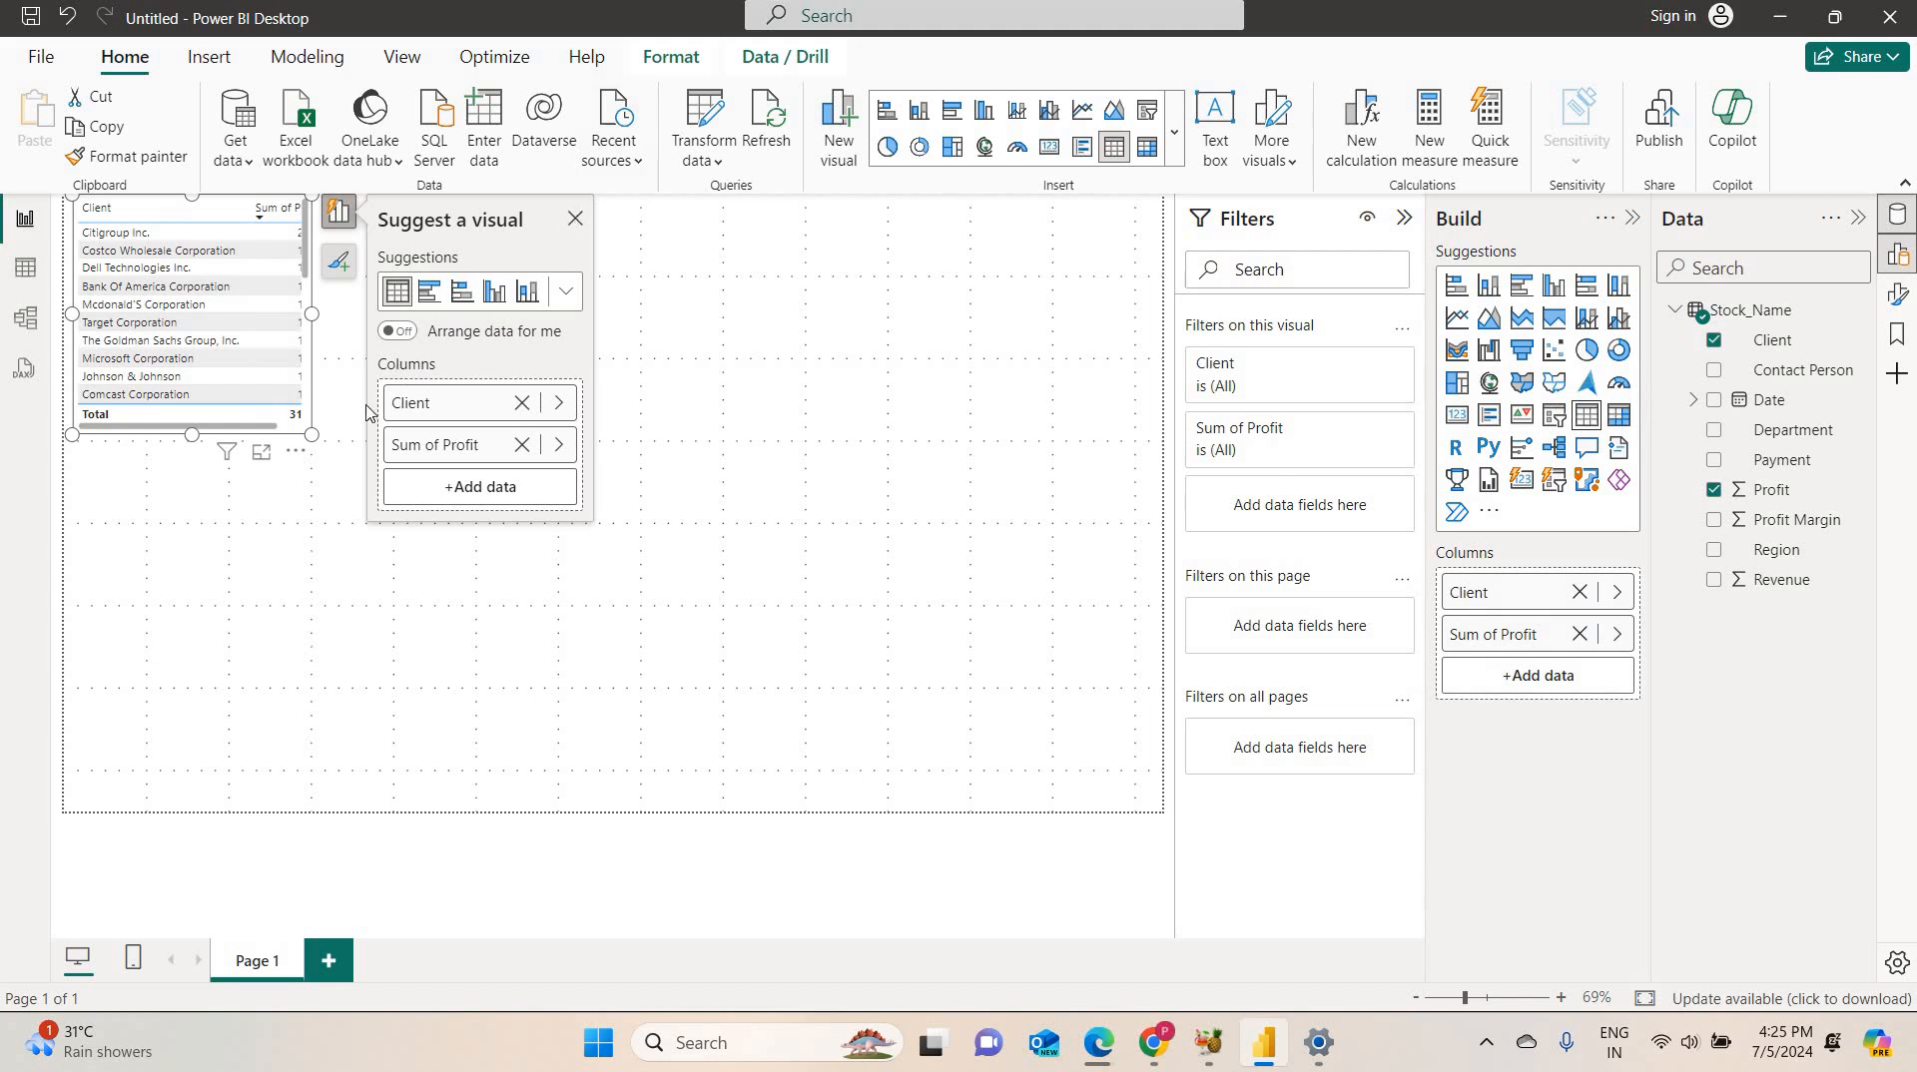
click(577, 221)
drag(312, 437, 734, 806)
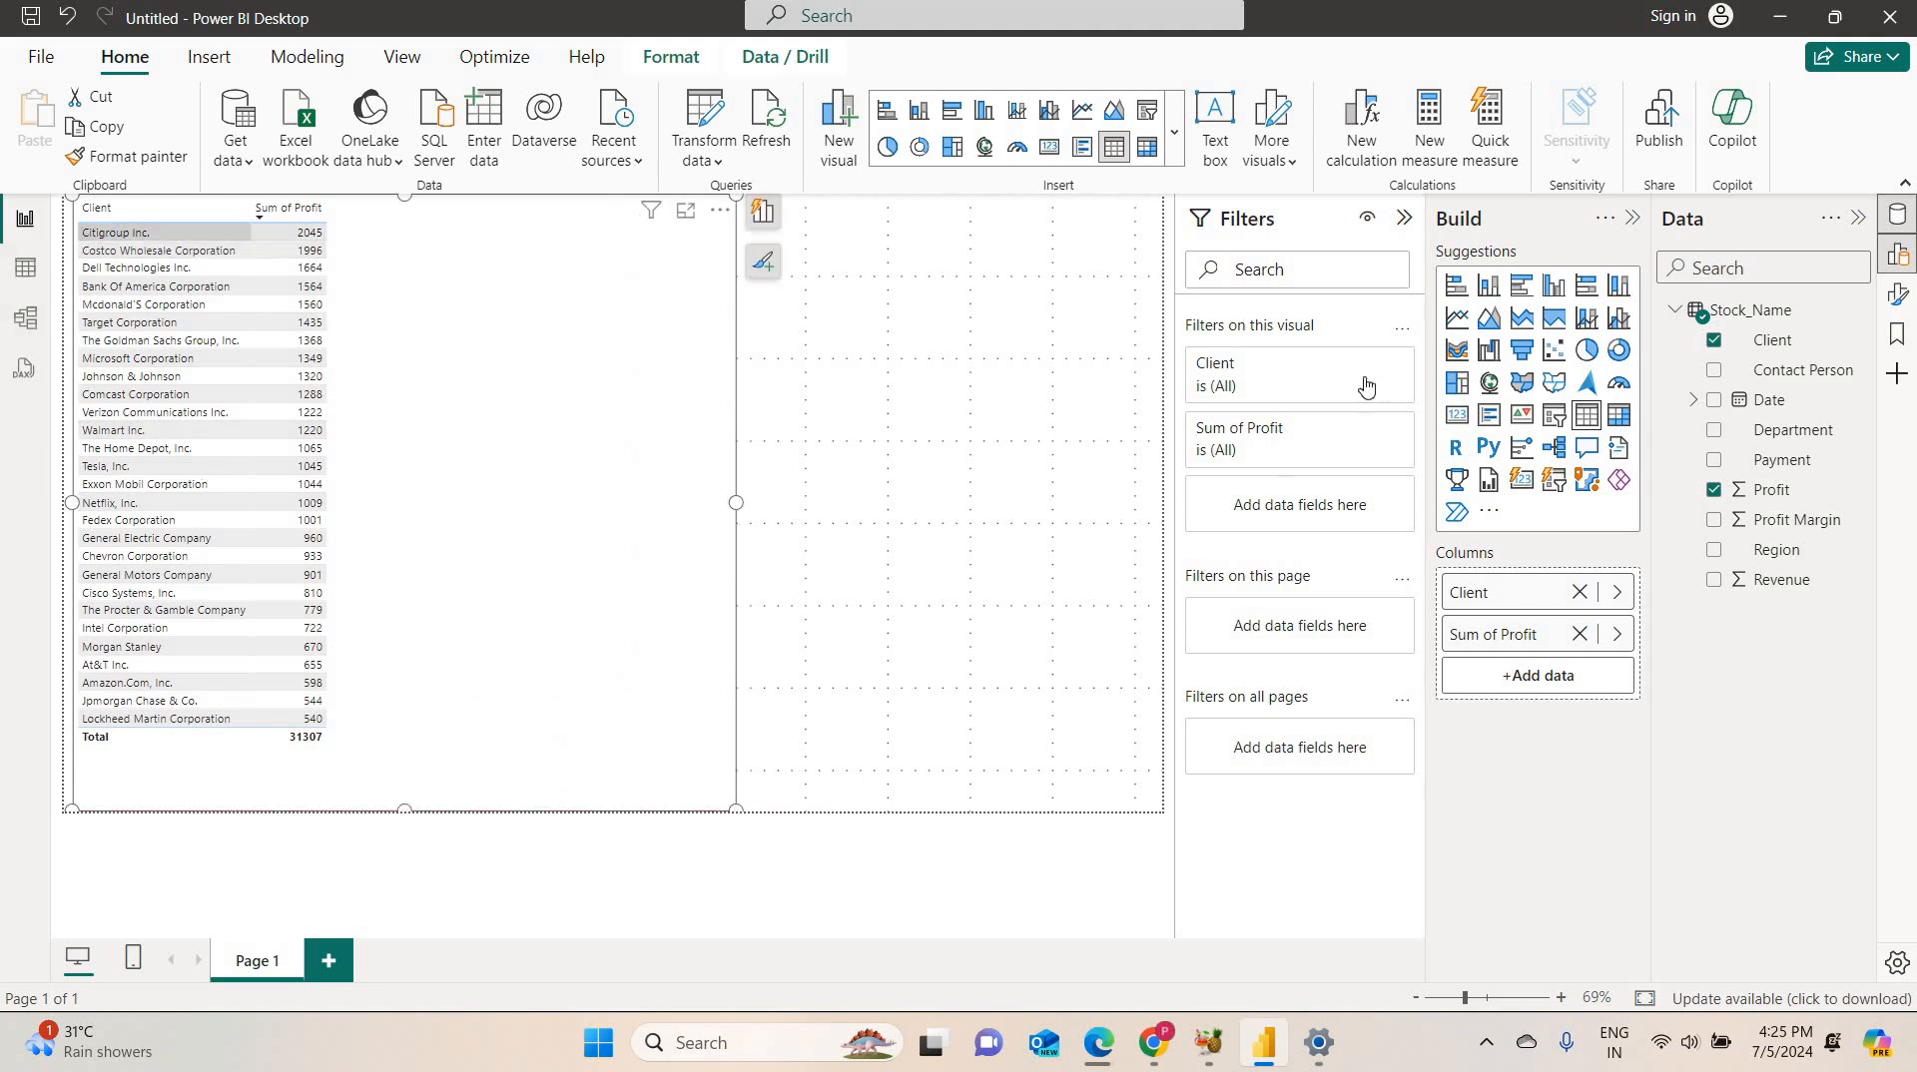
Format the Profit column as dollar currency with 2 decimal places.
click(1783, 502)
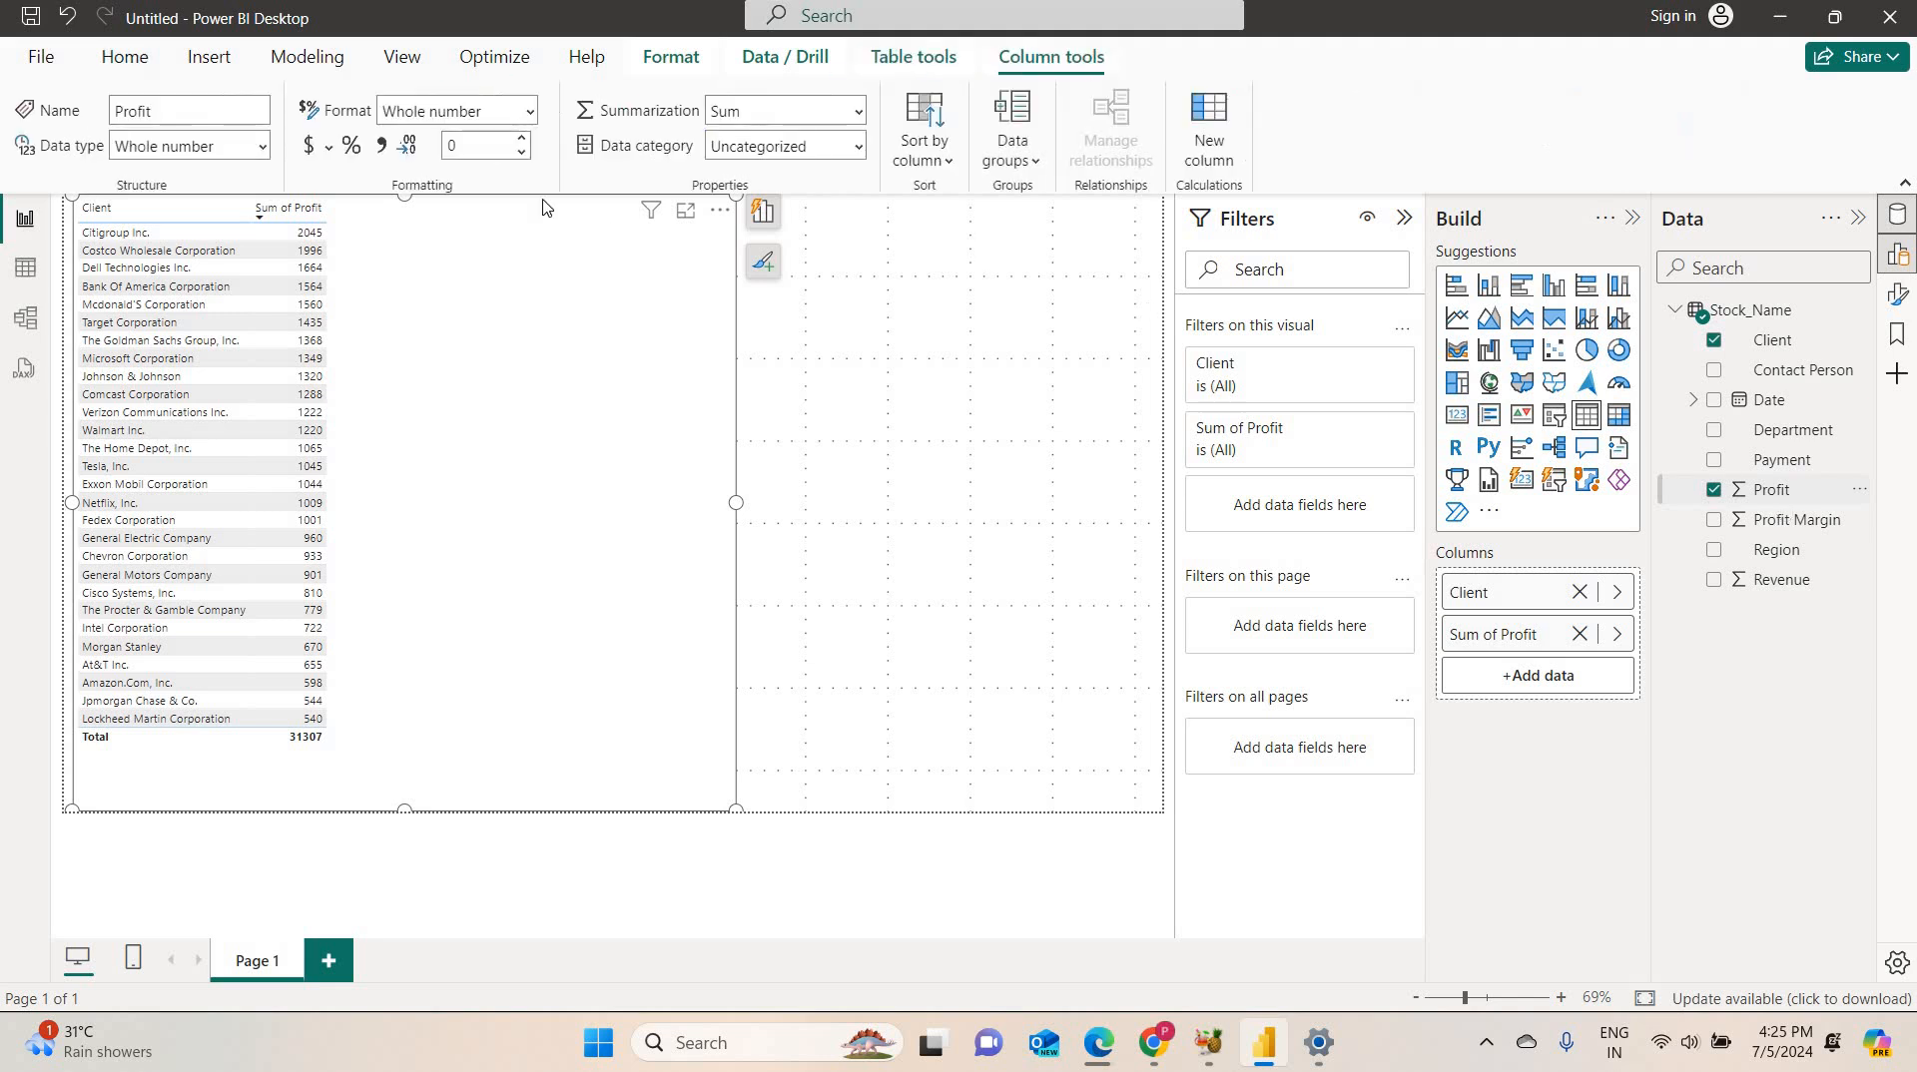
click(308, 151)
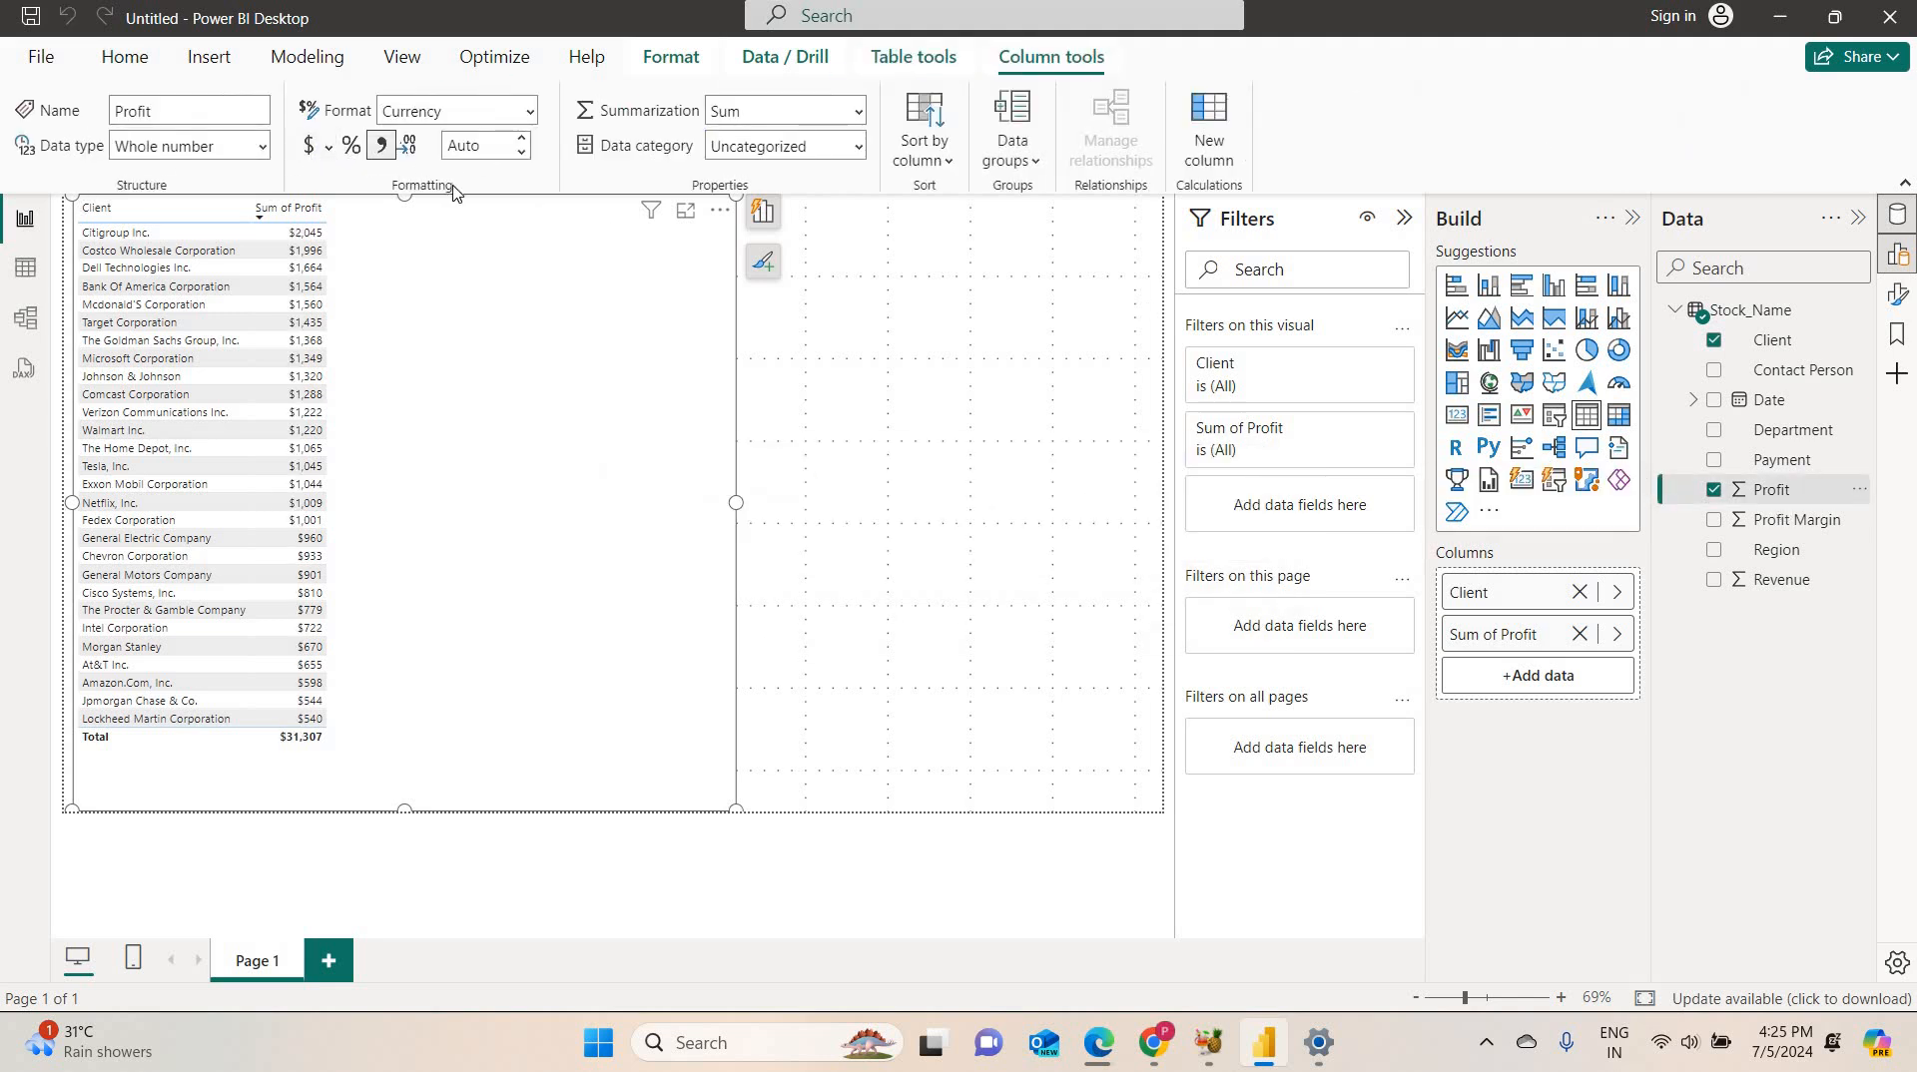
click(493, 147)
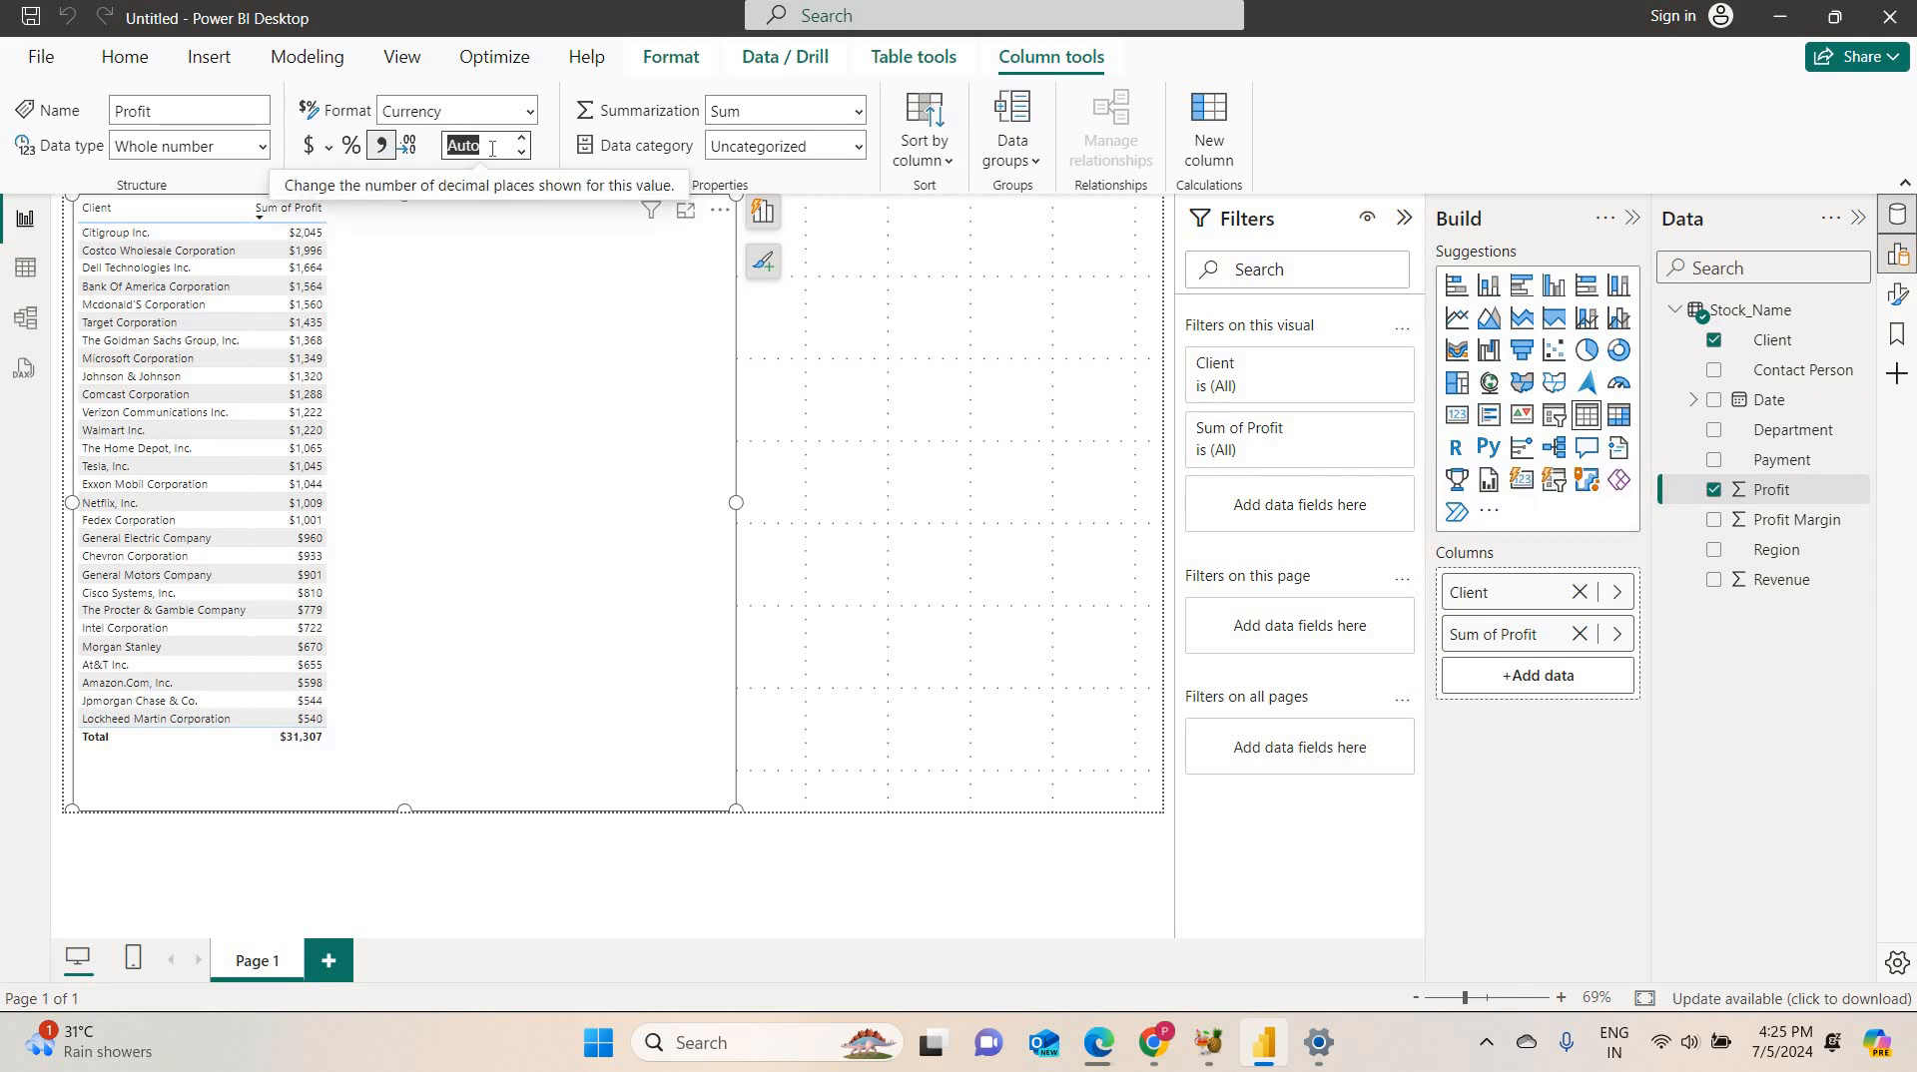
text(2)
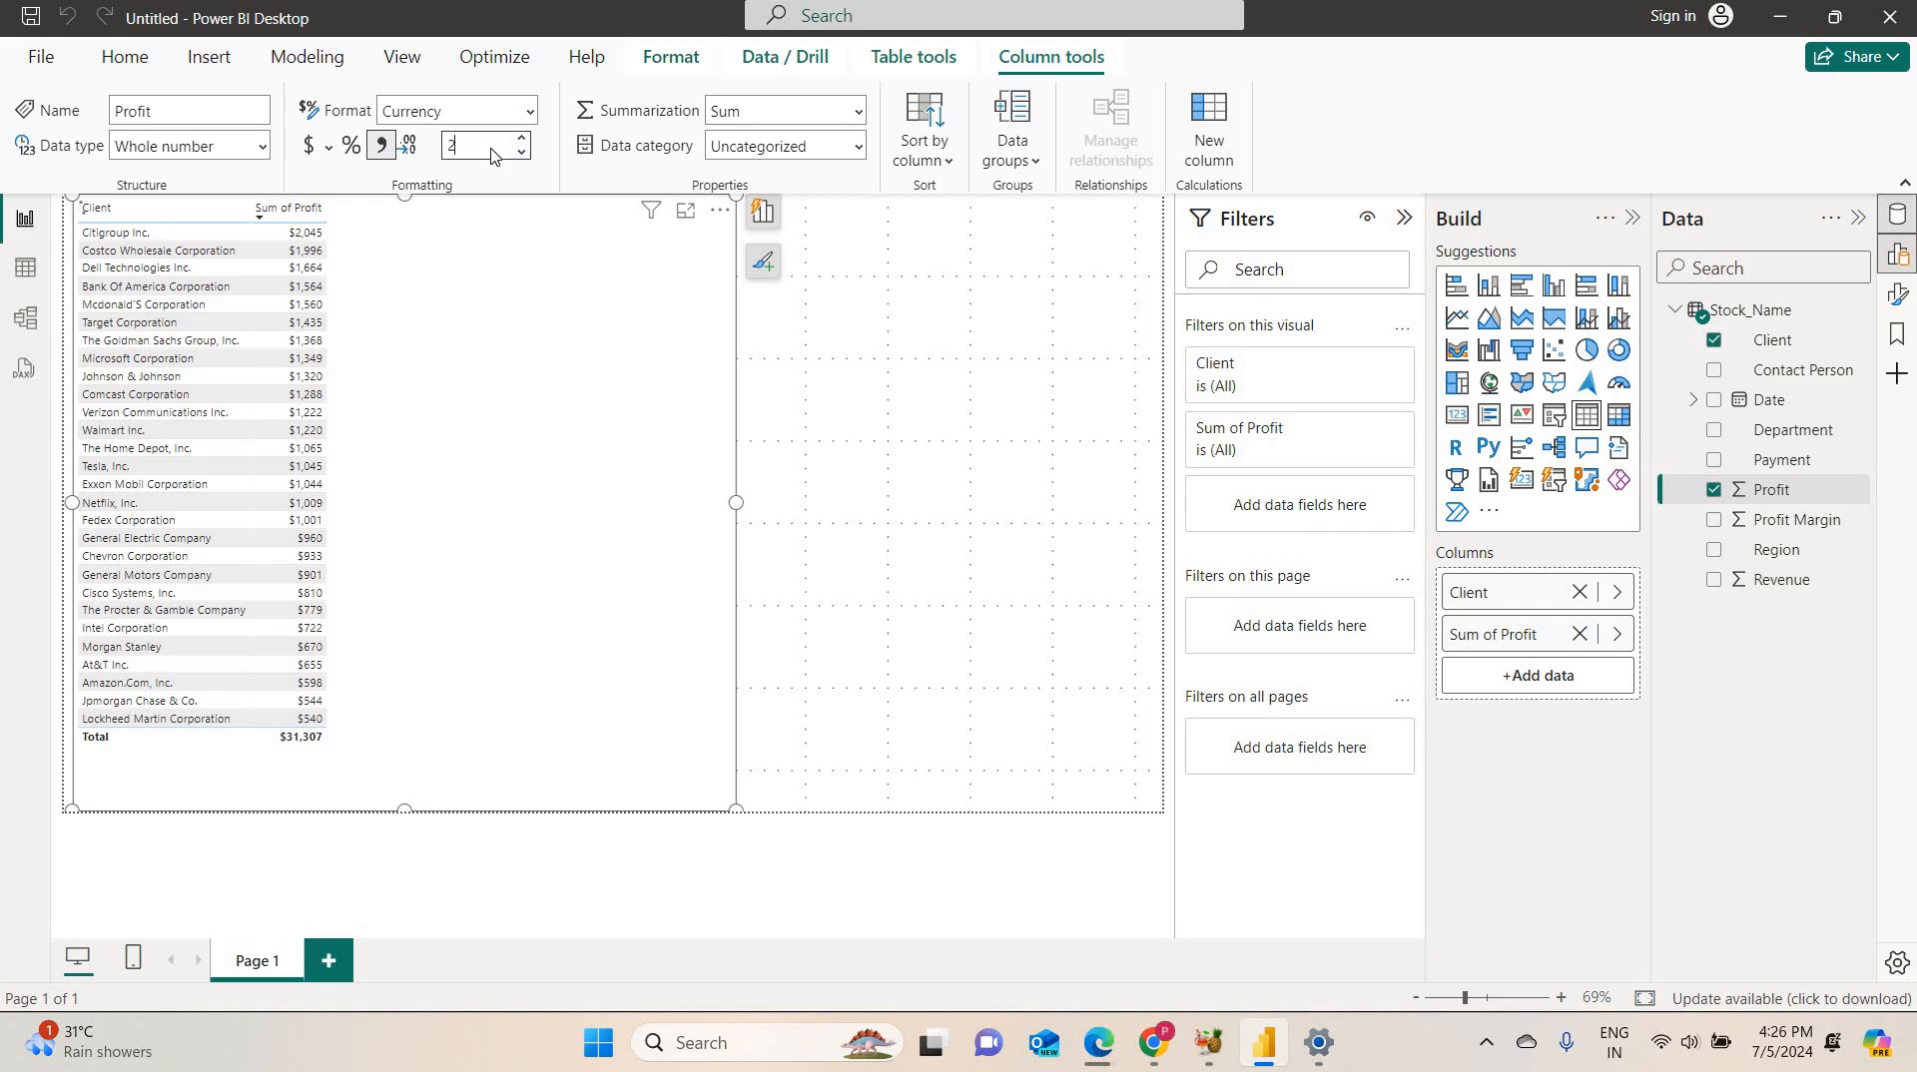
key(Return)
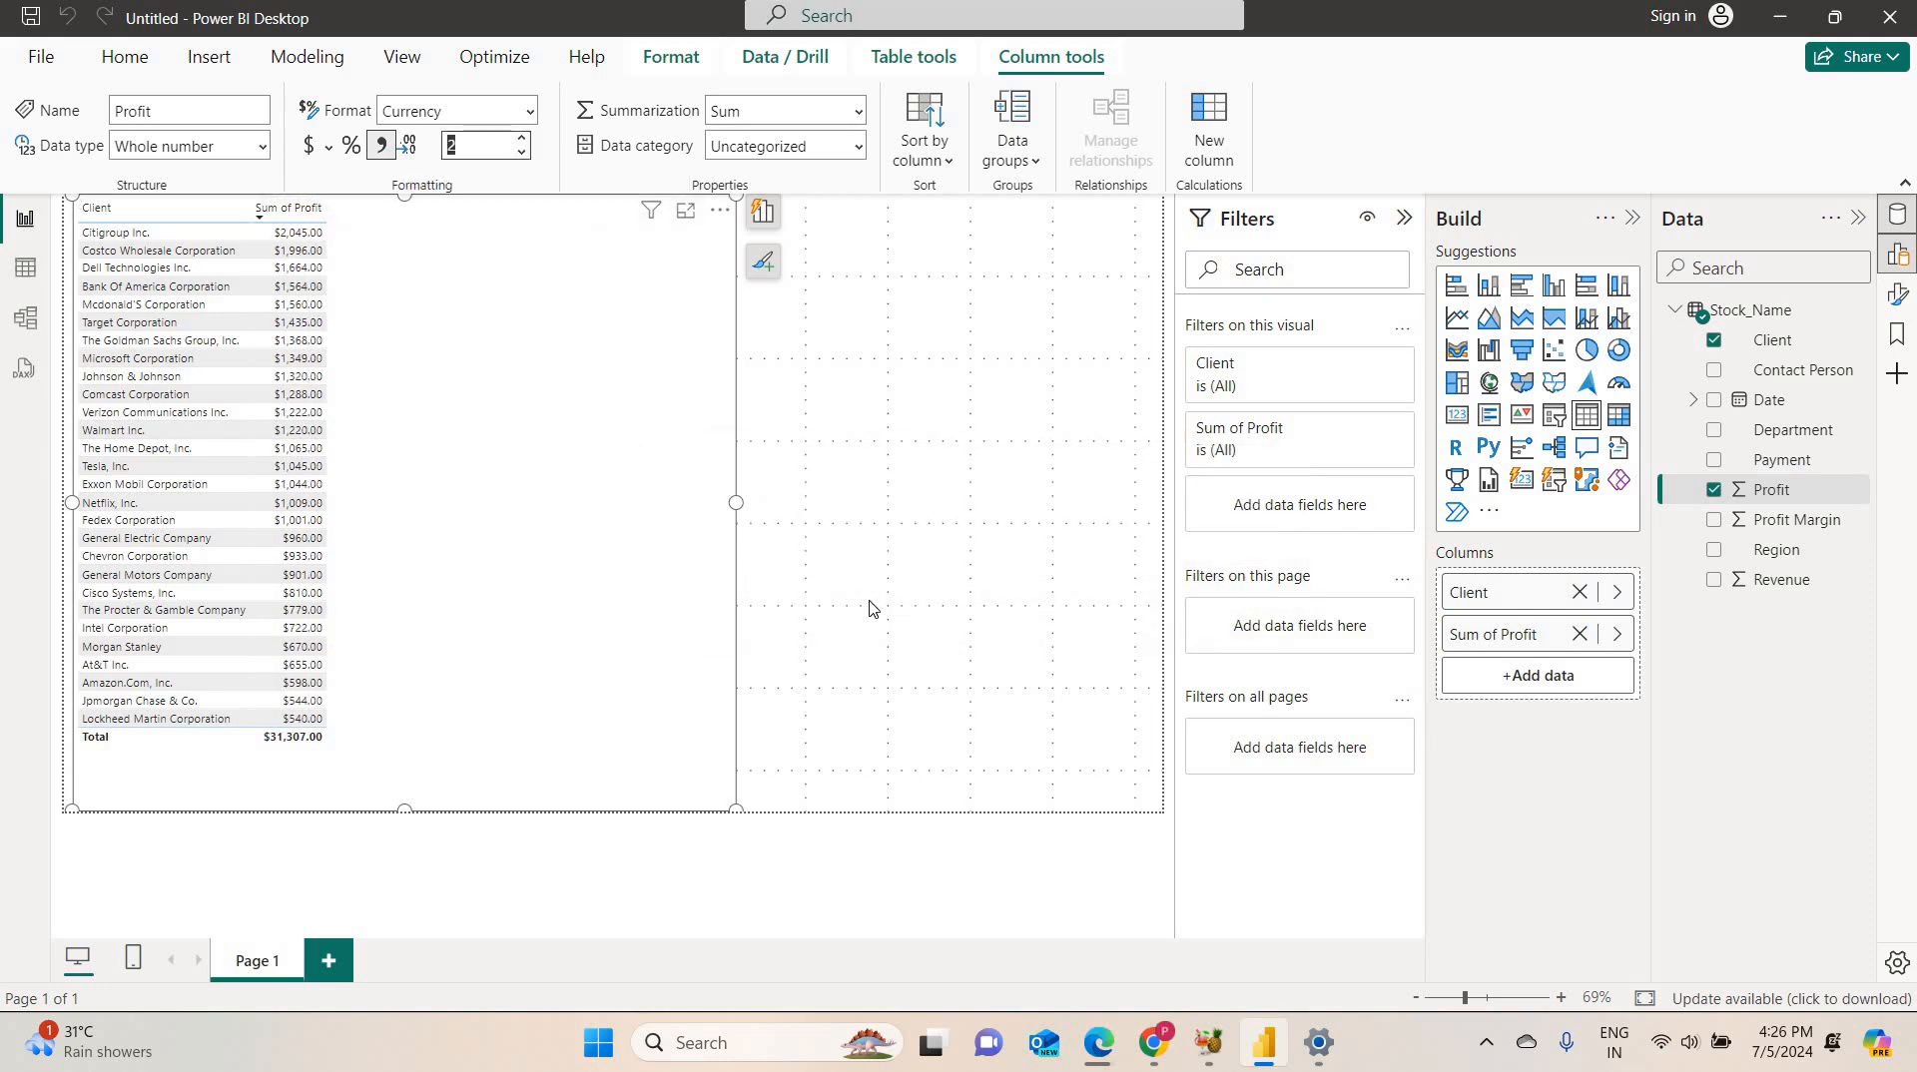
Convert the table visual into a stacked bar chart and turn on its data labels.
click(1458, 288)
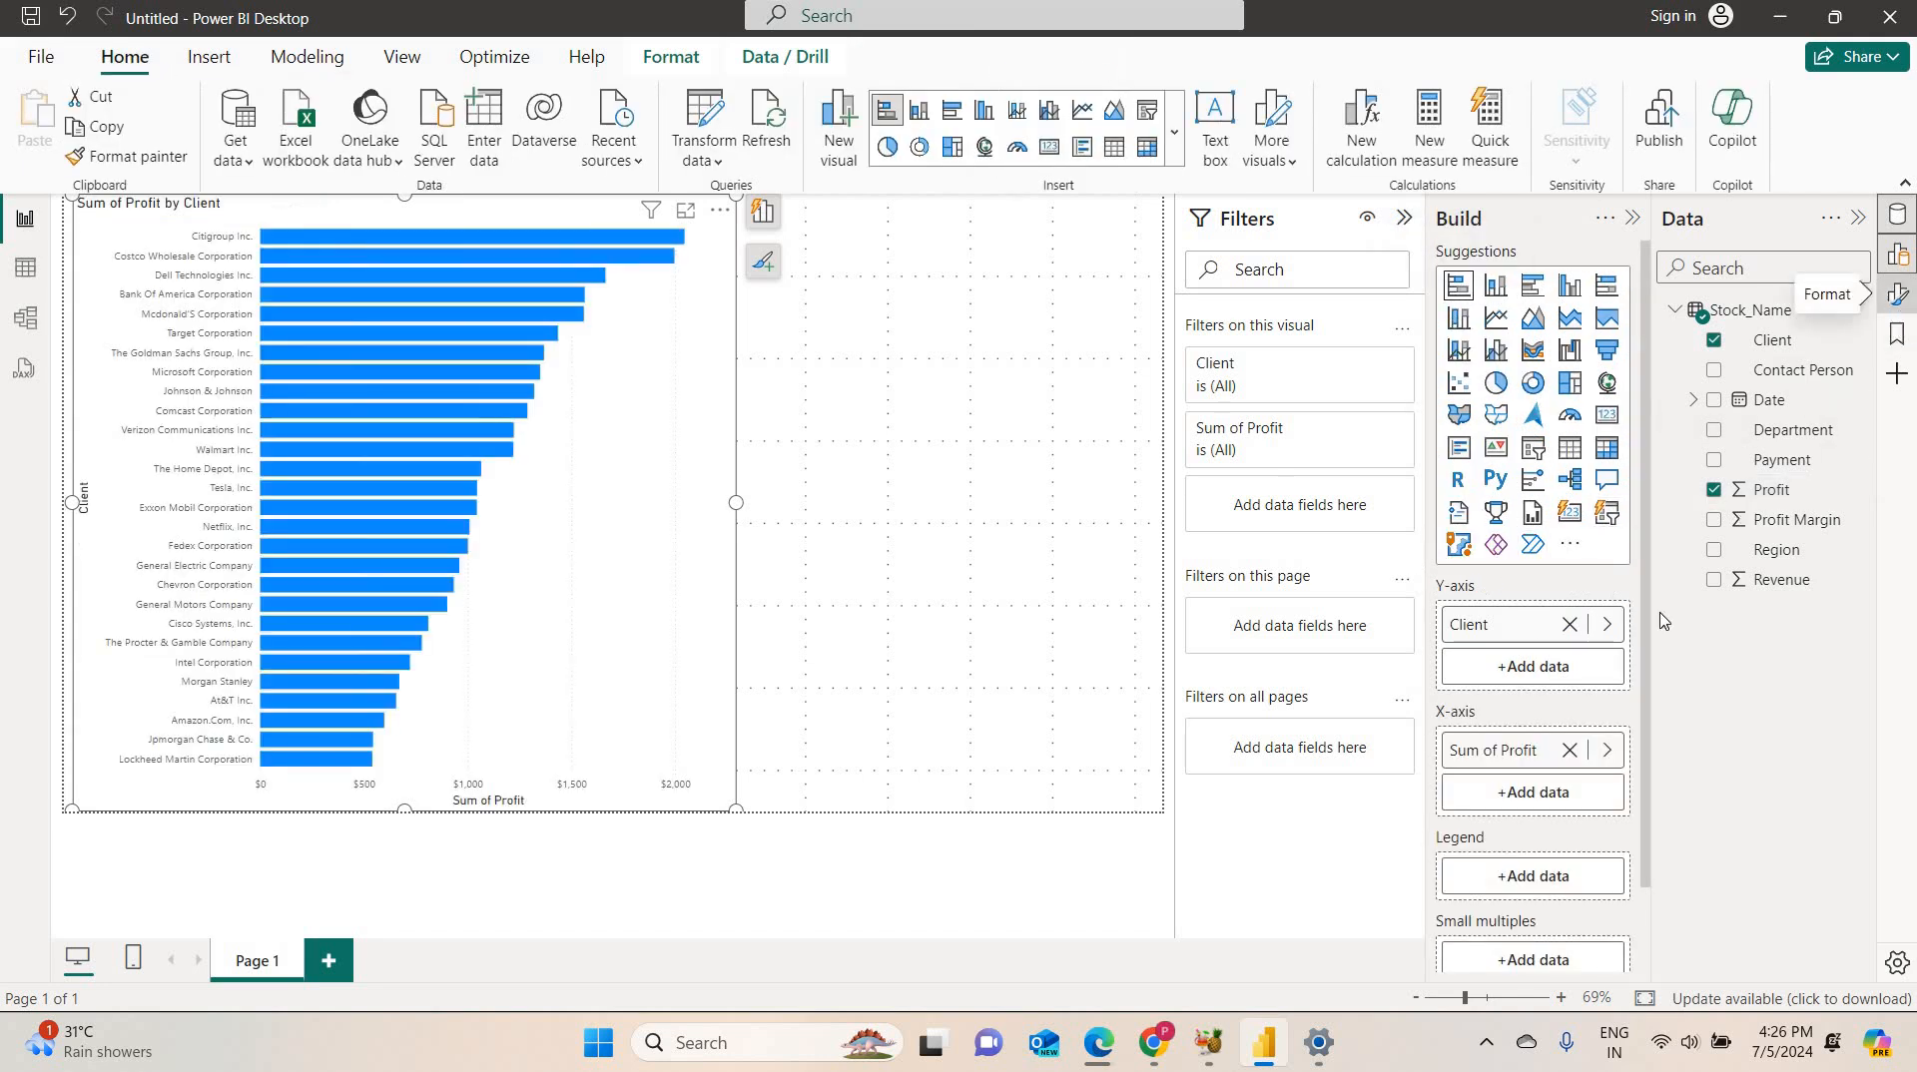
click(1896, 293)
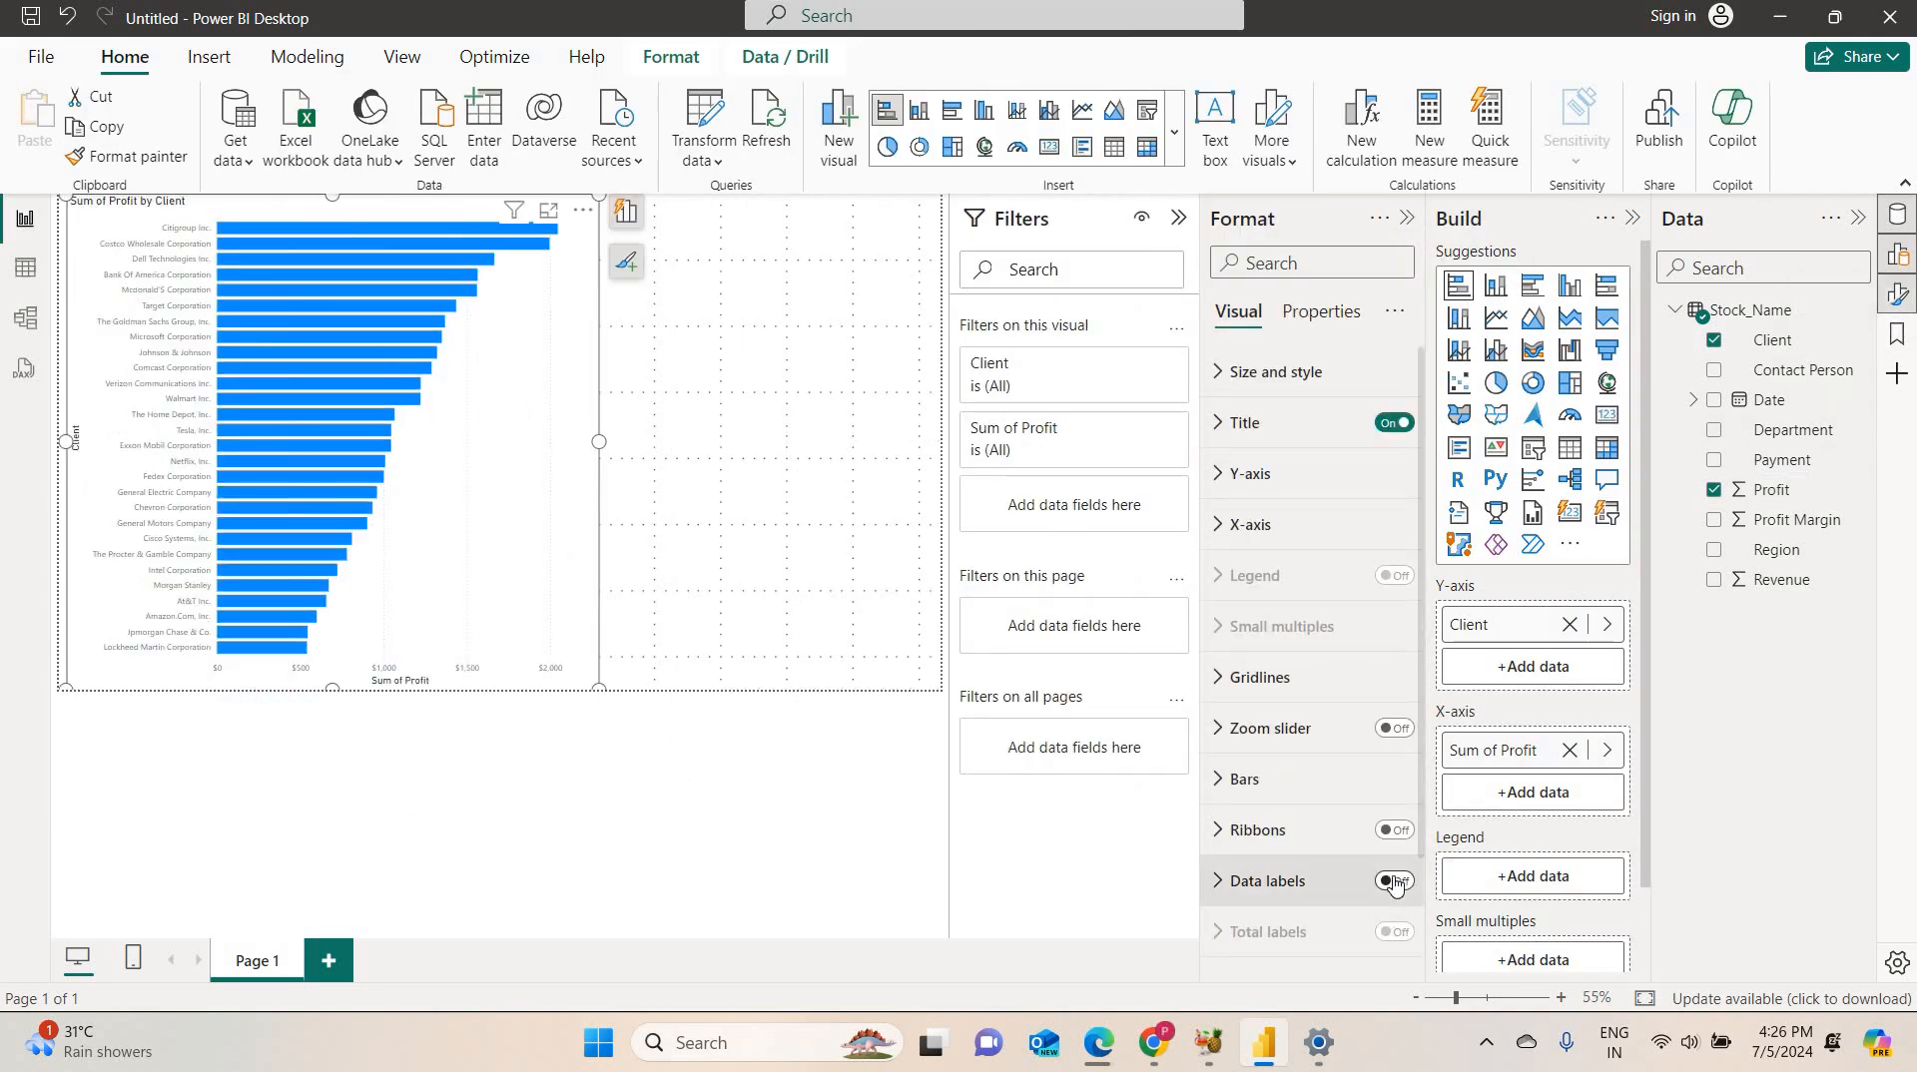
click(1395, 881)
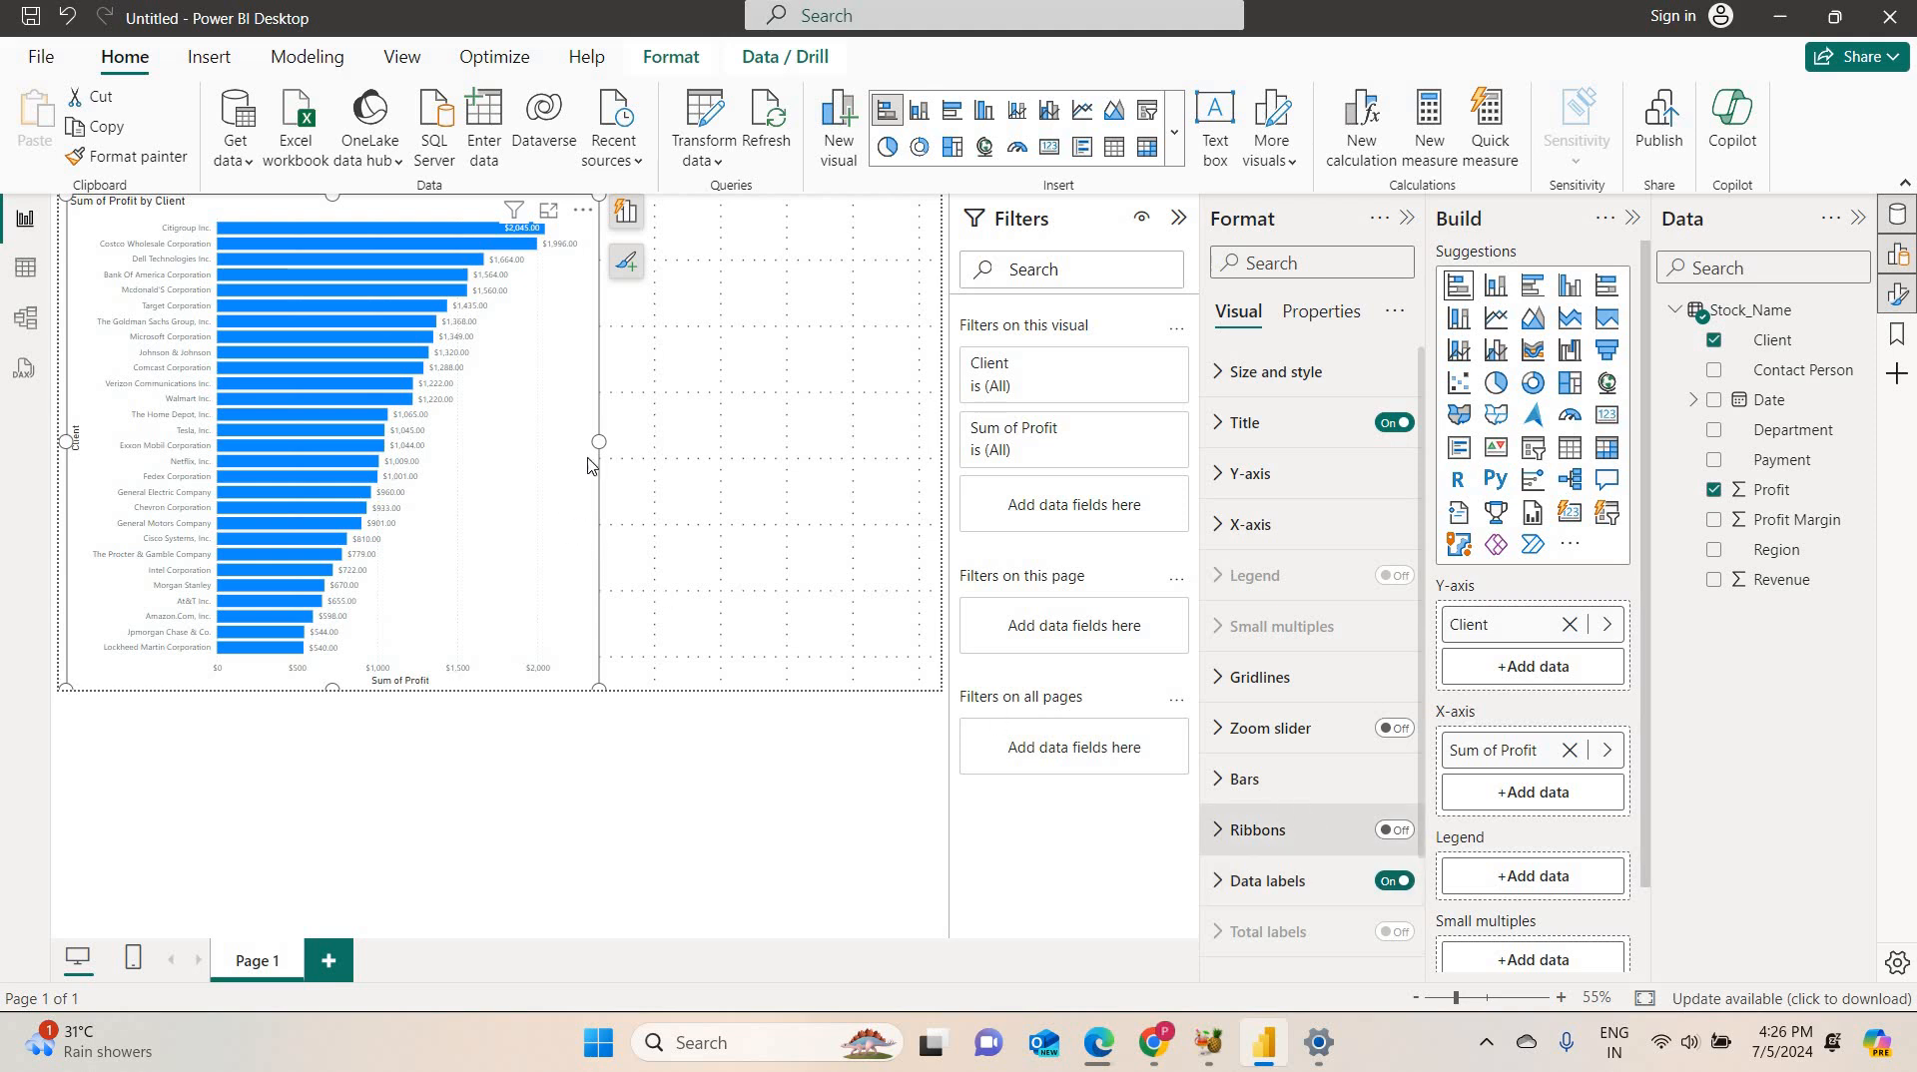
Widen the bar chart to the full page width and collapse the Format, Filters, Build and Data panes.
drag(597, 440, 973, 463)
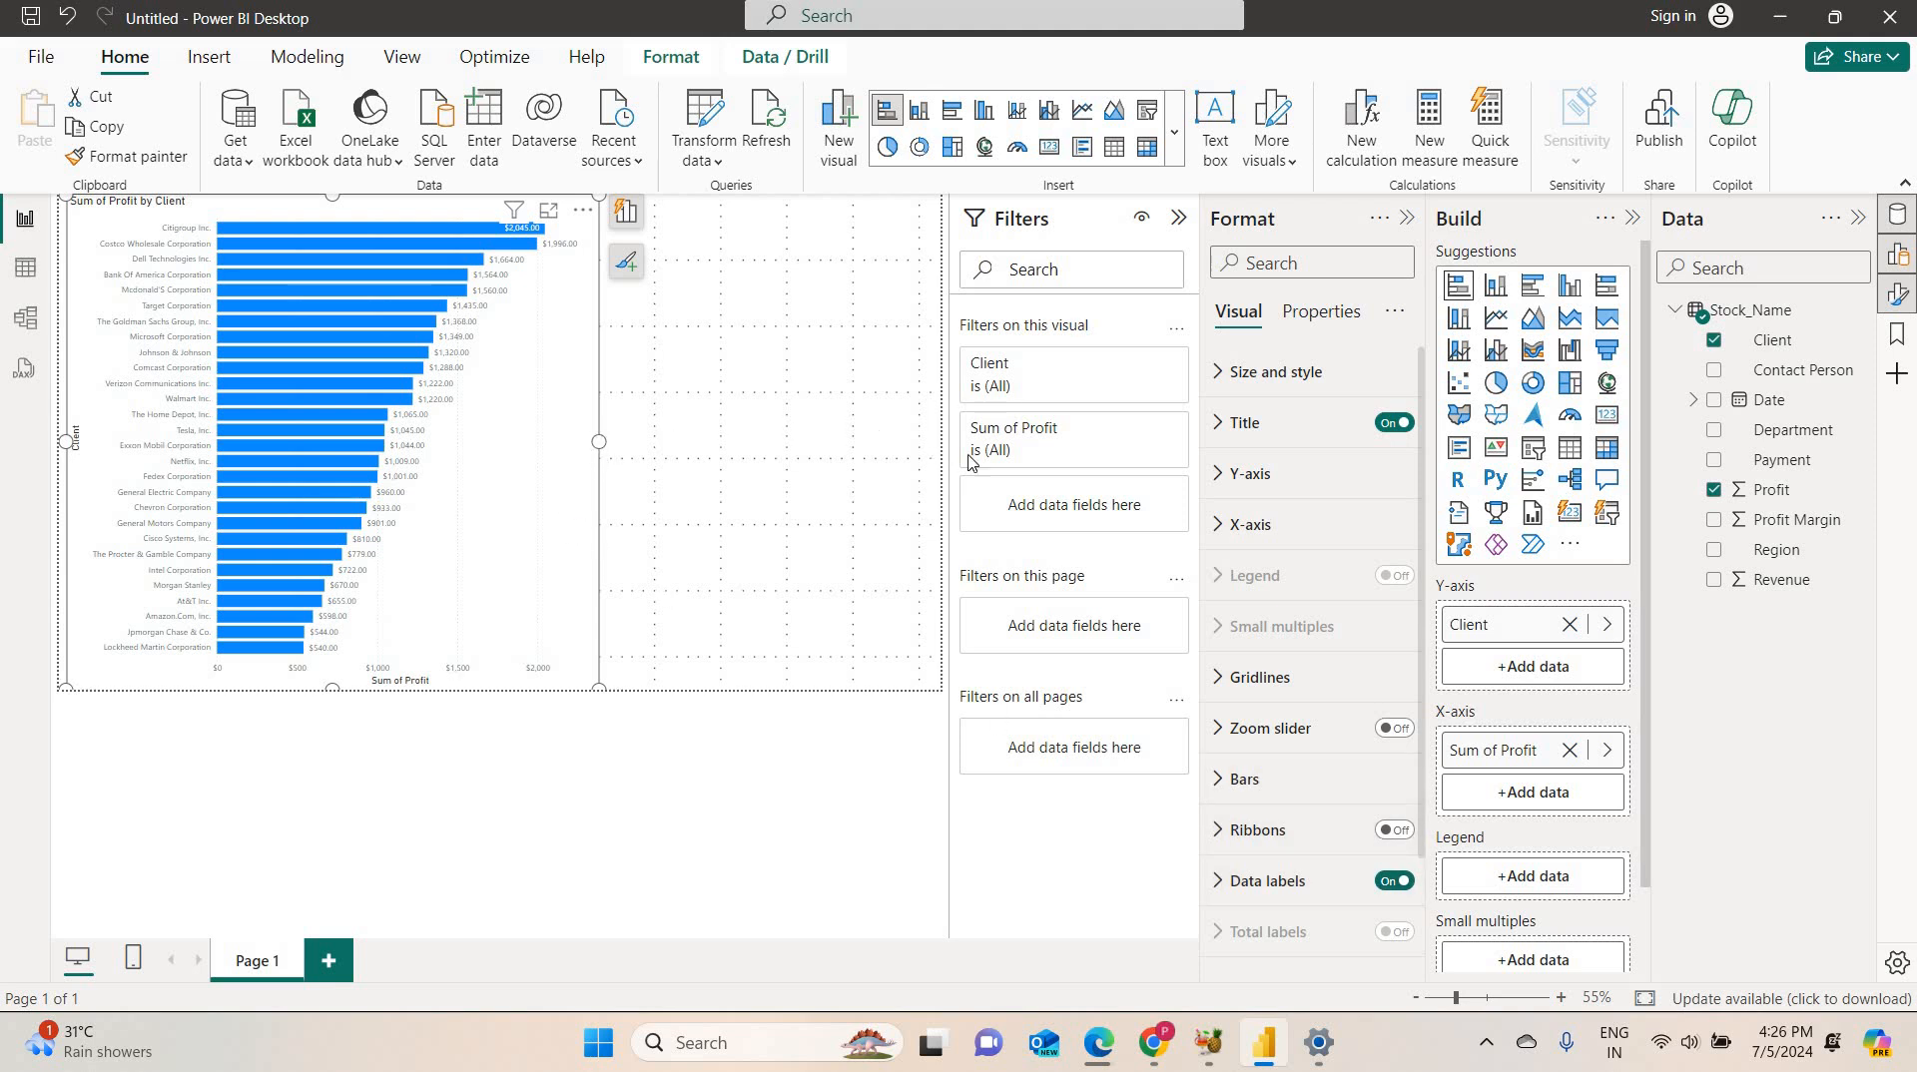
click(1410, 220)
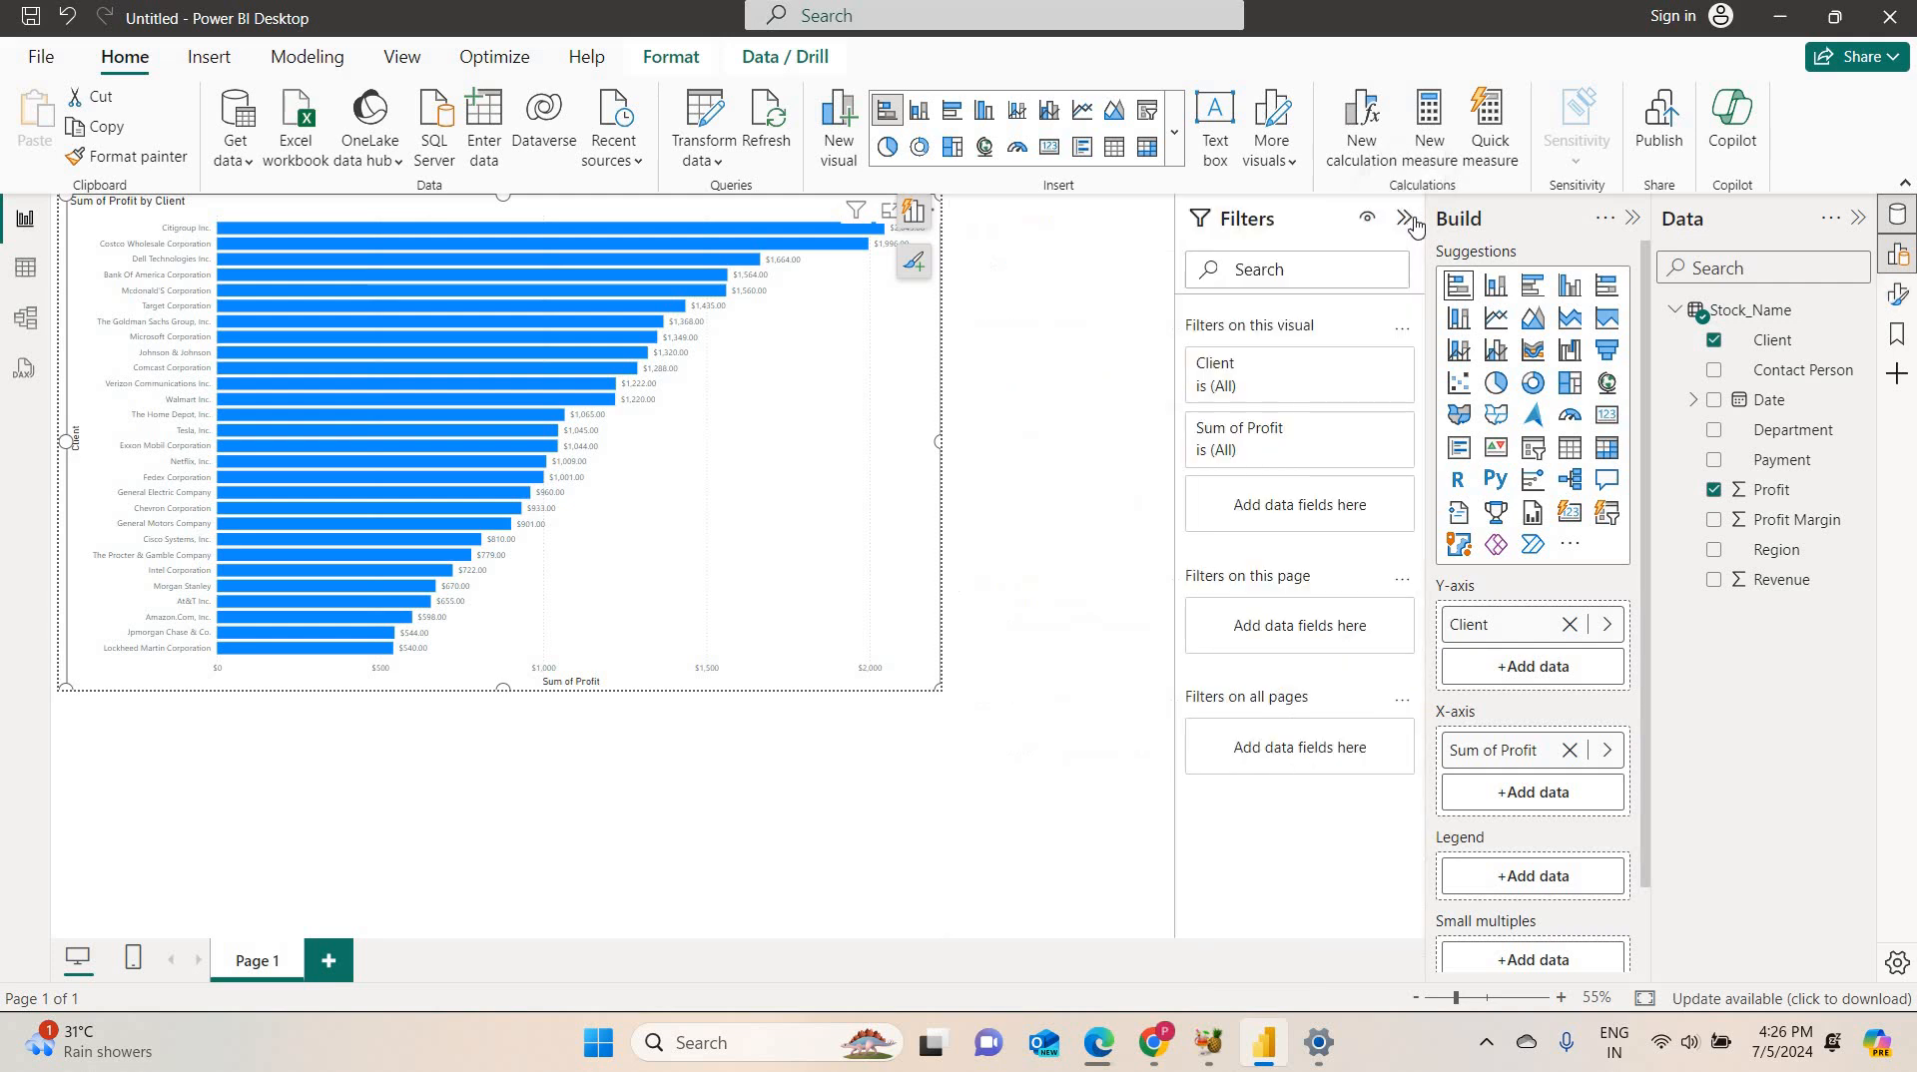
click(1407, 219)
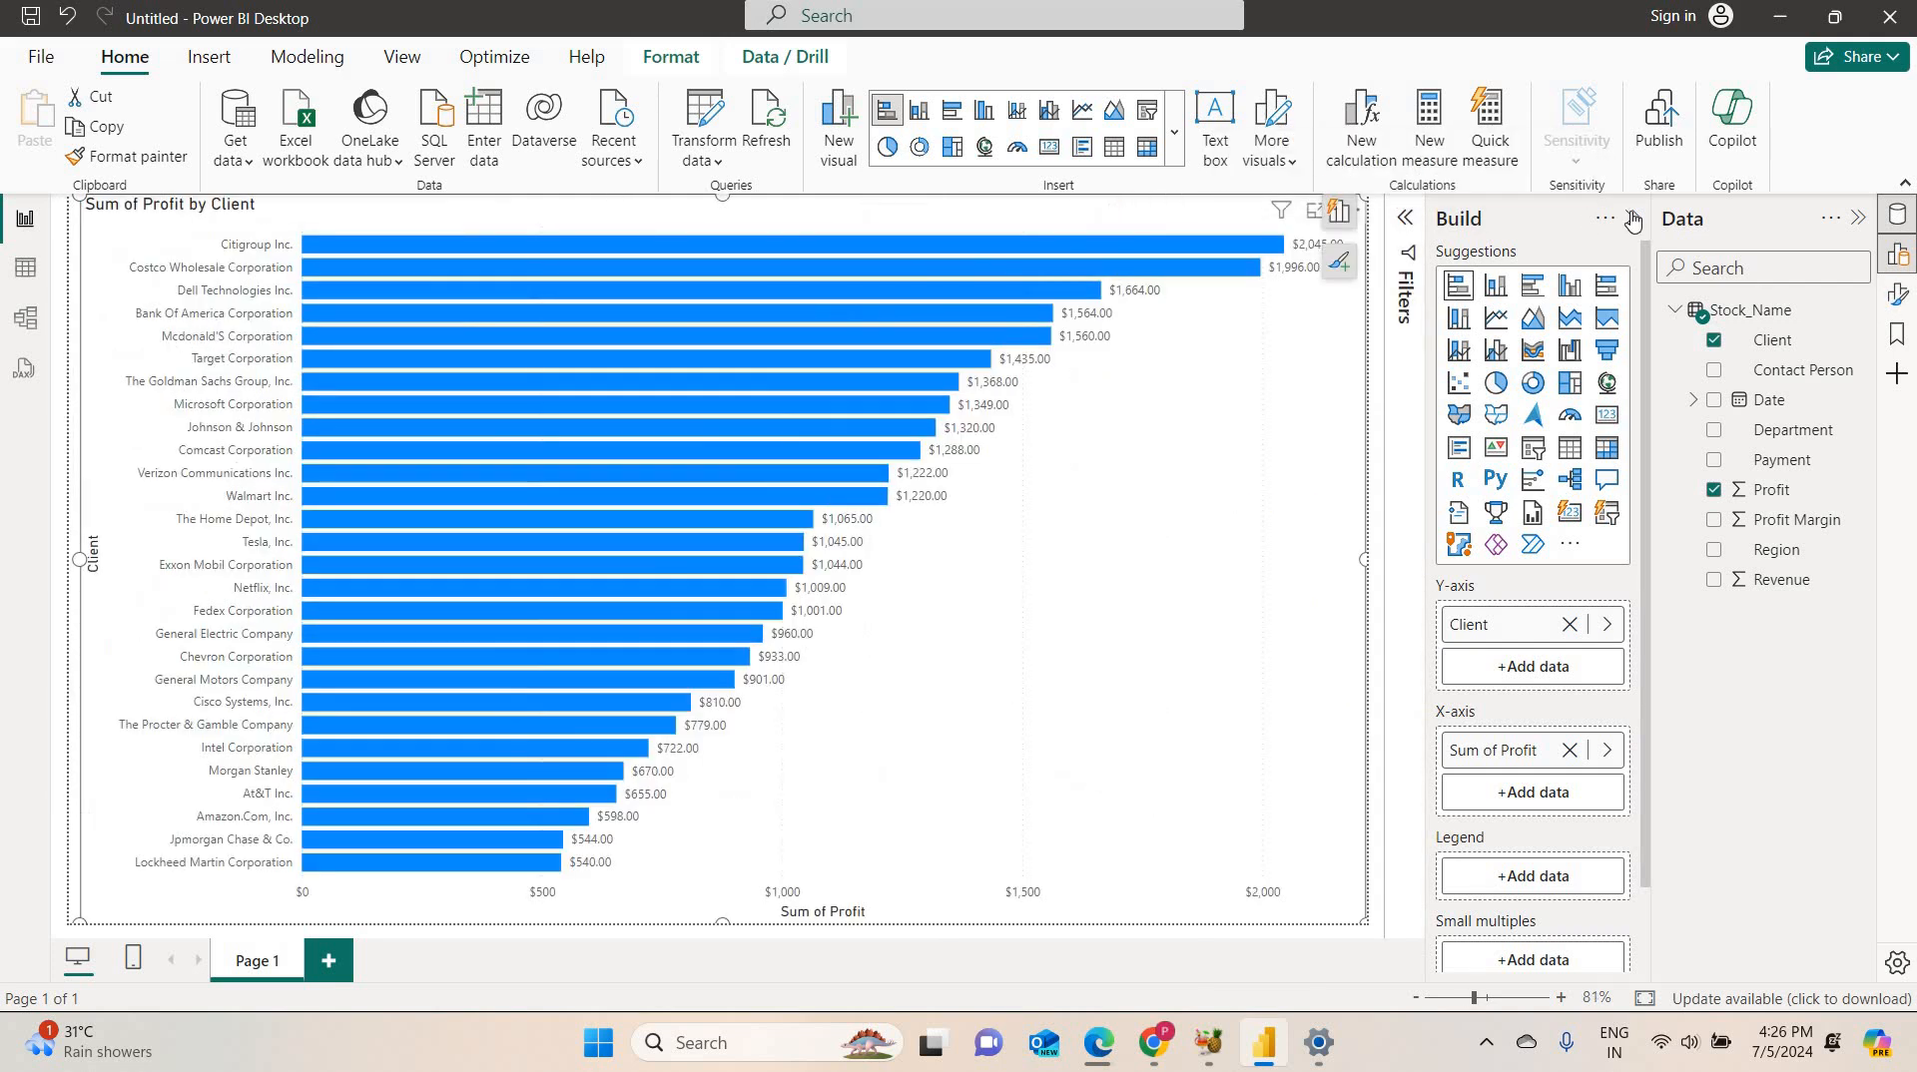
click(1632, 220)
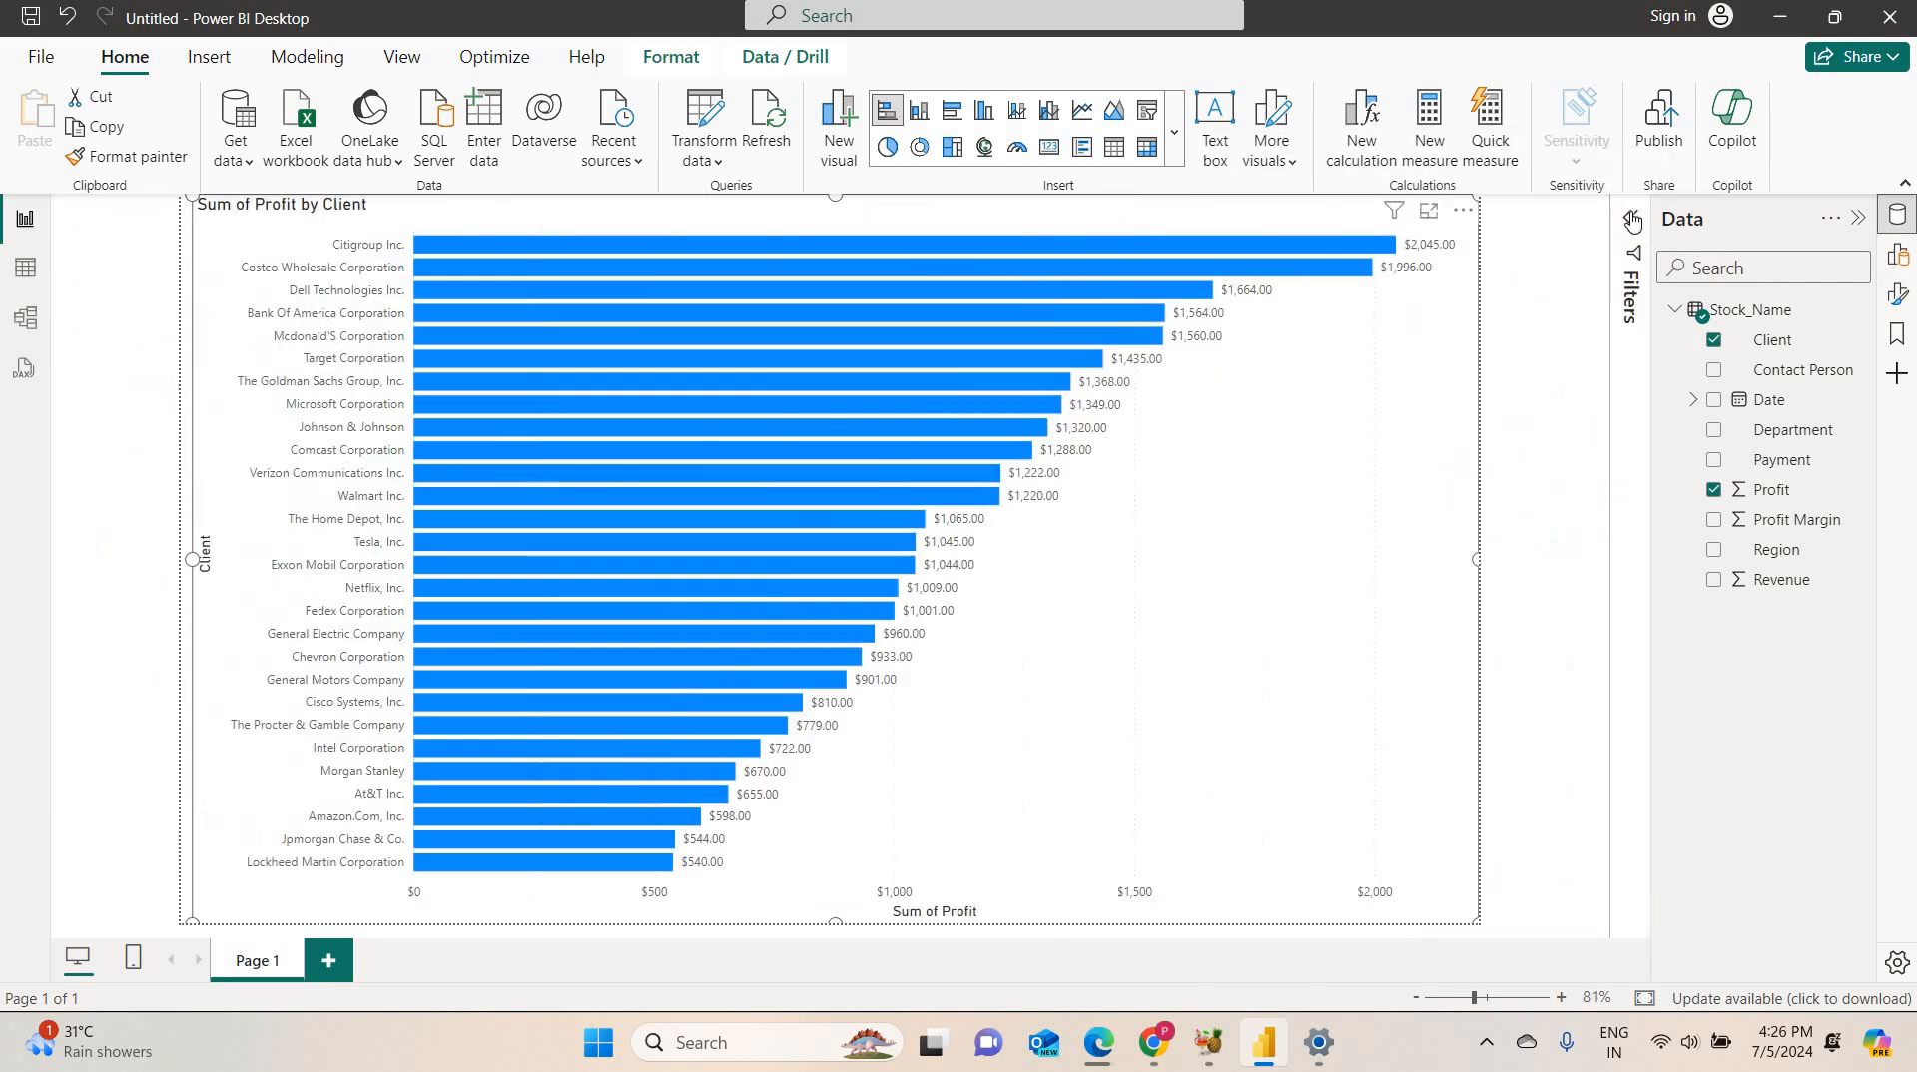
click(1859, 222)
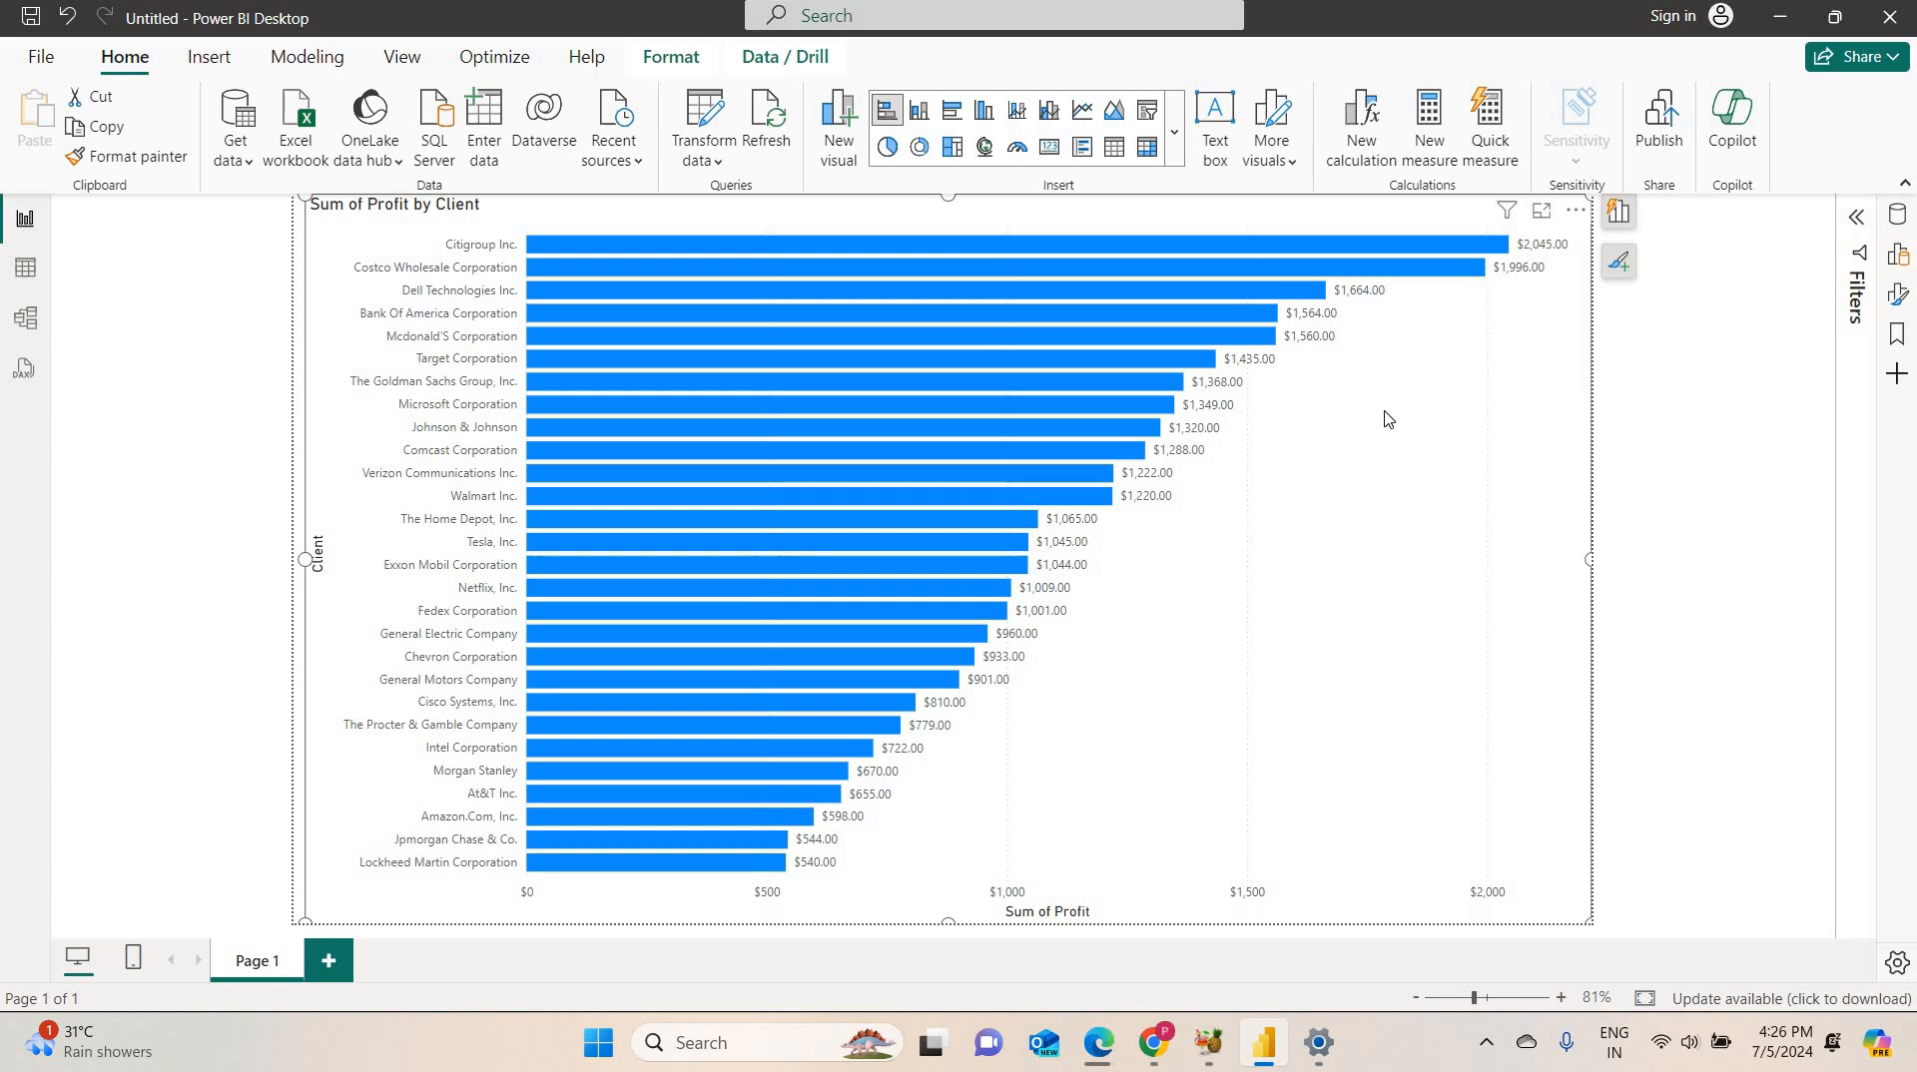
Apply a Top N filter on Client that shows the top 10 items by Sum of Profit.
click(1856, 228)
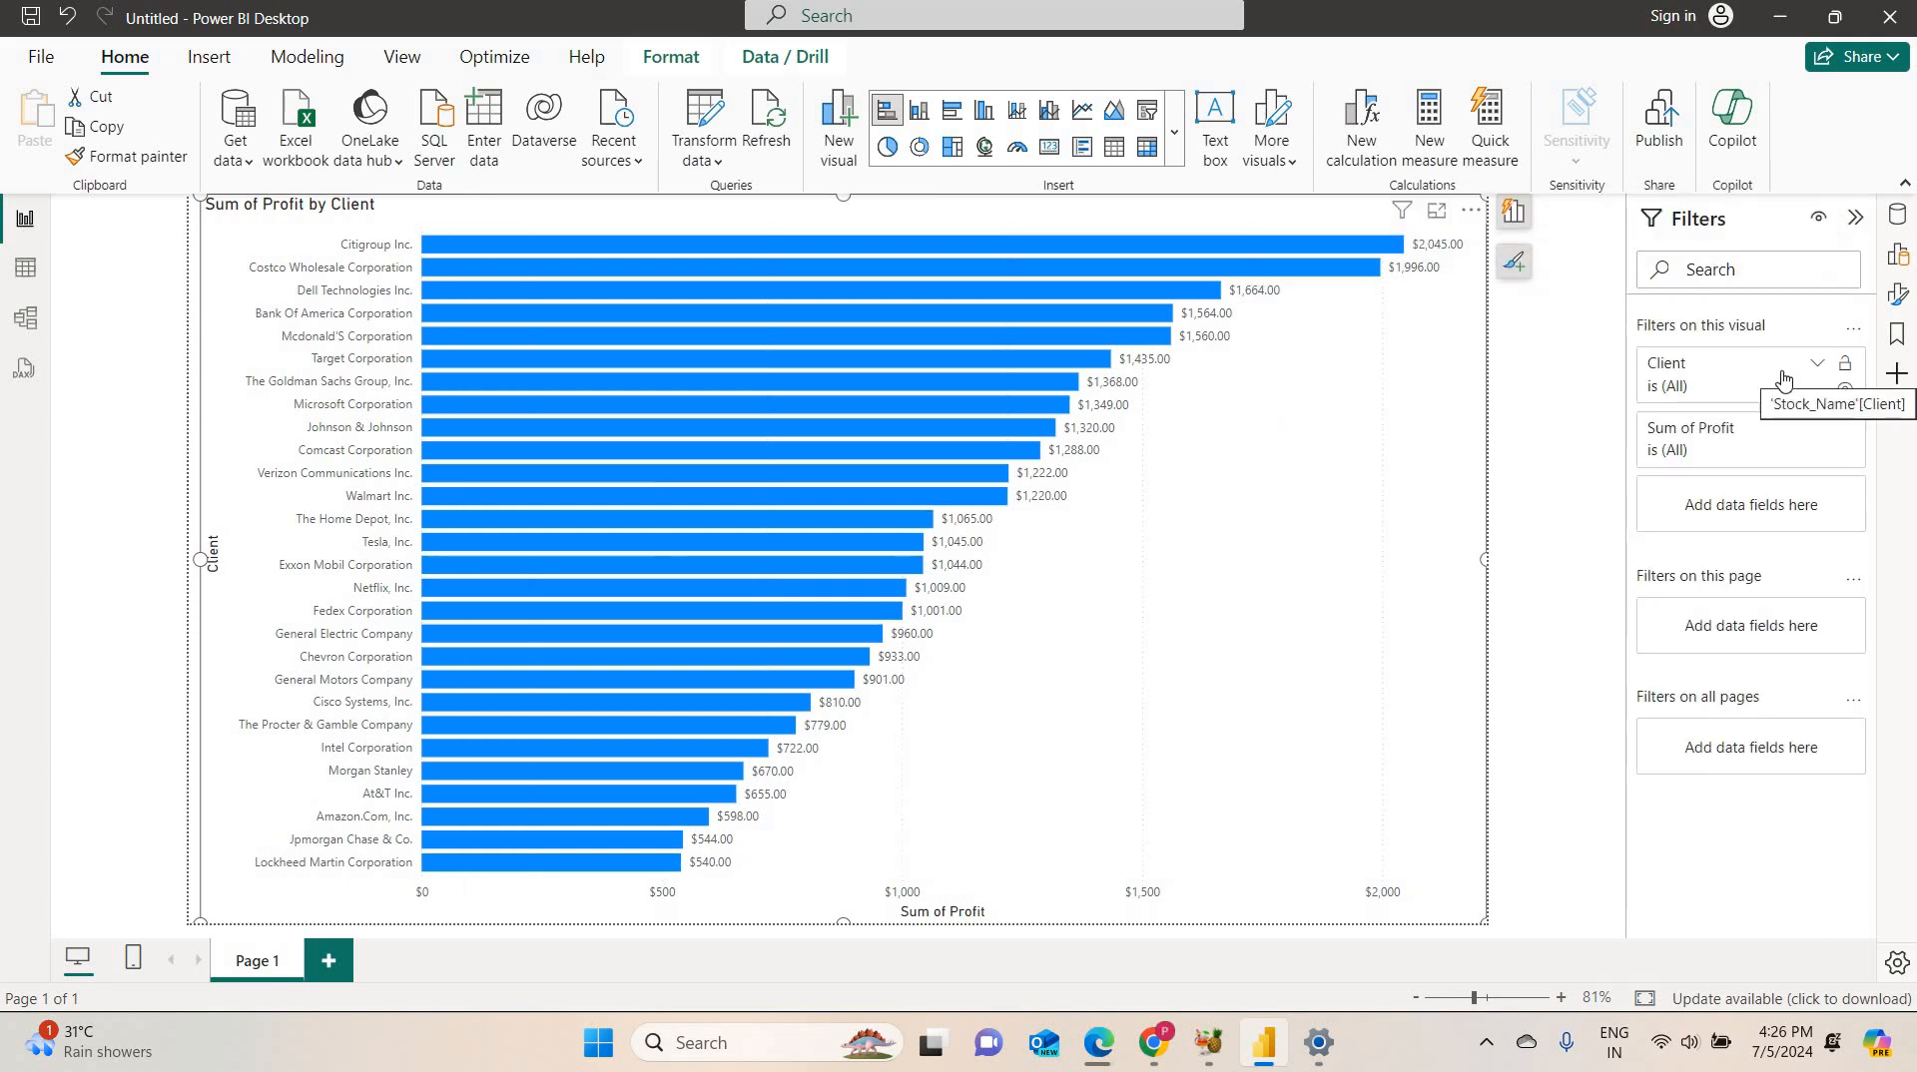
click(1783, 381)
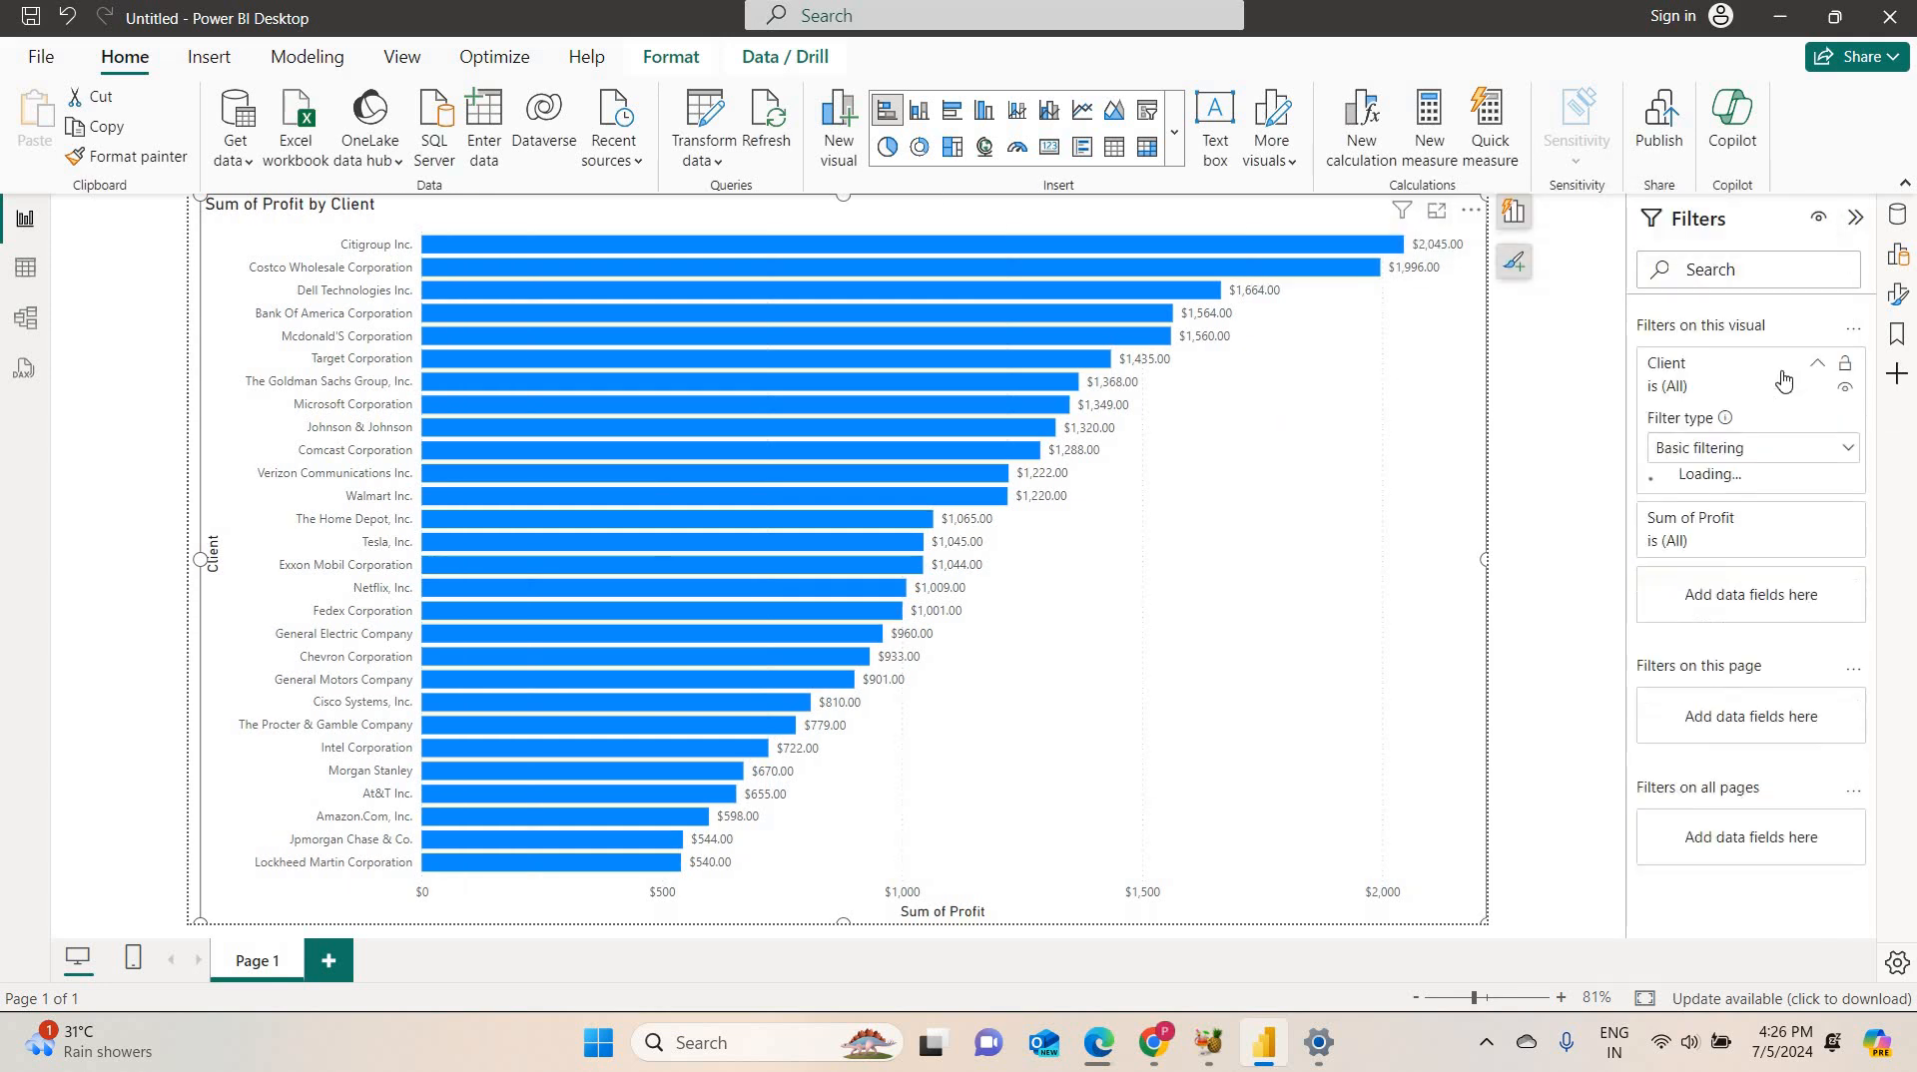
click(1783, 457)
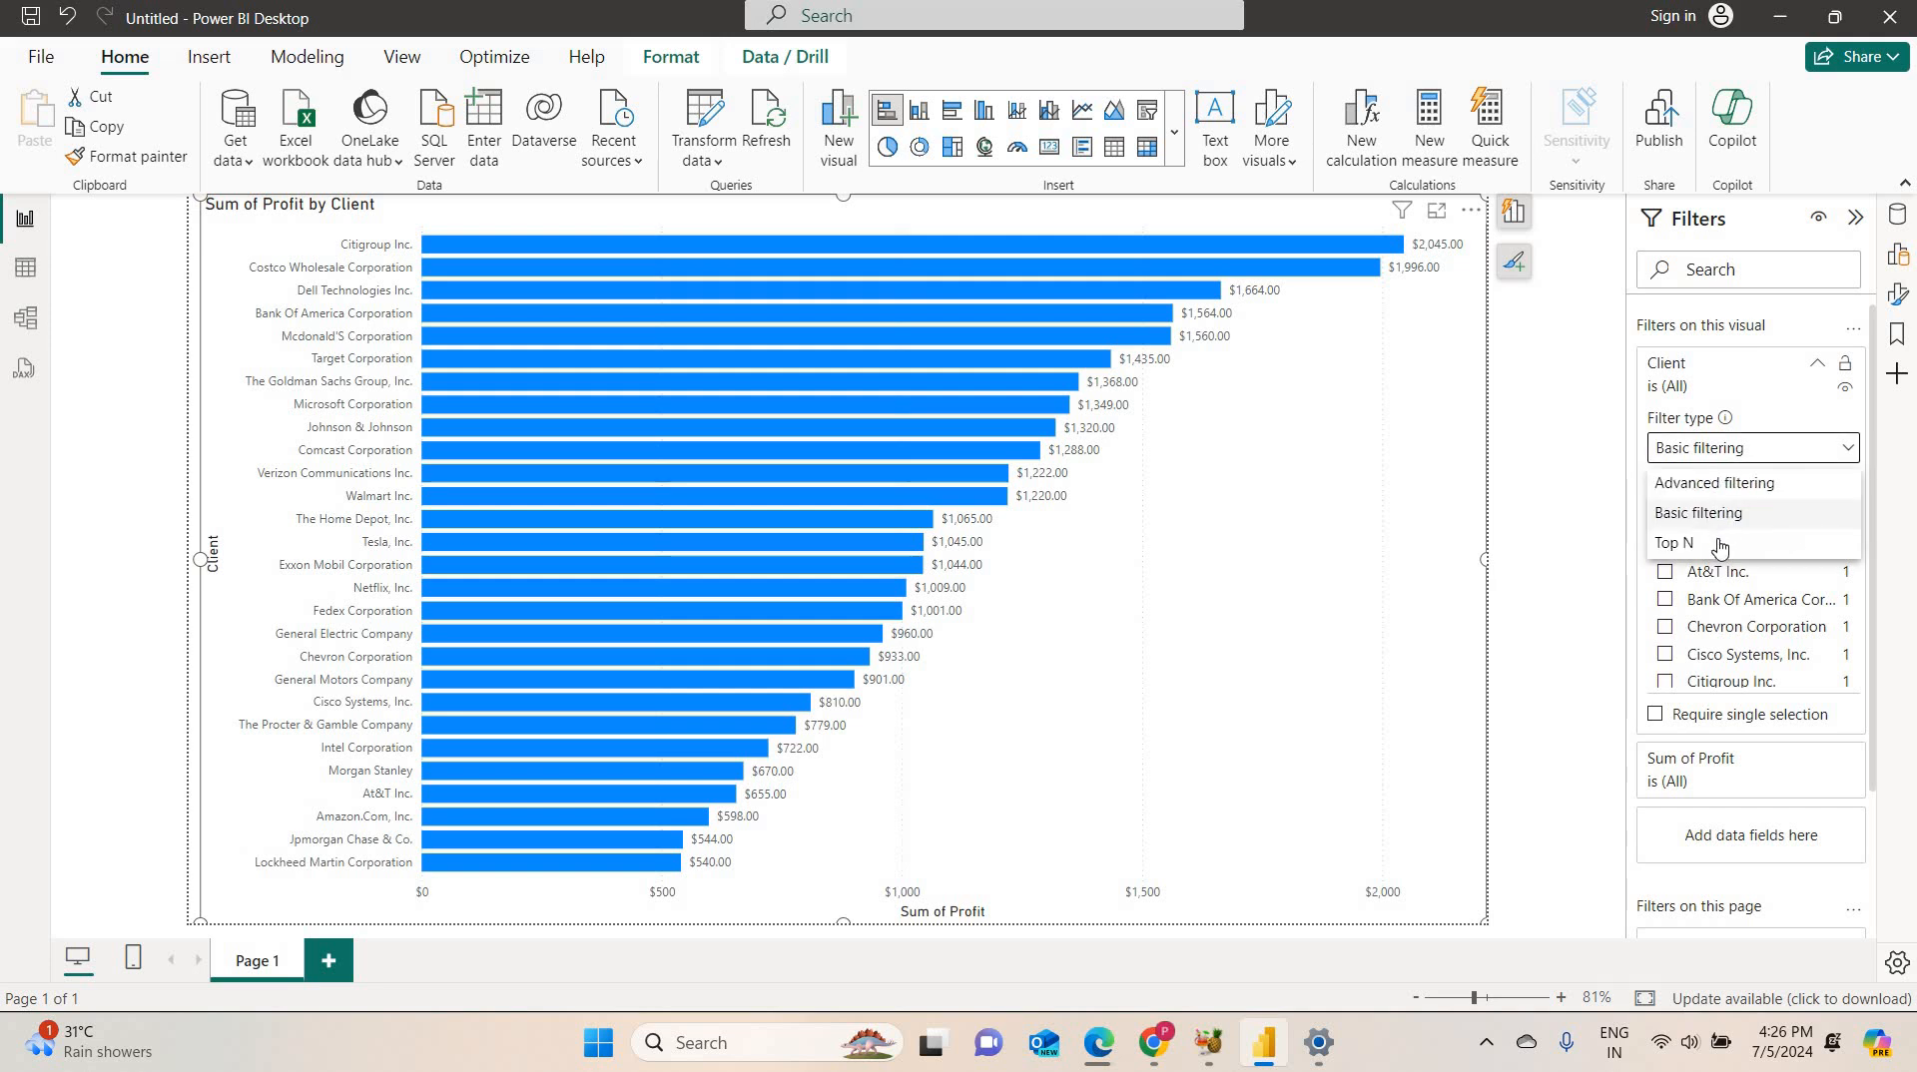
click(1718, 546)
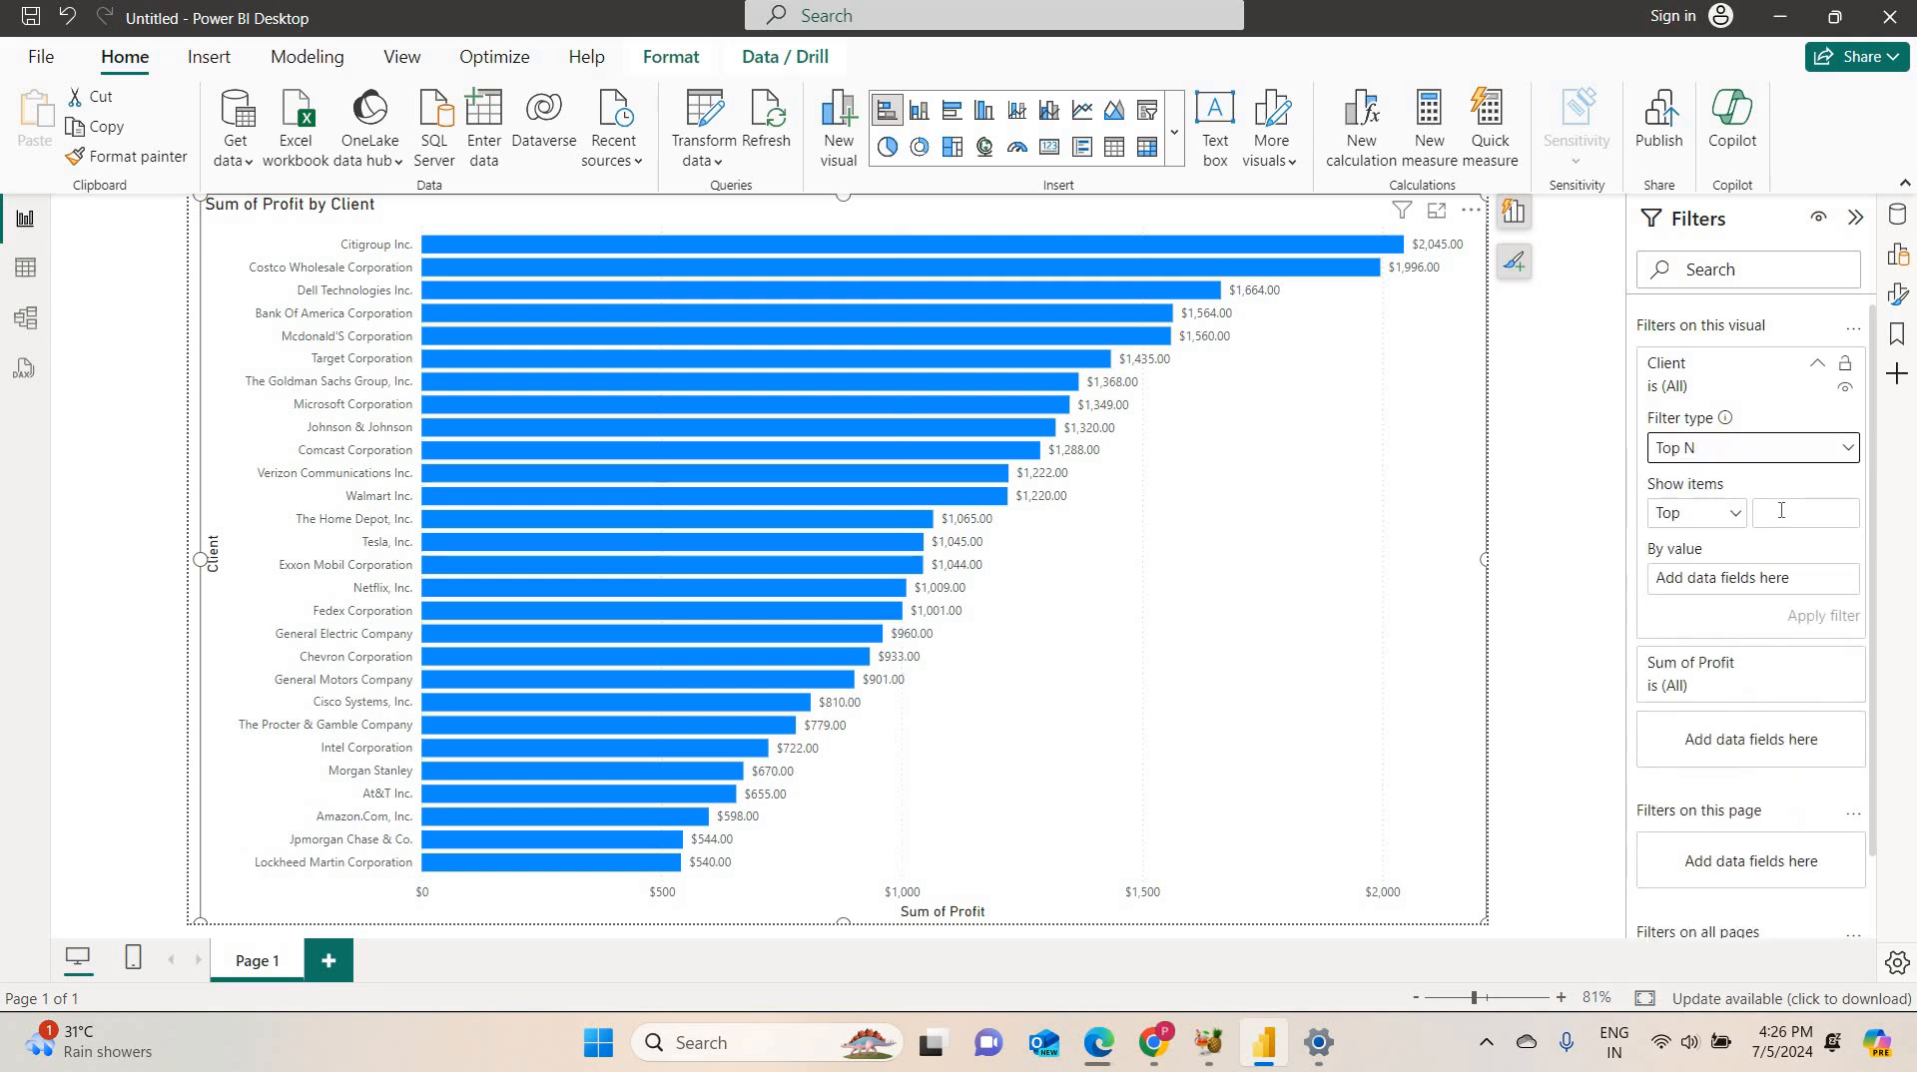
click(1781, 511)
click(1897, 224)
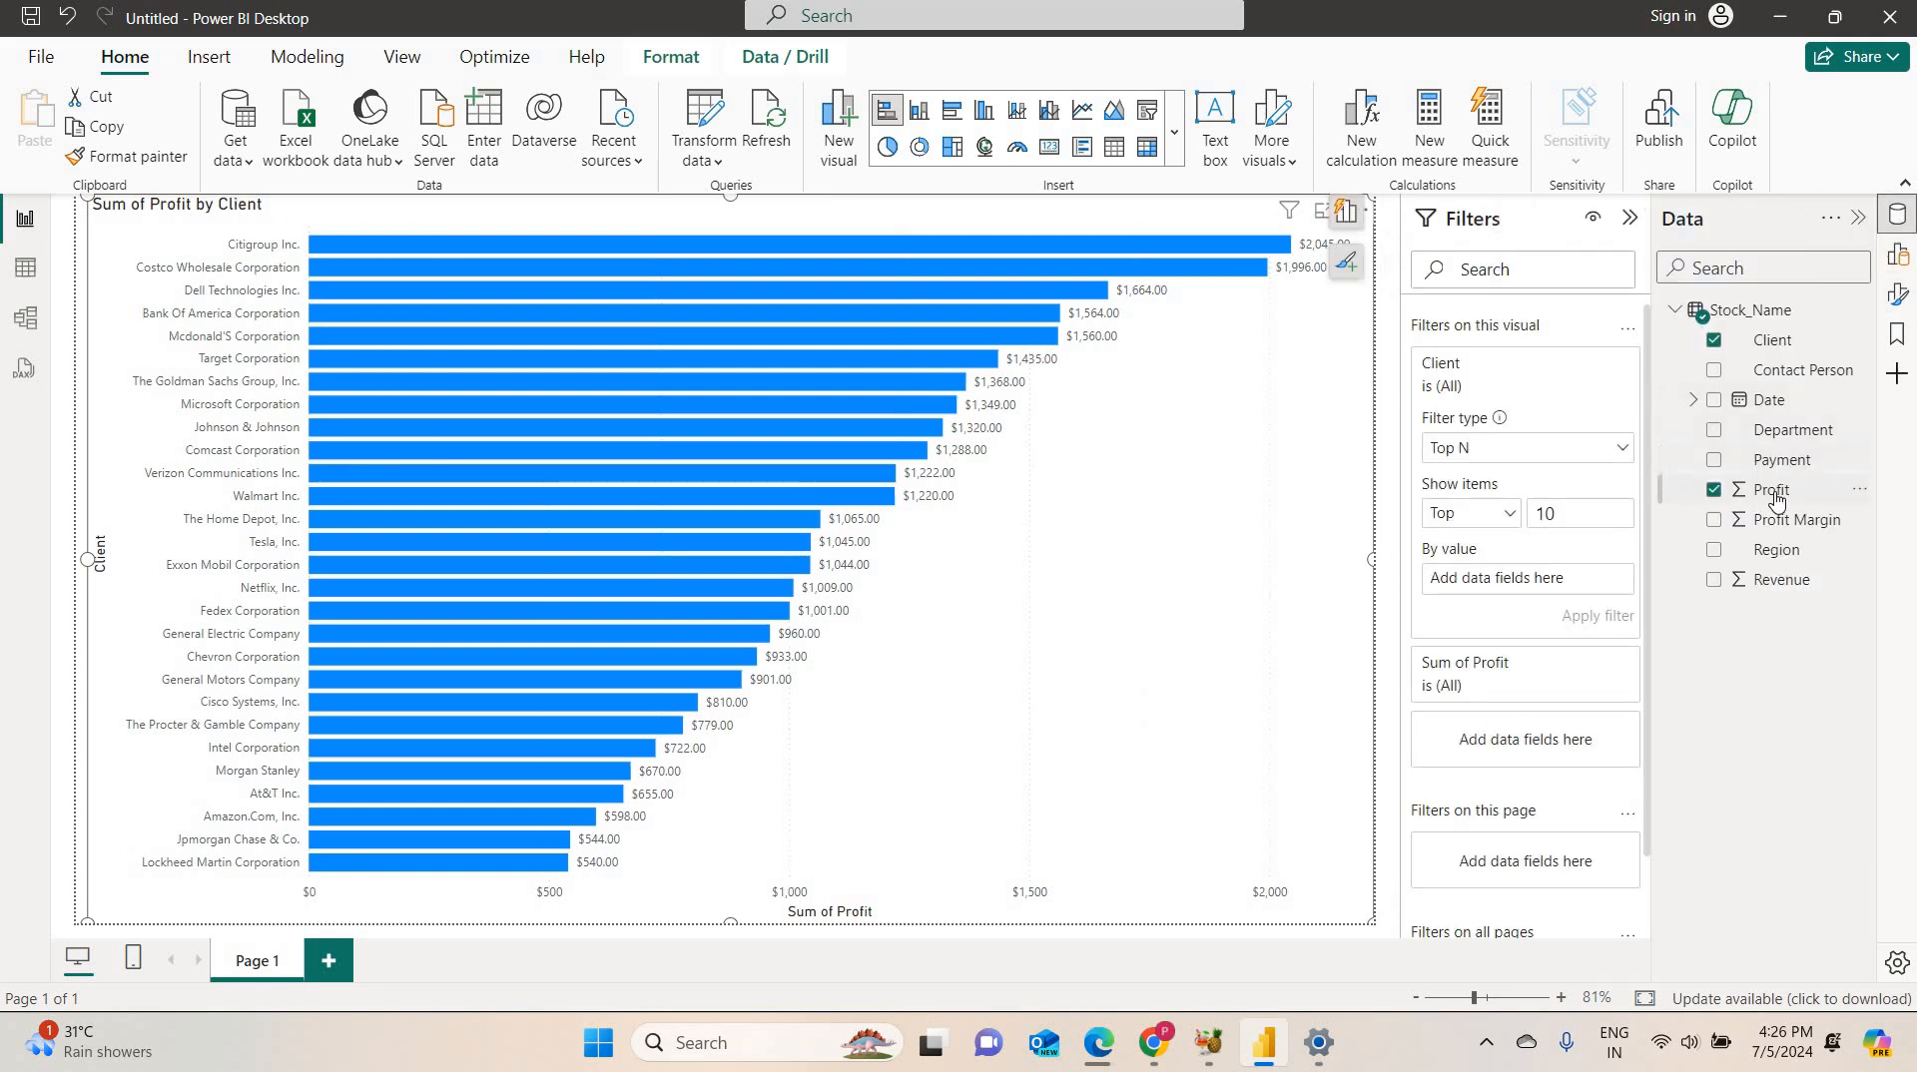
drag(1697, 522, 1517, 579)
click(1588, 615)
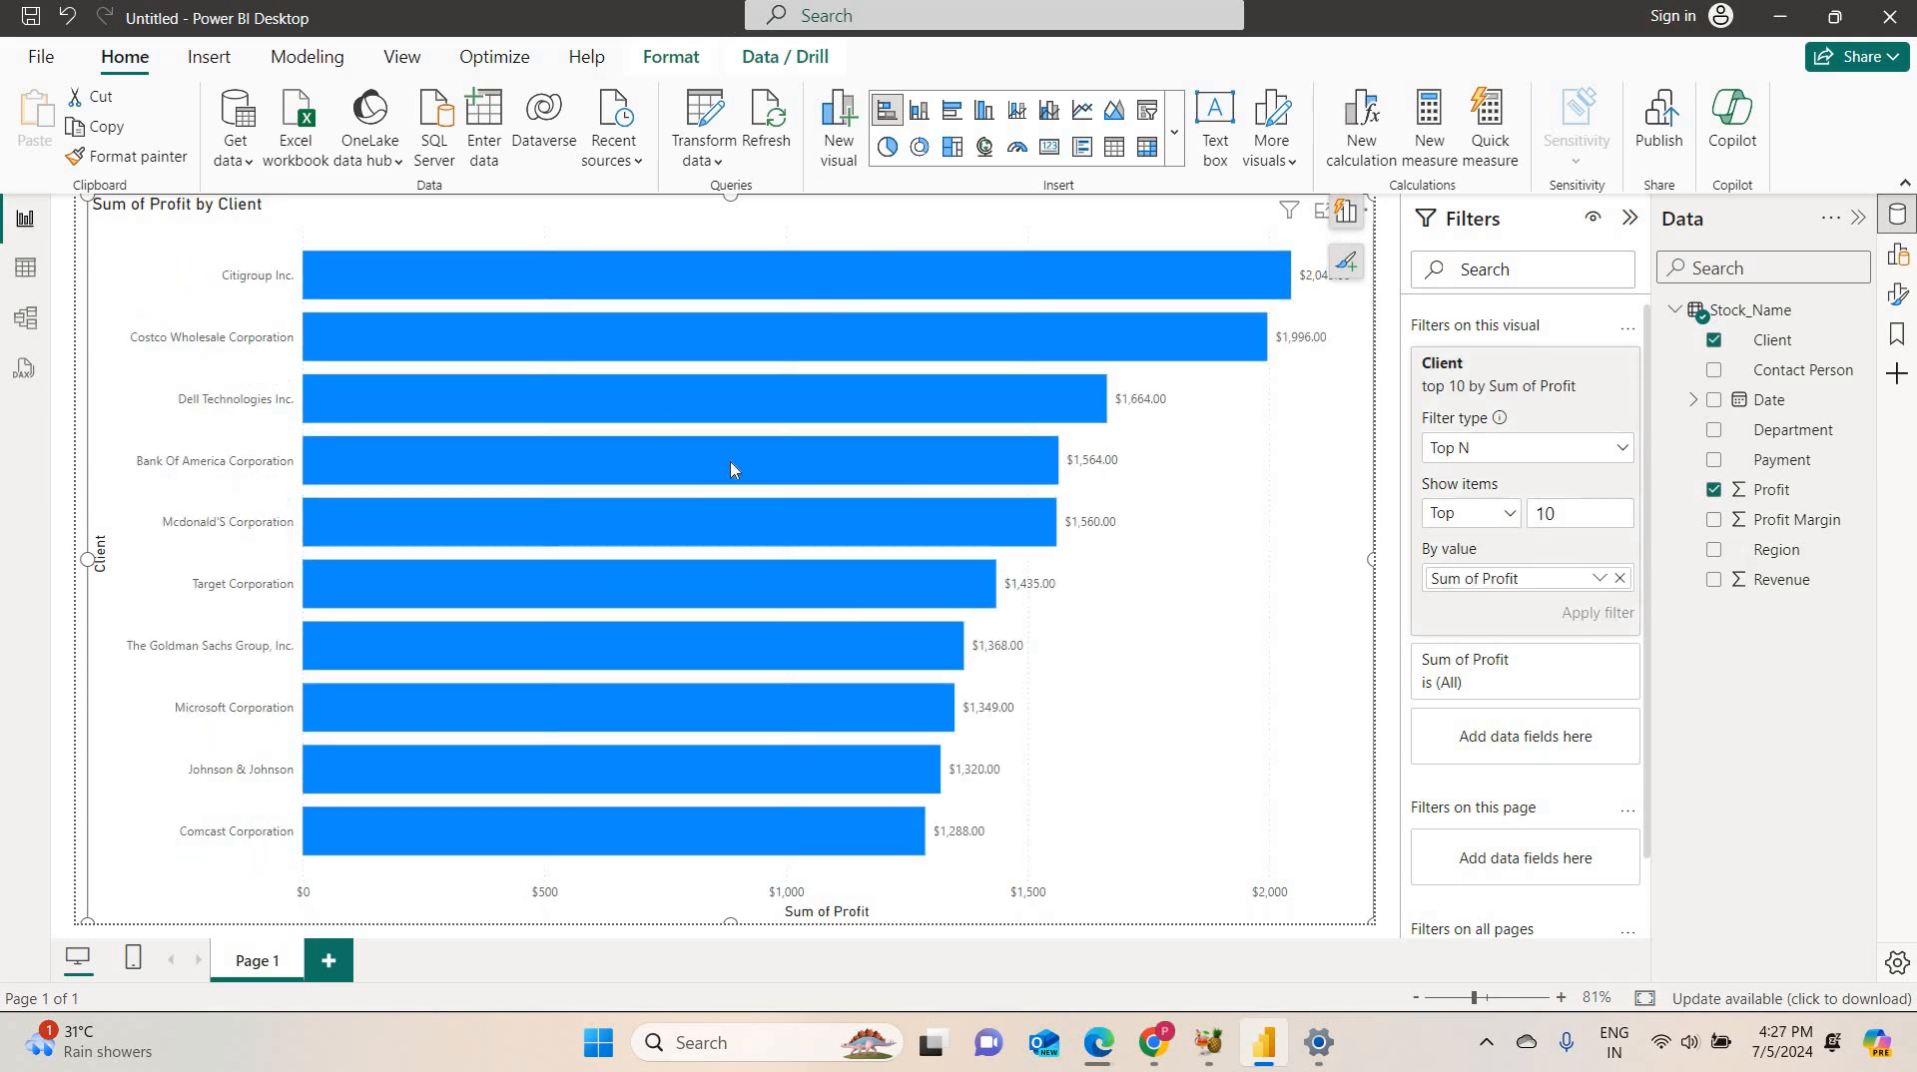
mouse_move(814, 394)
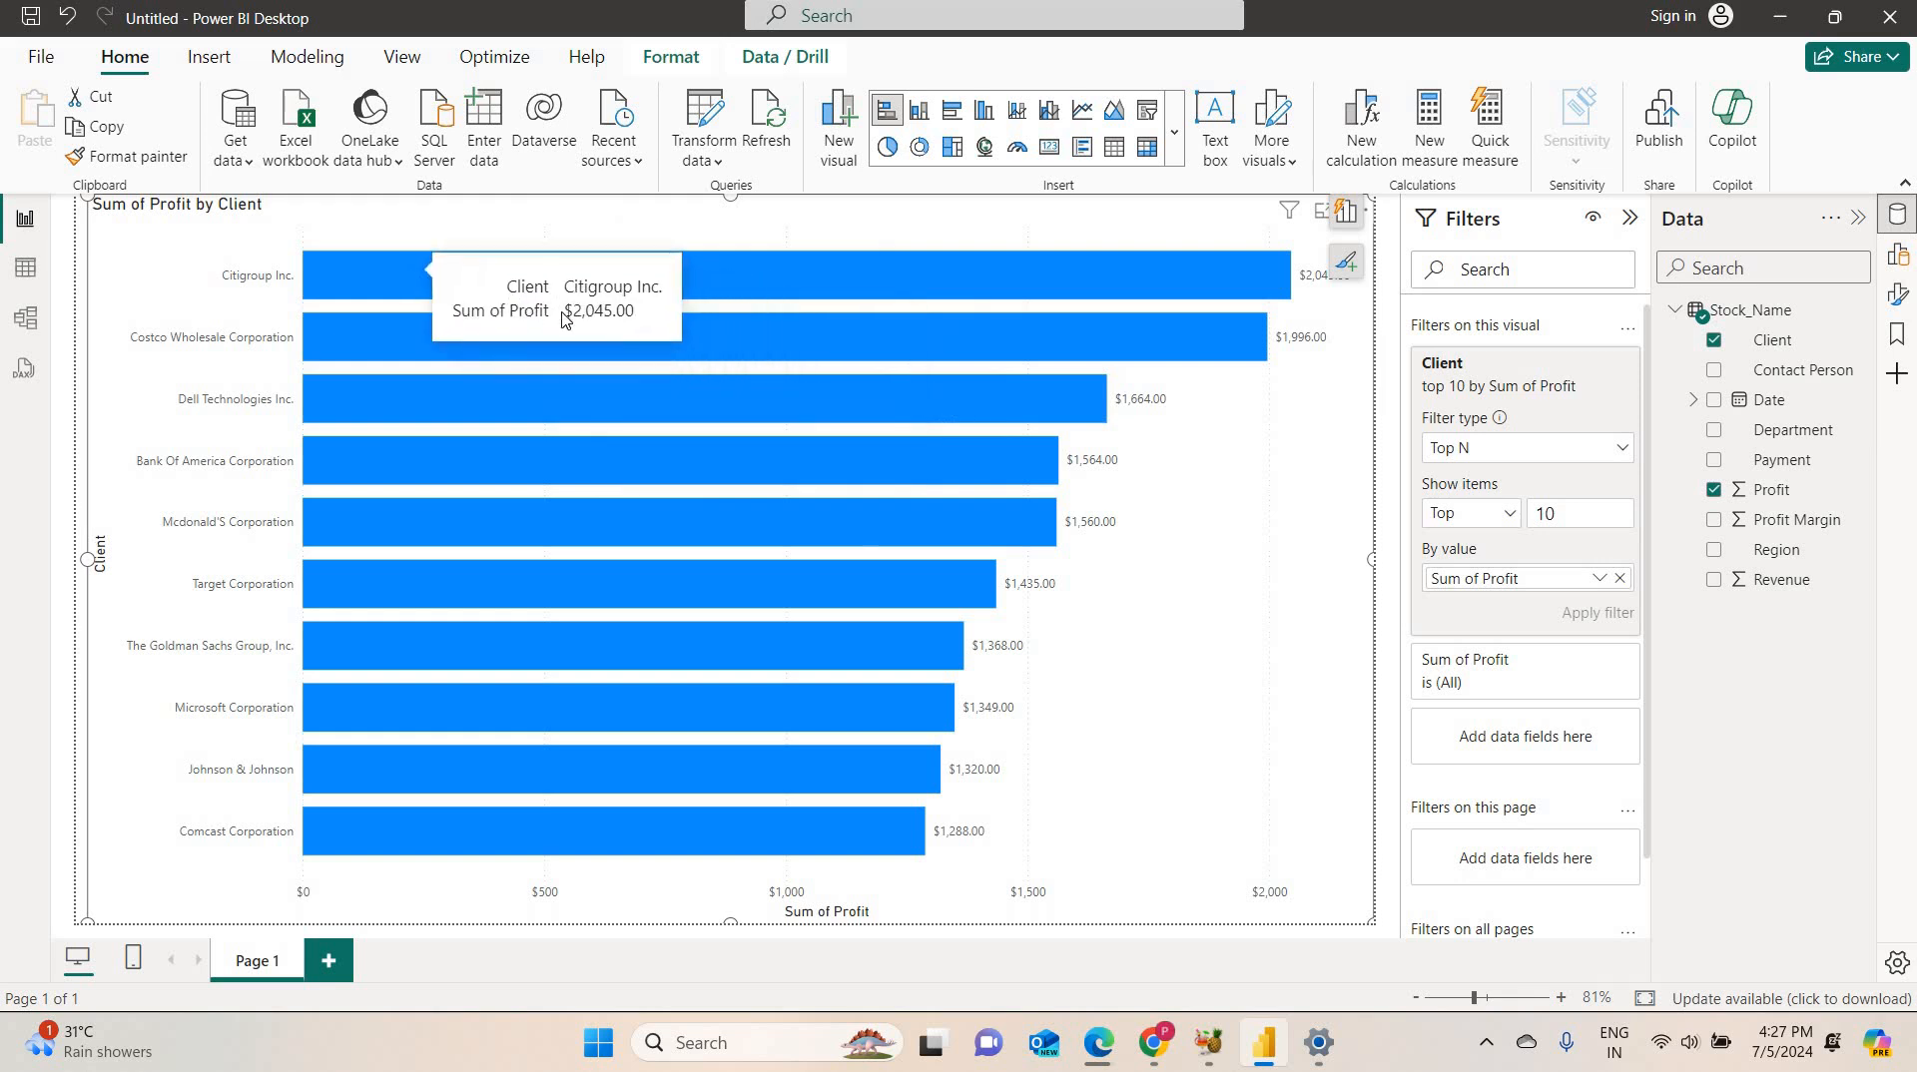
mouse_move(568, 322)
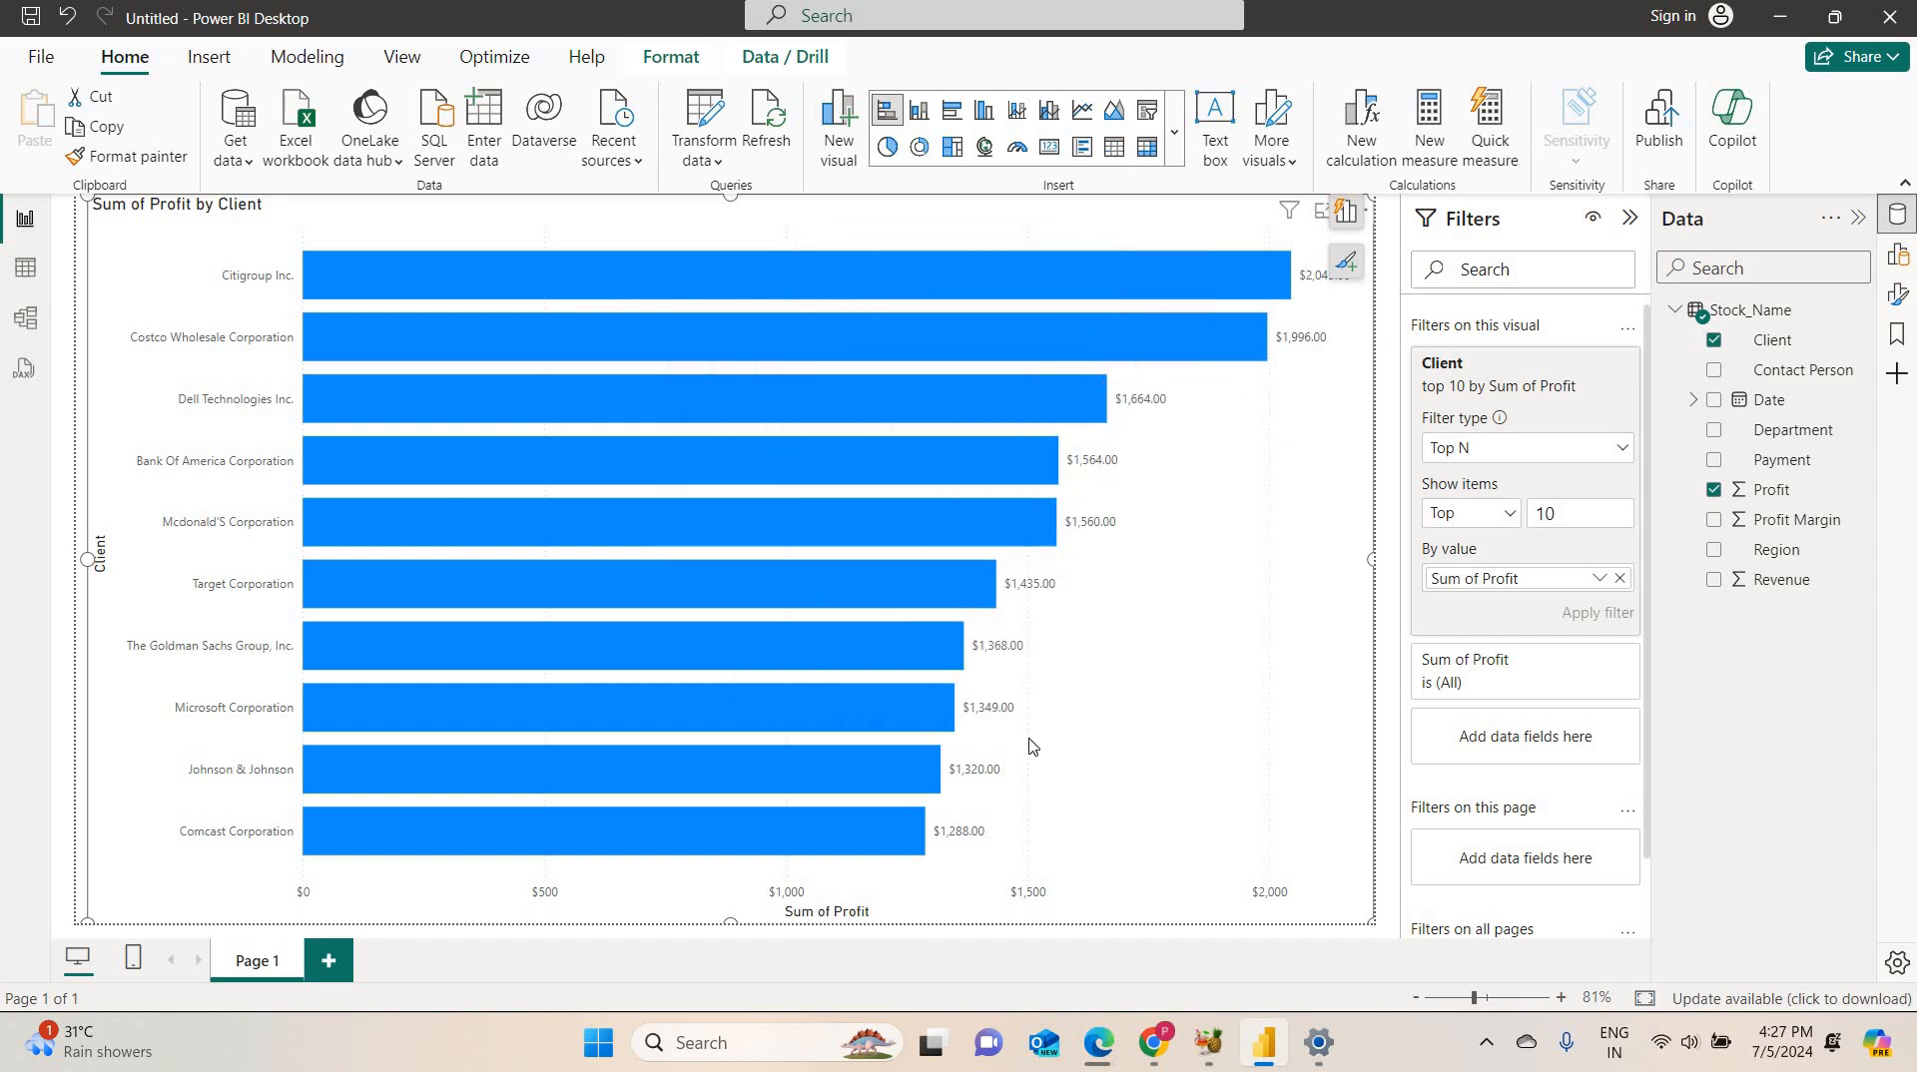
Set the bars' color to conditional formatting with the Gradient format style based on Sum of Profit.
click(1897, 293)
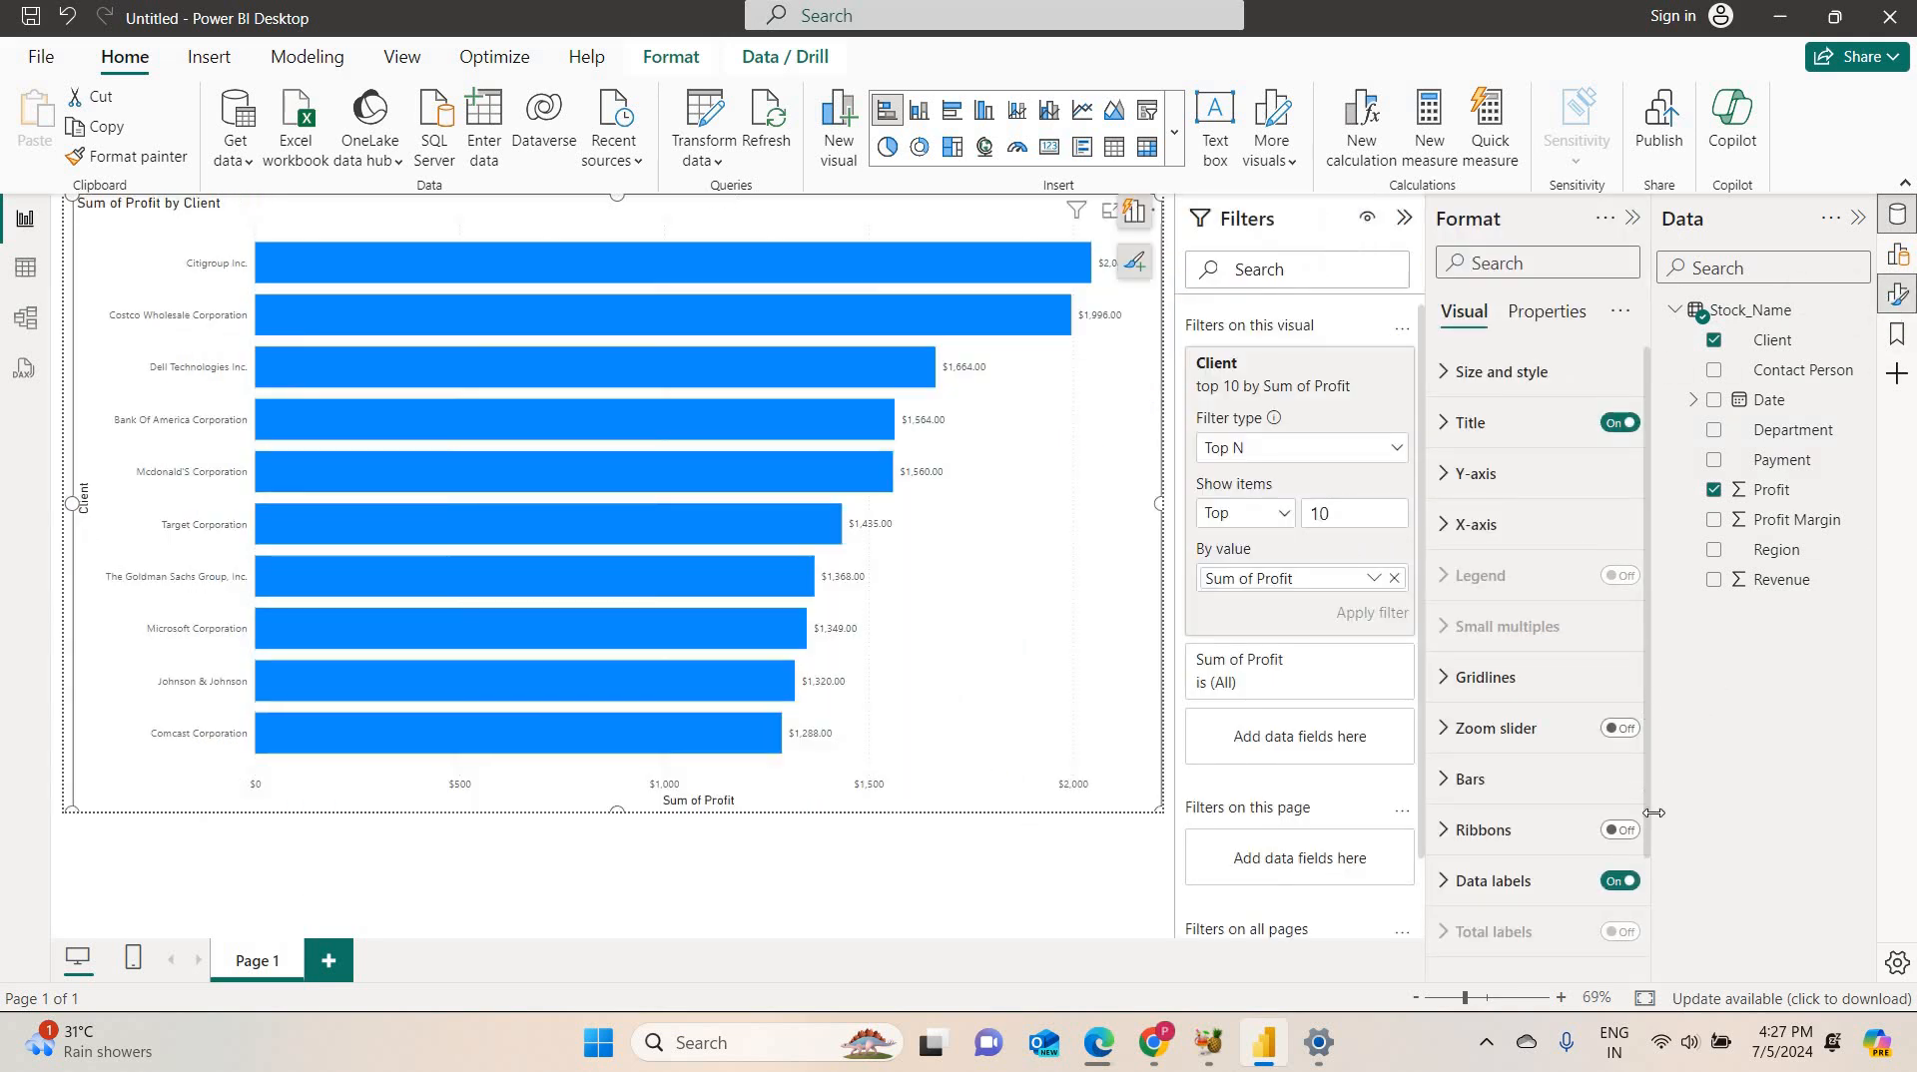
scroll(1657, 869, down, 2)
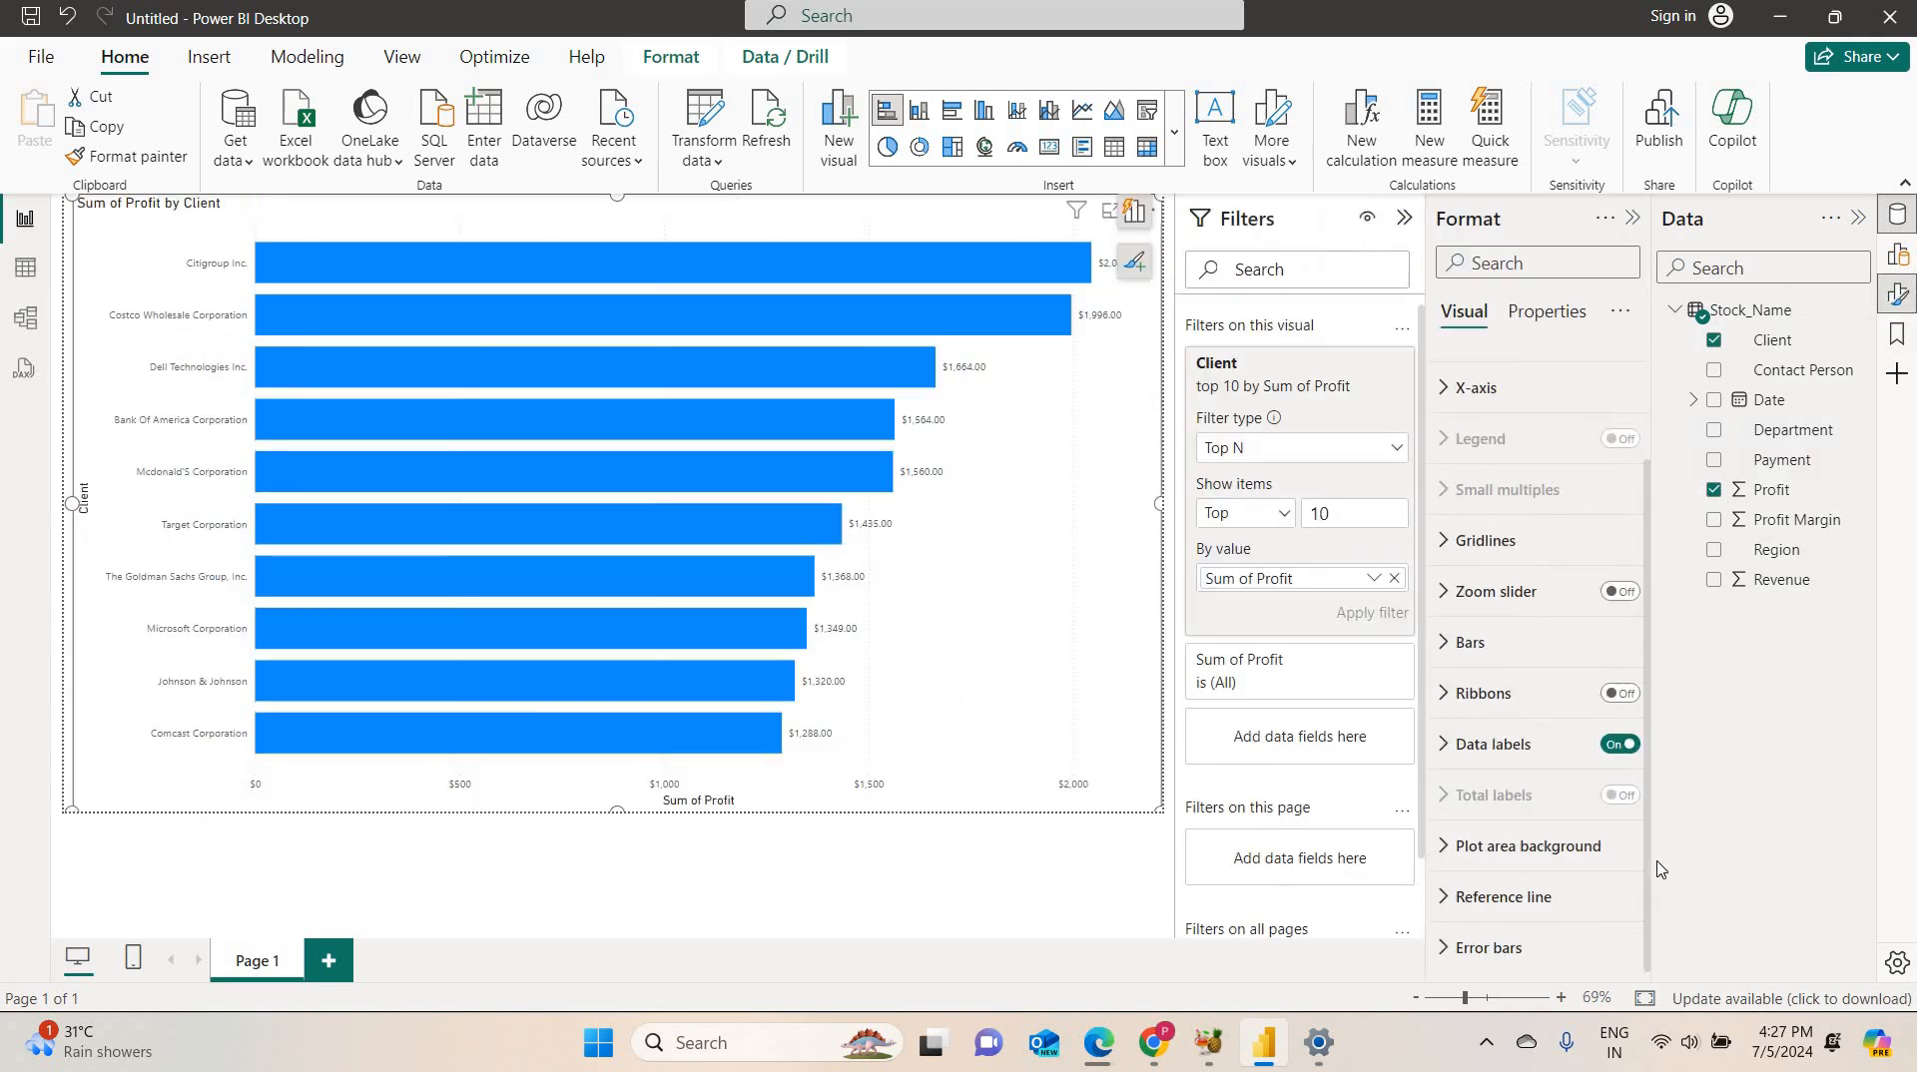
click(1470, 672)
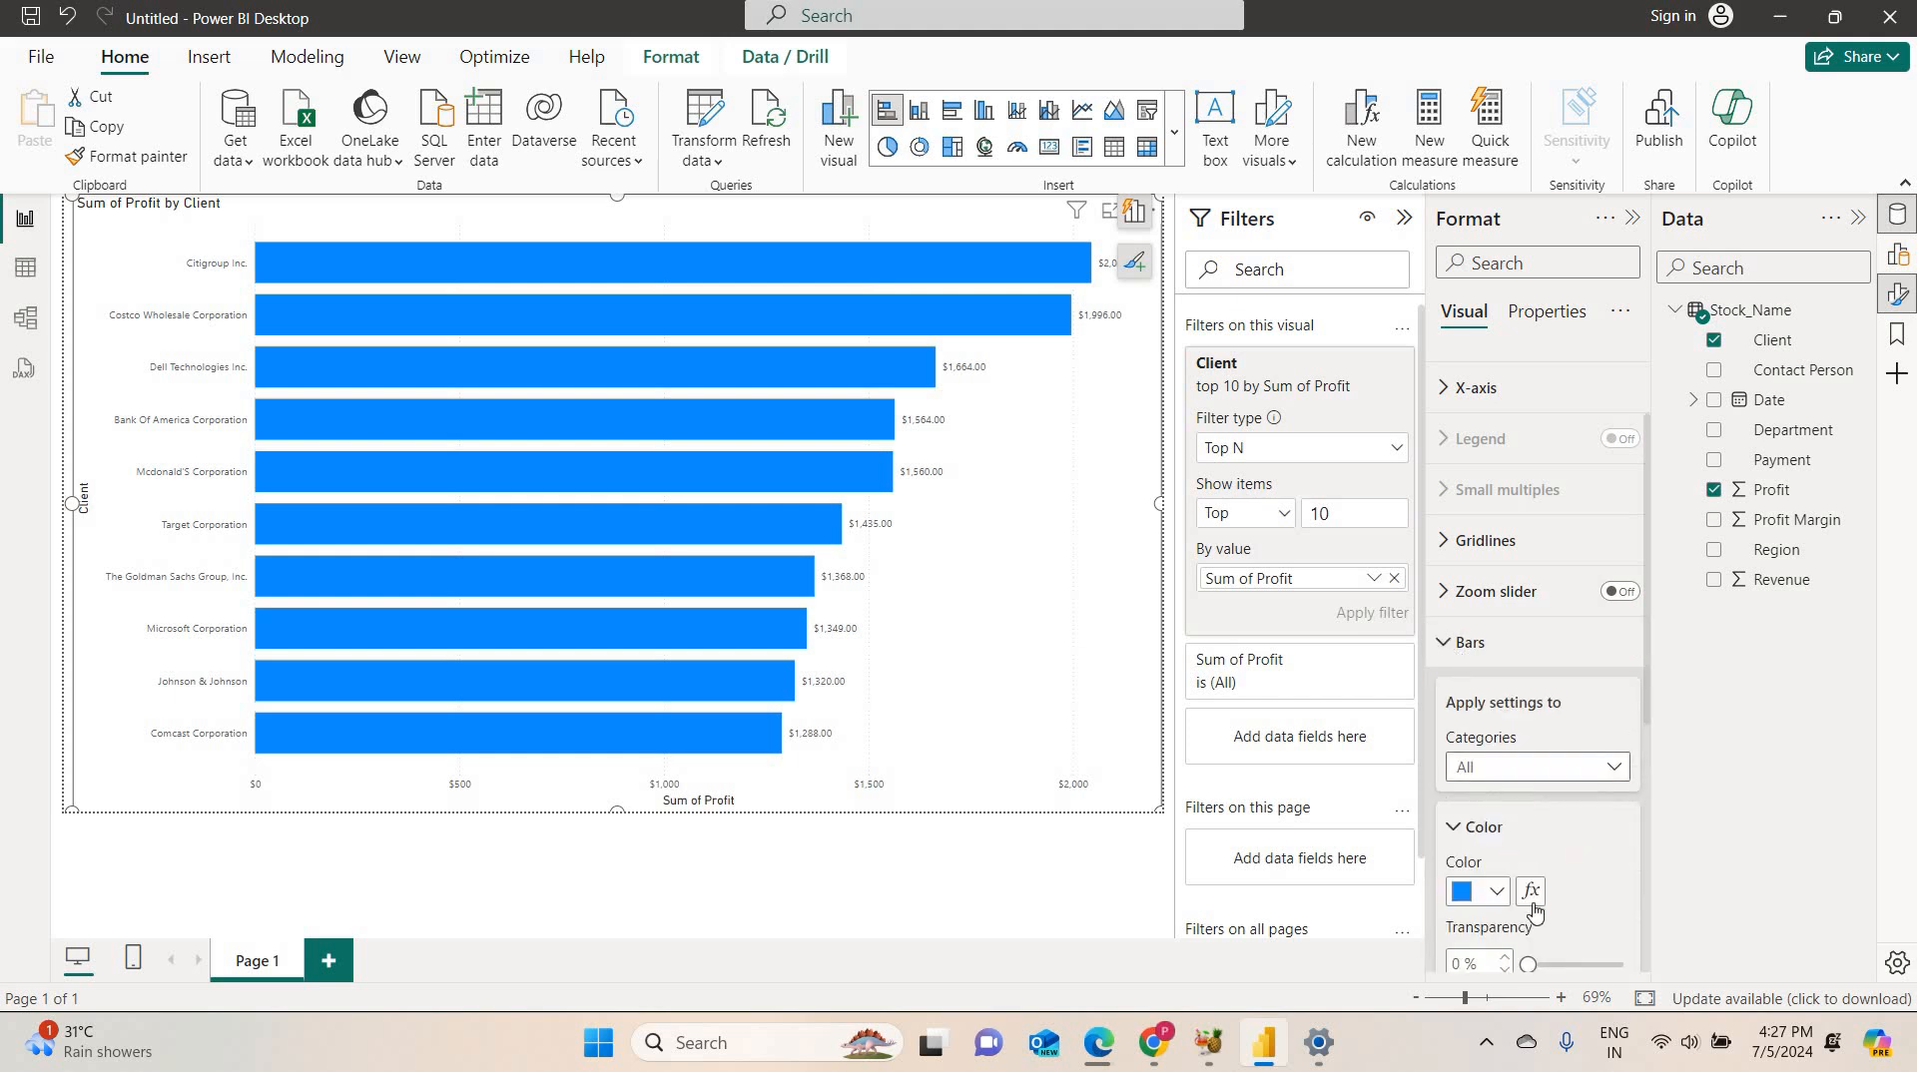
click(1531, 891)
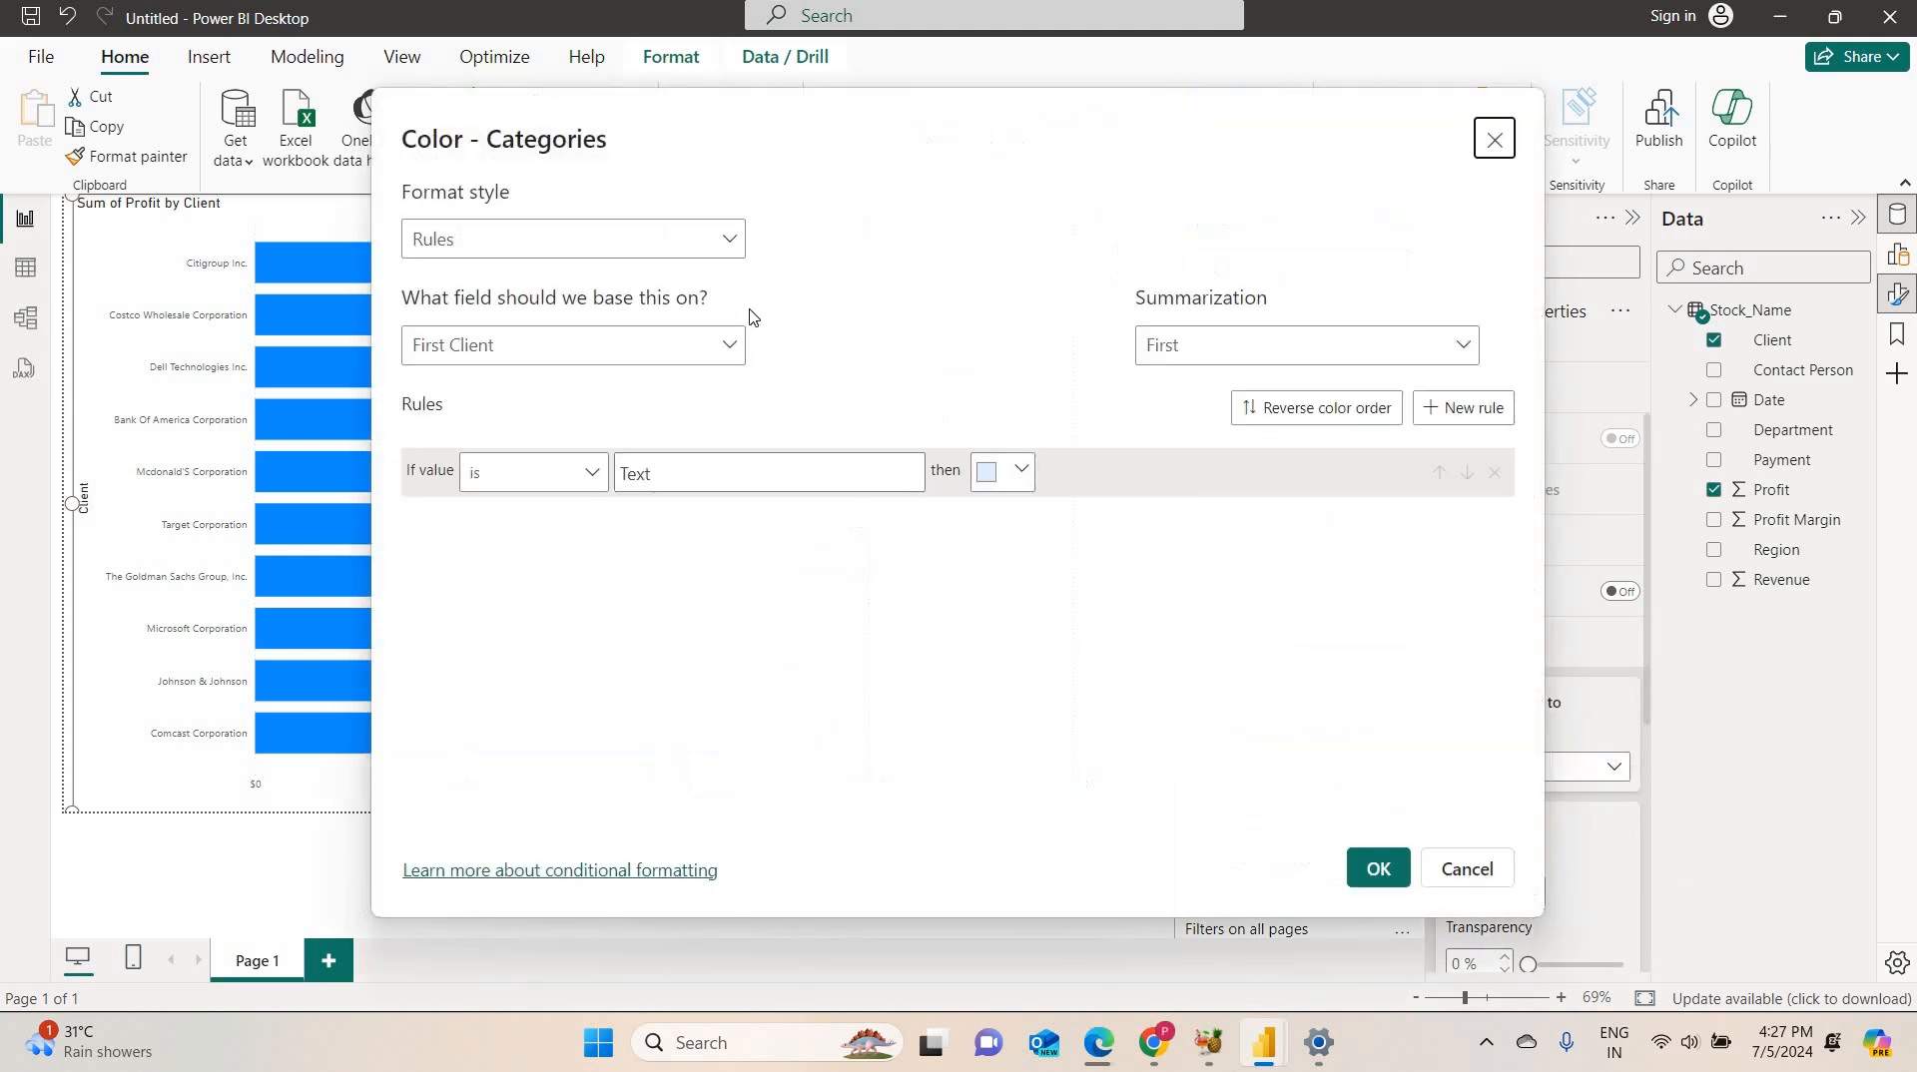
click(708, 253)
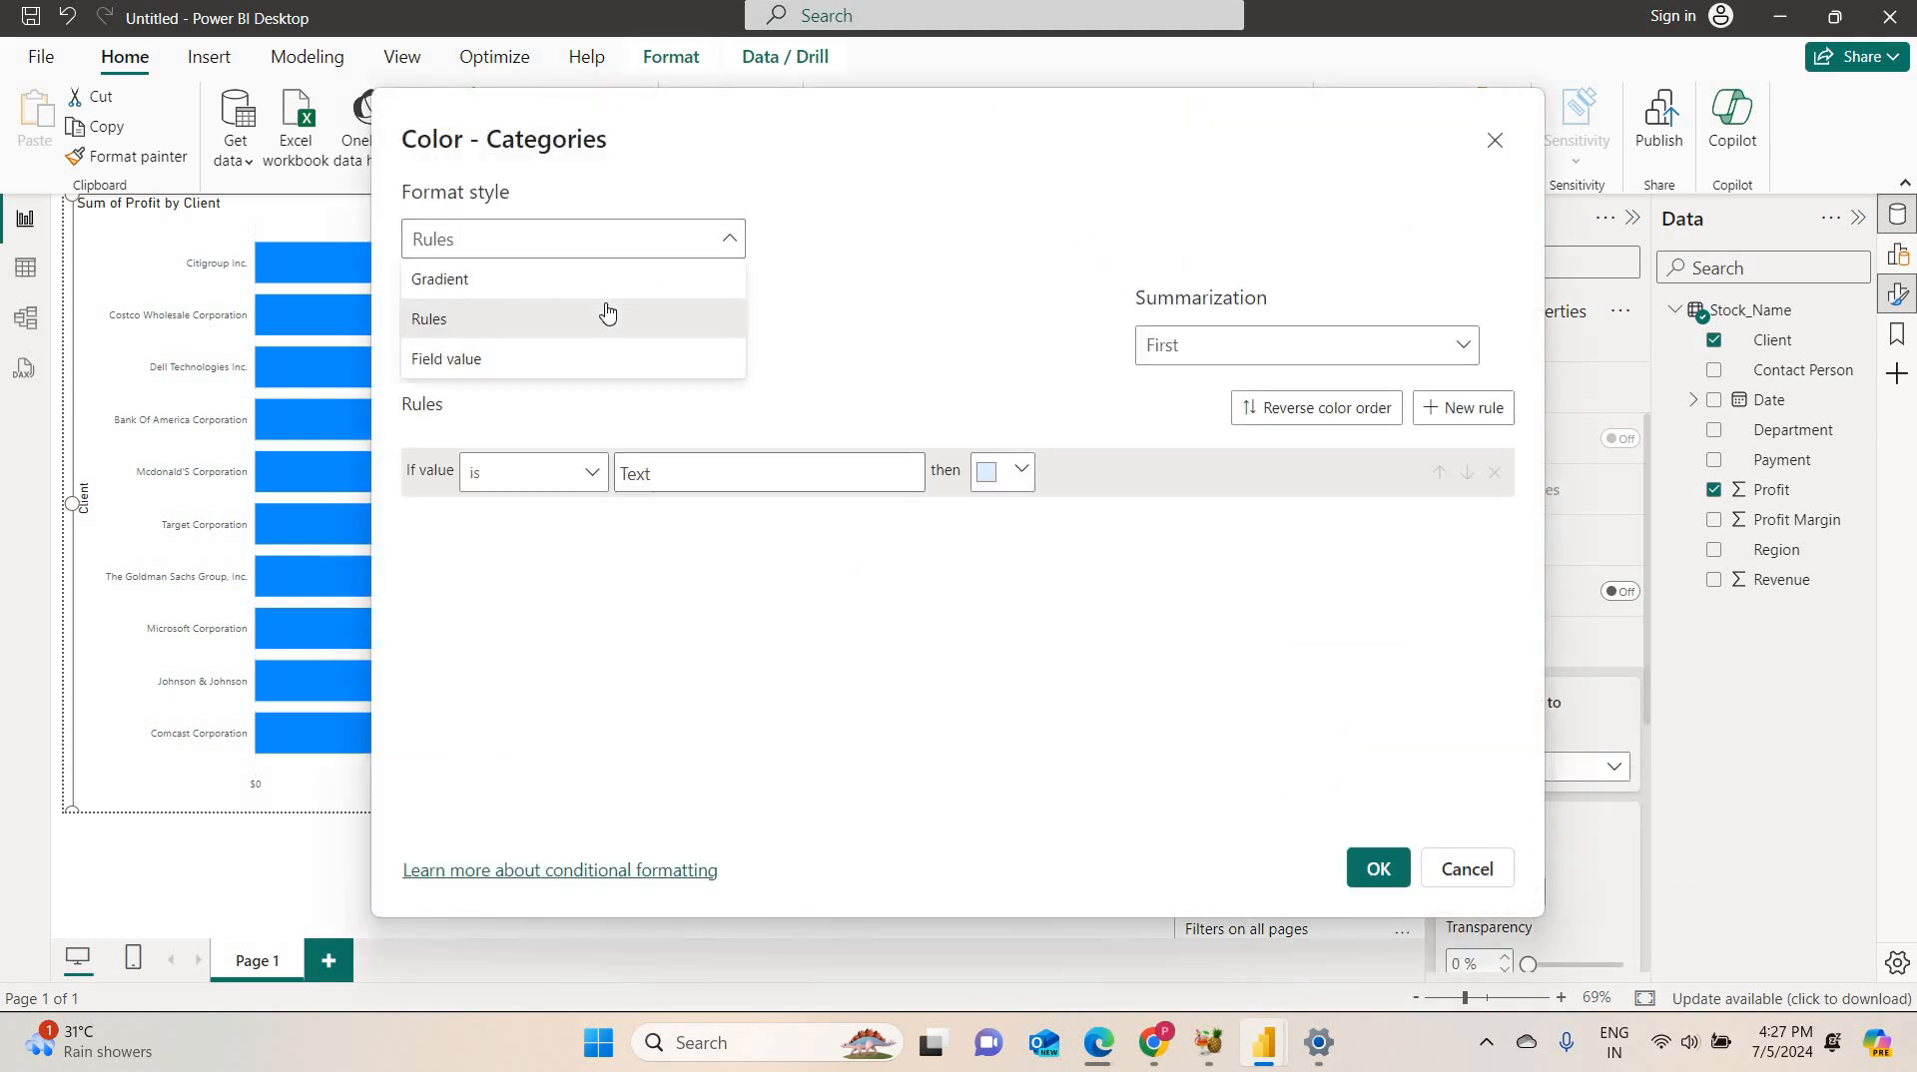
click(605, 282)
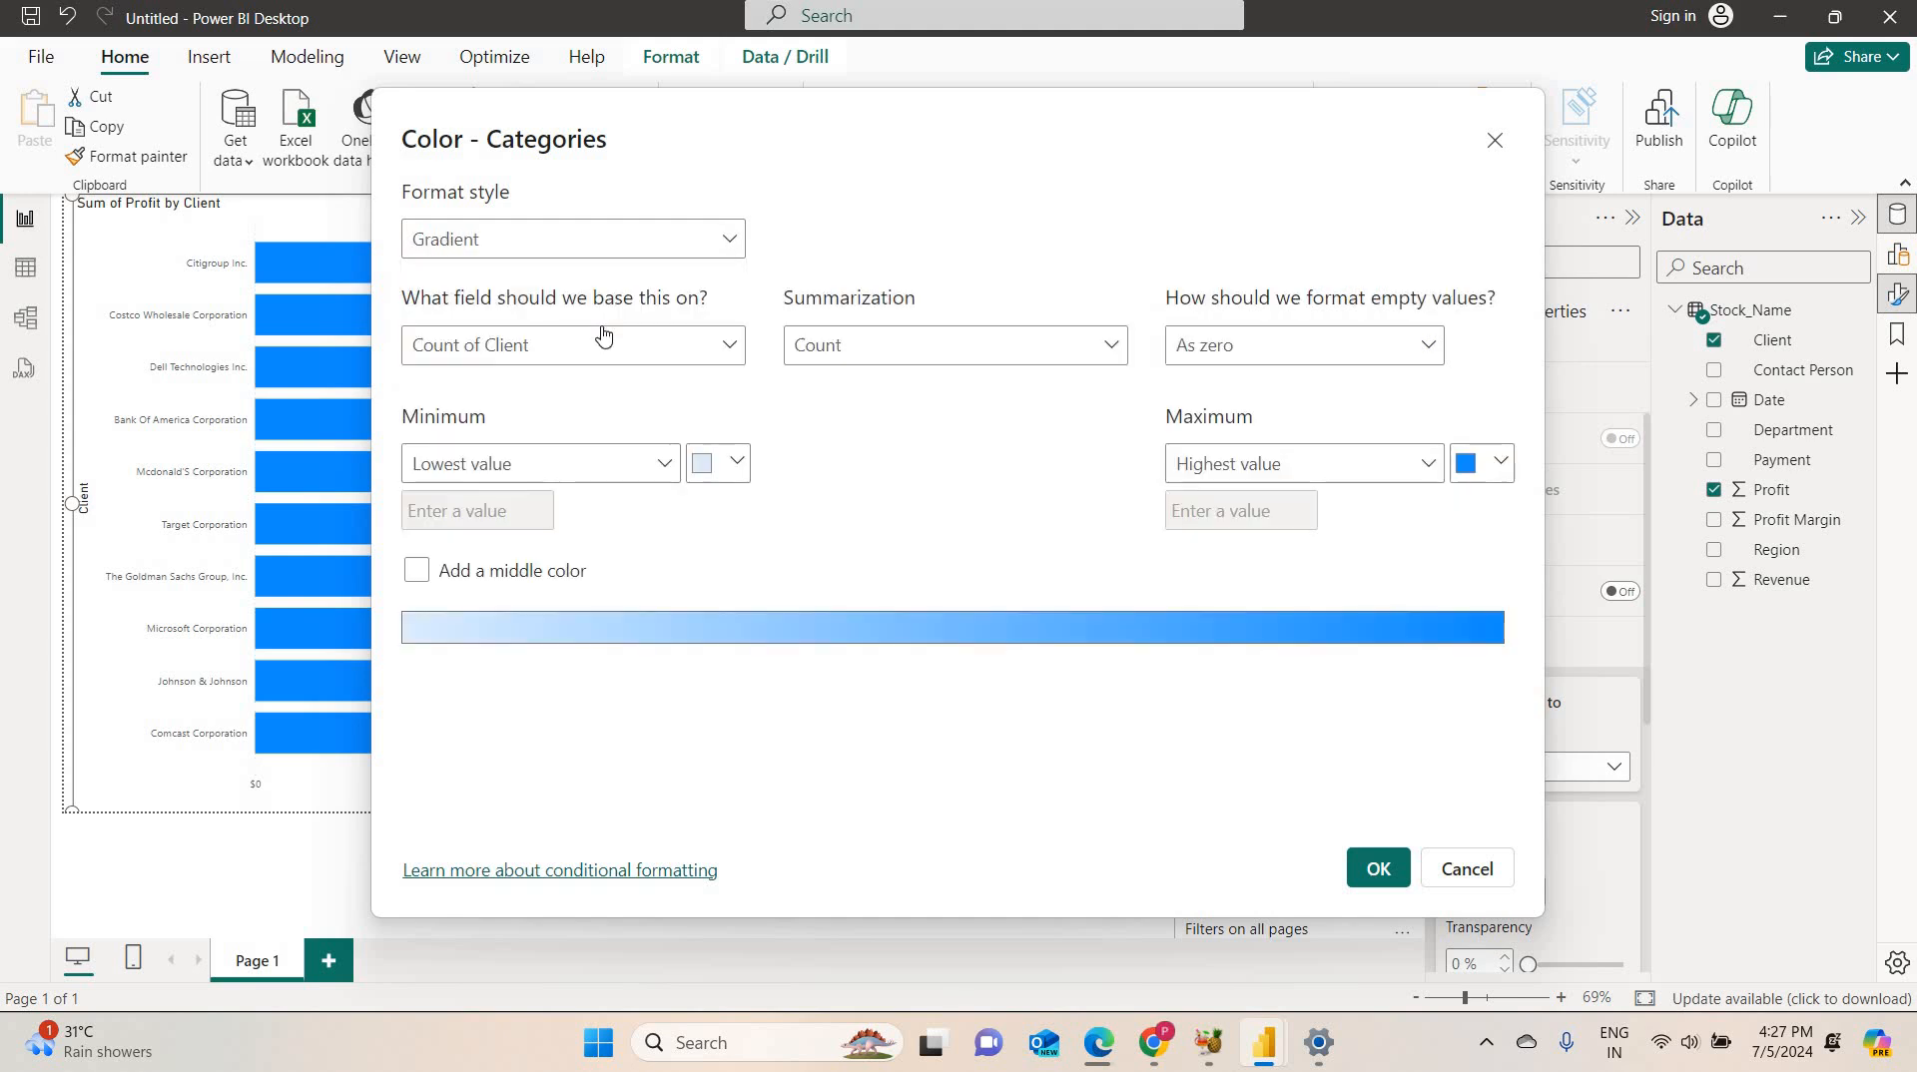
click(590, 350)
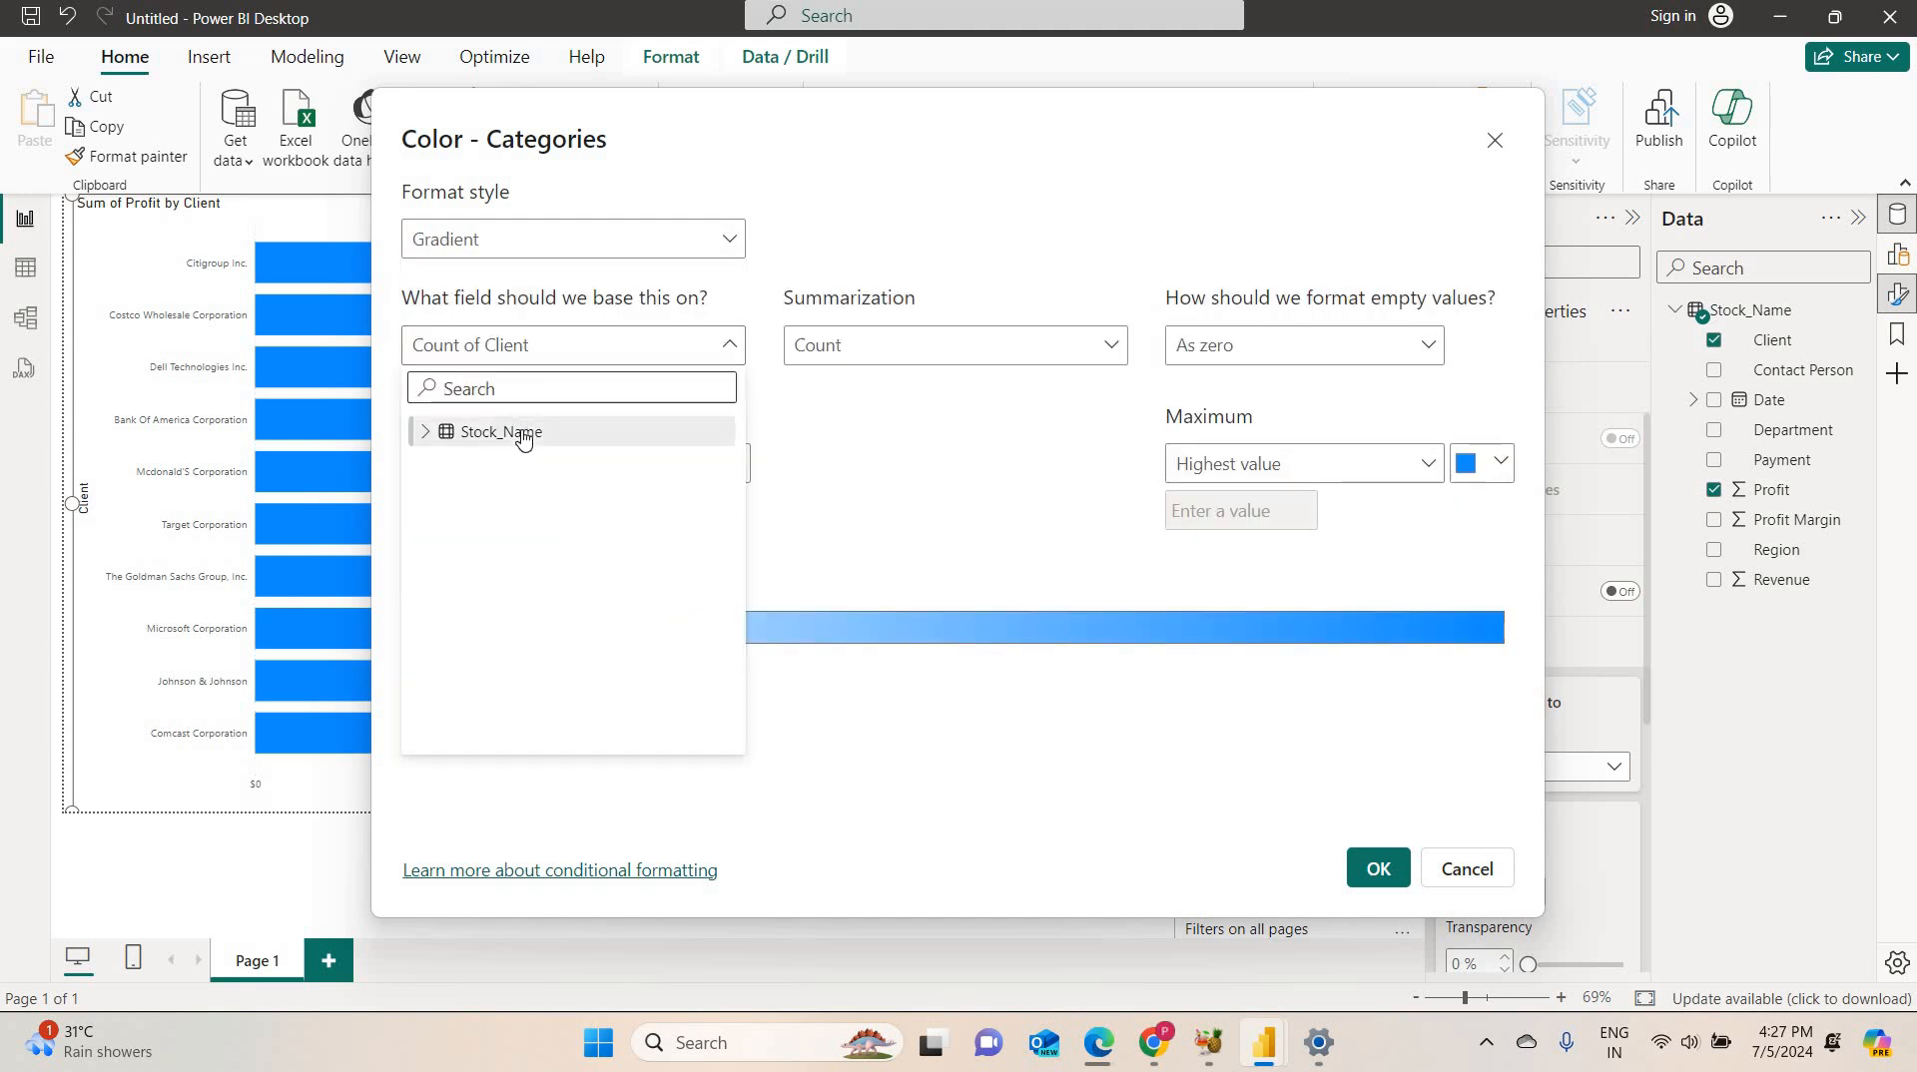
click(419, 438)
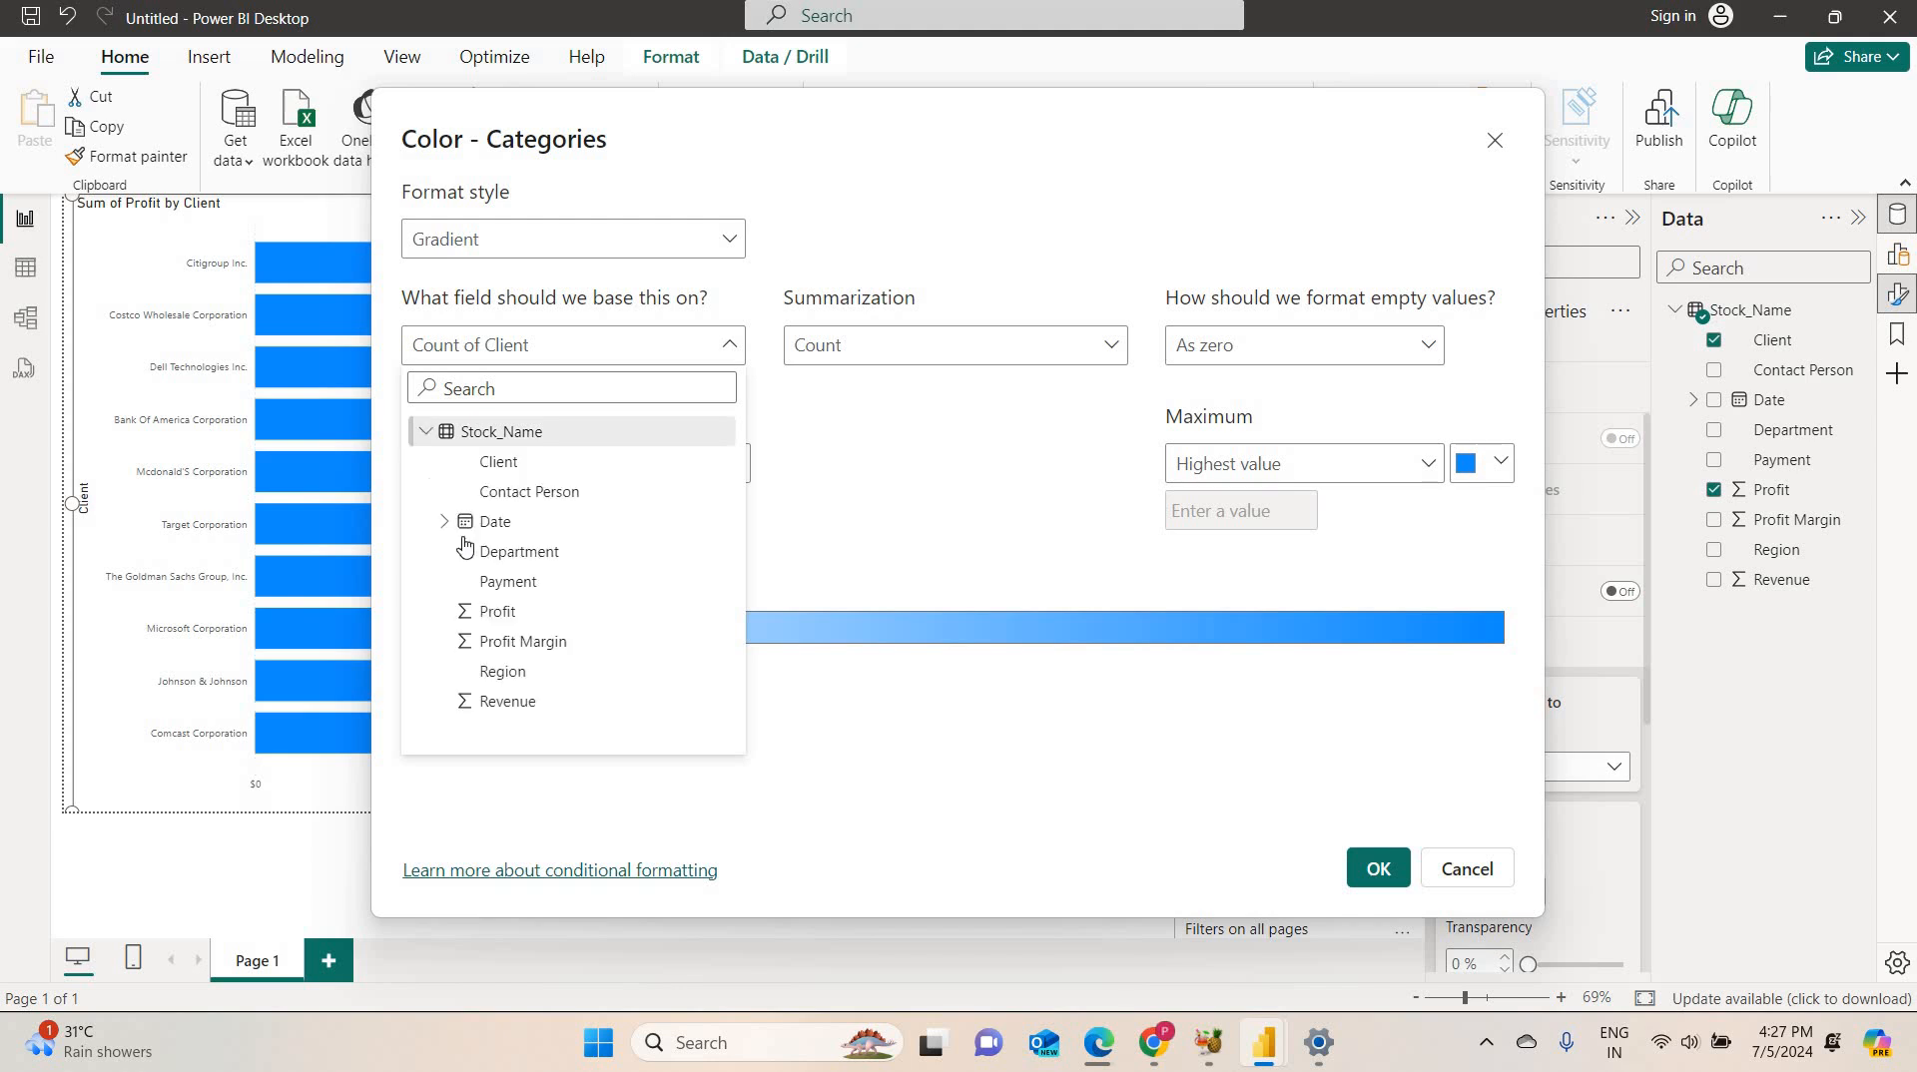
click(493, 613)
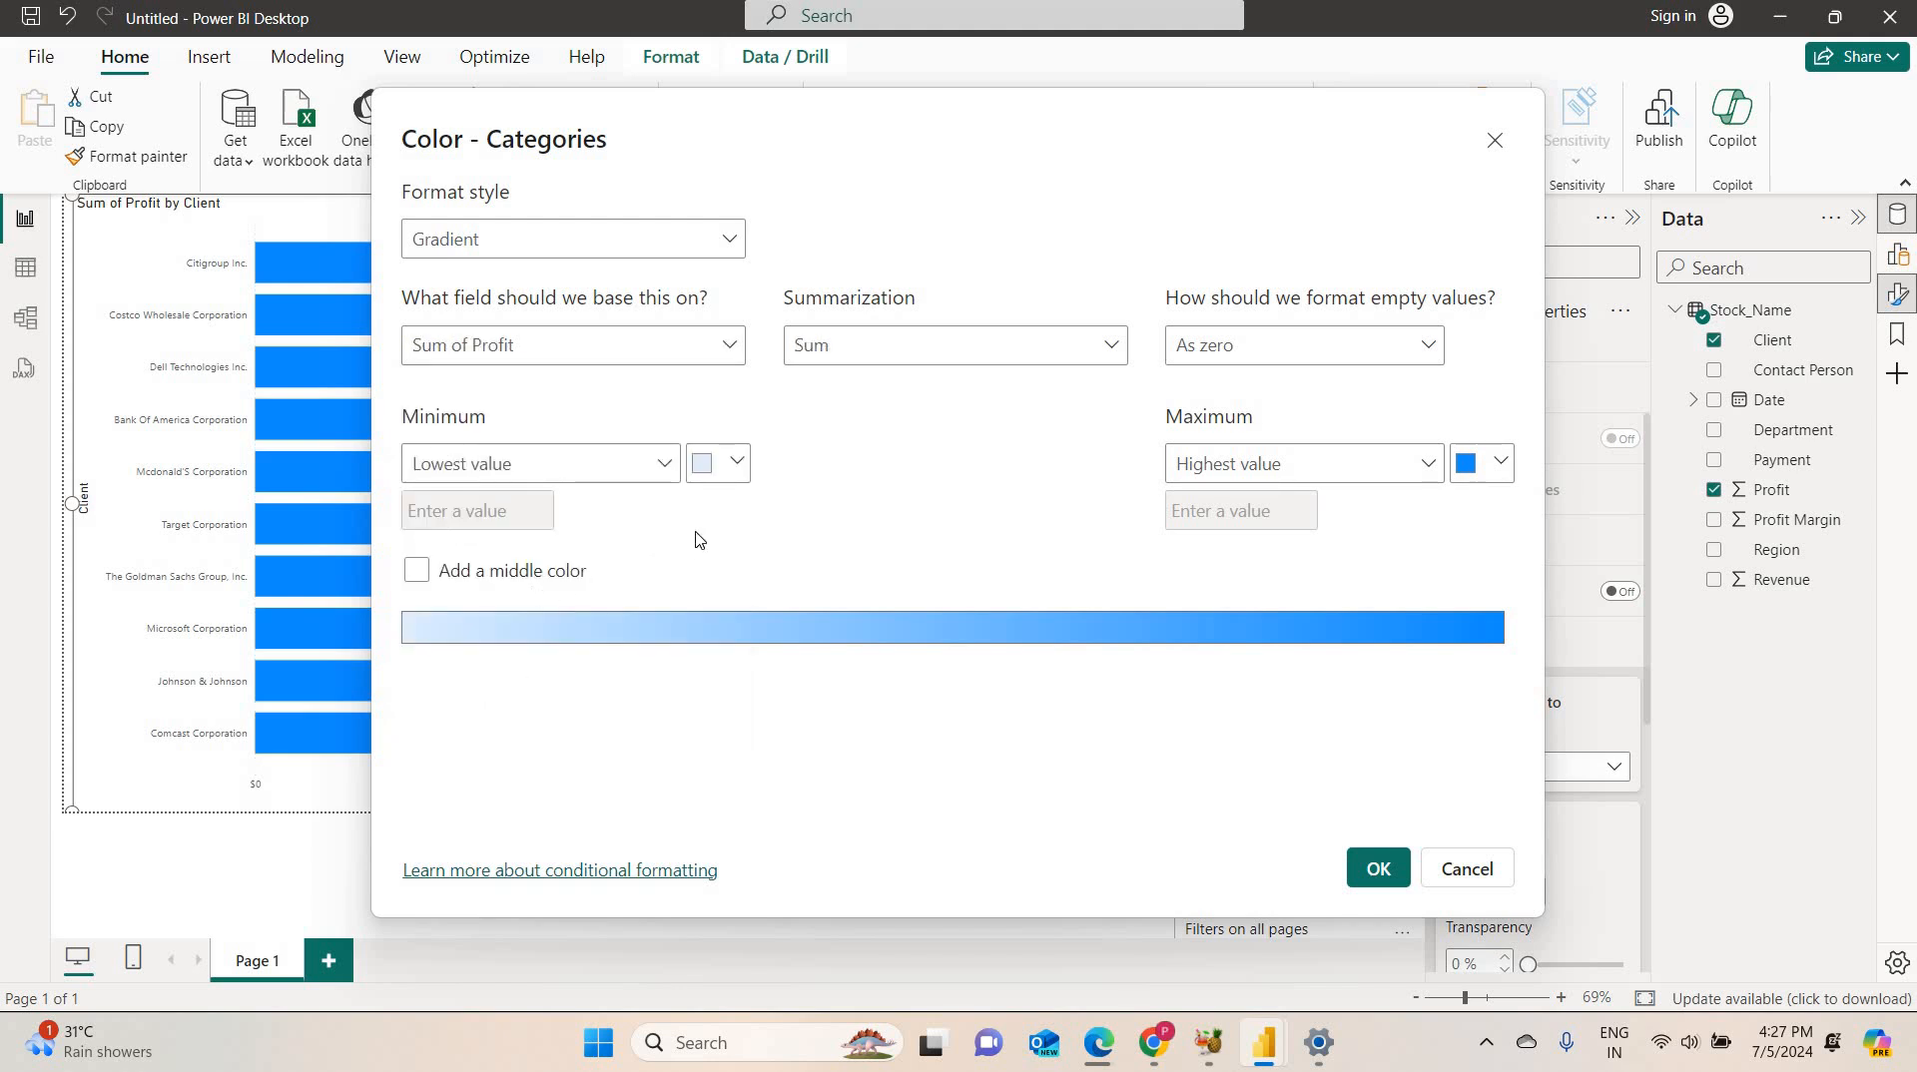
Add a middle color to the gradient, make the minimum dark blue and the maximum red (#D64550), and apply it.
click(414, 575)
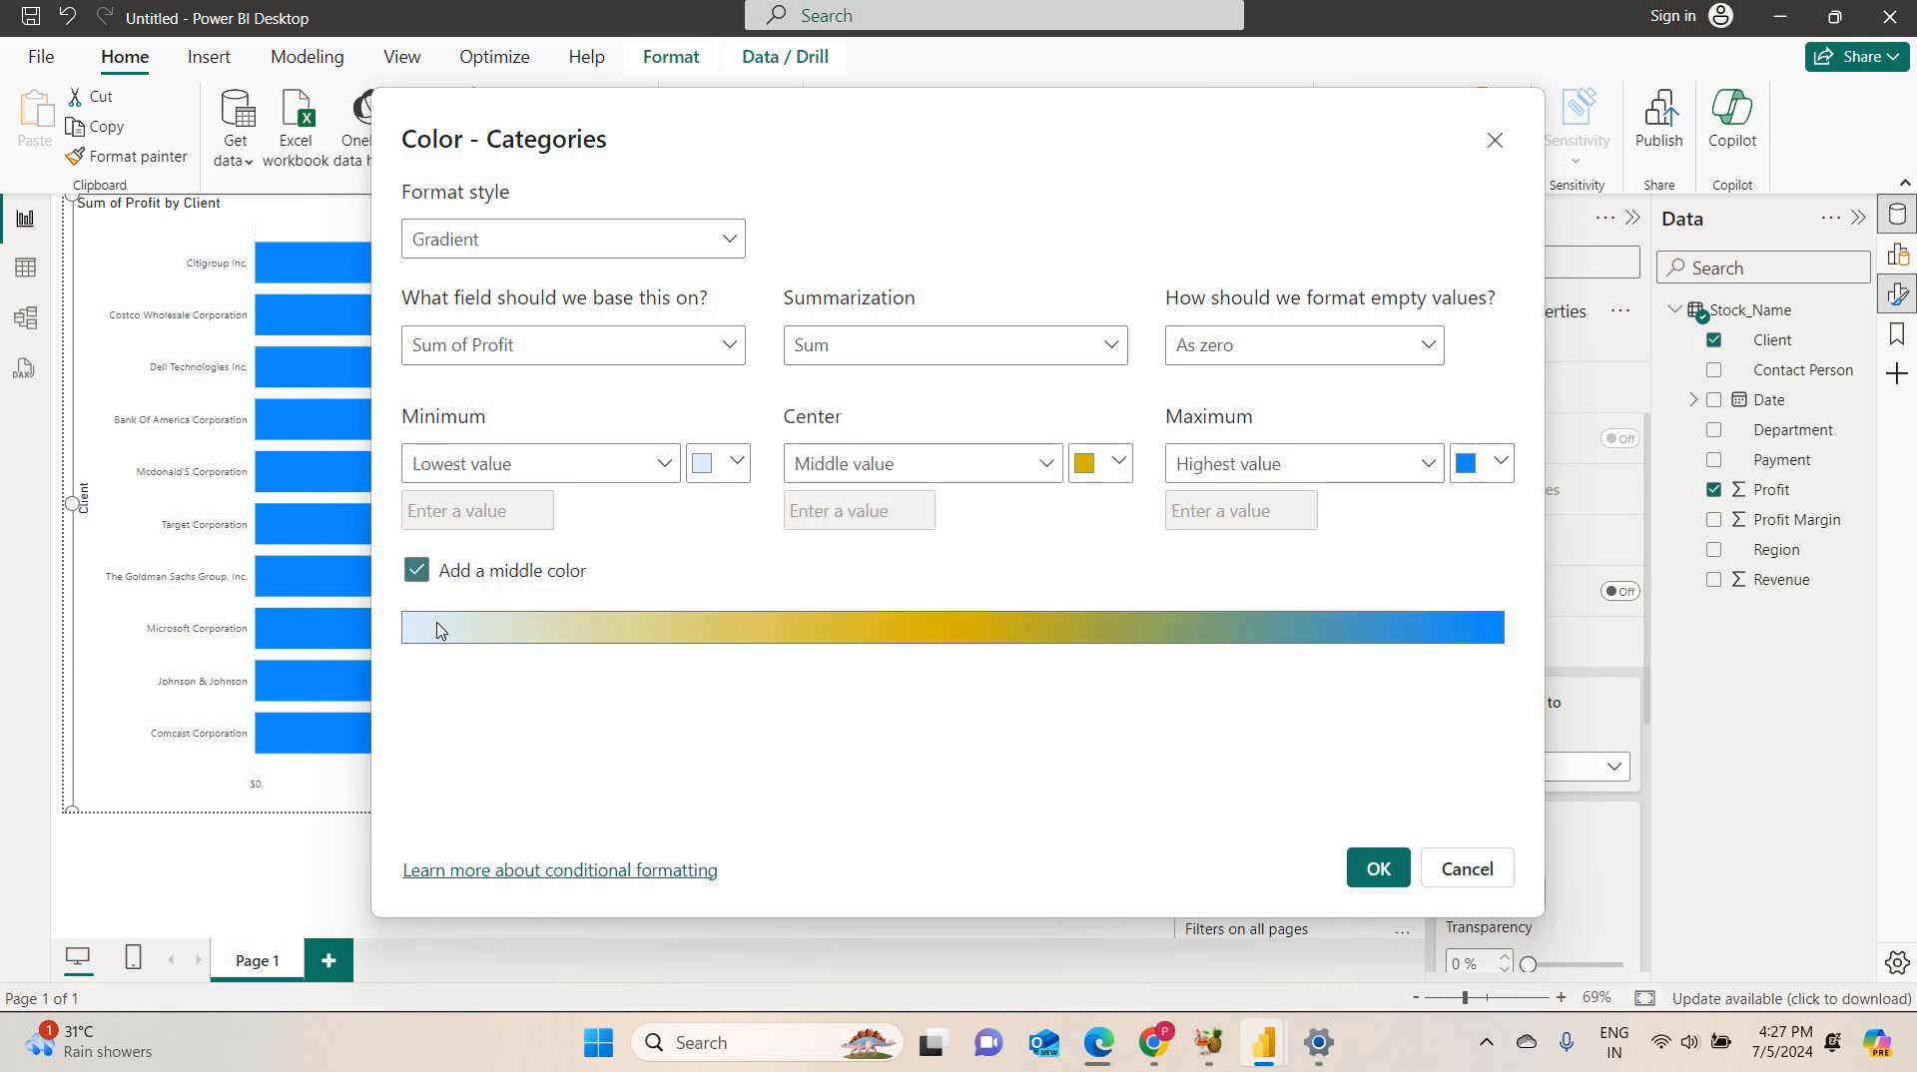
click(719, 471)
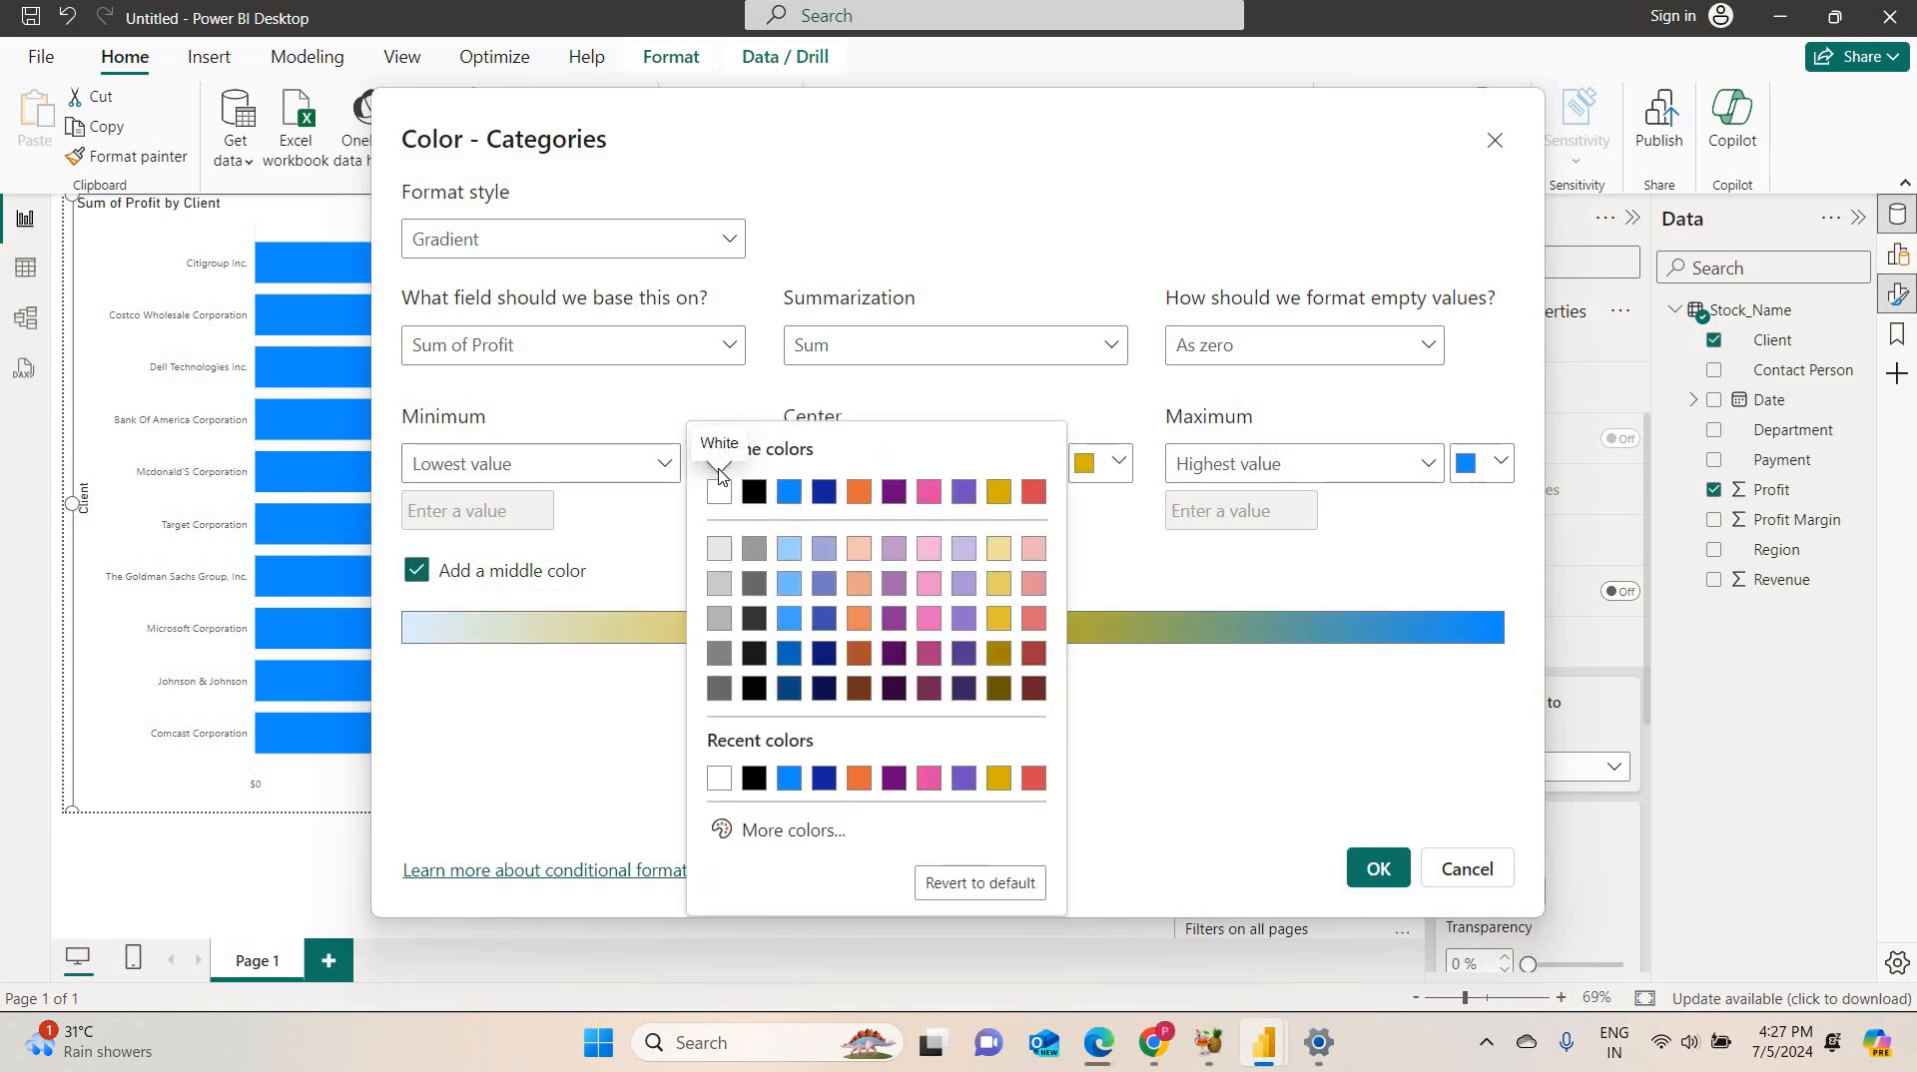
click(791, 666)
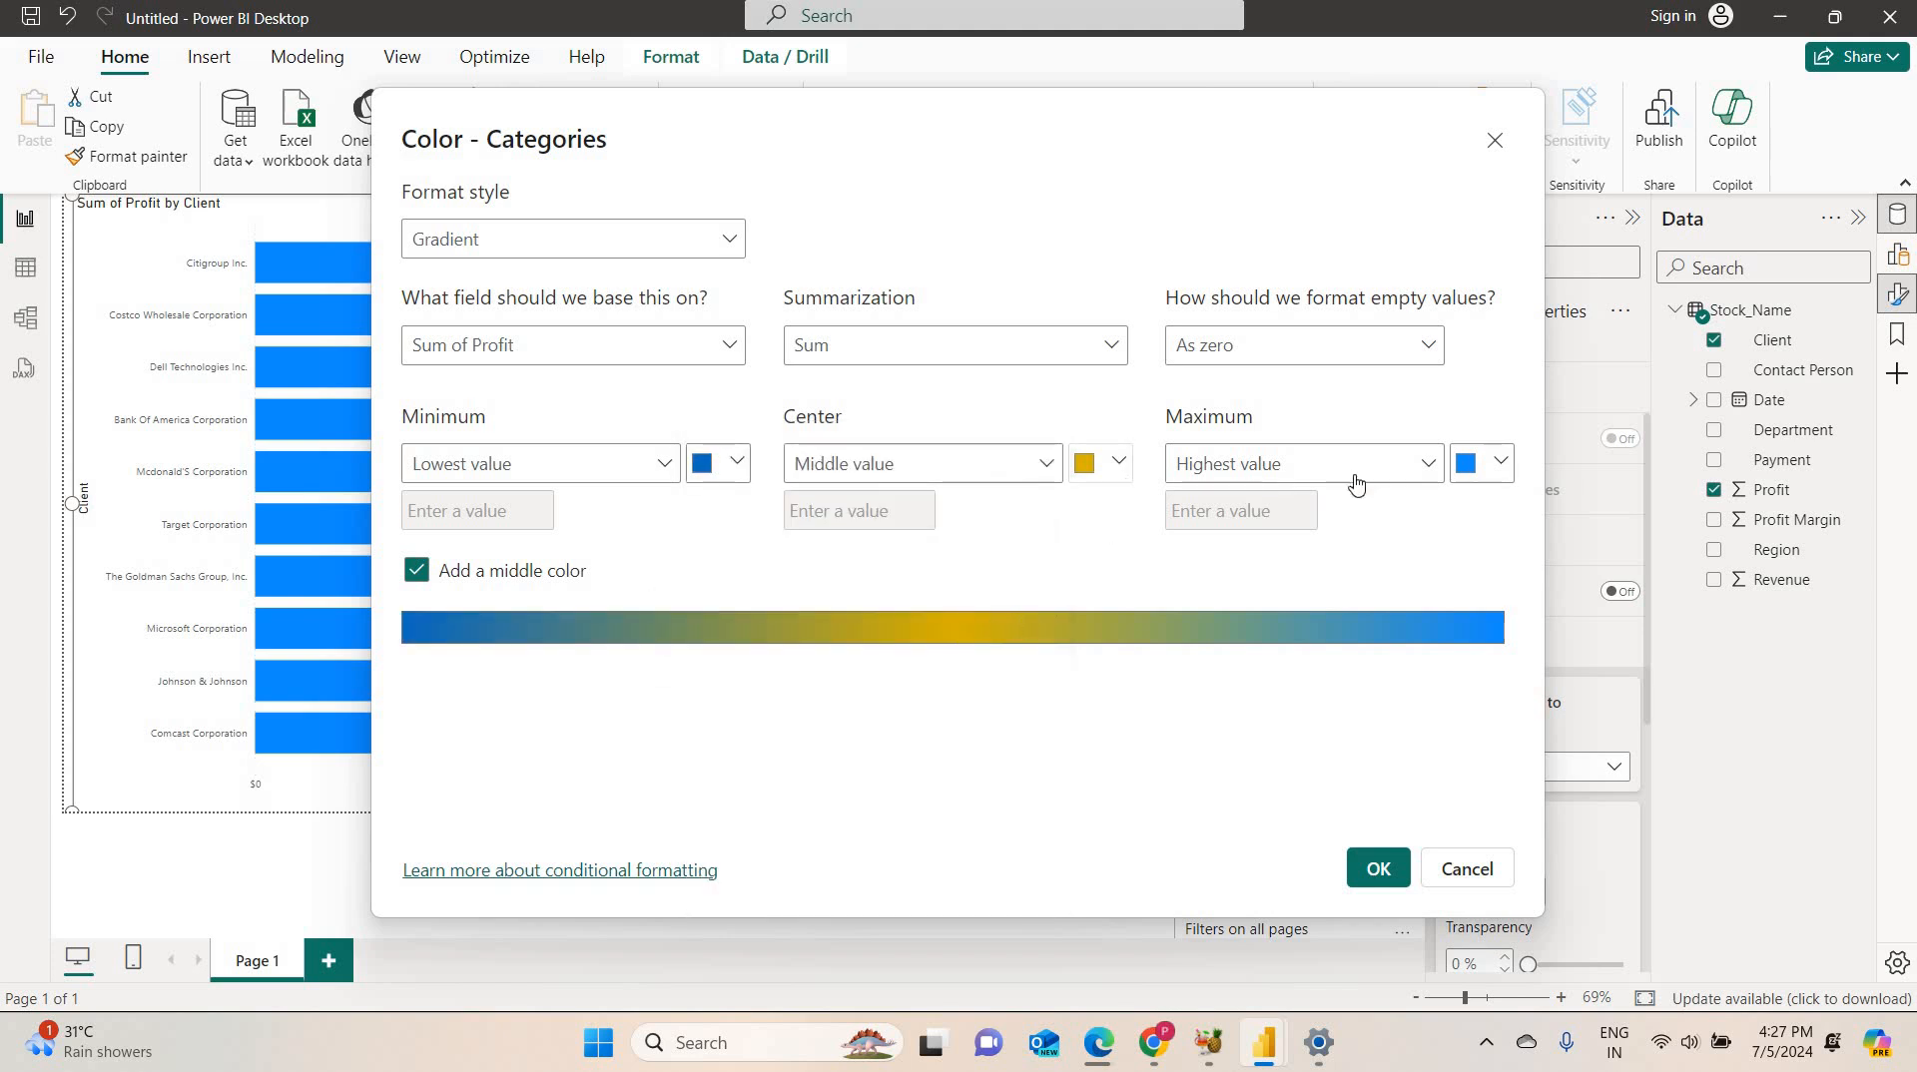
click(1508, 469)
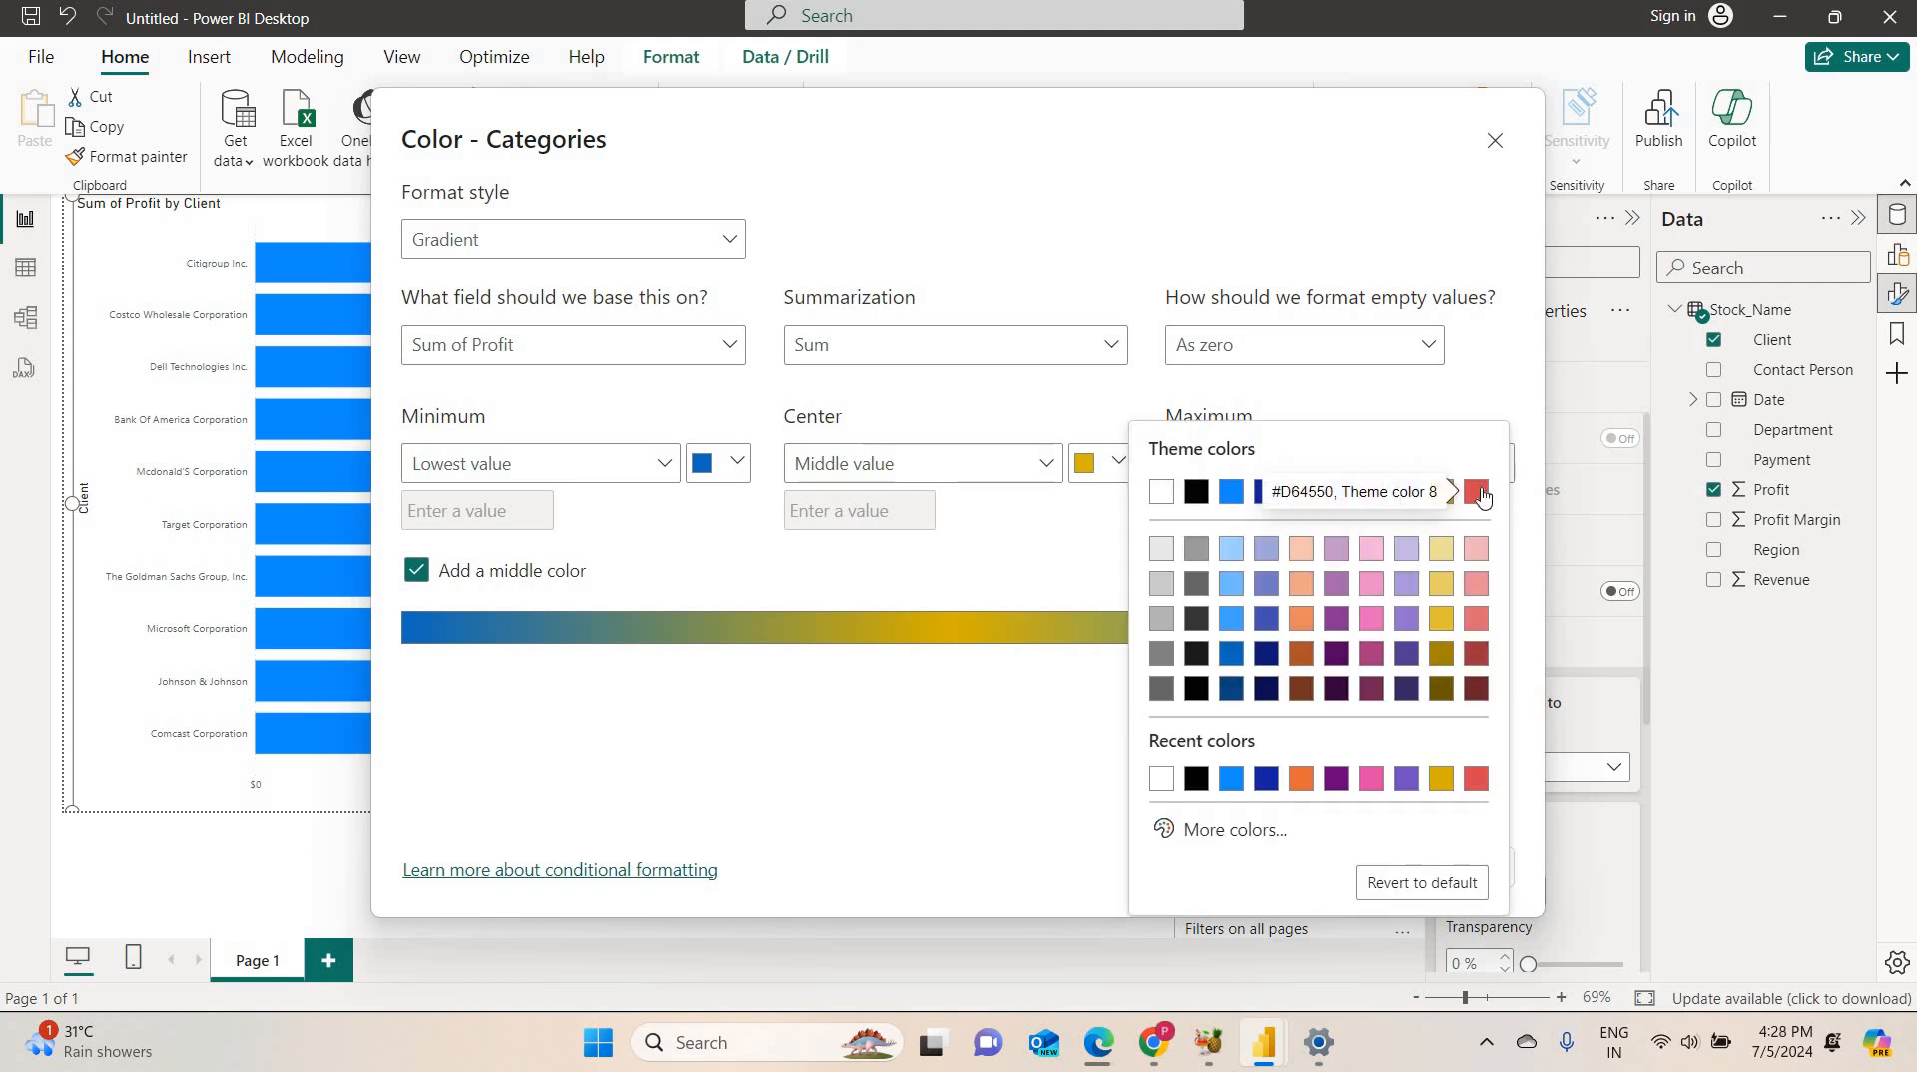
click(1478, 492)
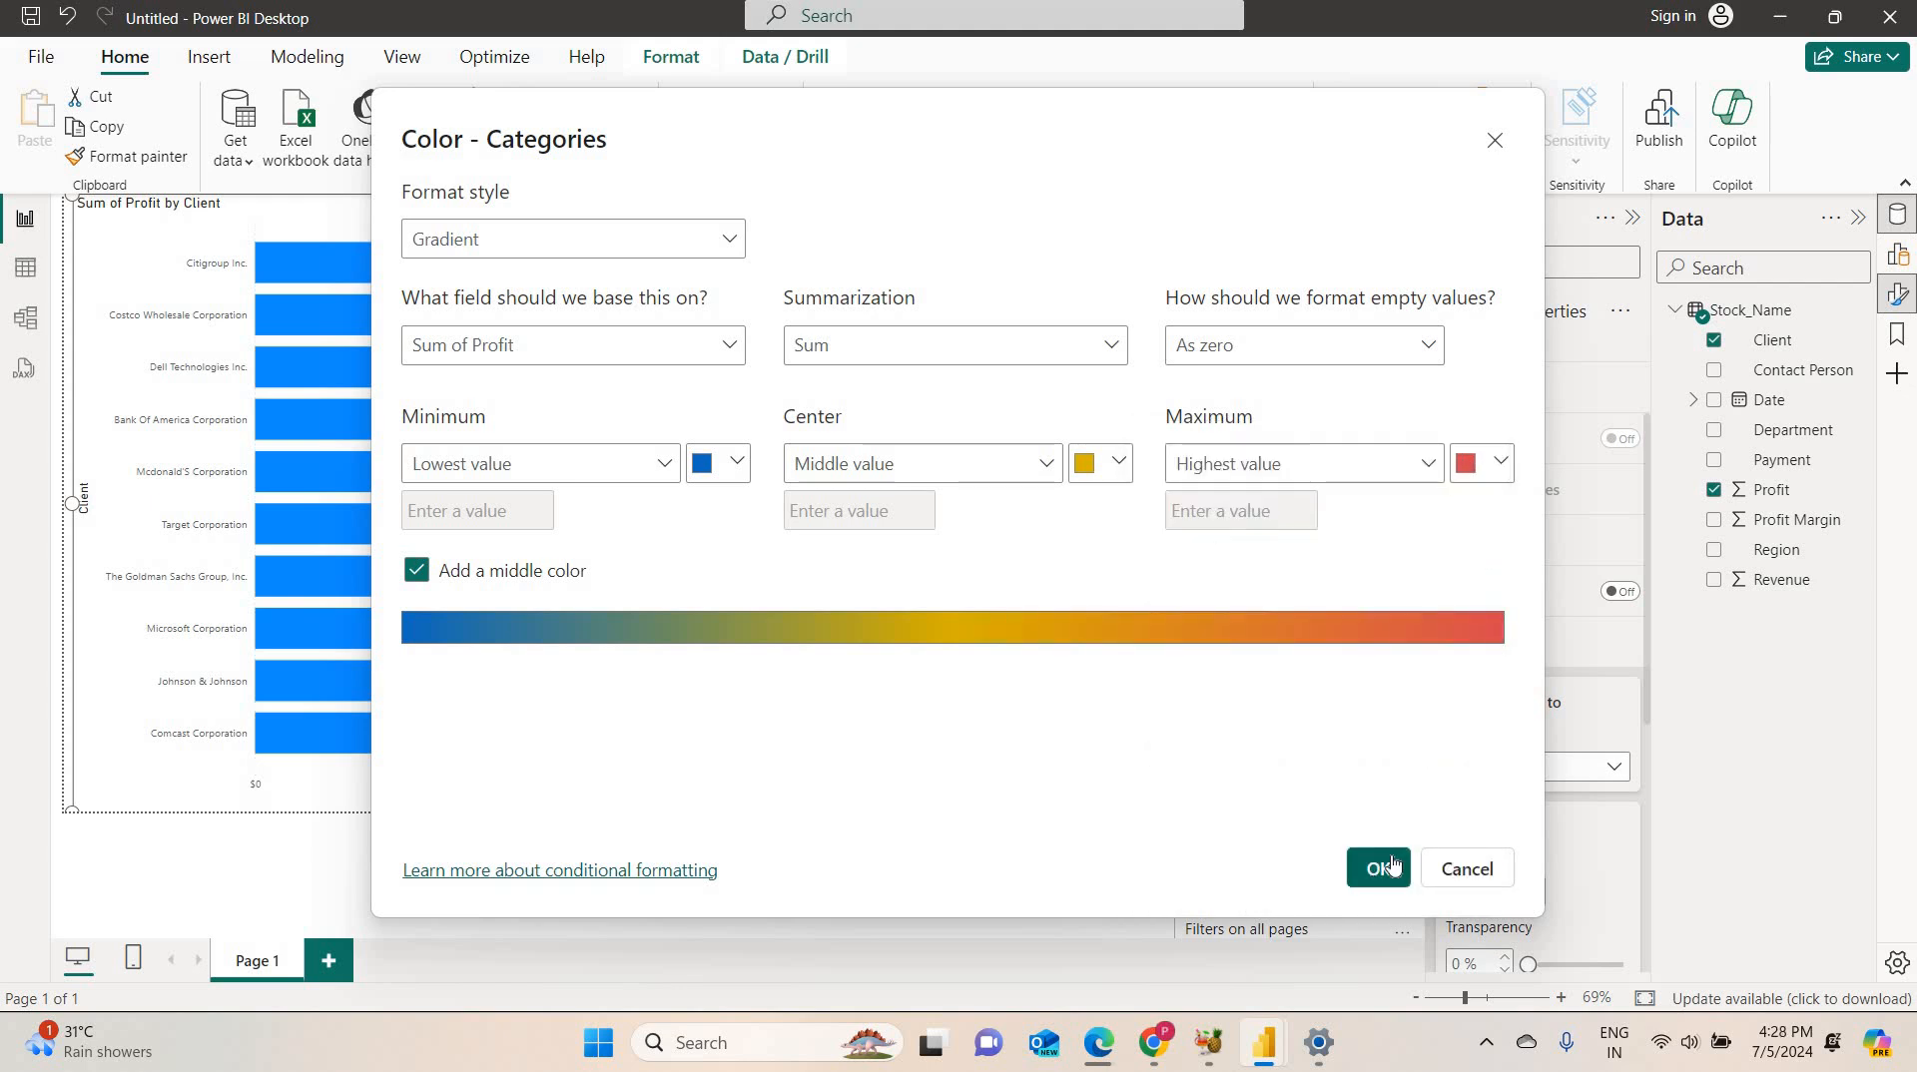
click(1393, 864)
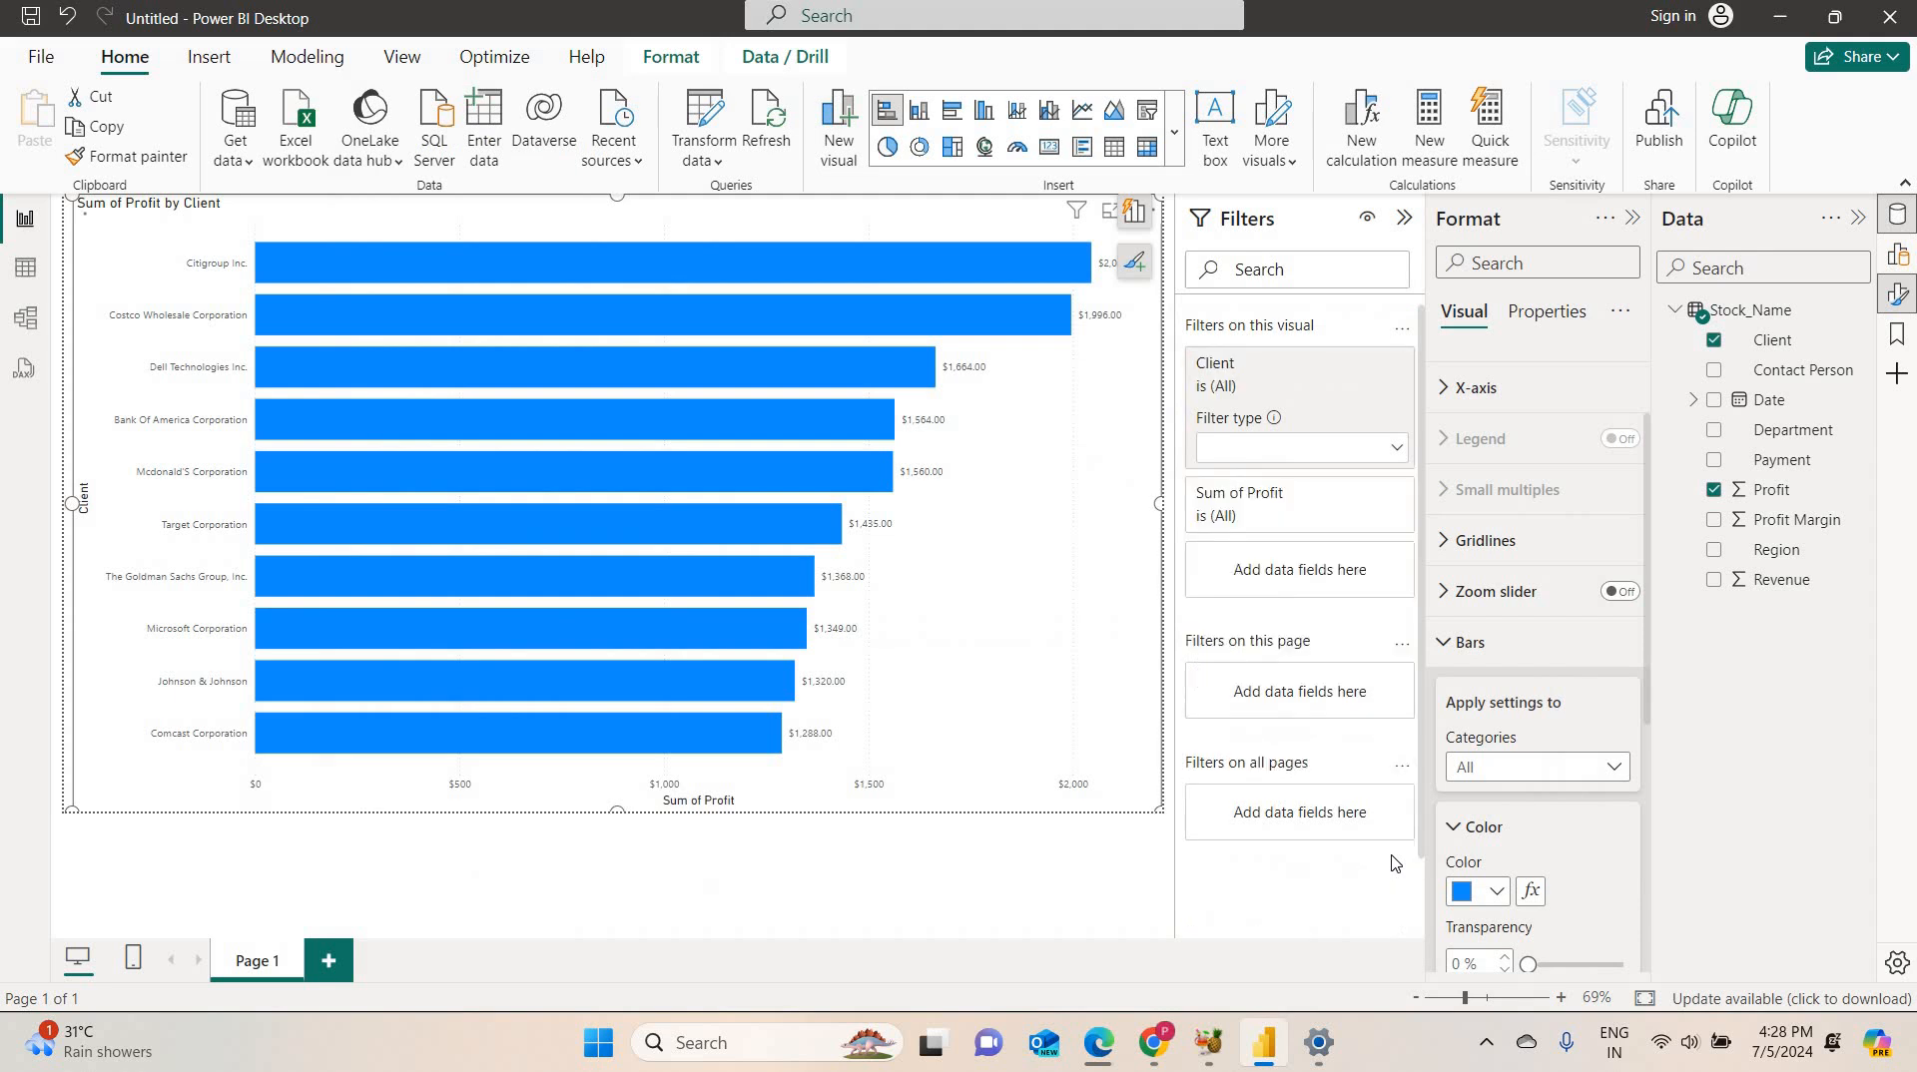
Collapse the Filters and Data panes to give the bar chart more room.
click(1402, 222)
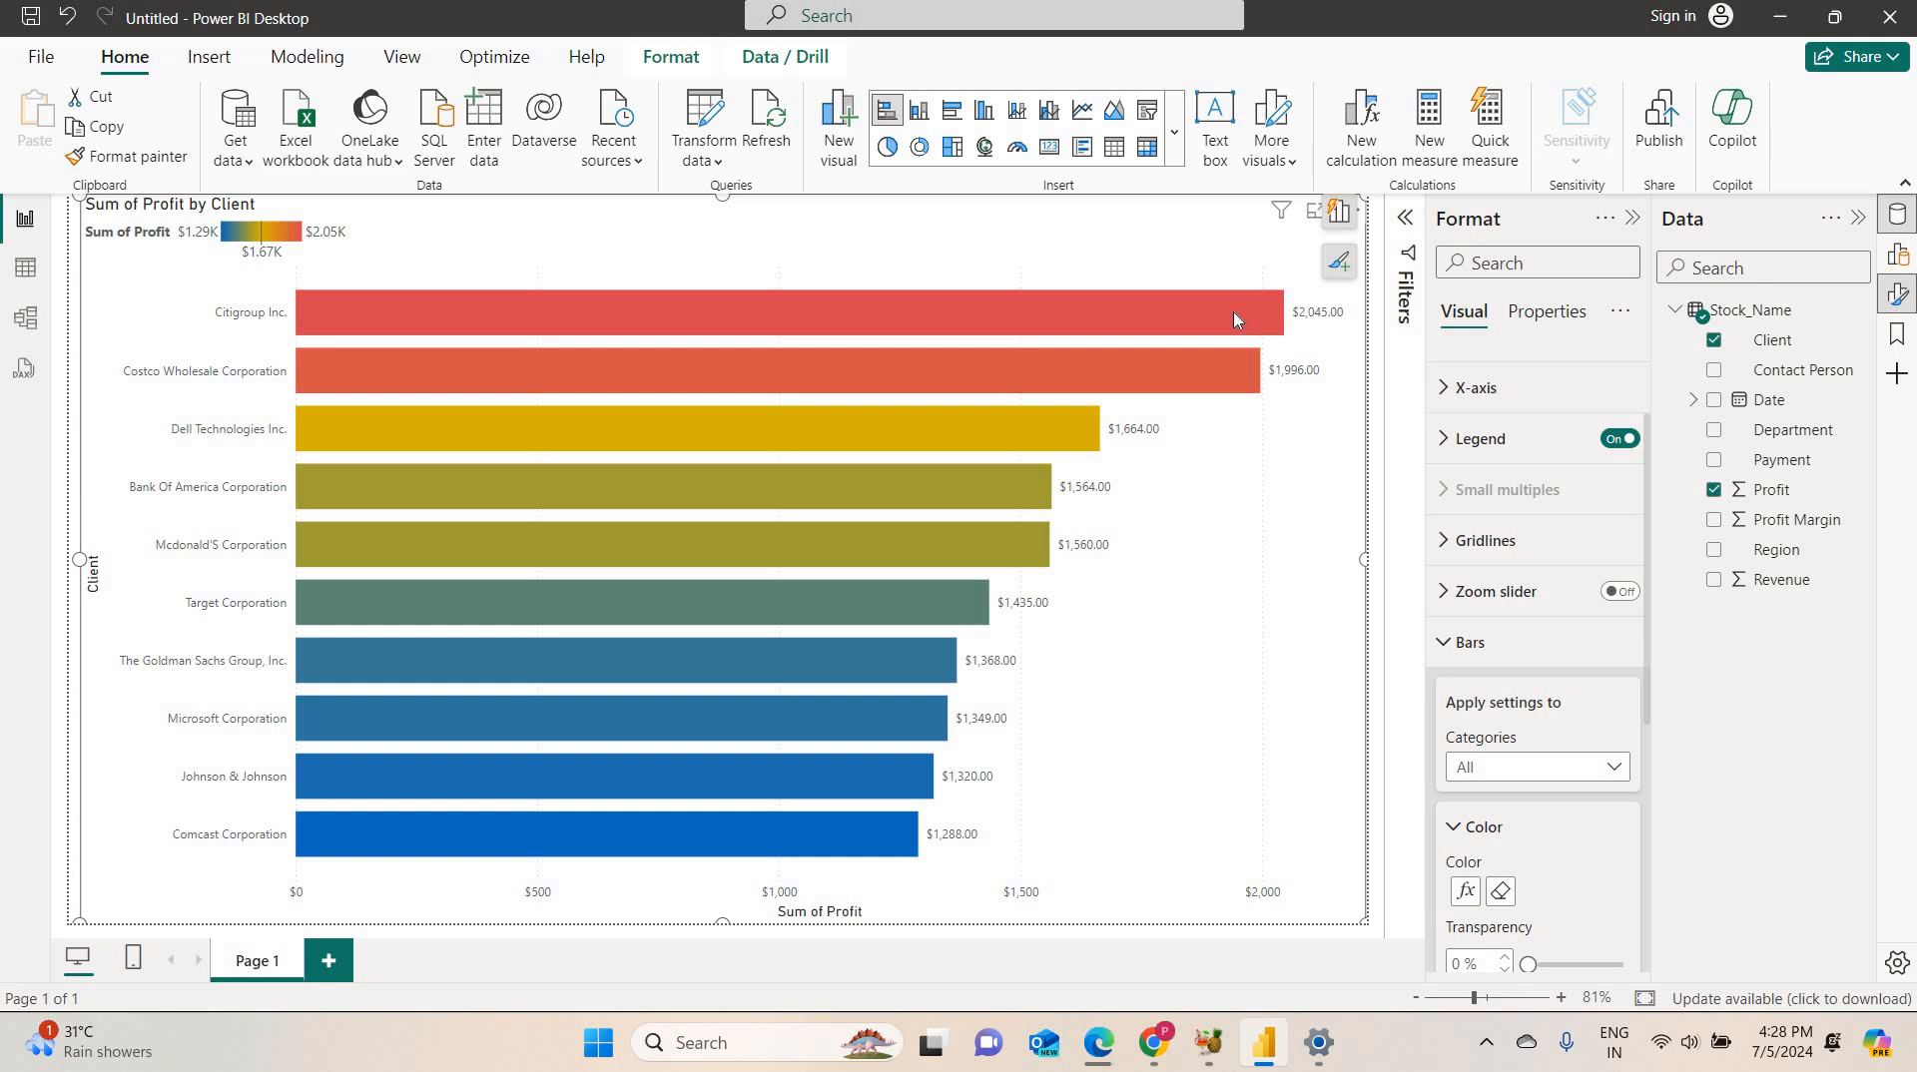
mouse_move(1224, 293)
click(1856, 219)
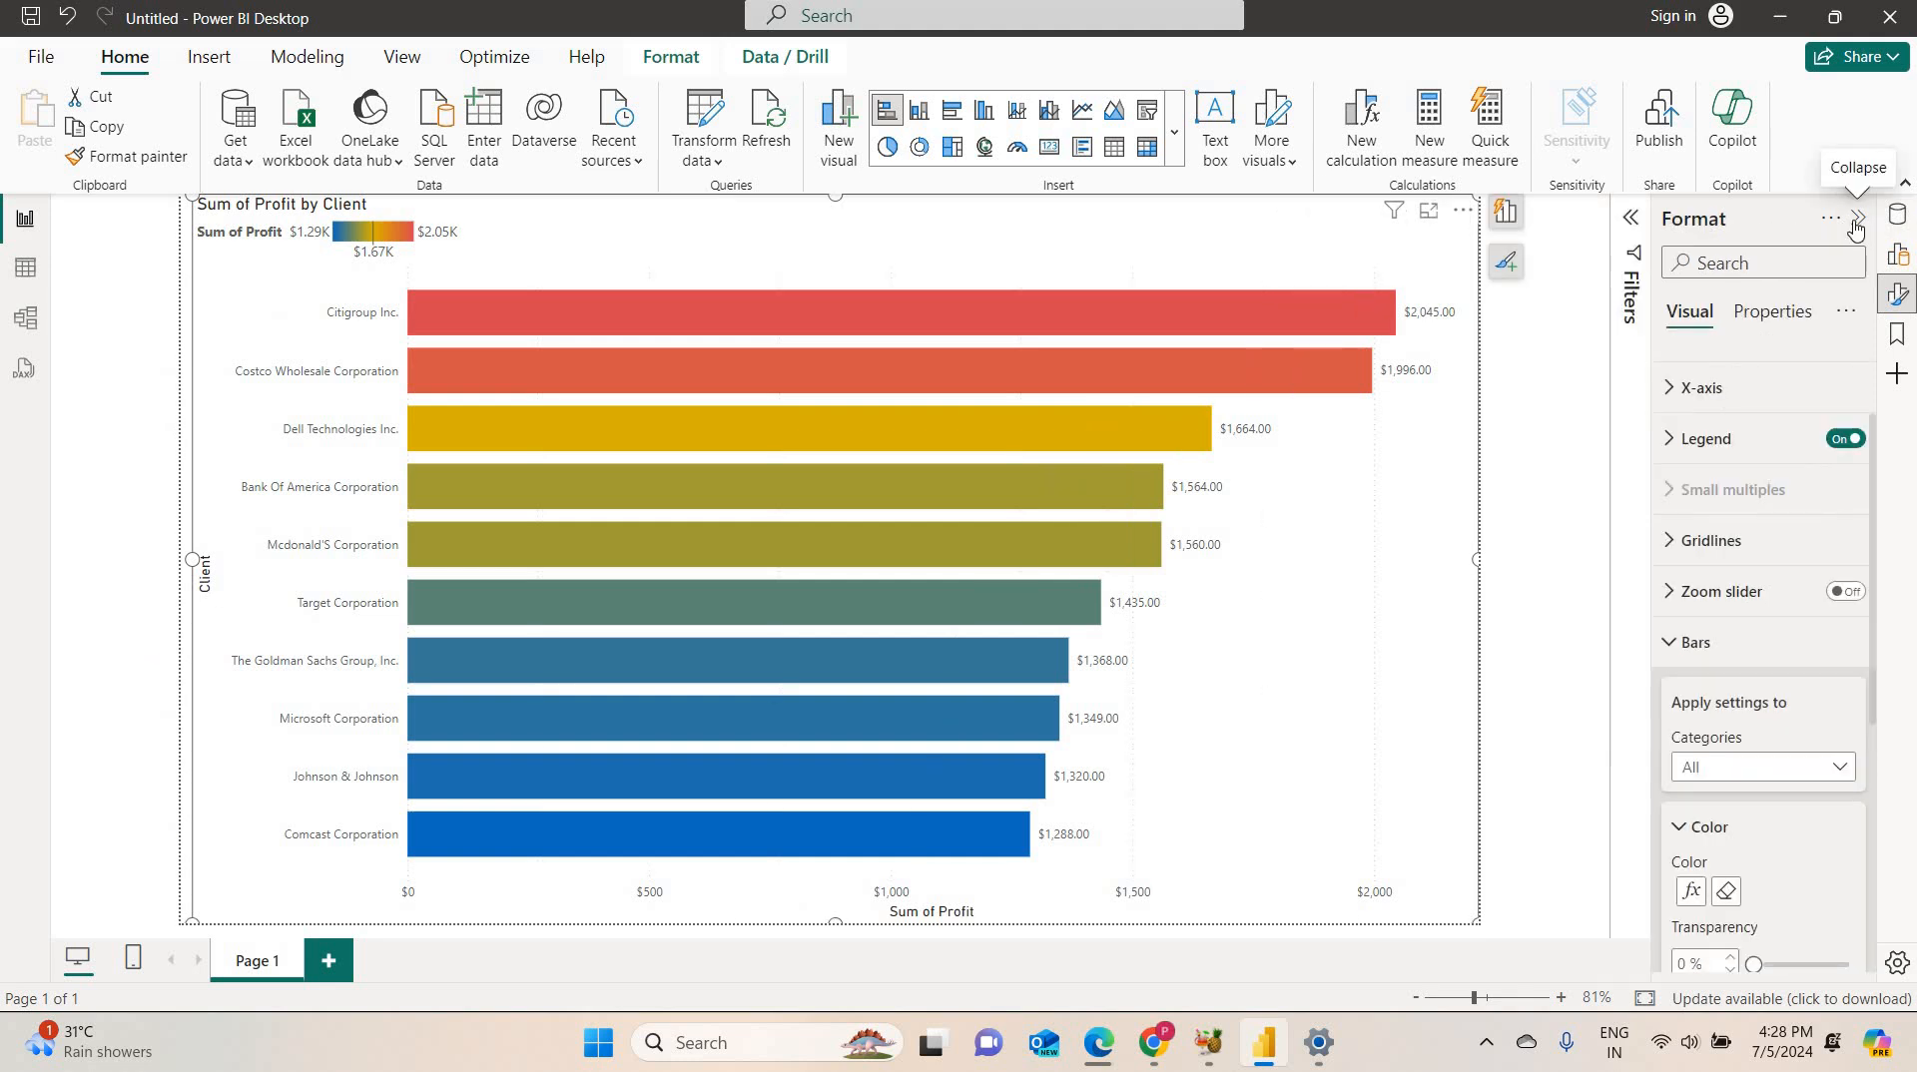